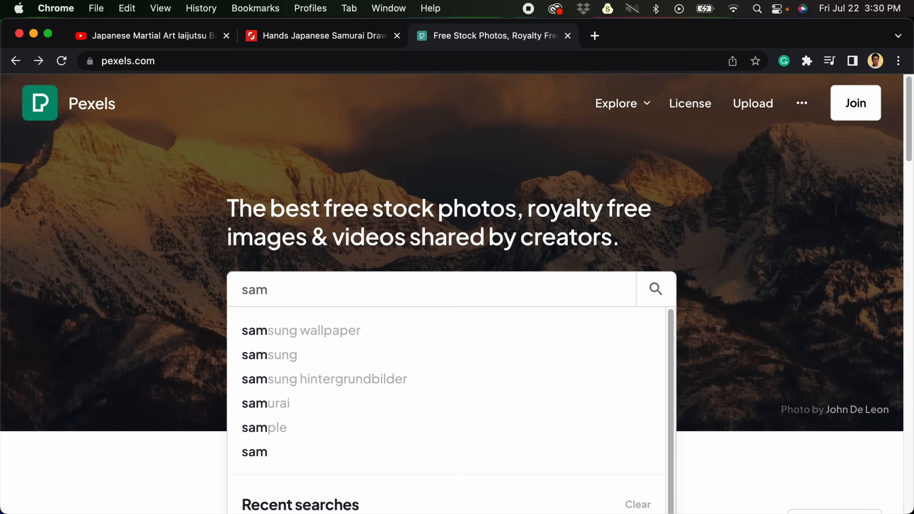
- Search Pexels for "samurai drawing sword" and skim the photo results
{"action": "type", "text": "awing swo"}
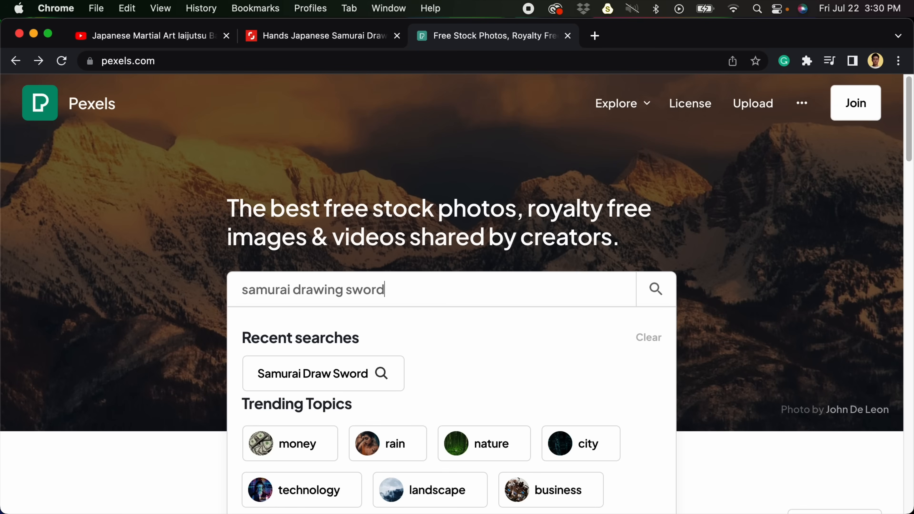
{"action": "type", "text": "rd"}
{"action": "key", "text": "Return"}
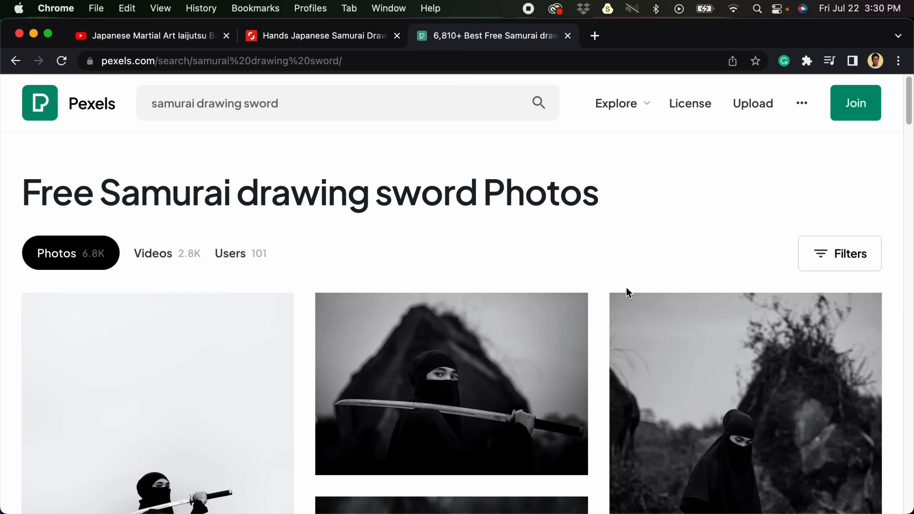
{"action": "scroll", "coordinate": [494, 300], "scroll_direction": "down", "scroll_amount": 2}
{"action": "scroll", "coordinate": [481, 300], "scroll_direction": "up", "scroll_amount": 2}
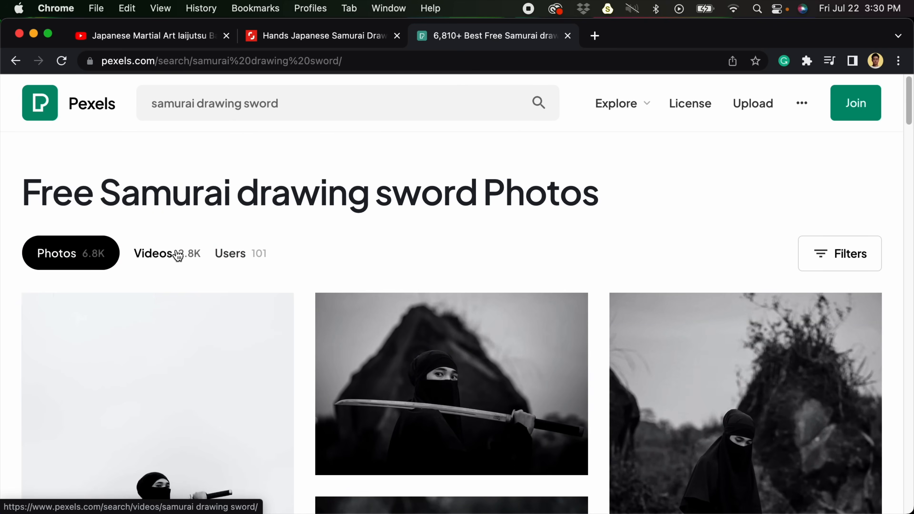
- Switch the results to videos, browse them and open the clip of a woman holding a sword while looking at the camera
{"action": "left_click", "coordinate": [199, 258]}
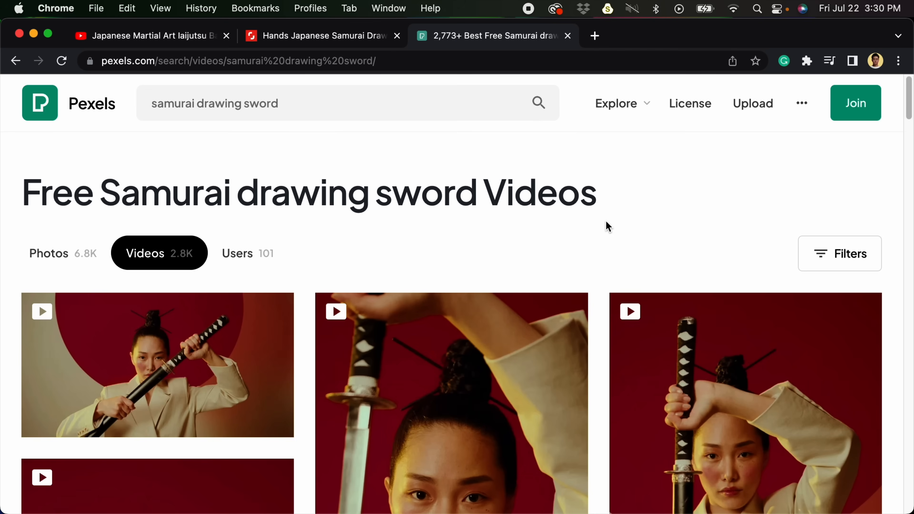
{"action": "scroll", "coordinate": [593, 270], "scroll_direction": "down", "scroll_amount": 10}
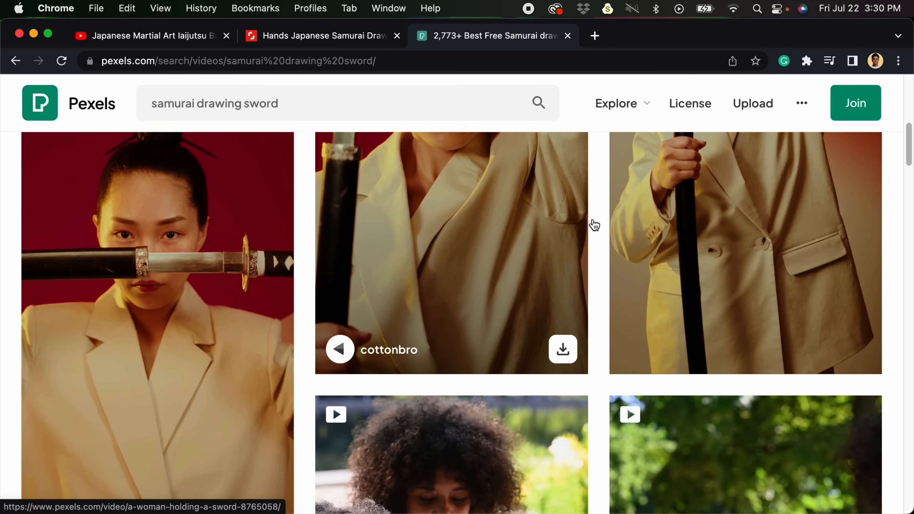
{"action": "scroll", "coordinate": [590, 266], "scroll_direction": "down", "scroll_amount": 3}
{"action": "scroll", "coordinate": [592, 281], "scroll_direction": "up", "scroll_amount": 15}
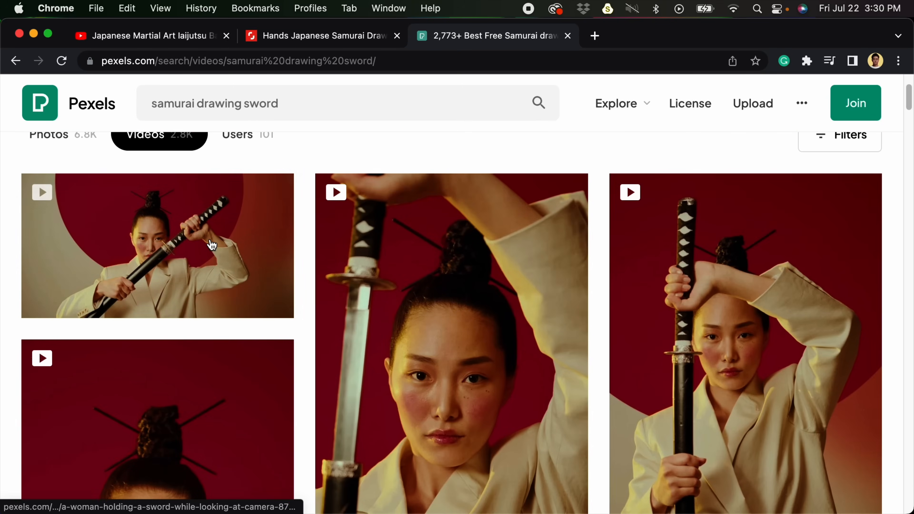
{"action": "left_click", "coordinate": [162, 257]}
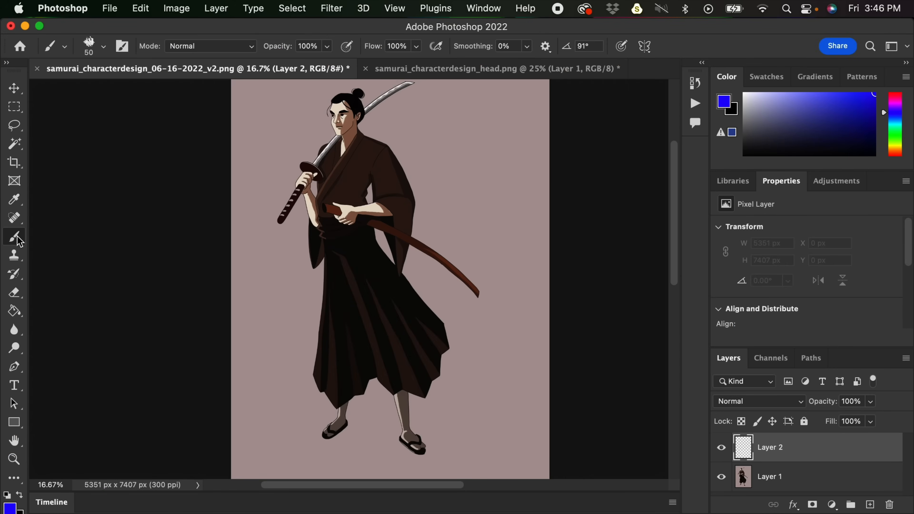
- In Photoshop, brush four blue ovals on Layer 2 in the empty background beside and above the samurai's head
{"action": "key", "text": "super+equal"}
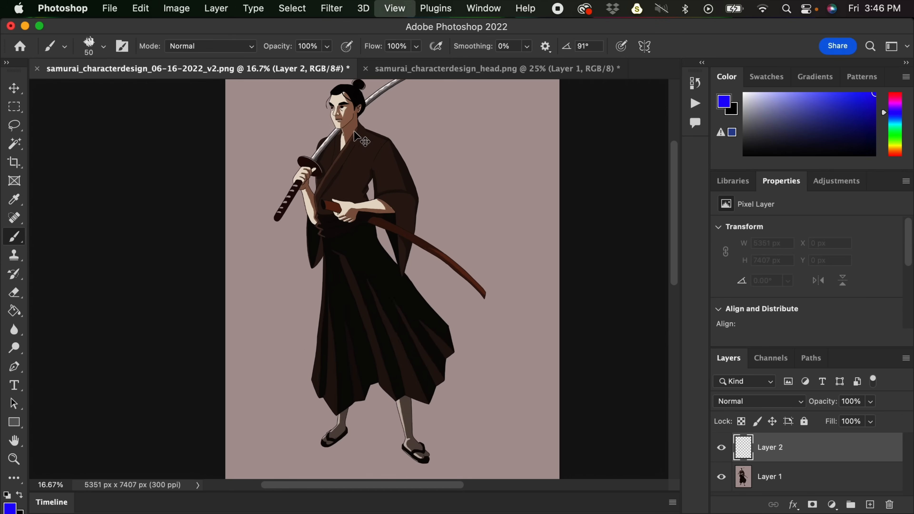
{"action": "scroll", "coordinate": [363, 306], "scroll_direction": "up", "scroll_amount": 5}
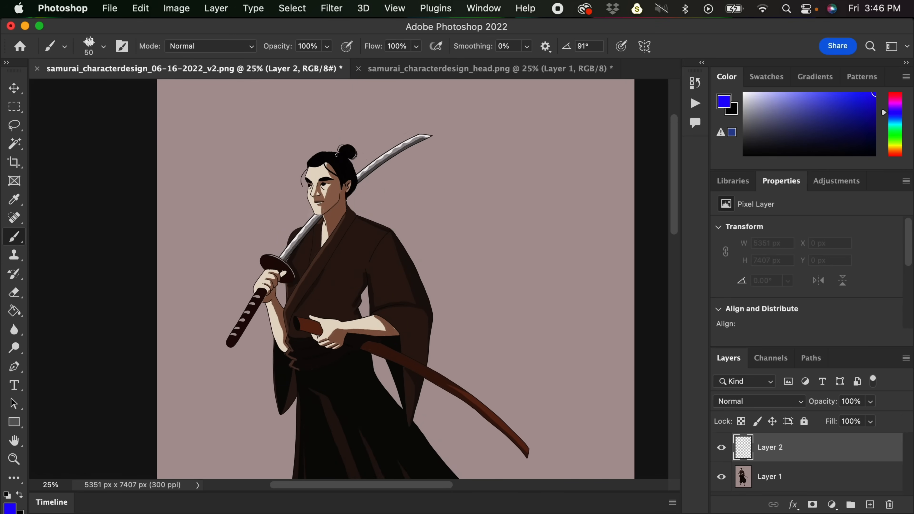
{"action": "key", "text": "super+equal"}
{"action": "left_click_drag", "start_coordinate": [357, 182], "coordinate": [380, 269]}
{"action": "left_click_drag", "start_coordinate": [407, 198], "coordinate": [489, 183]}
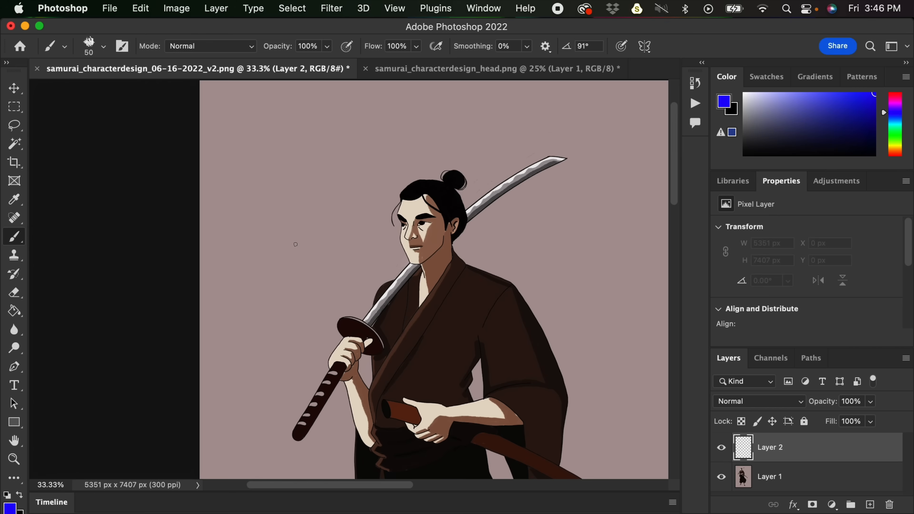
{"action": "mouse_move", "coordinate": [283, 261]}
{"action": "left_mouse_down"}
{"action": "mouse_move", "coordinate": [261, 225]}
{"action": "mouse_move", "coordinate": [269, 194]}
{"action": "mouse_move", "coordinate": [290, 185]}
{"action": "mouse_move", "coordinate": [309, 209]}
{"action": "mouse_move", "coordinate": [304, 251]}
{"action": "mouse_move", "coordinate": [280, 263]}
{"action": "left_mouse_up"}
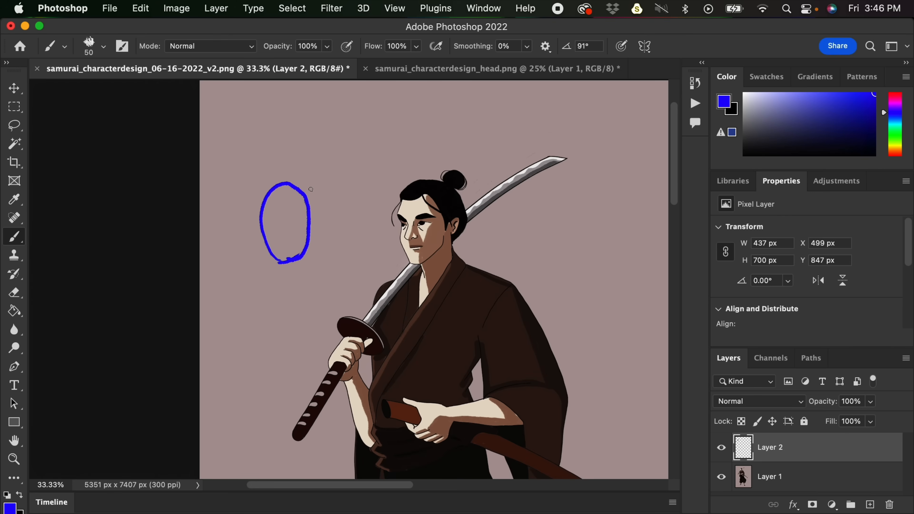
{"action": "mouse_move", "coordinate": [336, 192]}
{"action": "left_mouse_down"}
{"action": "mouse_move", "coordinate": [323, 176]}
{"action": "mouse_move", "coordinate": [333, 191]}
{"action": "left_mouse_up"}
{"action": "mouse_move", "coordinate": [390, 165]}
{"action": "left_mouse_down"}
{"action": "mouse_move", "coordinate": [390, 122]}
{"action": "mouse_move", "coordinate": [396, 166]}
{"action": "left_mouse_up"}
{"action": "mouse_move", "coordinate": [465, 158]}
{"action": "left_mouse_down"}
{"action": "mouse_move", "coordinate": [497, 113]}
{"action": "mouse_move", "coordinate": [468, 160]}
{"action": "left_mouse_up"}
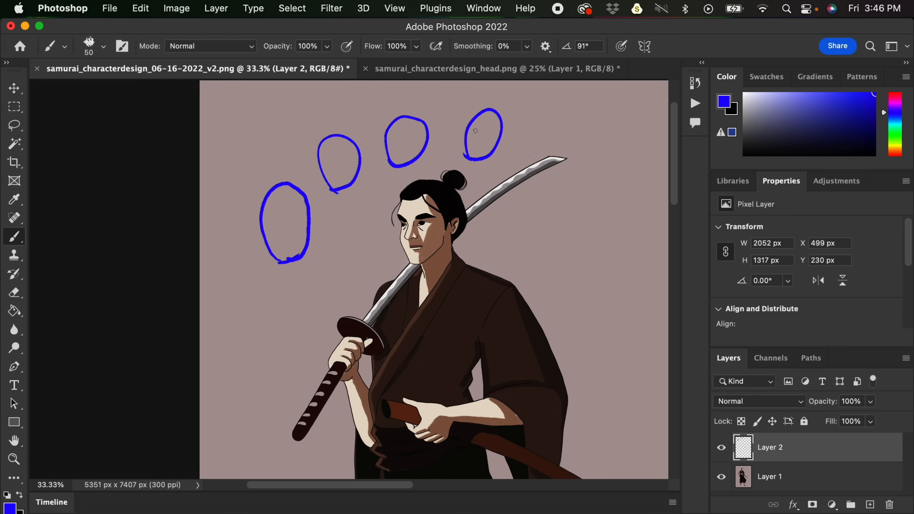
- Undo the four ovals around the samurai's head
{"action": "key", "text": "super+z"}
{"action": "key", "text": "super+z"}
{"action": "key", "text": "super+z"}
{"action": "key", "text": "super+z"}
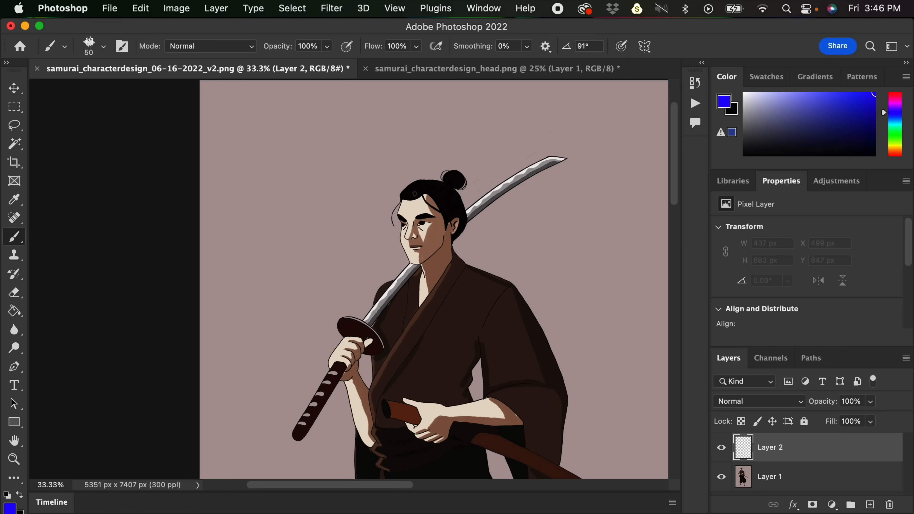
- Sketch the head construction over the samurai's face: a cranium circle, jaw outline, horizontal brow line and vertical centre line
{"action": "mouse_move", "coordinate": [413, 240]}
{"action": "left_mouse_down"}
{"action": "mouse_move", "coordinate": [399, 213]}
{"action": "mouse_move", "coordinate": [412, 185]}
{"action": "mouse_move", "coordinate": [443, 182]}
{"action": "mouse_move", "coordinate": [462, 204]}
{"action": "mouse_move", "coordinate": [452, 239]}
{"action": "mouse_move", "coordinate": [430, 248]}
{"action": "mouse_move", "coordinate": [451, 241]}
{"action": "mouse_move", "coordinate": [461, 215]}
{"action": "mouse_move", "coordinate": [441, 242]}
{"action": "mouse_move", "coordinate": [423, 245]}
{"action": "mouse_move", "coordinate": [412, 228]}
{"action": "mouse_move", "coordinate": [401, 241]}
{"action": "mouse_move", "coordinate": [408, 262]}
{"action": "mouse_move", "coordinate": [425, 262]}
{"action": "mouse_move", "coordinate": [444, 238]}
{"action": "left_mouse_up"}
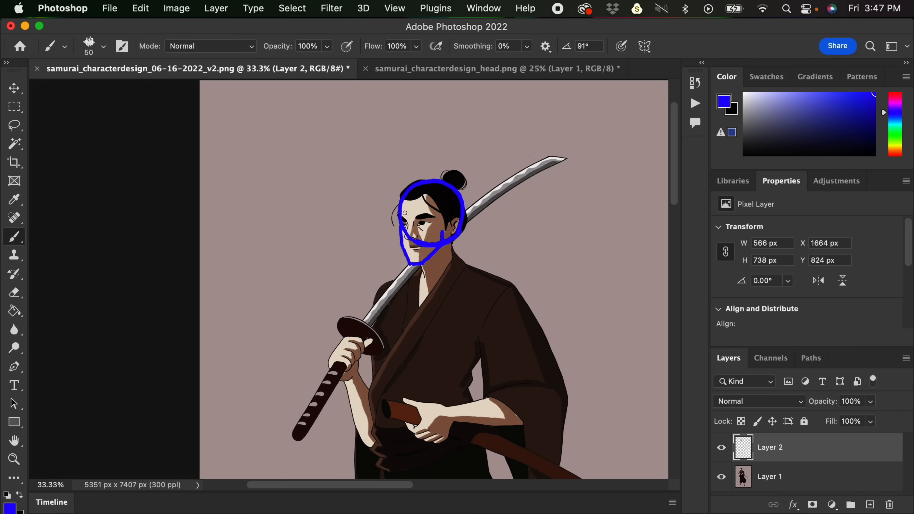
{"action": "left_click_drag", "start_coordinate": [402, 215], "coordinate": [424, 216]}
{"action": "key", "text": "super+z"}
{"action": "mouse_move", "coordinate": [400, 215]}
{"action": "left_mouse_down"}
{"action": "mouse_move", "coordinate": [463, 218]}
{"action": "mouse_move", "coordinate": [453, 237]}
{"action": "left_mouse_up"}
{"action": "mouse_move", "coordinate": [423, 182]}
{"action": "left_mouse_down"}
{"action": "mouse_move", "coordinate": [410, 202]}
{"action": "mouse_move", "coordinate": [412, 262]}
{"action": "left_mouse_up"}
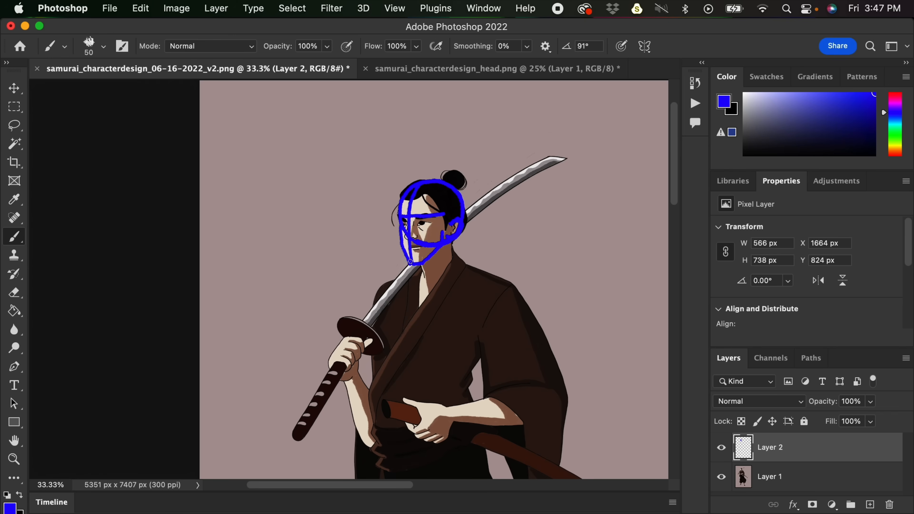
- Sketch the samurai's neck and run shoulder lines outward from its base to both shoulders
{"action": "left_click_drag", "start_coordinate": [540, 282], "coordinate": [545, 206]}
{"action": "left_click_drag", "start_coordinate": [432, 188], "coordinate": [437, 204]}
{"action": "mouse_move", "coordinate": [462, 164]}
{"action": "left_mouse_down"}
{"action": "mouse_move", "coordinate": [437, 204]}
{"action": "mouse_move", "coordinate": [466, 187]}
{"action": "left_mouse_up"}
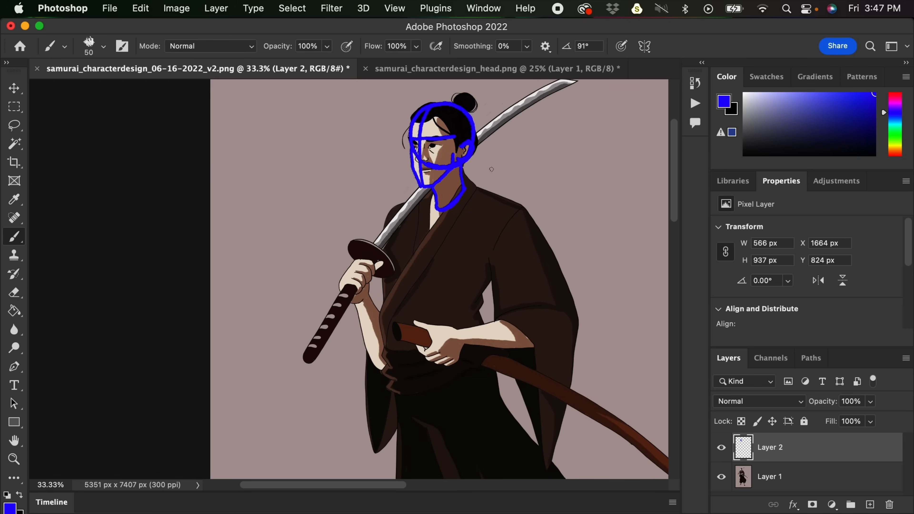
{"action": "left_click_drag", "start_coordinate": [547, 200], "coordinate": [550, 176]}
{"action": "mouse_move", "coordinate": [466, 158]}
{"action": "left_mouse_down"}
{"action": "mouse_move", "coordinate": [500, 166]}
{"action": "mouse_move", "coordinate": [517, 183]}
{"action": "left_mouse_up"}
{"action": "left_click_drag", "start_coordinate": [433, 170], "coordinate": [397, 189]}
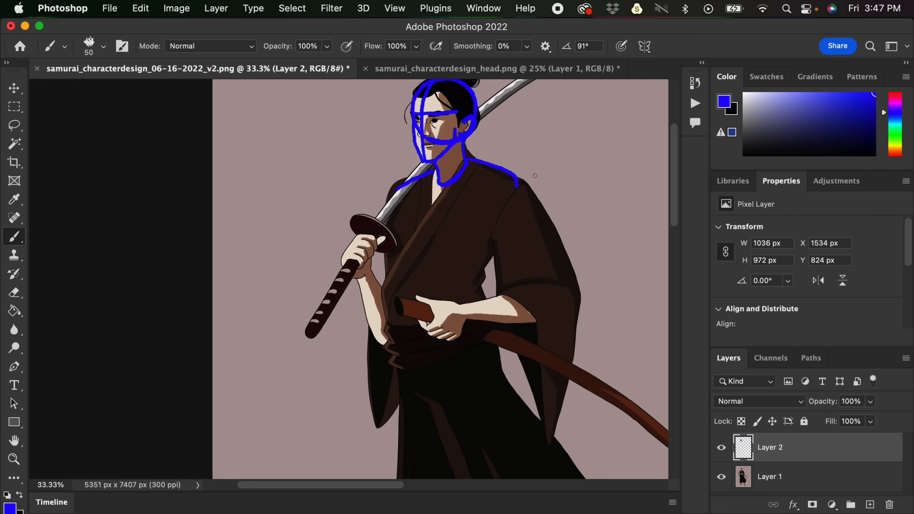
- Outline the samurai's ribcage with an arched lower edge, add an oval at each shoulder socket and draw both waist sides
{"action": "left_click_drag", "start_coordinate": [516, 183], "coordinate": [499, 237]}
{"action": "left_click_drag", "start_coordinate": [397, 189], "coordinate": [399, 256]}
{"action": "left_click_drag", "start_coordinate": [498, 237], "coordinate": [480, 263]}
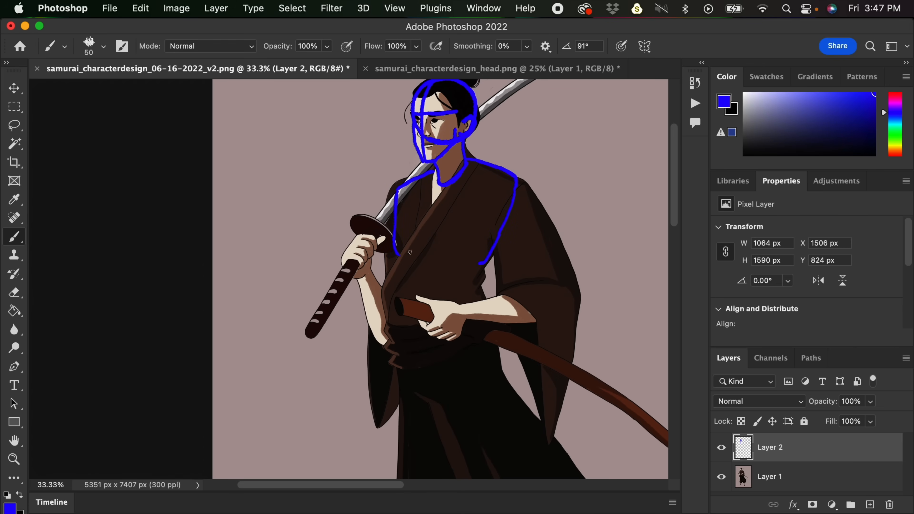
{"action": "mouse_move", "coordinate": [395, 252]}
{"action": "left_mouse_down"}
{"action": "mouse_move", "coordinate": [429, 247]}
{"action": "mouse_move", "coordinate": [404, 257]}
{"action": "mouse_move", "coordinate": [438, 251]}
{"action": "mouse_move", "coordinate": [482, 261]}
{"action": "left_mouse_up"}
{"action": "mouse_move", "coordinate": [508, 216]}
{"action": "left_mouse_down"}
{"action": "mouse_move", "coordinate": [508, 179]}
{"action": "mouse_move", "coordinate": [507, 215]}
{"action": "mouse_move", "coordinate": [502, 181]}
{"action": "mouse_move", "coordinate": [501, 220]}
{"action": "mouse_move", "coordinate": [508, 179]}
{"action": "mouse_move", "coordinate": [491, 208]}
{"action": "left_mouse_up"}
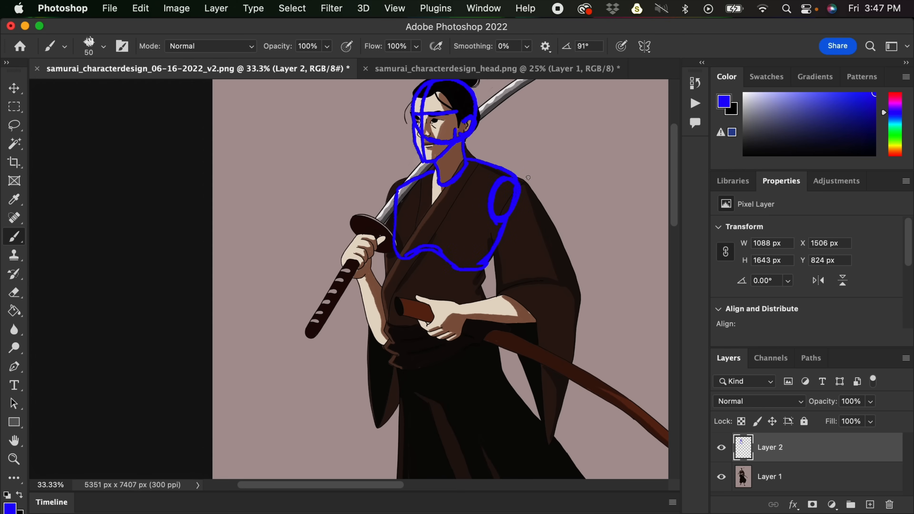
{"action": "scroll", "coordinate": [477, 132], "scroll_direction": "down", "scroll_amount": 3}
{"action": "mouse_move", "coordinate": [402, 124]}
{"action": "left_mouse_down"}
{"action": "mouse_move", "coordinate": [405, 147]}
{"action": "mouse_move", "coordinate": [402, 126]}
{"action": "left_mouse_up"}
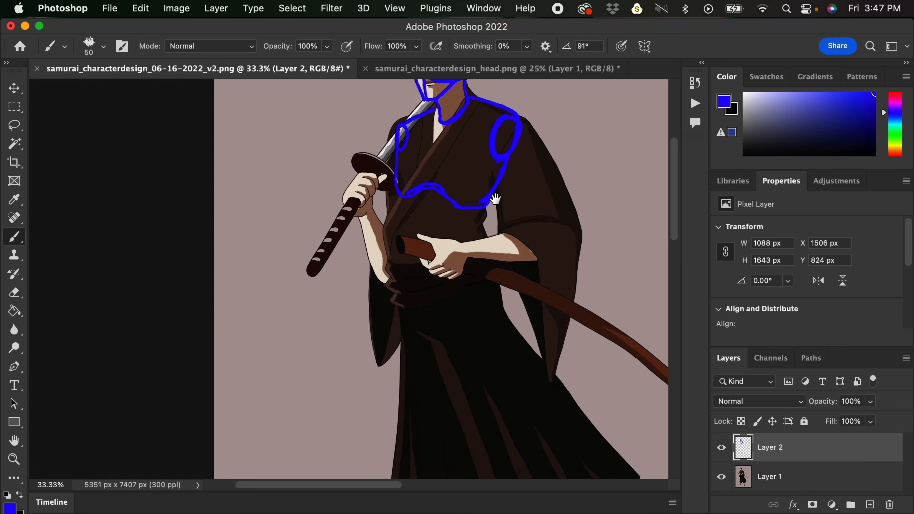
{"action": "left_click_drag", "start_coordinate": [398, 196], "coordinate": [389, 266]}
{"action": "left_click_drag", "start_coordinate": [475, 215], "coordinate": [465, 268]}
- Sketch a simplified torso diagram beside the samurai: tapered chest with neck and arm openings above a rectangular waist
{"action": "mouse_move", "coordinate": [562, 210]}
{"action": "left_mouse_down"}
{"action": "mouse_move", "coordinate": [480, 272]}
{"action": "mouse_move", "coordinate": [434, 294]}
{"action": "left_mouse_up"}
{"action": "mouse_move", "coordinate": [497, 142]}
{"action": "left_mouse_down"}
{"action": "mouse_move", "coordinate": [513, 198]}
{"action": "mouse_move", "coordinate": [580, 135]}
{"action": "mouse_move", "coordinate": [563, 185]}
{"action": "left_mouse_up"}
{"action": "mouse_move", "coordinate": [512, 199]}
{"action": "left_mouse_down"}
{"action": "mouse_move", "coordinate": [561, 194]}
{"action": "mouse_move", "coordinate": [566, 180]}
{"action": "left_mouse_up"}
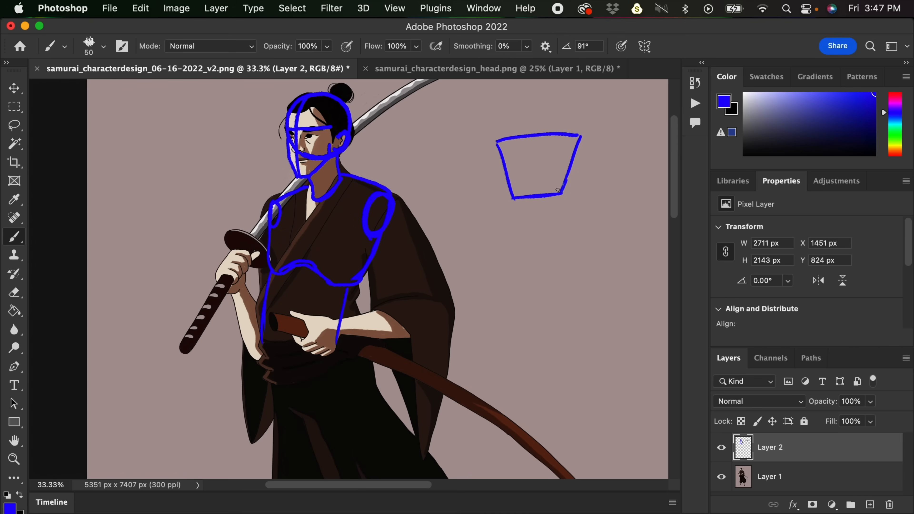
{"action": "left_click_drag", "start_coordinate": [514, 200], "coordinate": [514, 245]}
{"action": "left_click_drag", "start_coordinate": [561, 194], "coordinate": [554, 236]}
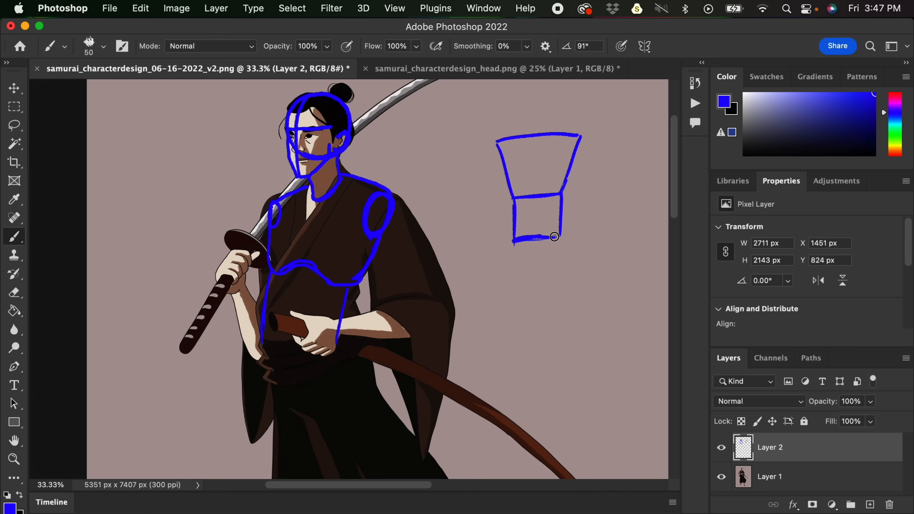
{"action": "left_click_drag", "start_coordinate": [498, 142], "coordinate": [509, 159]}
{"action": "left_click_drag", "start_coordinate": [579, 136], "coordinate": [580, 146]}
{"action": "left_click_drag", "start_coordinate": [526, 138], "coordinate": [553, 136]}
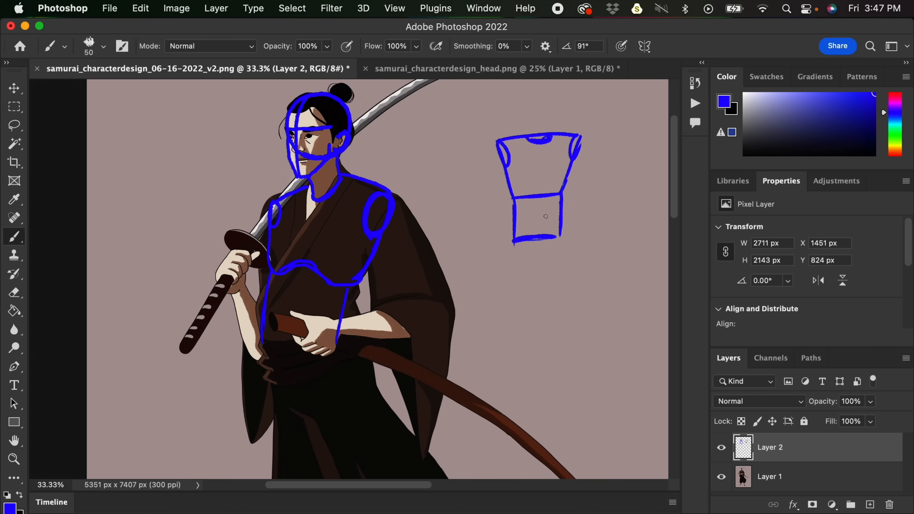
- Close the waist section on the samurai and outline the pelvis below it, including an oval leg opening
{"action": "left_click_drag", "start_coordinate": [523, 237], "coordinate": [553, 148]}
{"action": "left_click_drag", "start_coordinate": [371, 230], "coordinate": [367, 257]}
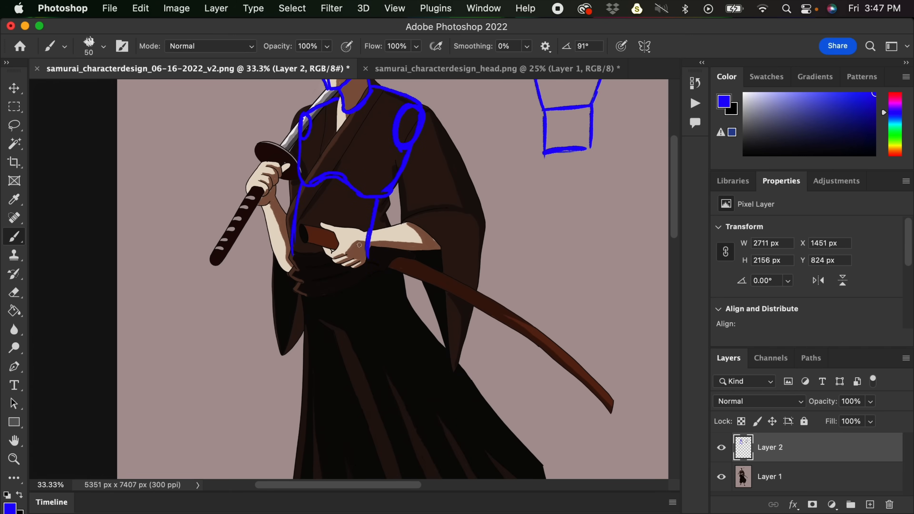
{"action": "mouse_move", "coordinate": [294, 252]}
{"action": "left_mouse_down"}
{"action": "mouse_move", "coordinate": [341, 258]}
{"action": "mouse_move", "coordinate": [370, 248]}
{"action": "mouse_move", "coordinate": [304, 261]}
{"action": "left_mouse_up"}
{"action": "mouse_move", "coordinate": [410, 254]}
{"action": "left_mouse_down"}
{"action": "mouse_move", "coordinate": [416, 268]}
{"action": "mouse_move", "coordinate": [414, 251]}
{"action": "left_mouse_up"}
{"action": "mouse_move", "coordinate": [382, 203]}
{"action": "left_mouse_down"}
{"action": "mouse_move", "coordinate": [373, 247]}
{"action": "mouse_move", "coordinate": [382, 201]}
{"action": "mouse_move", "coordinate": [393, 232]}
{"action": "mouse_move", "coordinate": [393, 210]}
{"action": "mouse_move", "coordinate": [373, 190]}
{"action": "mouse_move", "coordinate": [392, 237]}
{"action": "left_mouse_up"}
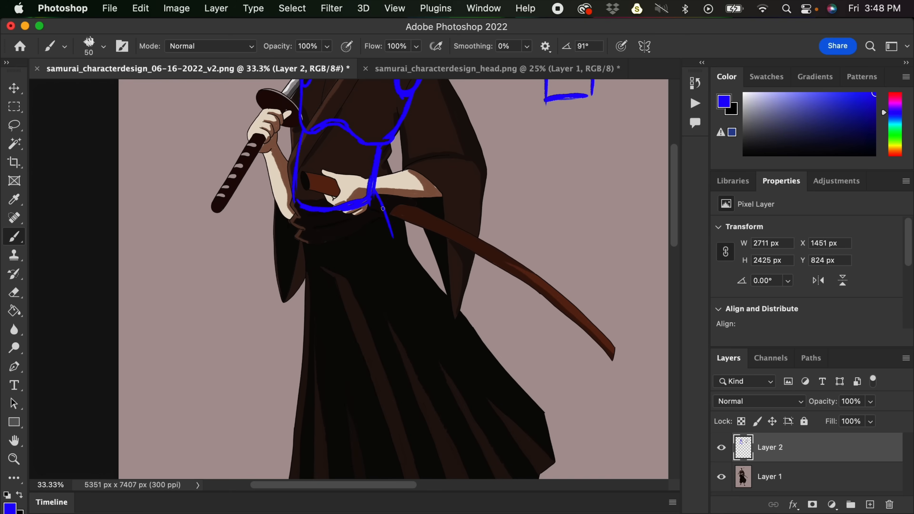
{"action": "mouse_move", "coordinate": [302, 237]}
{"action": "left_mouse_down"}
{"action": "mouse_move", "coordinate": [305, 252]}
{"action": "mouse_move", "coordinate": [338, 282]}
{"action": "mouse_move", "coordinate": [396, 236]}
{"action": "left_mouse_up"}
{"action": "left_click_drag", "start_coordinate": [346, 285], "coordinate": [388, 230]}
- Add a five-sided pelvis to the torso diagram and draw arrows around it following its edges
{"action": "left_click_drag", "start_coordinate": [544, 105], "coordinate": [455, 227]}
{"action": "left_click_drag", "start_coordinate": [509, 198], "coordinate": [521, 222]}
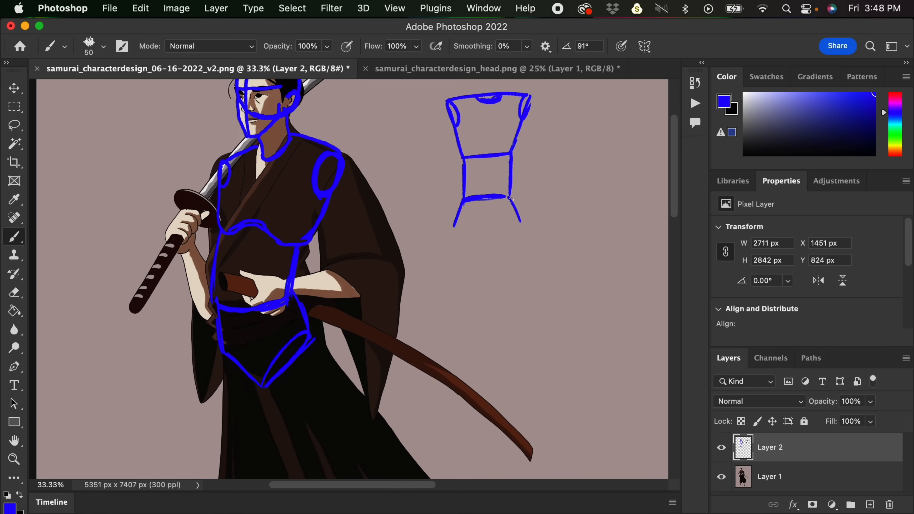
{"action": "mouse_move", "coordinate": [453, 195]}
{"action": "left_mouse_down"}
{"action": "mouse_move", "coordinate": [442, 215]}
{"action": "mouse_move", "coordinate": [449, 213]}
{"action": "left_mouse_up"}
{"action": "left_click_drag", "start_coordinate": [519, 194], "coordinate": [533, 208]}
{"action": "left_click_drag", "start_coordinate": [454, 227], "coordinate": [490, 256]}
{"action": "left_click_drag", "start_coordinate": [522, 221], "coordinate": [490, 256]}
{"action": "left_click_drag", "start_coordinate": [531, 223], "coordinate": [515, 240]}
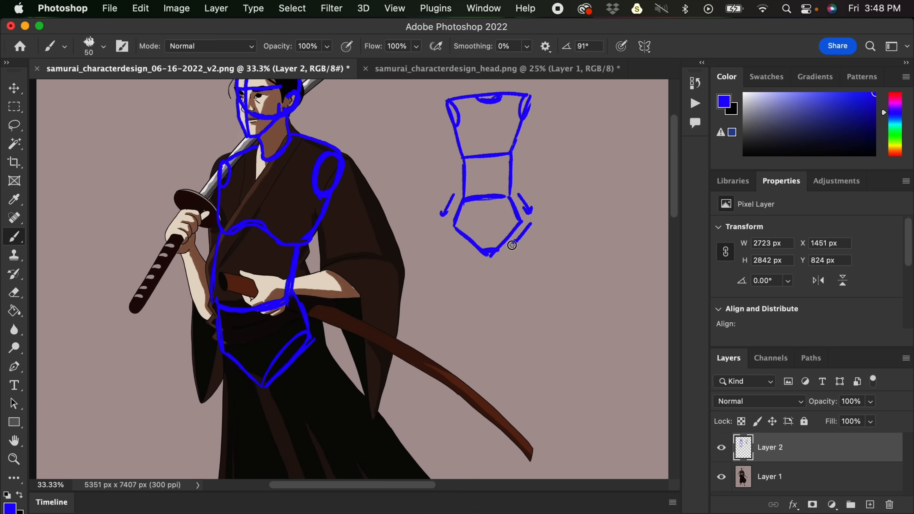
{"action": "left_click_drag", "start_coordinate": [443, 237], "coordinate": [461, 258]}
{"action": "mouse_move", "coordinate": [456, 259]}
{"action": "left_mouse_down"}
{"action": "mouse_move", "coordinate": [501, 270]}
{"action": "mouse_move", "coordinate": [612, 176]}
{"action": "mouse_move", "coordinate": [614, 143]}
{"action": "left_mouse_up"}
{"action": "left_click_drag", "start_coordinate": [330, 265], "coordinate": [338, 265]}
- Sketch the upper arm from the shoulder oval down to an elbow oval on the samurai's scabbard-holding arm
{"action": "left_click_drag", "start_coordinate": [461, 314], "coordinate": [443, 361]}
{"action": "key", "text": "super+minus"}
{"action": "left_click_drag", "start_coordinate": [491, 294], "coordinate": [486, 340]}
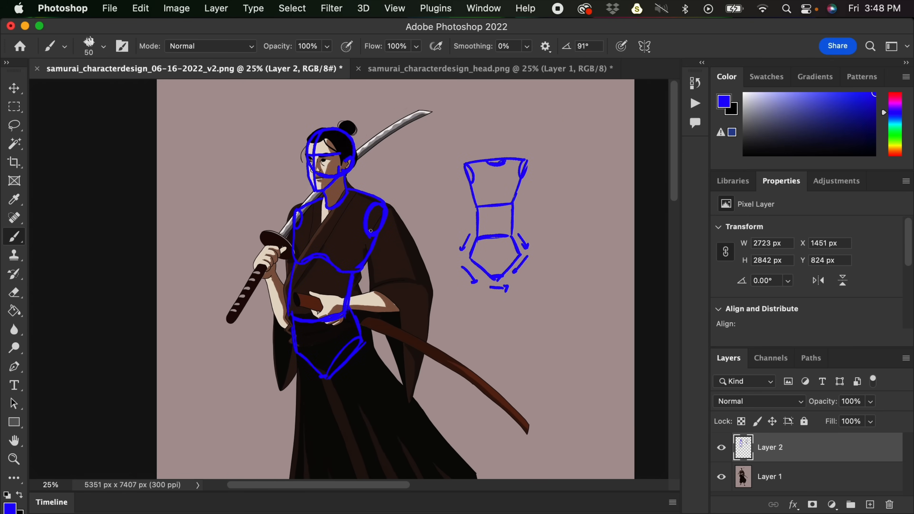
{"action": "left_click_drag", "start_coordinate": [384, 212], "coordinate": [410, 296]}
{"action": "mouse_move", "coordinate": [476, 279]}
{"action": "left_mouse_down"}
{"action": "mouse_move", "coordinate": [515, 276]}
{"action": "mouse_move", "coordinate": [569, 254]}
{"action": "left_mouse_up"}
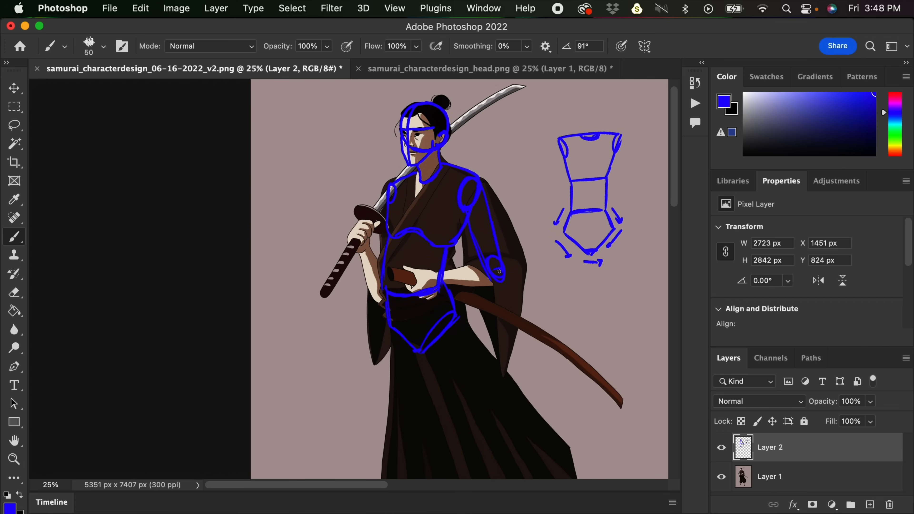
- Sketch the forearm from the elbow oval to the wrist and block in the hand gripping the scabbard
{"action": "left_click_drag", "start_coordinate": [441, 272], "coordinate": [486, 264]}
{"action": "scroll", "coordinate": [513, 250], "scroll_direction": "down", "scroll_amount": 3}
{"action": "mouse_move", "coordinate": [440, 227]}
{"action": "left_mouse_down"}
{"action": "mouse_move", "coordinate": [434, 248]}
{"action": "mouse_move", "coordinate": [448, 242]}
{"action": "mouse_move", "coordinate": [440, 247]}
{"action": "mouse_move", "coordinate": [437, 227]}
{"action": "mouse_move", "coordinate": [420, 223]}
{"action": "mouse_move", "coordinate": [420, 232]}
{"action": "mouse_move", "coordinate": [403, 220]}
{"action": "left_mouse_up"}
{"action": "mouse_move", "coordinate": [403, 220]}
{"action": "left_mouse_down"}
{"action": "mouse_move", "coordinate": [417, 225]}
{"action": "mouse_move", "coordinate": [424, 244]}
{"action": "left_mouse_up"}
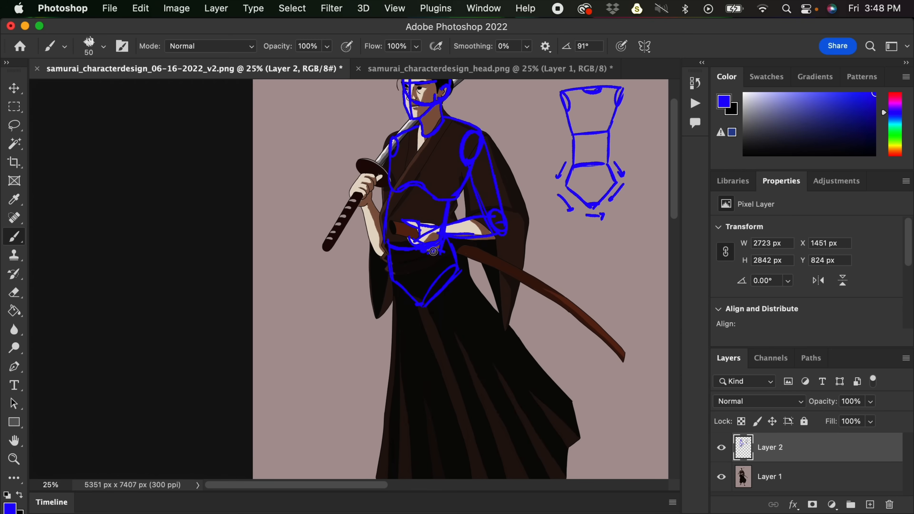
- Sketch a simplified hand diagram beside the torso diagram: a trapezoid palm, angled thumb and four fingers
{"action": "scroll", "coordinate": [425, 259], "scroll_direction": "right", "scroll_amount": 10}
{"action": "scroll", "coordinate": [425, 259], "scroll_direction": "up", "scroll_amount": 5}
{"action": "mouse_move", "coordinate": [465, 185]}
{"action": "left_mouse_down"}
{"action": "mouse_move", "coordinate": [490, 183]}
{"action": "mouse_move", "coordinate": [451, 206]}
{"action": "mouse_move", "coordinate": [448, 219]}
{"action": "left_mouse_up"}
{"action": "mouse_move", "coordinate": [488, 185]}
{"action": "left_mouse_down"}
{"action": "mouse_move", "coordinate": [499, 220]}
{"action": "mouse_move", "coordinate": [456, 205]}
{"action": "mouse_move", "coordinate": [451, 220]}
{"action": "left_mouse_up"}
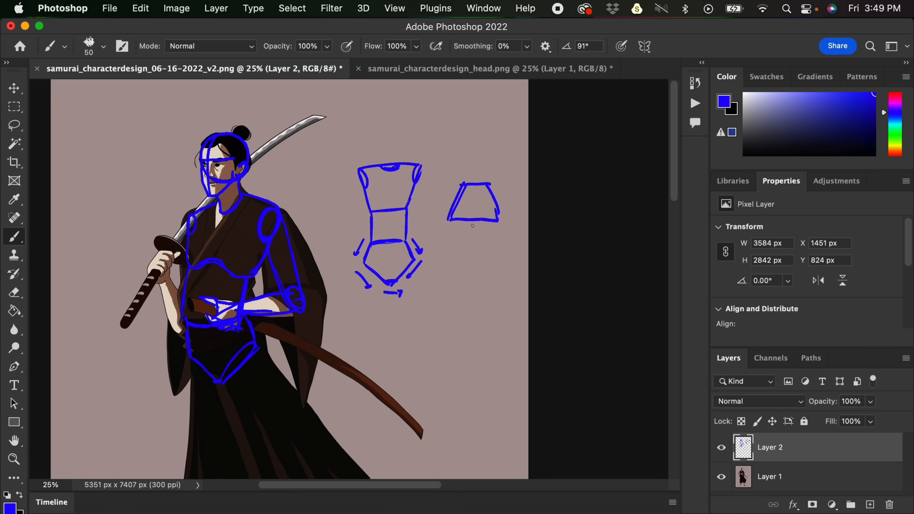
{"action": "mouse_move", "coordinate": [461, 184]}
{"action": "left_mouse_down"}
{"action": "mouse_move", "coordinate": [436, 204]}
{"action": "mouse_move", "coordinate": [451, 221]}
{"action": "left_mouse_up"}
{"action": "left_click_drag", "start_coordinate": [464, 182], "coordinate": [451, 214]}
{"action": "mouse_move", "coordinate": [435, 206]}
{"action": "left_mouse_down"}
{"action": "mouse_move", "coordinate": [420, 228]}
{"action": "mouse_move", "coordinate": [439, 208]}
{"action": "mouse_move", "coordinate": [450, 267]}
{"action": "mouse_move", "coordinate": [461, 225]}
{"action": "mouse_move", "coordinate": [465, 274]}
{"action": "left_mouse_up"}
{"action": "mouse_move", "coordinate": [465, 273]}
{"action": "left_mouse_down"}
{"action": "mouse_move", "coordinate": [475, 225]}
{"action": "mouse_move", "coordinate": [481, 267]}
{"action": "mouse_move", "coordinate": [486, 223]}
{"action": "left_mouse_up"}
{"action": "mouse_move", "coordinate": [490, 221]}
{"action": "left_mouse_down"}
{"action": "mouse_move", "coordinate": [489, 247]}
{"action": "mouse_move", "coordinate": [498, 221]}
{"action": "left_mouse_up"}
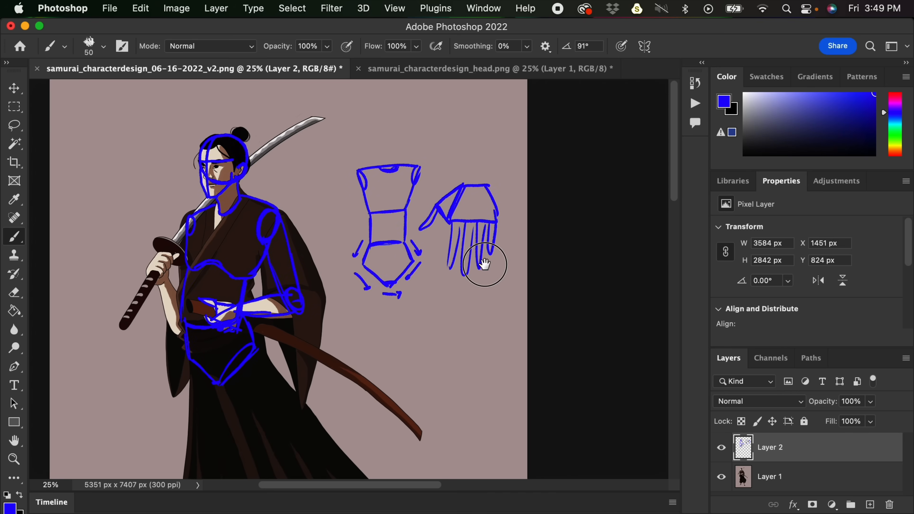
- Sketch the upper arm, elbow and forearm of the samurai's sword-holding arm, ending in an oval at the wrist
{"action": "scroll", "coordinate": [485, 266], "scroll_direction": "left", "scroll_amount": 2}
{"action": "scroll", "coordinate": [529, 177], "scroll_direction": "down", "scroll_amount": 4}
{"action": "scroll", "coordinate": [541, 180], "scroll_direction": "left", "scroll_amount": 3}
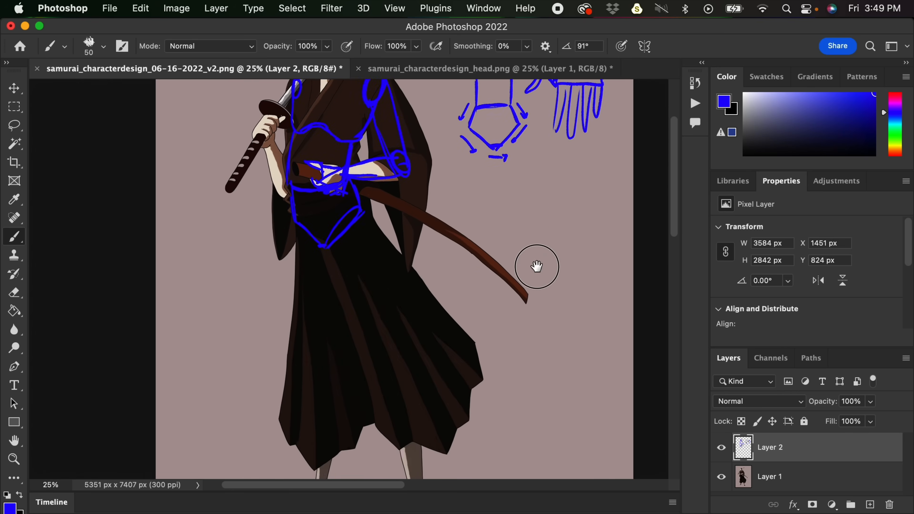
{"action": "scroll", "coordinate": [550, 299], "scroll_direction": "up", "scroll_amount": 1}
{"action": "mouse_move", "coordinate": [300, 139]}
{"action": "left_mouse_down"}
{"action": "mouse_move", "coordinate": [292, 248]}
{"action": "mouse_move", "coordinate": [294, 227]}
{"action": "left_mouse_up"}
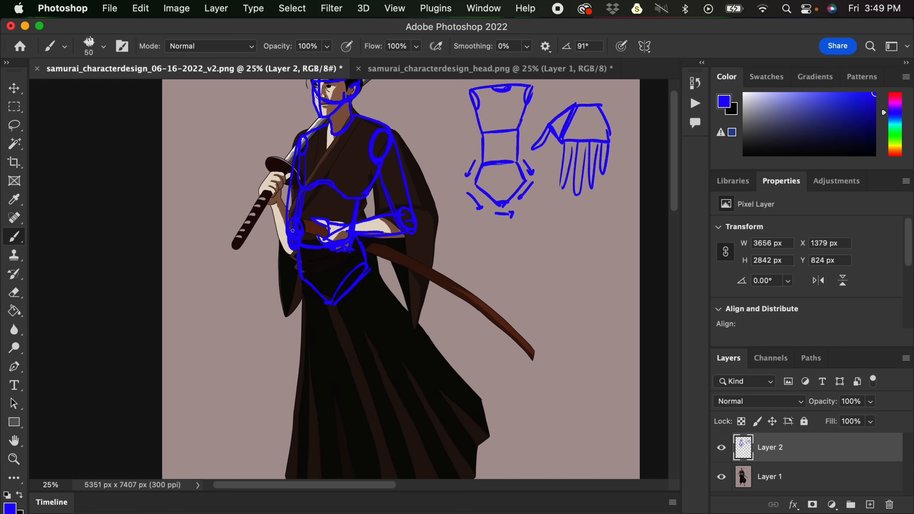
{"action": "left_click_drag", "start_coordinate": [271, 201], "coordinate": [291, 251]}
{"action": "left_click_drag", "start_coordinate": [276, 212], "coordinate": [270, 196]}
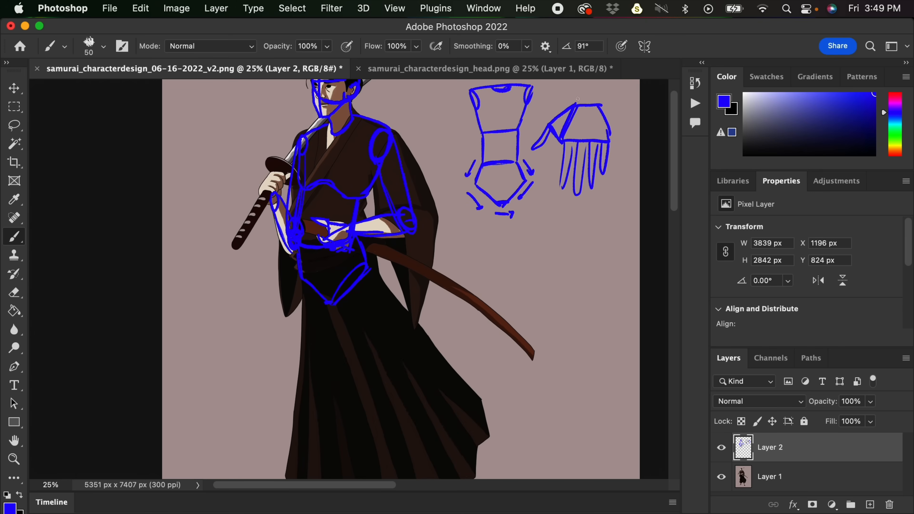
- Circle the simplified hand diagram and block in the samurai's hand around the sword handle
{"action": "mouse_move", "coordinate": [577, 97]}
{"action": "left_mouse_down"}
{"action": "mouse_move", "coordinate": [536, 133]}
{"action": "mouse_move", "coordinate": [614, 139]}
{"action": "mouse_move", "coordinate": [585, 89]}
{"action": "left_mouse_up"}
{"action": "scroll", "coordinate": [585, 89], "scroll_direction": "up", "scroll_amount": 3}
{"action": "scroll", "coordinate": [585, 89], "scroll_direction": "left", "scroll_amount": 2}
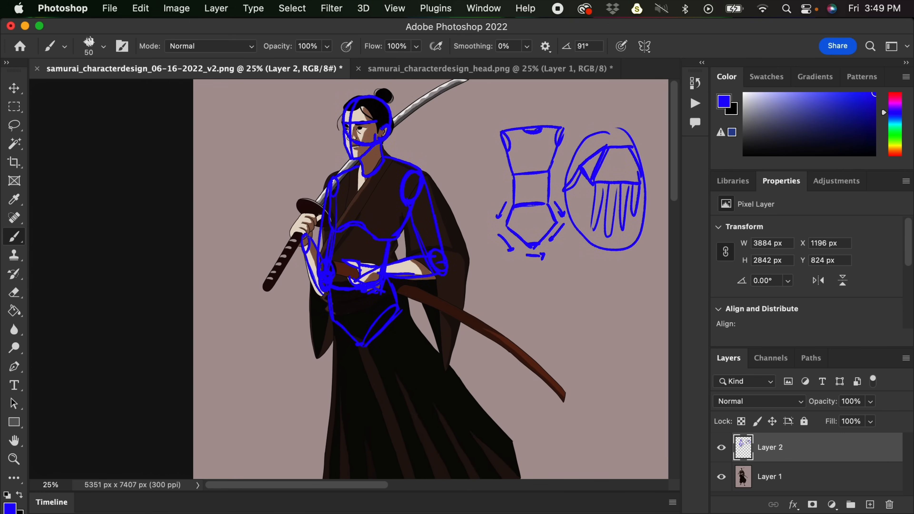
{"action": "mouse_move", "coordinate": [303, 246]}
{"action": "left_mouse_down"}
{"action": "mouse_move", "coordinate": [292, 230]}
{"action": "mouse_move", "coordinate": [306, 208]}
{"action": "mouse_move", "coordinate": [308, 229]}
{"action": "mouse_move", "coordinate": [294, 230]}
{"action": "mouse_move", "coordinate": [304, 213]}
{"action": "mouse_move", "coordinate": [300, 245]}
{"action": "left_mouse_up"}
{"action": "mouse_move", "coordinate": [307, 211]}
{"action": "left_mouse_down"}
{"action": "mouse_move", "coordinate": [310, 234]}
{"action": "mouse_move", "coordinate": [326, 215]}
{"action": "mouse_move", "coordinate": [306, 210]}
{"action": "mouse_move", "coordinate": [301, 227]}
{"action": "mouse_move", "coordinate": [317, 215]}
{"action": "left_mouse_up"}
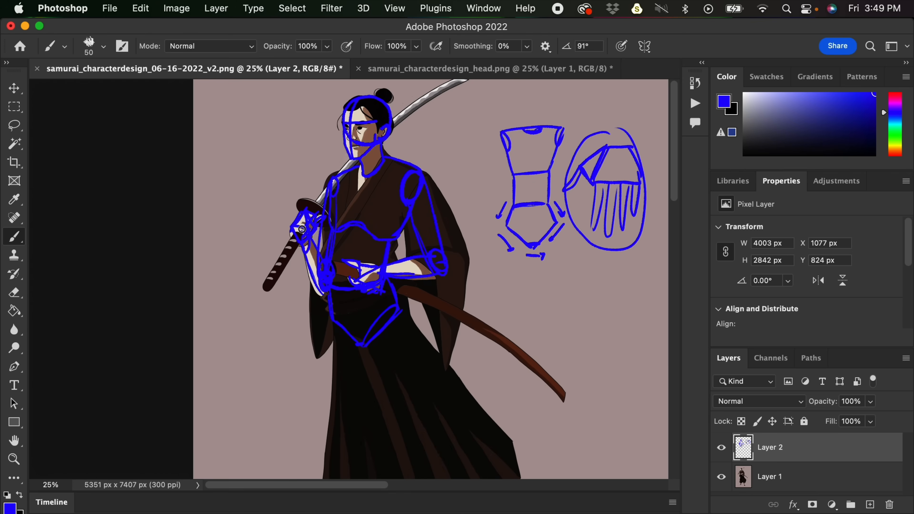
- Sketch the samurai's outstretched leg from the pelvis through a knee oval and ankle circle to the foot
{"action": "mouse_move", "coordinate": [546, 302]}
{"action": "left_mouse_down"}
{"action": "mouse_move", "coordinate": [534, 302]}
{"action": "mouse_move", "coordinate": [535, 363]}
{"action": "mouse_move", "coordinate": [520, 205]}
{"action": "left_mouse_up"}
{"action": "left_click_drag", "start_coordinate": [331, 177], "coordinate": [386, 297]}
{"action": "left_click_drag", "start_coordinate": [361, 144], "coordinate": [417, 429]}
{"action": "left_click_drag", "start_coordinate": [401, 288], "coordinate": [420, 430]}
{"action": "scroll", "coordinate": [455, 361], "scroll_direction": "down", "scroll_amount": 5}
{"action": "scroll", "coordinate": [454, 361], "scroll_direction": "right", "scroll_amount": 3}
{"action": "mouse_move", "coordinate": [355, 344]}
{"action": "left_mouse_down"}
{"action": "mouse_move", "coordinate": [350, 358]}
{"action": "mouse_move", "coordinate": [362, 366]}
{"action": "mouse_move", "coordinate": [372, 356]}
{"action": "mouse_move", "coordinate": [366, 368]}
{"action": "mouse_move", "coordinate": [378, 360]}
{"action": "mouse_move", "coordinate": [367, 364]}
{"action": "mouse_move", "coordinate": [380, 375]}
{"action": "left_mouse_up"}
{"action": "left_click_drag", "start_coordinate": [492, 323], "coordinate": [454, 349]}
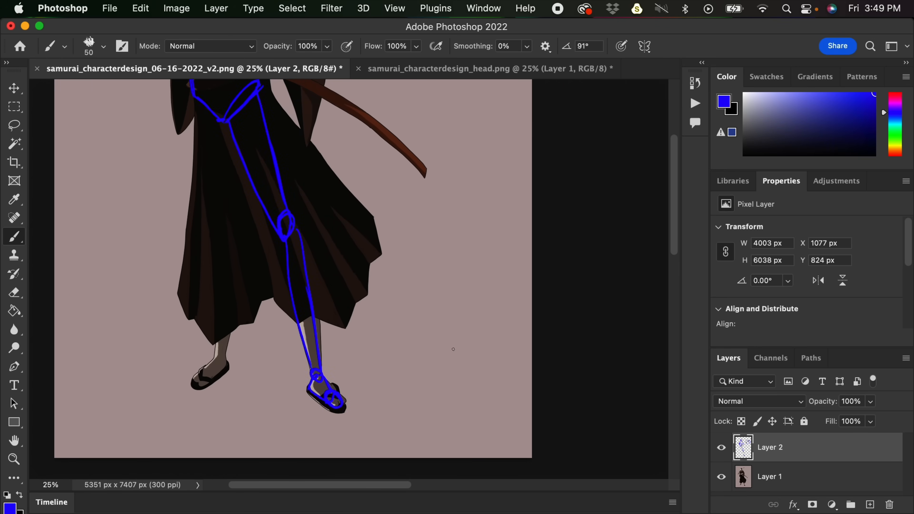
- Sketch a simplified foot diagram beside the legs with ankle and toe joints and lower-leg lines, number its parts 1 and 2, and circle it
{"action": "left_click_drag", "start_coordinate": [441, 302], "coordinate": [496, 255]}
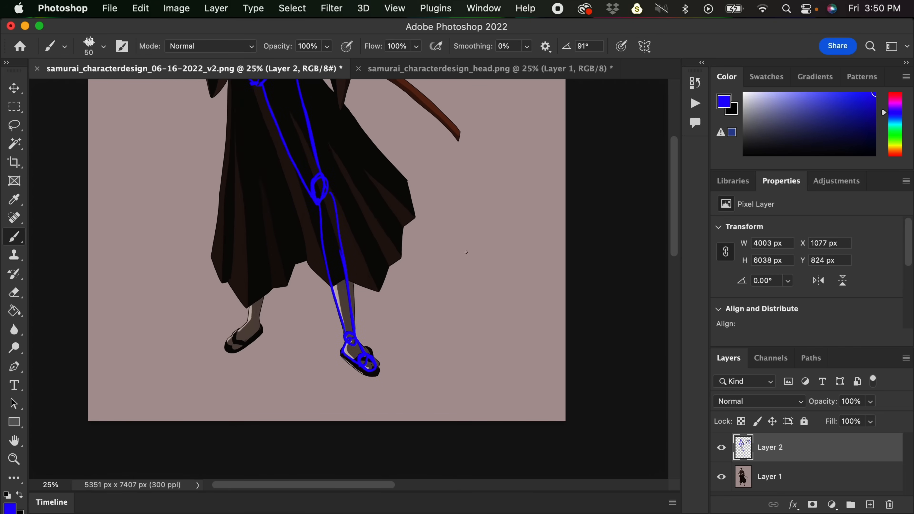
{"action": "mouse_move", "coordinate": [483, 221]}
{"action": "left_mouse_down"}
{"action": "mouse_move", "coordinate": [463, 259]}
{"action": "mouse_move", "coordinate": [477, 274]}
{"action": "left_mouse_up"}
{"action": "mouse_move", "coordinate": [488, 224]}
{"action": "left_mouse_down"}
{"action": "mouse_move", "coordinate": [476, 272]}
{"action": "mouse_move", "coordinate": [469, 266]}
{"action": "mouse_move", "coordinate": [482, 266]}
{"action": "mouse_move", "coordinate": [477, 275]}
{"action": "mouse_move", "coordinate": [485, 265]}
{"action": "mouse_move", "coordinate": [482, 277]}
{"action": "mouse_move", "coordinate": [483, 266]}
{"action": "mouse_move", "coordinate": [477, 279]}
{"action": "mouse_move", "coordinate": [475, 269]}
{"action": "mouse_move", "coordinate": [468, 287]}
{"action": "left_mouse_up"}
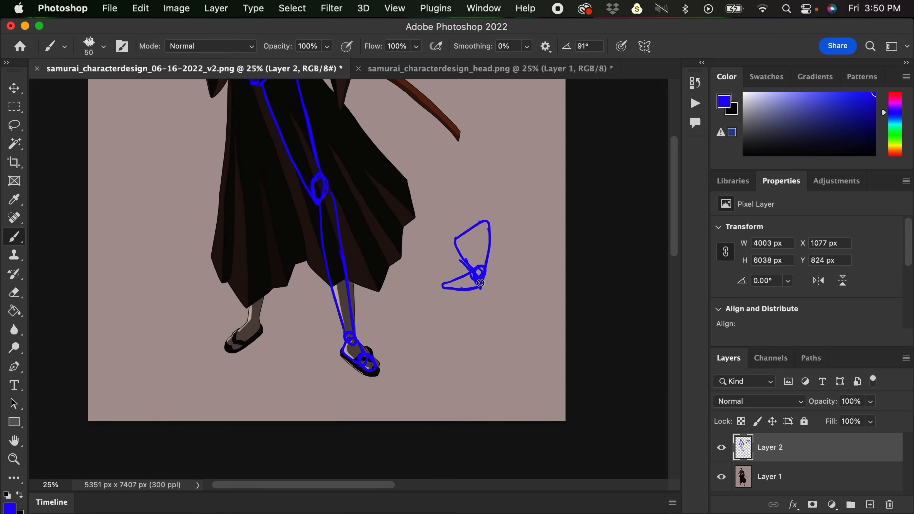
{"action": "mouse_move", "coordinate": [455, 247]}
{"action": "left_mouse_down"}
{"action": "mouse_move", "coordinate": [465, 244]}
{"action": "mouse_move", "coordinate": [423, 182]}
{"action": "mouse_move", "coordinate": [463, 235]}
{"action": "left_mouse_up"}
{"action": "mouse_move", "coordinate": [426, 191]}
{"action": "left_mouse_down"}
{"action": "mouse_move", "coordinate": [453, 243]}
{"action": "mouse_move", "coordinate": [488, 223]}
{"action": "mouse_move", "coordinate": [488, 257]}
{"action": "left_mouse_up"}
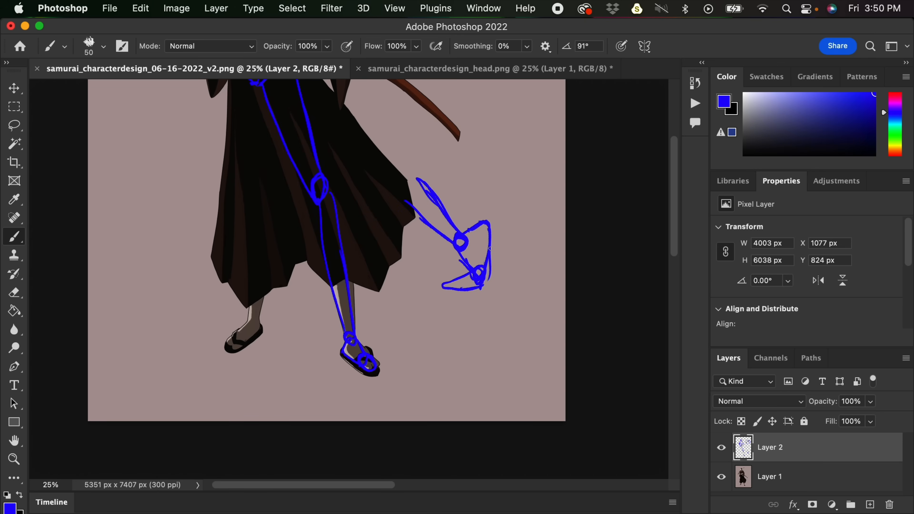
{"action": "left_click_drag", "start_coordinate": [484, 280], "coordinate": [486, 274]}
{"action": "mouse_move", "coordinate": [505, 259]}
{"action": "left_mouse_down"}
{"action": "mouse_move", "coordinate": [482, 304]}
{"action": "mouse_move", "coordinate": [493, 297]}
{"action": "mouse_move", "coordinate": [535, 369]}
{"action": "left_mouse_up"}
- Sketch the samurai's other leg from the pelvis through a knee oval and shin to the ankle circle and foot
{"action": "left_click_drag", "start_coordinate": [272, 127], "coordinate": [286, 256]}
{"action": "mouse_move", "coordinate": [301, 160]}
{"action": "left_mouse_down"}
{"action": "mouse_move", "coordinate": [287, 260]}
{"action": "mouse_move", "coordinate": [293, 392]}
{"action": "left_mouse_up"}
{"action": "mouse_move", "coordinate": [300, 254]}
{"action": "left_mouse_down"}
{"action": "mouse_move", "coordinate": [296, 382]}
{"action": "mouse_move", "coordinate": [338, 321]}
{"action": "mouse_move", "coordinate": [316, 353]}
{"action": "mouse_move", "coordinate": [335, 347]}
{"action": "left_mouse_up"}
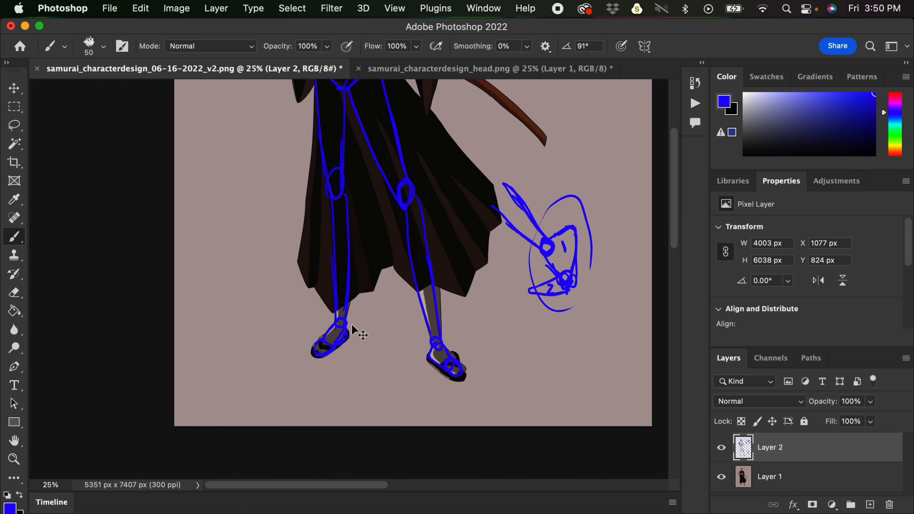
{"action": "key", "text": "super+minus"}
{"action": "left_click_drag", "start_coordinate": [541, 250], "coordinate": [528, 296]}
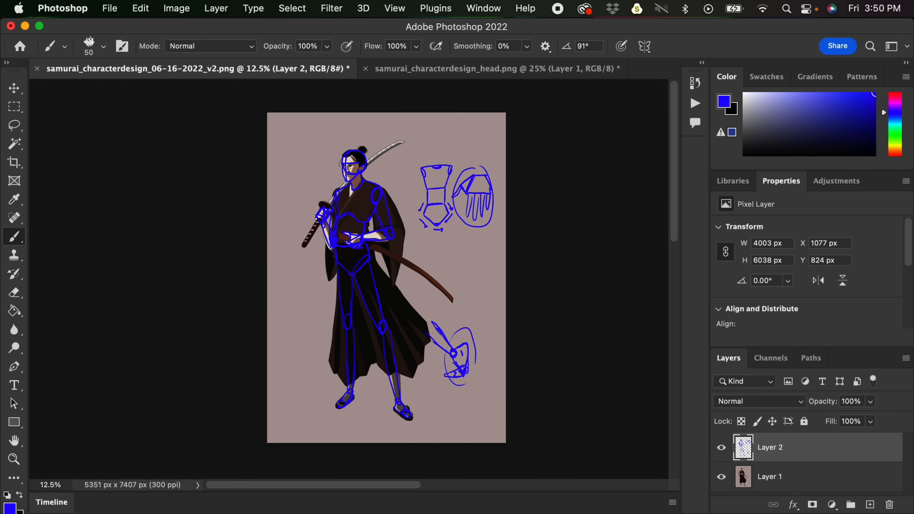
- Switch to samurai_characterdesign_head.png and add a new layer above the head sketches
{"action": "left_click", "coordinate": [466, 68]}
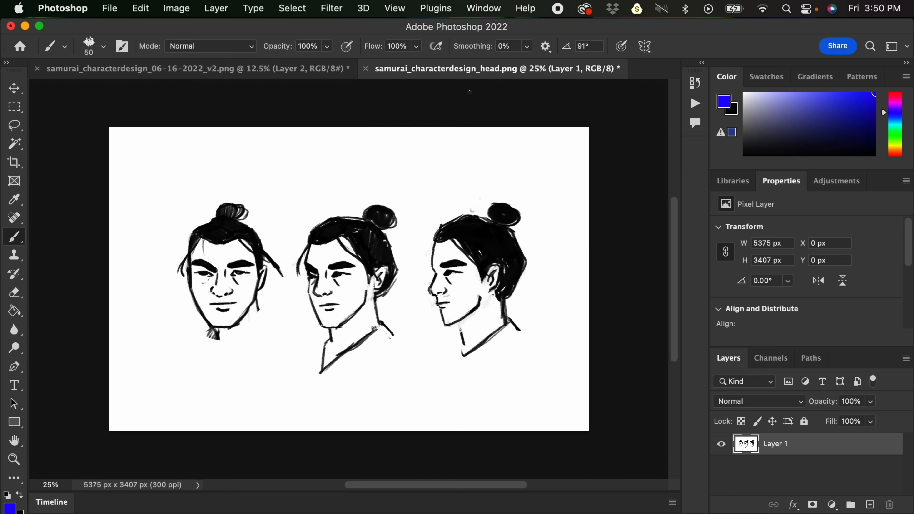
{"action": "left_click", "coordinate": [870, 503]}
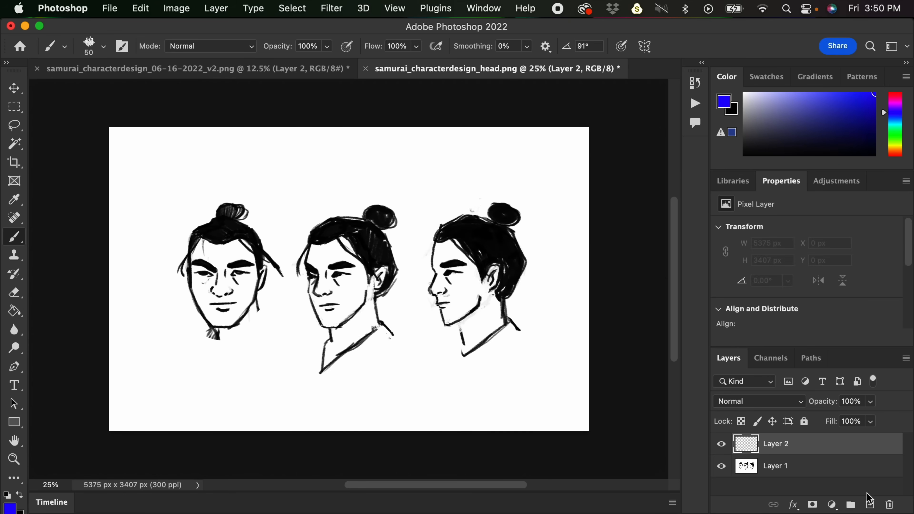
{"action": "key", "text": "super+equal"}
- Sketch a skull circle, a curved brow line and a tapering jaw over the front-view head
{"action": "left_click_drag", "start_coordinate": [422, 283], "coordinate": [528, 318]}
{"action": "mouse_move", "coordinate": [276, 335]}
{"action": "left_mouse_down"}
{"action": "mouse_move", "coordinate": [254, 317]}
{"action": "mouse_move", "coordinate": [250, 272]}
{"action": "mouse_move", "coordinate": [292, 234]}
{"action": "mouse_move", "coordinate": [326, 241]}
{"action": "mouse_move", "coordinate": [348, 311]}
{"action": "mouse_move", "coordinate": [287, 343]}
{"action": "mouse_move", "coordinate": [314, 334]}
{"action": "left_mouse_up"}
{"action": "mouse_move", "coordinate": [245, 285]}
{"action": "left_mouse_down"}
{"action": "mouse_move", "coordinate": [280, 297]}
{"action": "mouse_move", "coordinate": [347, 285]}
{"action": "left_mouse_up"}
{"action": "scroll", "coordinate": [336, 318], "scroll_direction": "down", "scroll_amount": 2}
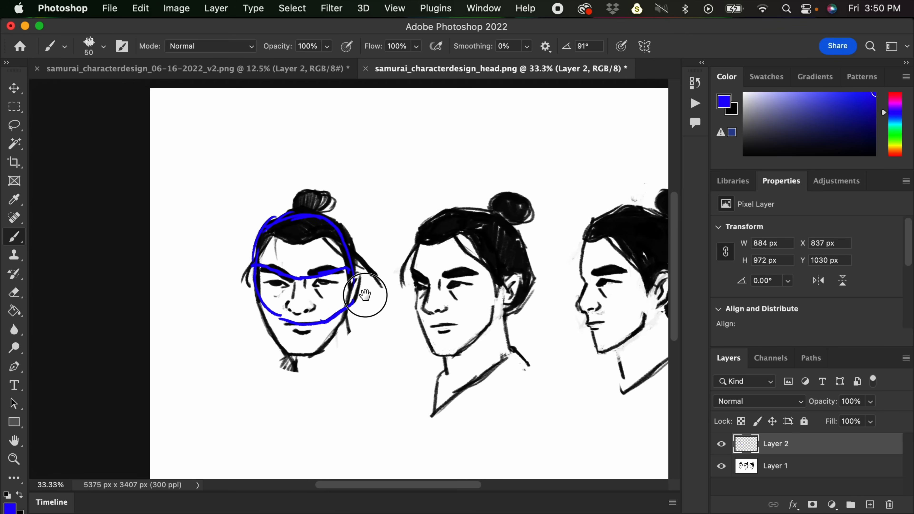
{"action": "mouse_move", "coordinate": [269, 316]}
{"action": "left_mouse_down"}
{"action": "mouse_move", "coordinate": [287, 346]}
{"action": "mouse_move", "coordinate": [309, 349]}
{"action": "mouse_move", "coordinate": [339, 319]}
{"action": "left_mouse_up"}
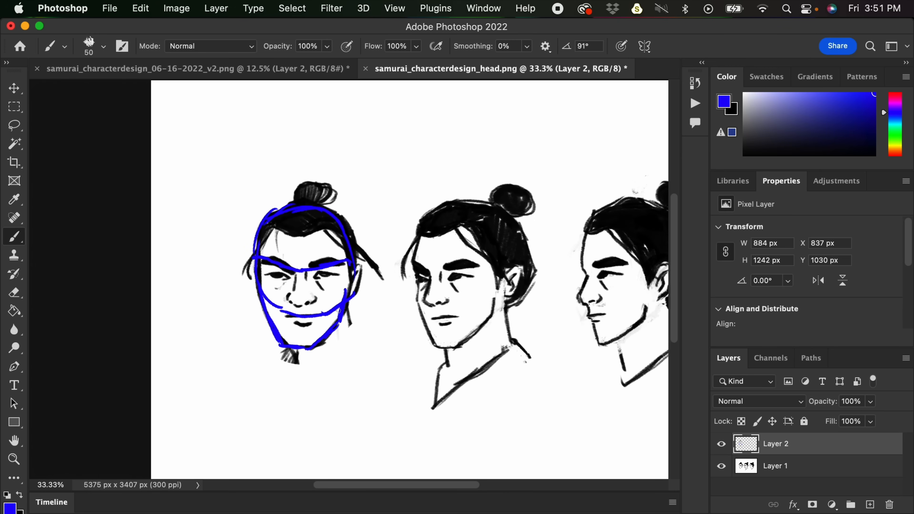
- Add the vertical centre line, nose-base mark, ear and neck strokes to the front-view head
{"action": "left_click_drag", "start_coordinate": [302, 212], "coordinate": [297, 346]}
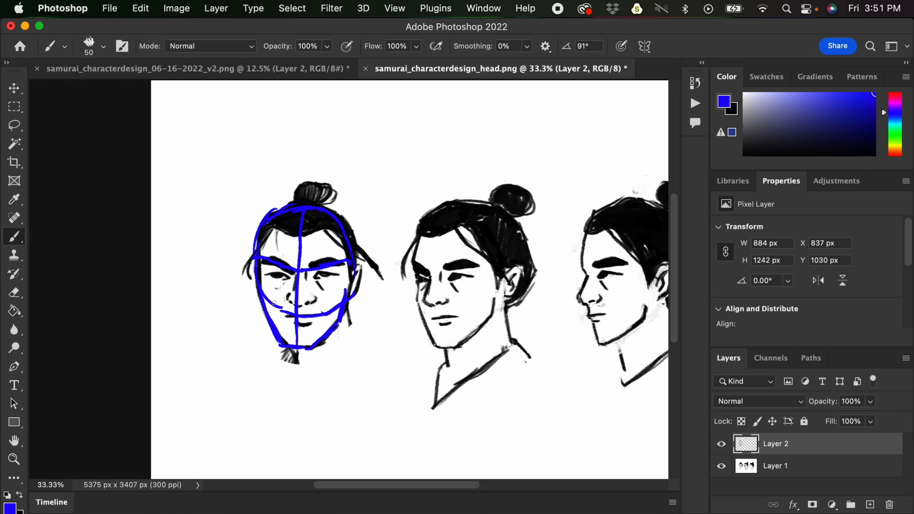
{"action": "left_click_drag", "start_coordinate": [287, 317], "coordinate": [311, 319]}
{"action": "left_click_drag", "start_coordinate": [352, 274], "coordinate": [349, 333]}
{"action": "left_click_drag", "start_coordinate": [296, 371], "coordinate": [295, 349]}
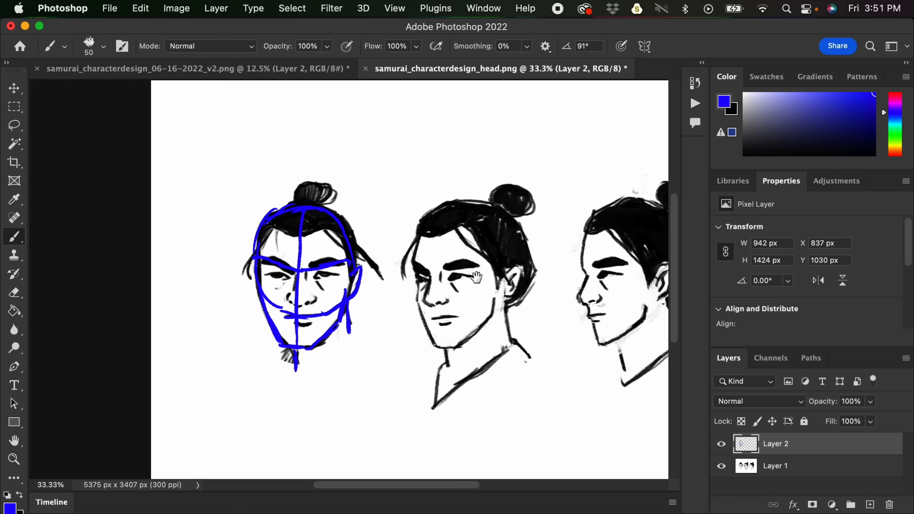
{"action": "left_click_drag", "start_coordinate": [464, 254], "coordinate": [431, 268]}
{"action": "mouse_move", "coordinate": [416, 316]}
{"action": "left_mouse_down"}
{"action": "mouse_move", "coordinate": [396, 255]}
{"action": "mouse_move", "coordinate": [400, 233]}
{"action": "left_mouse_up"}
{"action": "key", "text": "super+z"}
{"action": "key", "text": "super+z"}
- Sketch the skull circle and angled jaw over the middle three-quarter head
{"action": "mouse_move", "coordinate": [407, 321]}
{"action": "left_mouse_down"}
{"action": "mouse_move", "coordinate": [387, 258]}
{"action": "mouse_move", "coordinate": [418, 220]}
{"action": "left_mouse_up"}
{"action": "mouse_move", "coordinate": [401, 236]}
{"action": "left_mouse_down"}
{"action": "mouse_move", "coordinate": [461, 223]}
{"action": "mouse_move", "coordinate": [475, 237]}
{"action": "mouse_move", "coordinate": [488, 294]}
{"action": "left_mouse_up"}
{"action": "mouse_move", "coordinate": [402, 322]}
{"action": "left_mouse_down"}
{"action": "mouse_move", "coordinate": [435, 335]}
{"action": "mouse_move", "coordinate": [484, 293]}
{"action": "left_mouse_up"}
{"action": "left_click_drag", "start_coordinate": [452, 328], "coordinate": [490, 285]}
{"action": "mouse_move", "coordinate": [386, 288]}
{"action": "left_mouse_down"}
{"action": "mouse_move", "coordinate": [402, 362]}
{"action": "mouse_move", "coordinate": [424, 364]}
{"action": "mouse_move", "coordinate": [457, 329]}
{"action": "left_mouse_up"}
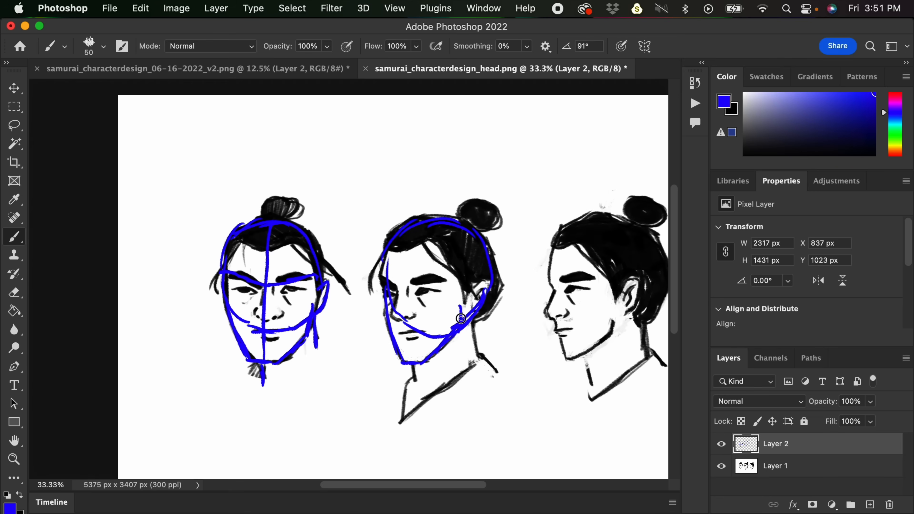
- Add the vertical centre line down the three-quarter face and the neck strokes below the jaw
{"action": "mouse_move", "coordinate": [416, 217]}
{"action": "left_mouse_down"}
{"action": "mouse_move", "coordinate": [403, 340]}
{"action": "mouse_move", "coordinate": [415, 389]}
{"action": "left_mouse_up"}
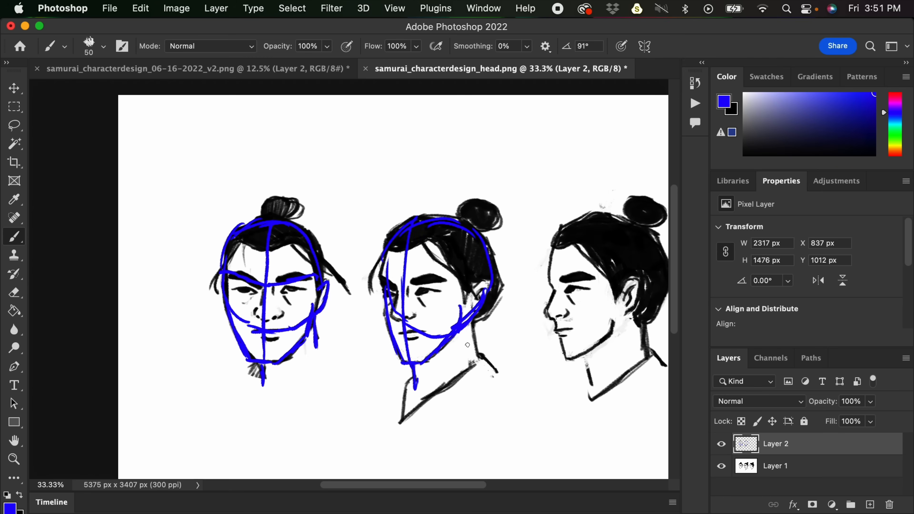
{"action": "left_click_drag", "start_coordinate": [475, 347], "coordinate": [477, 360]}
{"action": "left_click_drag", "start_coordinate": [415, 381], "coordinate": [424, 389]}
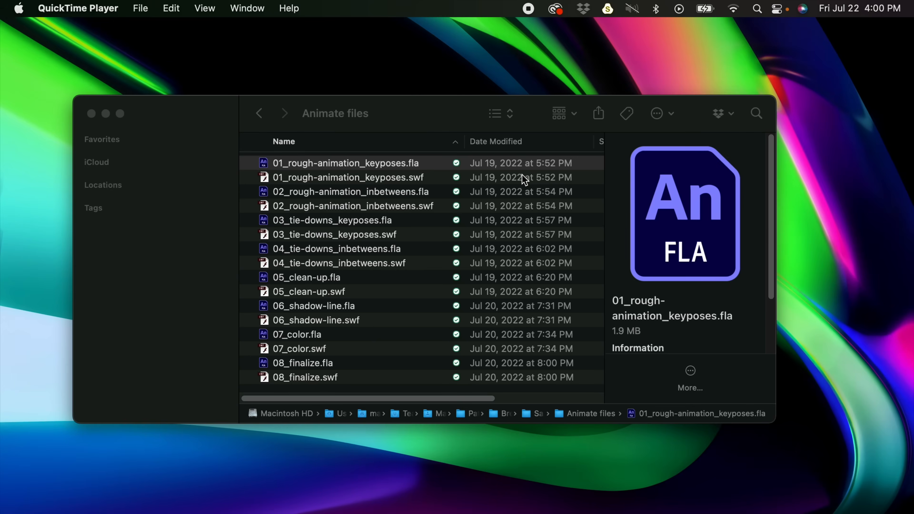
{"action": "left_click", "coordinate": [415, 105]}
{"action": "left_click_drag", "start_coordinate": [415, 104], "coordinate": [410, 104]}
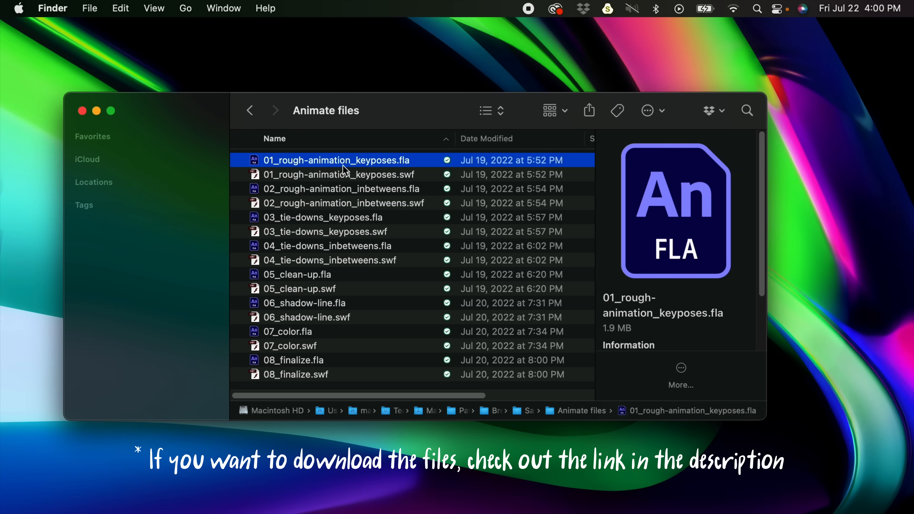
- Open 01_rough-animation_keyposes.fla in Animate and bring the full rough samurai figure into view
{"action": "double_click", "coordinate": [326, 161]}
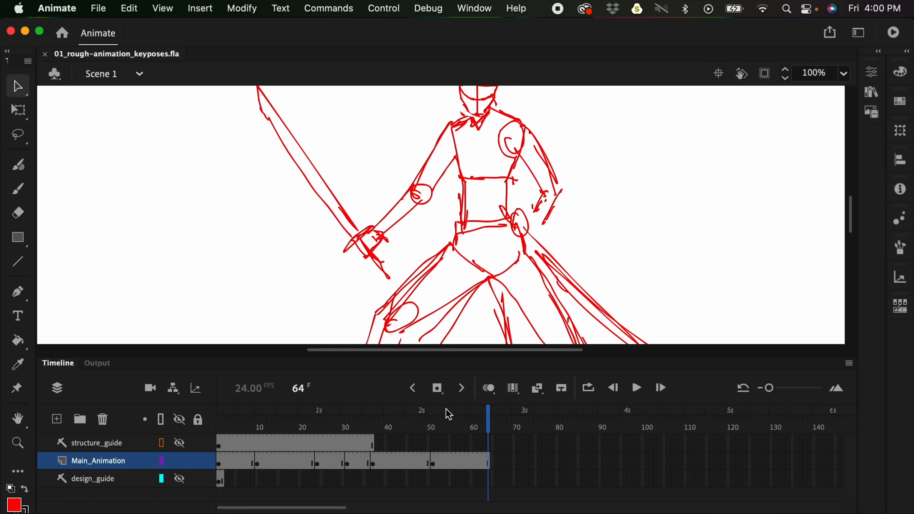
{"action": "key", "text": "super+minus"}
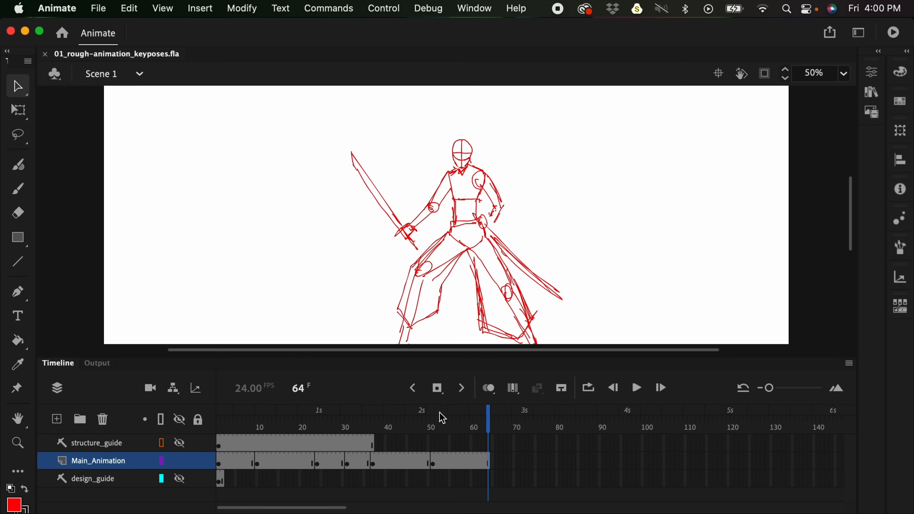
{"action": "key", "text": "space"}
{"action": "left_click_drag", "start_coordinate": [526, 242], "coordinate": [537, 211]}
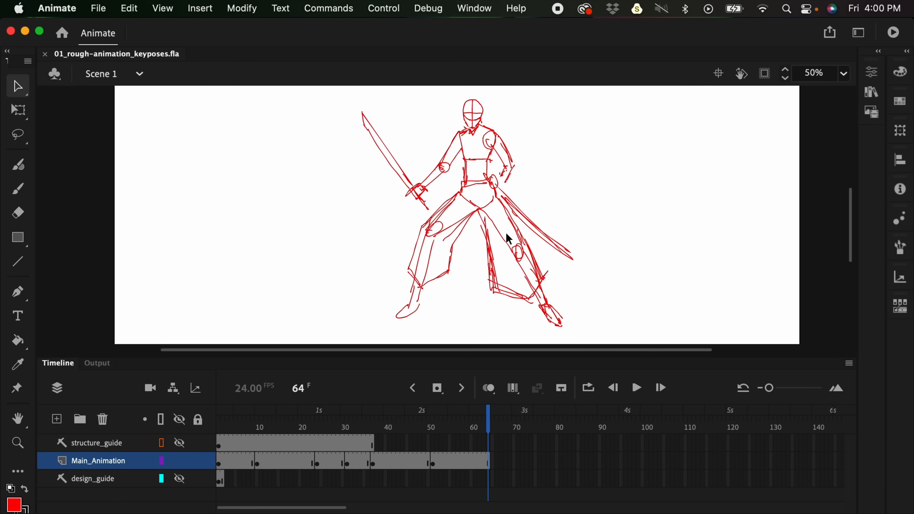
- Go to frame 1 and show the design_guide layer to examine the samurai reference drawings
{"action": "left_click", "coordinate": [219, 421]}
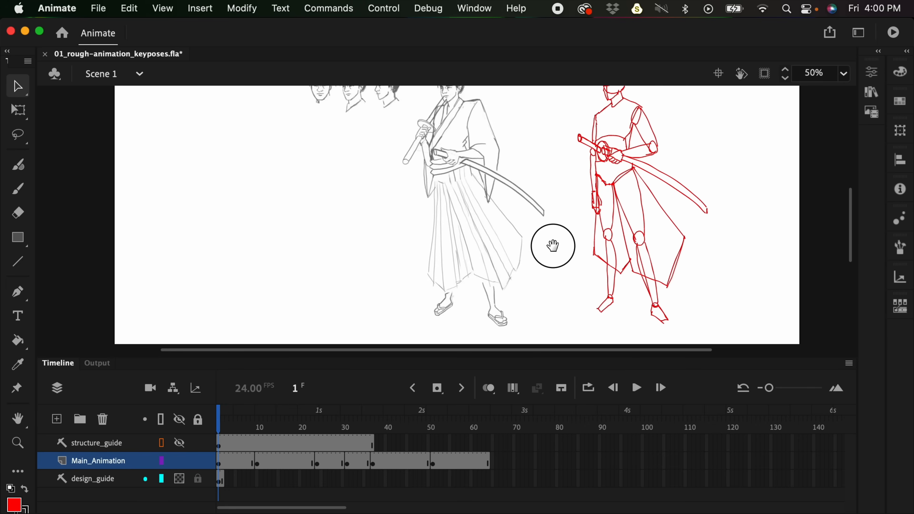
{"action": "left_click_drag", "start_coordinate": [551, 244], "coordinate": [516, 272]}
{"action": "left_click", "coordinate": [473, 231]}
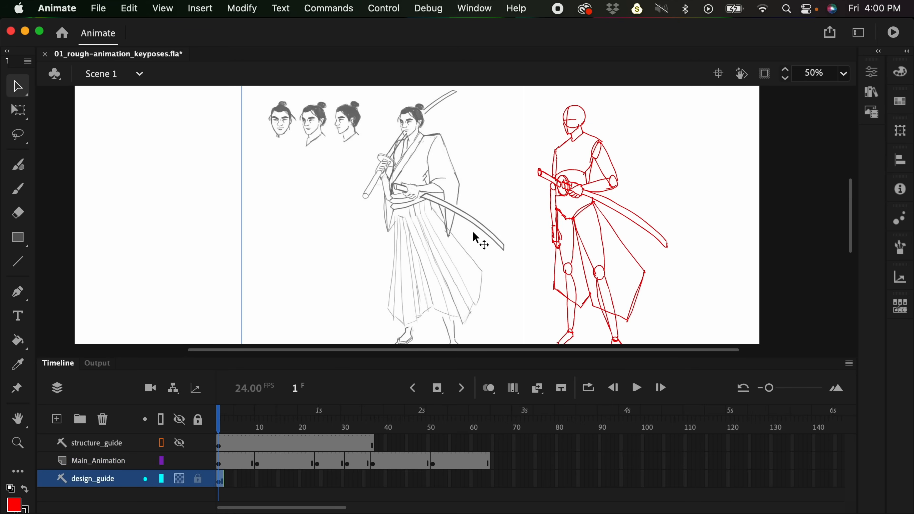
{"action": "left_click_drag", "start_coordinate": [476, 238], "coordinate": [480, 224]}
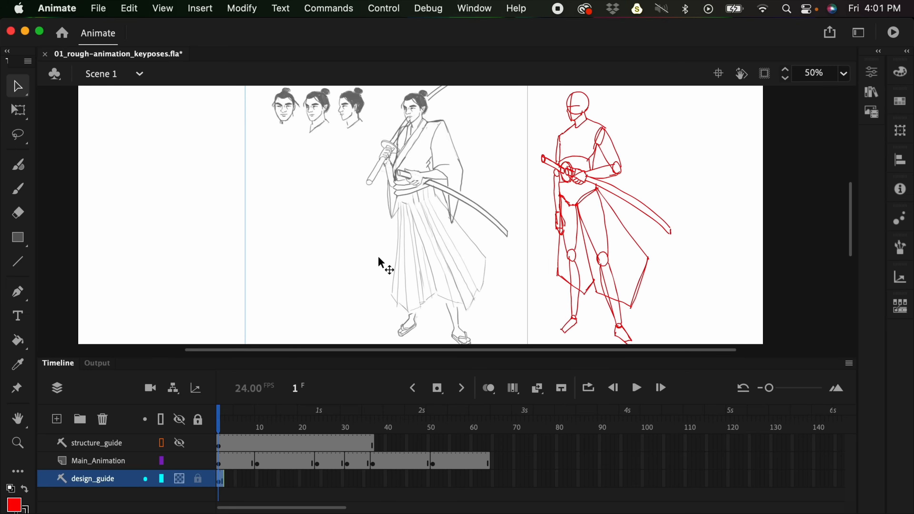
- Show the structure_guide layer and hide the design_guide layer to compare the structure drawing with the rough pose
{"action": "left_click", "coordinate": [181, 446]}
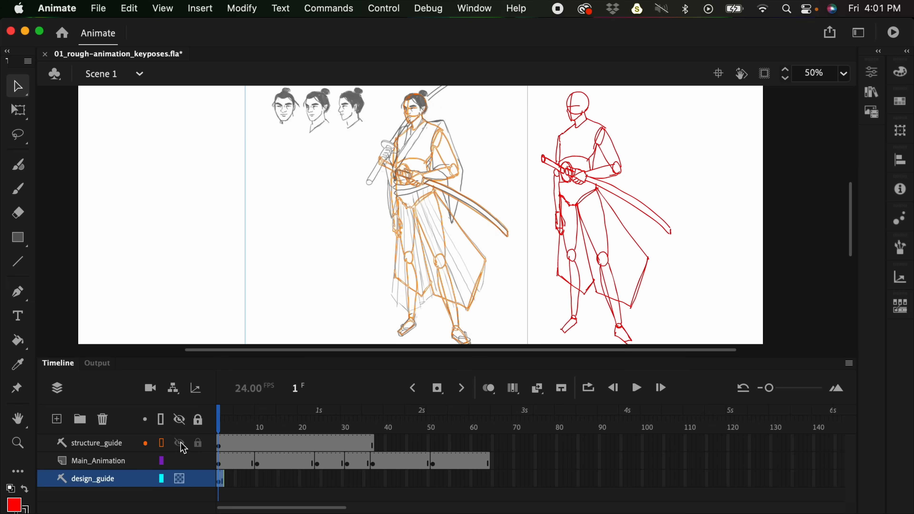
{"action": "left_click", "coordinate": [181, 479]}
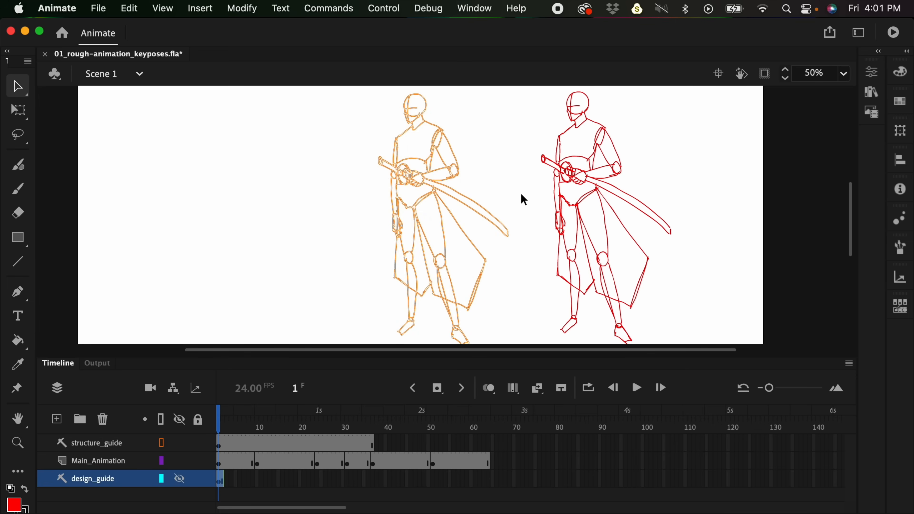
{"action": "key", "text": "super+equal"}
{"action": "left_click_drag", "start_coordinate": [520, 200], "coordinate": [493, 310]}
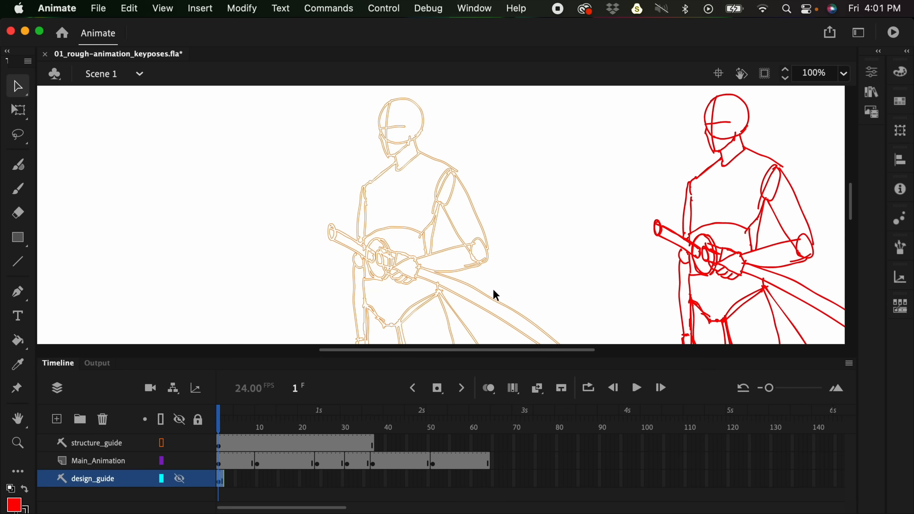
{"action": "key", "text": "super+minus"}
{"action": "left_click_drag", "start_coordinate": [506, 247], "coordinate": [527, 198]}
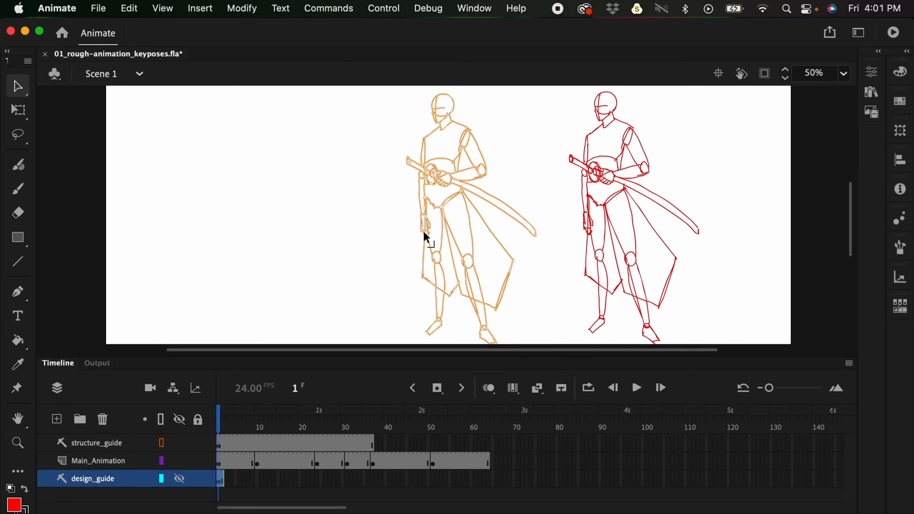
{"action": "left_click_drag", "start_coordinate": [598, 200], "coordinate": [478, 207]}
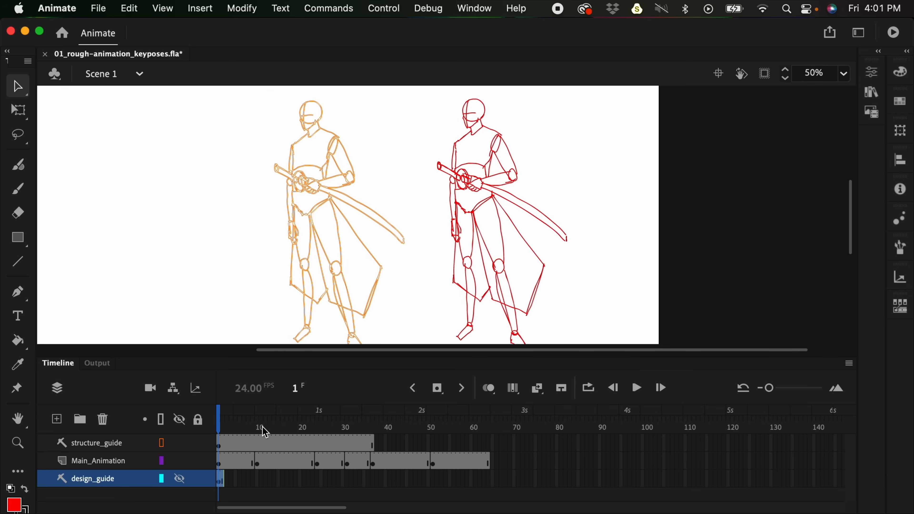
- Play the rough key-pose animation from frame 4 to its end
{"action": "left_click_drag", "start_coordinate": [258, 432], "coordinate": [226, 420]}
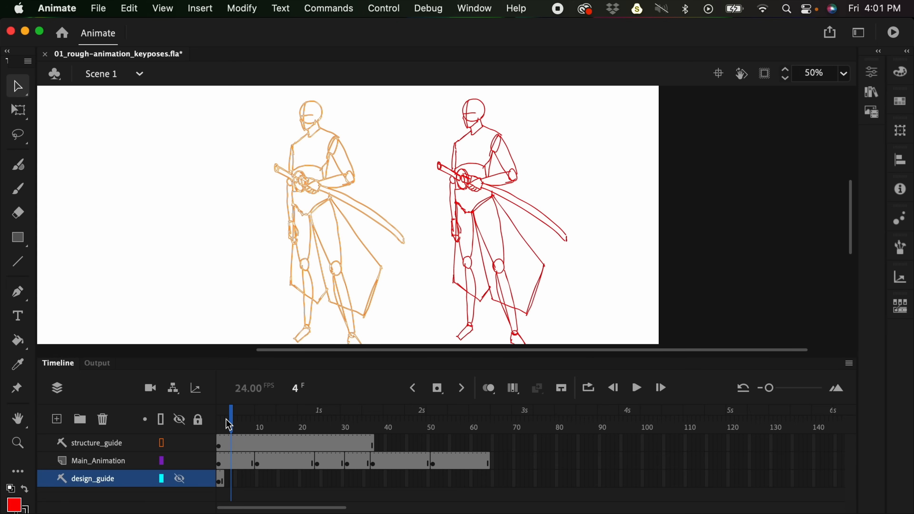
{"action": "key", "text": "super+minus"}
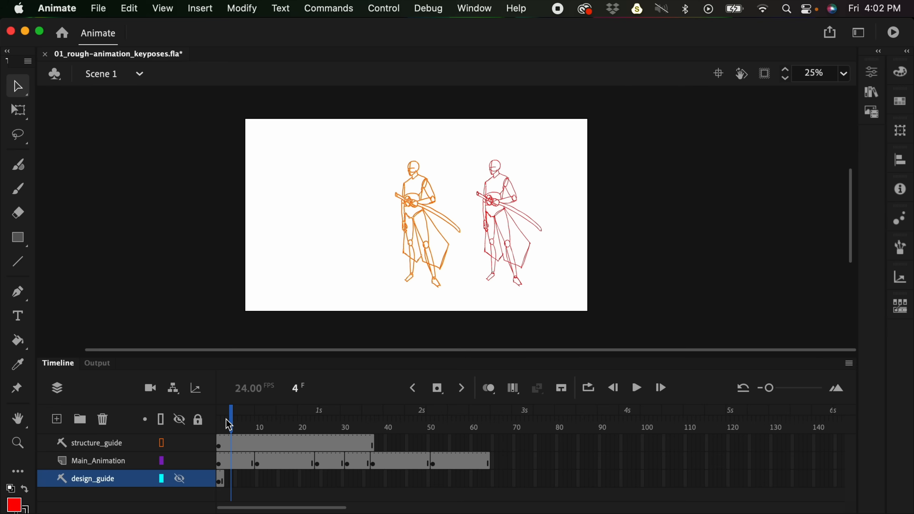
{"action": "key", "text": "Return"}
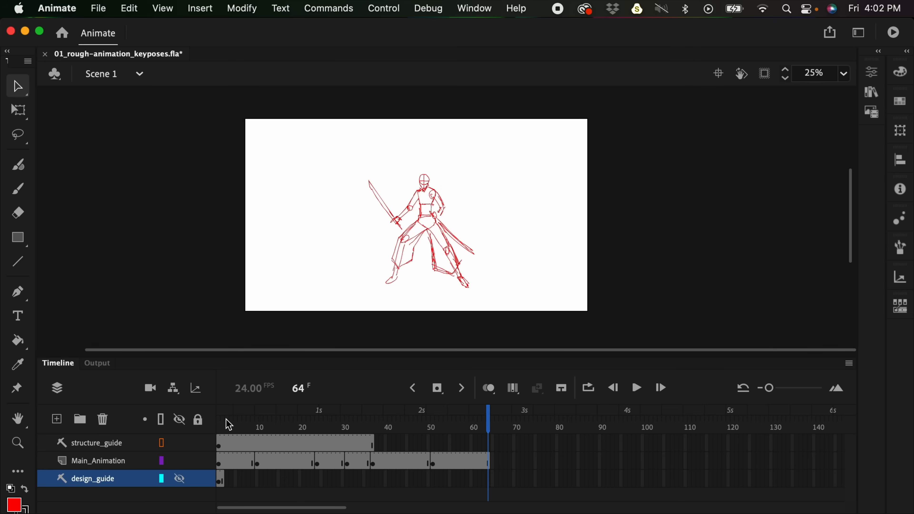
- Select the Main_Animation drawing at frame 7 and the structure_guide drawing at frame 6 to examine both figures
{"action": "left_click", "coordinate": [244, 460]}
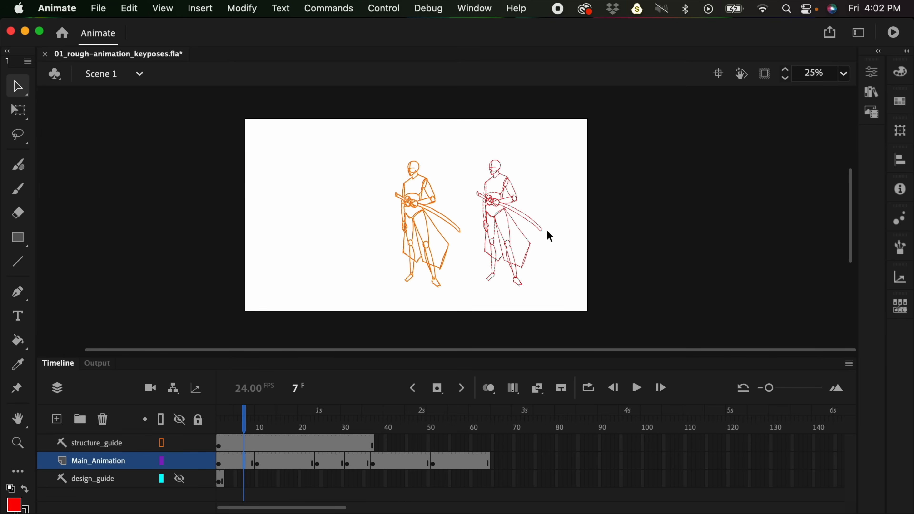
{"action": "scroll", "coordinate": [547, 229], "scroll_direction": "up", "scroll_amount": 2}
{"action": "left_click_drag", "start_coordinate": [382, 211], "coordinate": [492, 212]}
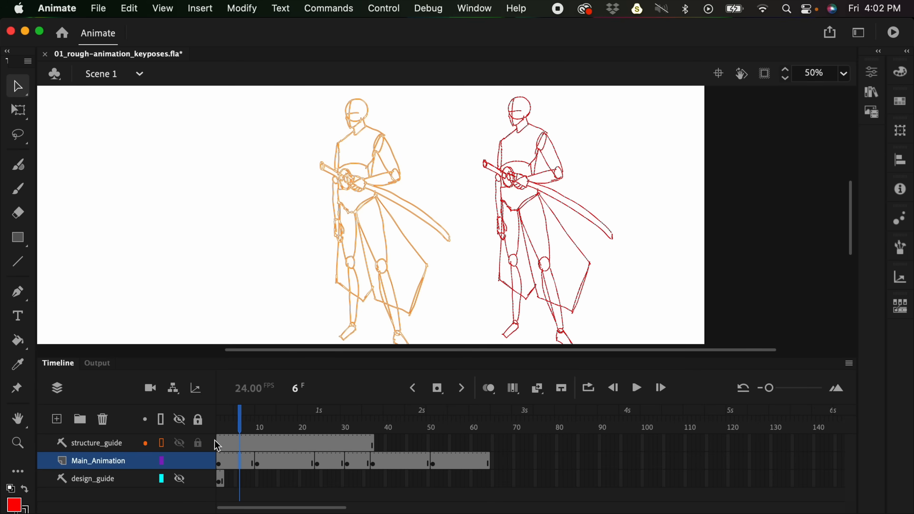
{"action": "left_click", "coordinate": [240, 445]}
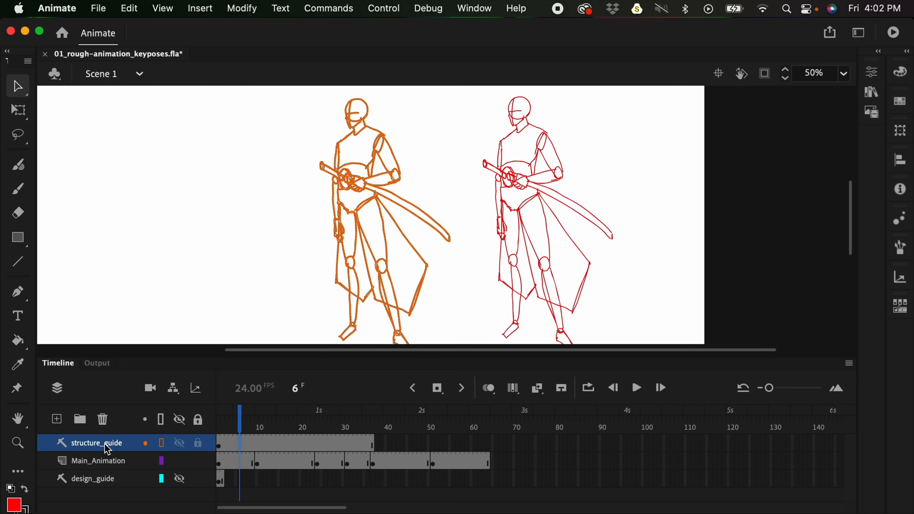
- Shift the structure_guide figure closer to the standing rough pose and bring up the crouching pose at frame 12
{"action": "right_click", "coordinate": [108, 450]}
{"action": "left_click", "coordinate": [88, 443]}
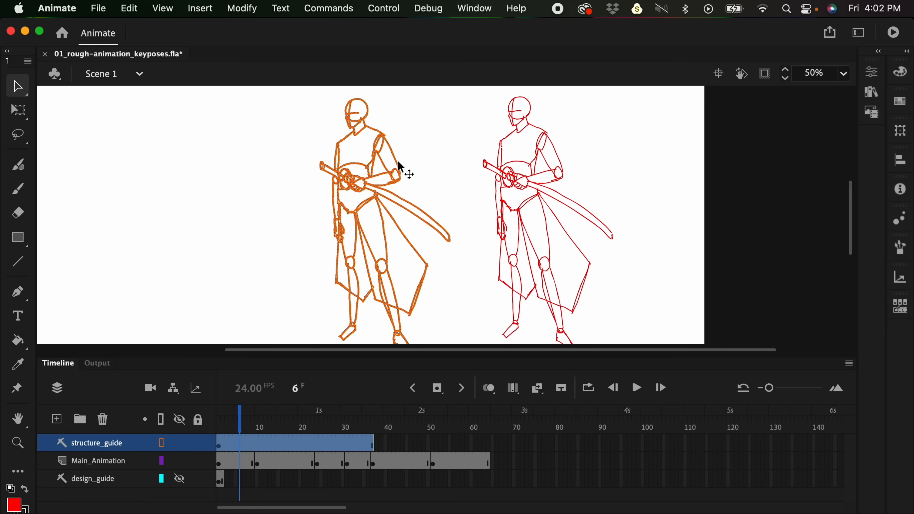
{"action": "left_click_drag", "start_coordinate": [406, 172], "coordinate": [468, 169]}
{"action": "left_click", "coordinate": [269, 464]}
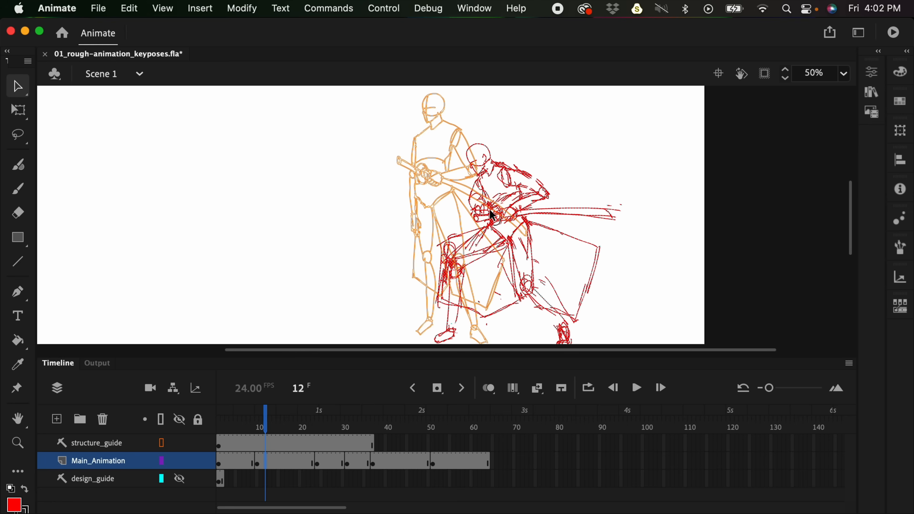
- Move the structure_guide figure clear of the crouching pose at frame 13 and hide the structure_guide layer
{"action": "left_click_drag", "start_coordinate": [530, 128], "coordinate": [511, 104]}
{"action": "left_click", "coordinate": [271, 445]}
{"action": "left_click_drag", "start_coordinate": [451, 123], "coordinate": [356, 124]}
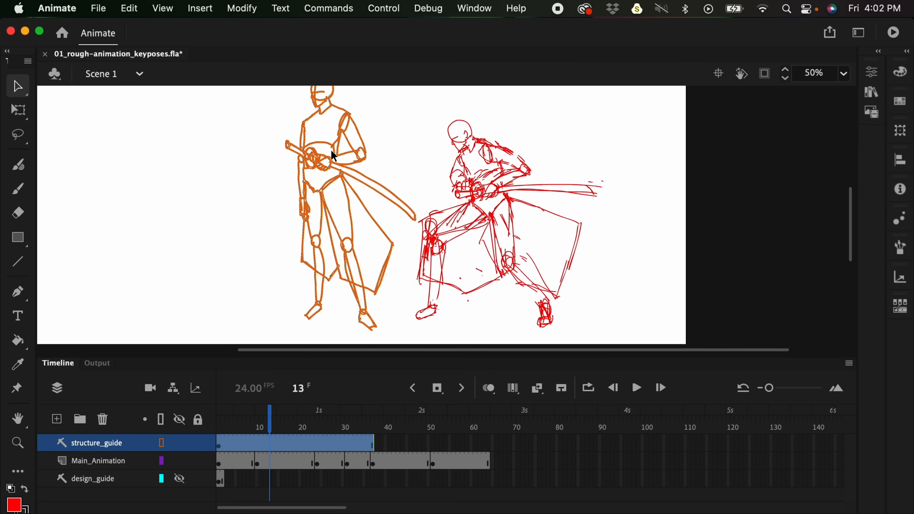
{"action": "scroll", "coordinate": [339, 119], "scroll_direction": "up", "scroll_amount": 3}
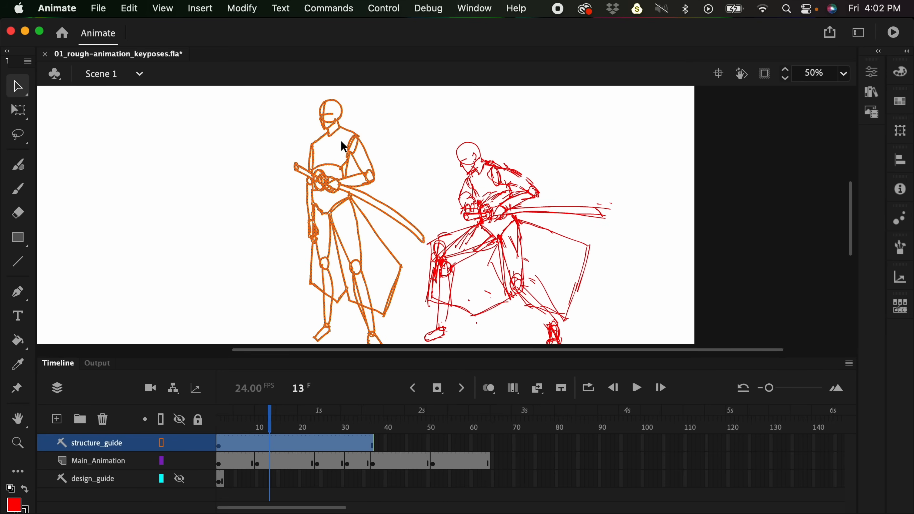
{"action": "left_click", "coordinate": [180, 443]}
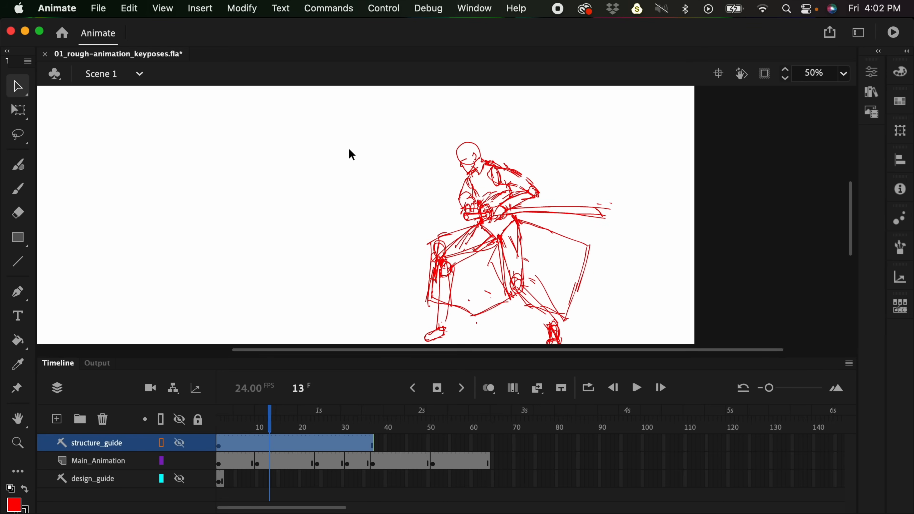
- Step back and forth through the Main_Animation drawings from frame 7 to frame 52 to examine each rough key pose
{"action": "left_click", "coordinate": [244, 463]}
{"action": "key", "text": "period"}
{"action": "key", "text": "period"}
{"action": "key", "text": "period"}
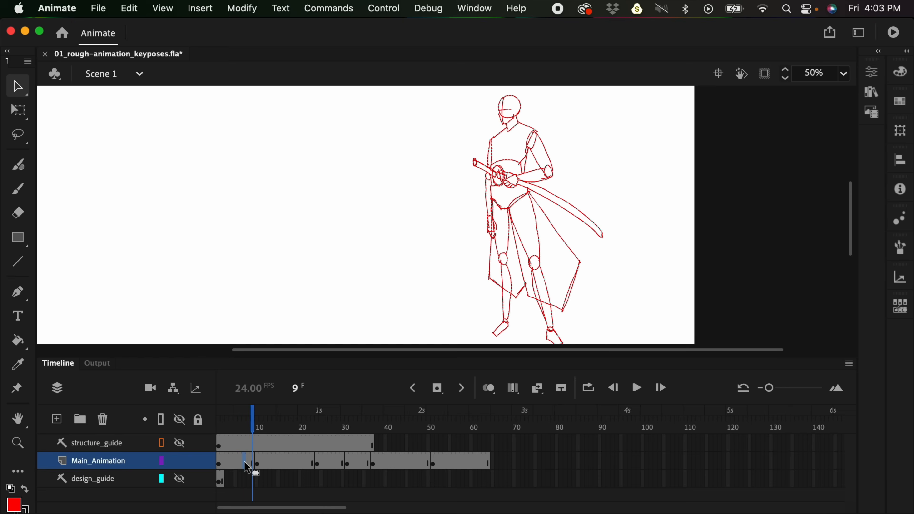
{"action": "key", "text": "period"}
{"action": "key", "text": "period"}
{"action": "key", "text": "period"}
{"action": "key", "text": "period"}
{"action": "key", "text": "period"}
{"action": "key", "text": "period"}
{"action": "key", "text": "period"}
{"action": "key", "text": "period"}
{"action": "key", "text": "period"}
{"action": "key", "text": "period"}
{"action": "key", "text": "period"}
{"action": "key", "text": "period"}
{"action": "key", "text": "period"}
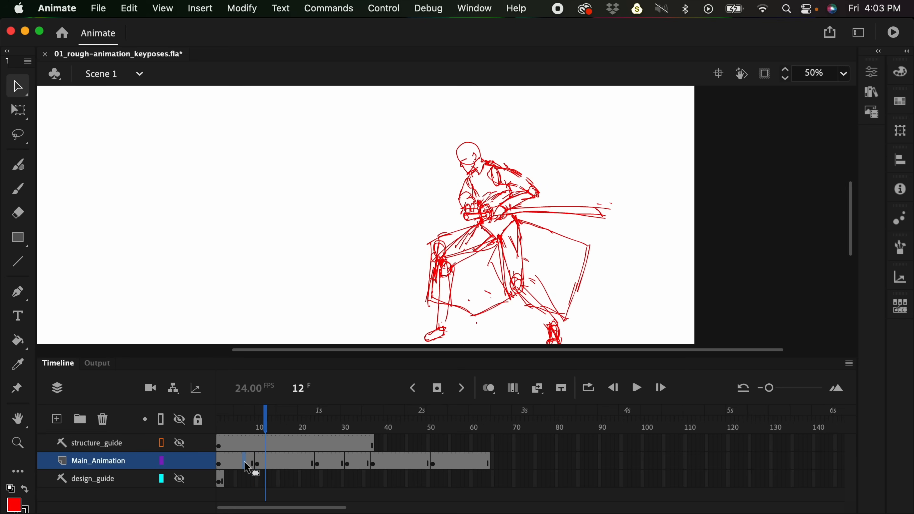
{"action": "key", "text": "period"}
{"action": "key", "text": "period"}
{"action": "key", "text": "period"}
{"action": "key", "text": "period"}
{"action": "key", "text": "period"}
{"action": "key", "text": "period"}
{"action": "key", "text": "period"}
{"action": "key", "text": "period"}
{"action": "key", "text": "period"}
{"action": "key", "text": "period"}
{"action": "key", "text": "period"}
{"action": "key", "text": "period"}
{"action": "key", "text": "period"}
{"action": "key", "text": "period"}
{"action": "key", "text": "period"}
{"action": "key", "text": "period"}
{"action": "key", "text": "period"}
{"action": "key", "text": "period"}
{"action": "key", "text": "period"}
{"action": "key", "text": "comma"}
{"action": "key", "text": "comma"}
{"action": "key", "text": "comma"}
{"action": "key", "text": "comma"}
{"action": "key", "text": "comma"}
{"action": "key", "text": "comma"}
{"action": "key", "text": "comma"}
{"action": "key", "text": "period"}
{"action": "key", "text": "period"}
{"action": "key", "text": "period"}
{"action": "key", "text": "period"}
{"action": "key", "text": "period"}
{"action": "key", "text": "period"}
{"action": "key", "text": "period"}
{"action": "key", "text": "period"}
{"action": "key", "text": "period"}
{"action": "key", "text": "period"}
{"action": "key", "text": "period"}
{"action": "key", "text": "period"}
{"action": "key", "text": "period"}
{"action": "key", "text": "period"}
{"action": "key", "text": "period"}
{"action": "key", "text": "period"}
{"action": "key", "text": "period"}
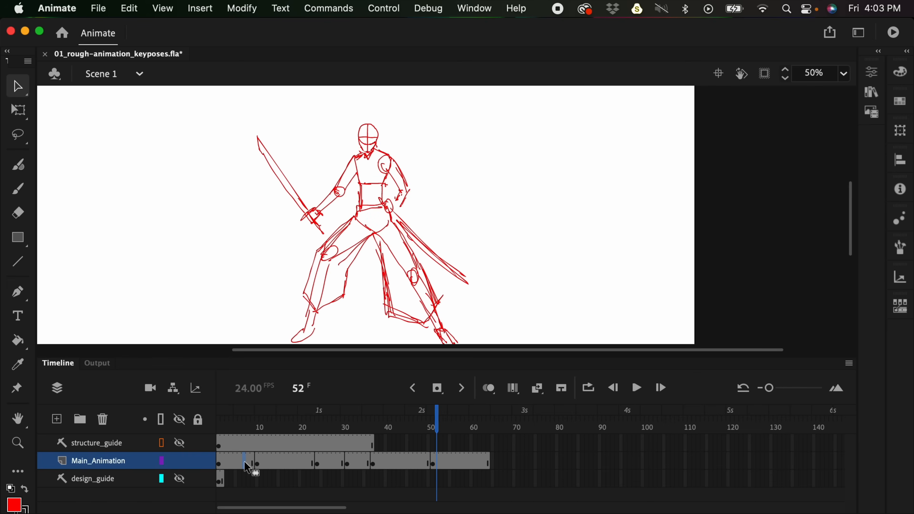
- Play the rough animation from frame 52 to its end and return to the standing pose at frame 4
{"action": "key", "text": "super+minus"}
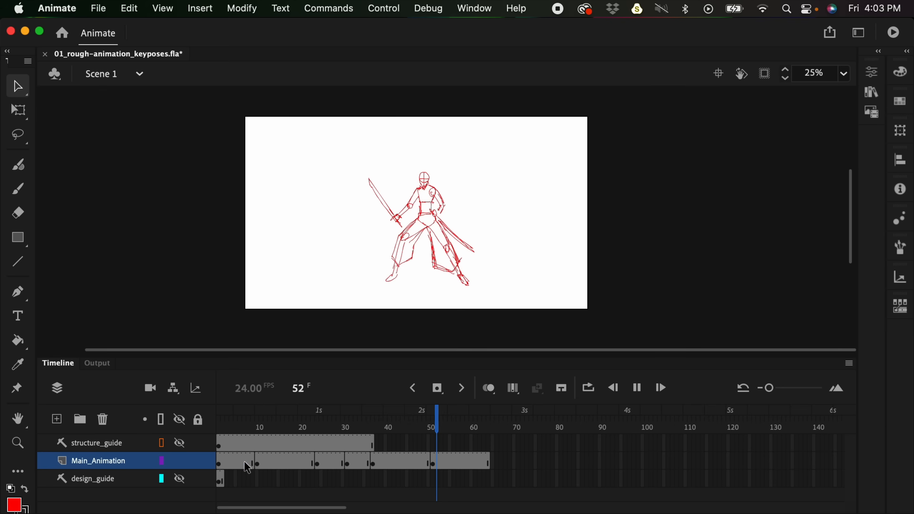
{"action": "key", "text": "Return"}
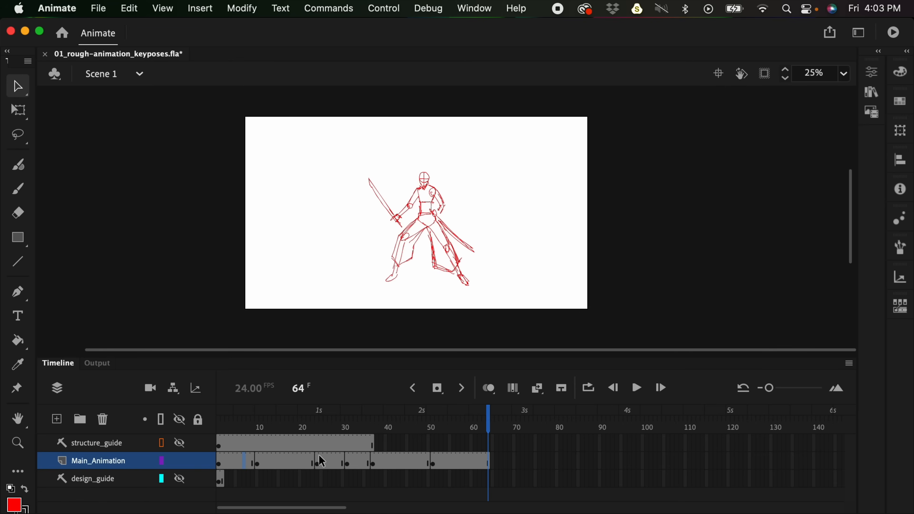
{"action": "left_click", "coordinate": [231, 460]}
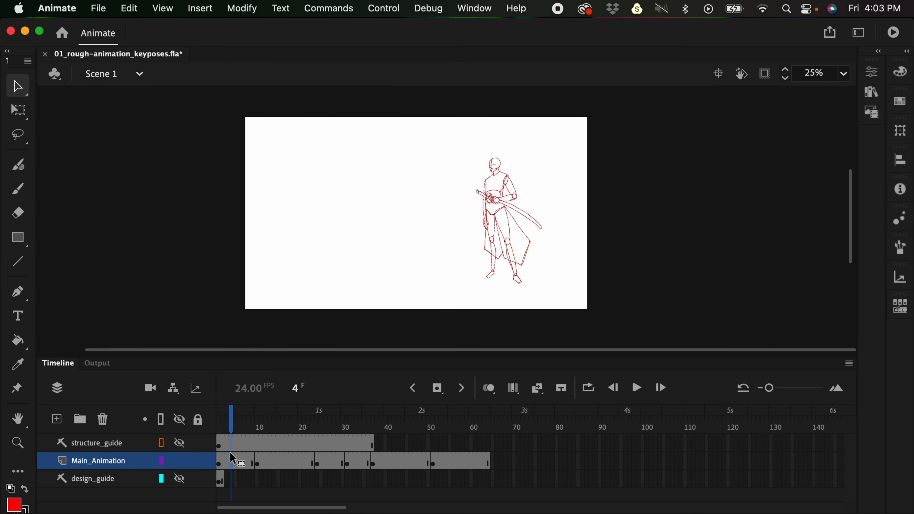
- Move the Main_Animation keyframe at frame 24 to frame 14 and play the animation with the new timing
{"action": "left_click", "coordinate": [319, 464]}
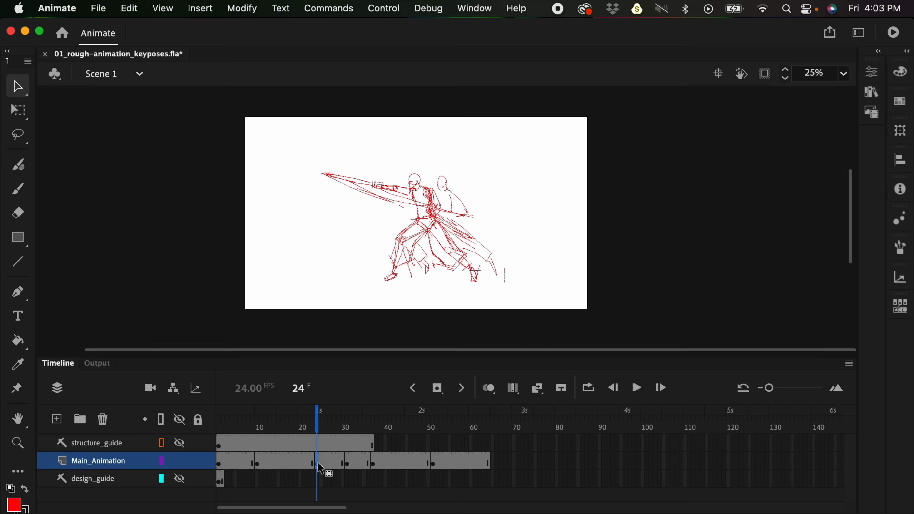
{"action": "left_click_drag", "start_coordinate": [277, 459], "coordinate": [275, 458]}
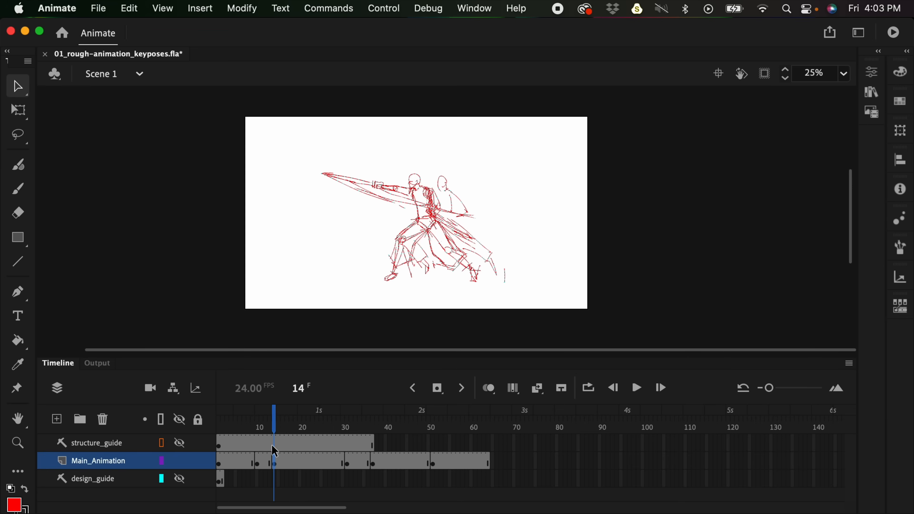
{"action": "left_click", "coordinate": [229, 457]}
{"action": "key", "text": "Return"}
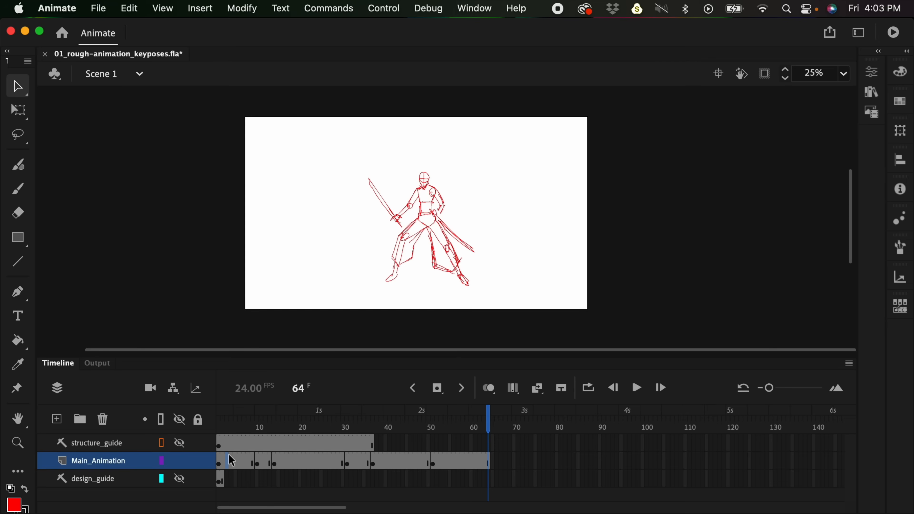
- Undo the move of the sword-swing keyframe on Main_Animation
{"action": "key", "text": "super+z"}
{"action": "key", "text": "super+z"}
{"action": "key", "text": "super+z"}
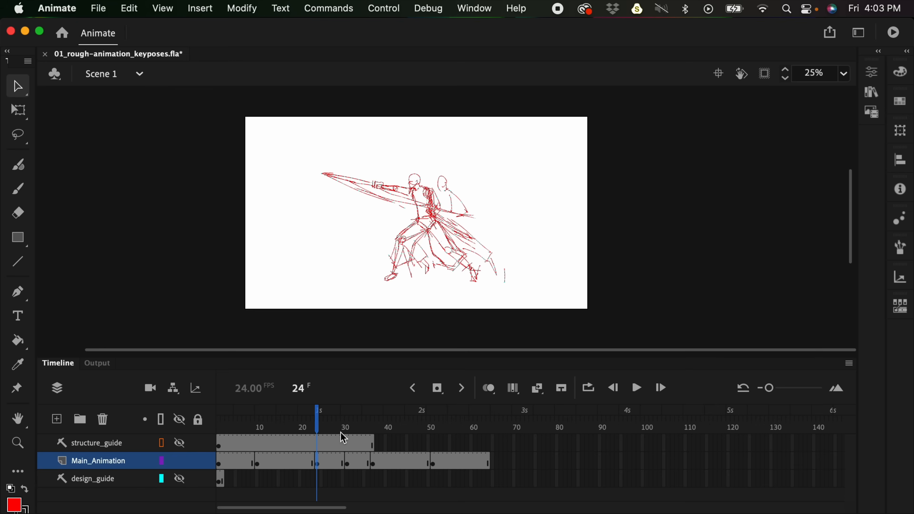
- Insert frames into the standing pose on Main_Animation so the crouching pose starts at frame 21, and play the animation
{"action": "left_click", "coordinate": [240, 455]}
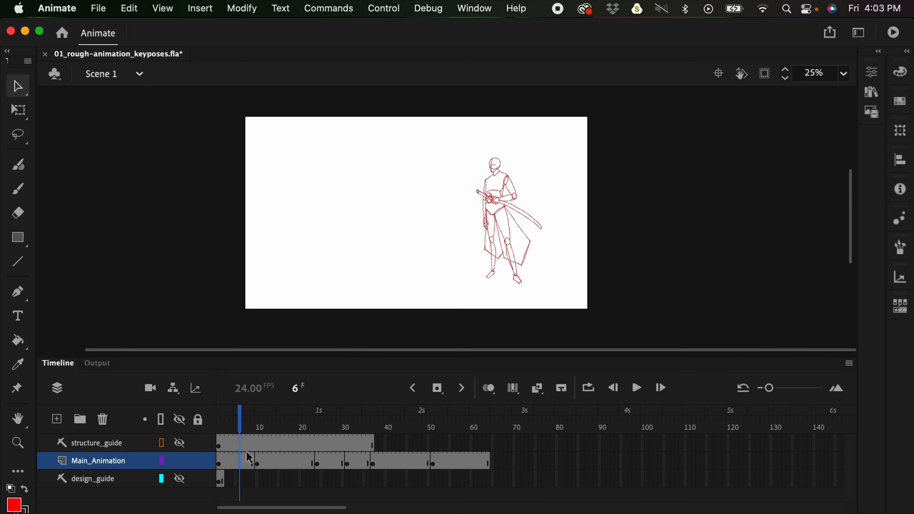
{"action": "key", "text": "F5"}
{"action": "key", "text": "F5"}
{"action": "key", "text": "F5"}
{"action": "key", "text": "F5"}
{"action": "key", "text": "F5"}
{"action": "key", "text": "F5"}
{"action": "key", "text": "F5"}
{"action": "key", "text": "F5"}
{"action": "key", "text": "F5"}
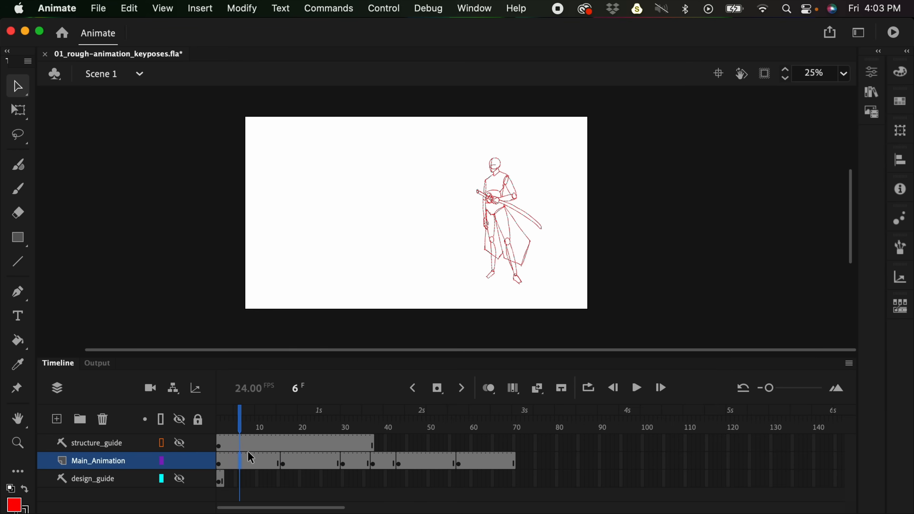
{"action": "key", "text": "F5"}
{"action": "key", "text": "F5"}
{"action": "key", "text": "Return"}
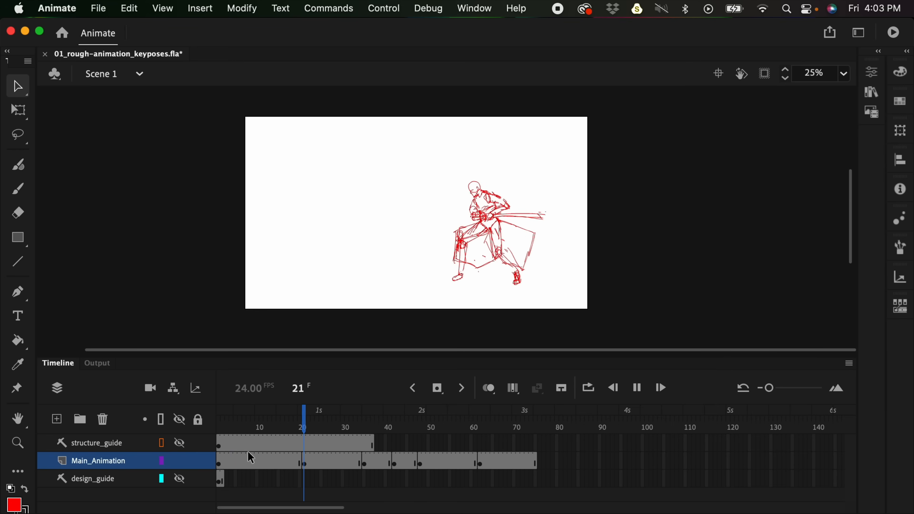
{"action": "key", "text": "Return"}
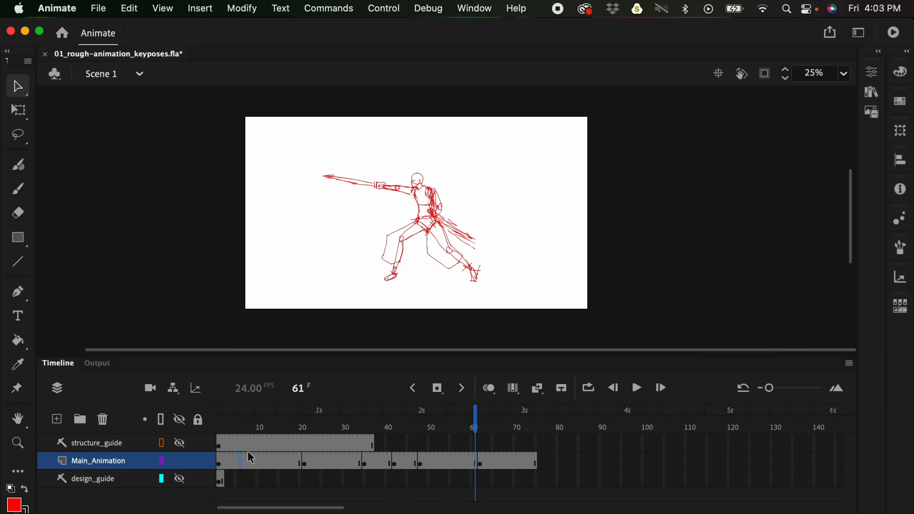
- Remove frames from the standing pose on Main_Animation until the crouching pose starts at frame 14
{"action": "key", "text": "shift+F5"}
{"action": "key", "text": "shift+F5"}
{"action": "key", "text": "shift+F5"}
{"action": "key", "text": "shift+F5"}
{"action": "key", "text": "shift+F5"}
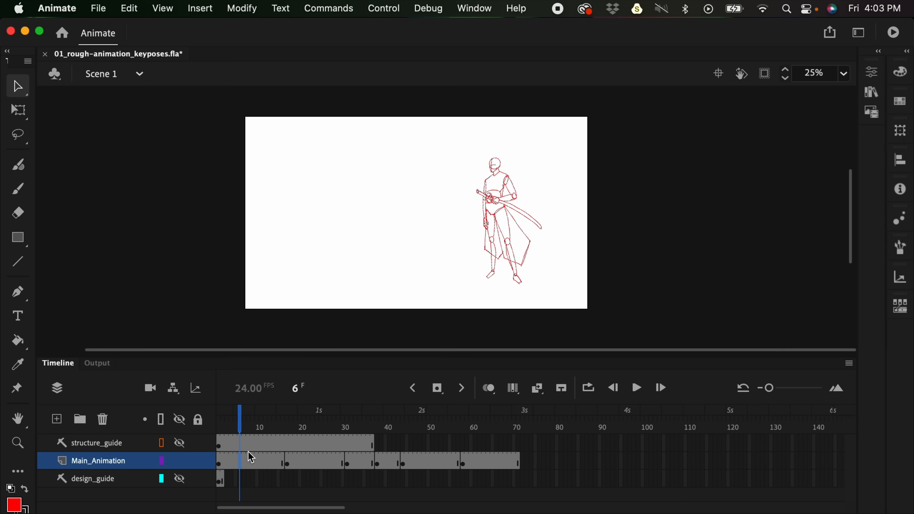
{"action": "key", "text": "shift+F5"}
{"action": "key", "text": "shift+F5"}
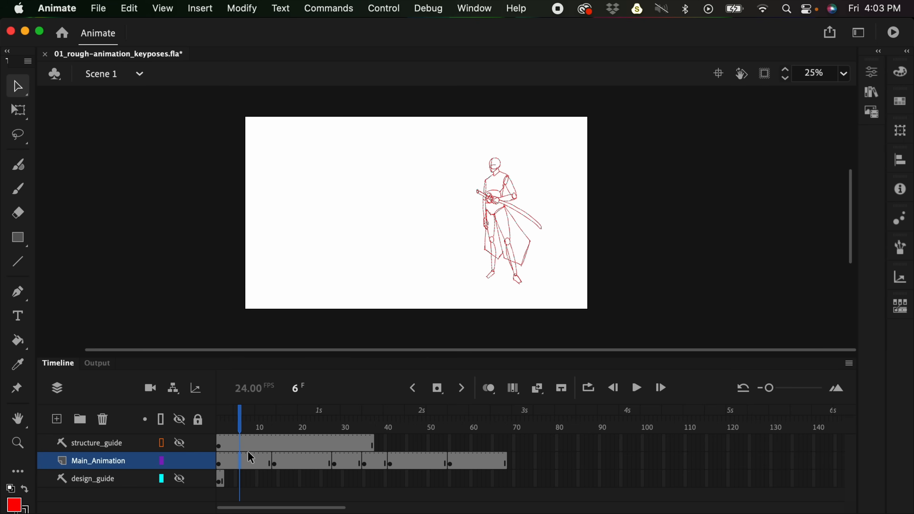
- Remove frames 18 to 24 from the crouching pose and shorten the following sword-swing pose on Main_Animation
{"action": "left_click", "coordinate": [302, 463]}
{"action": "left_click_drag", "start_coordinate": [299, 459], "coordinate": [318, 461]}
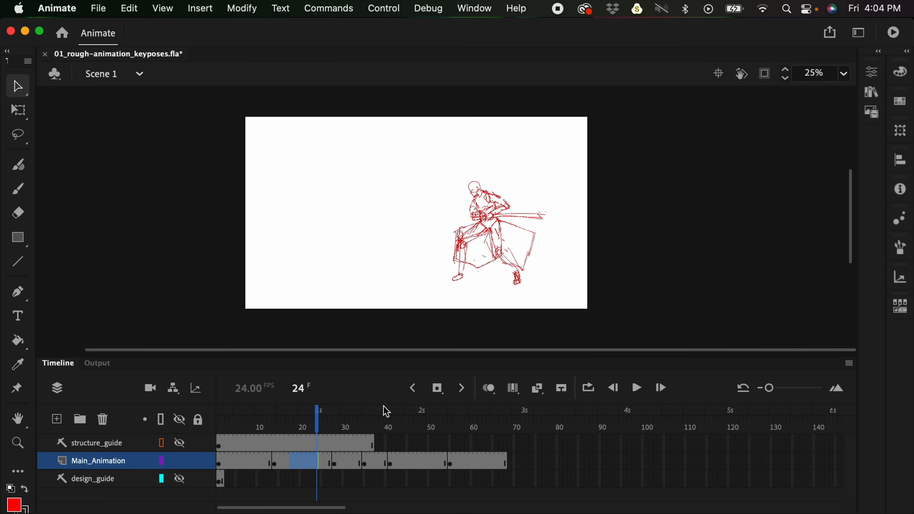
{"action": "key", "text": "shift+F5"}
{"action": "left_click", "coordinate": [321, 463]}
{"action": "left_click_drag", "start_coordinate": [313, 463], "coordinate": [326, 463]}
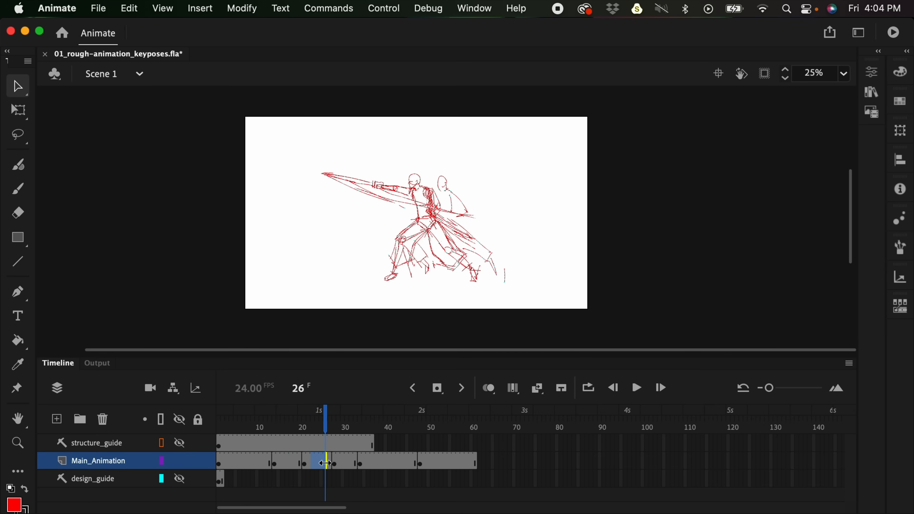
{"action": "key", "text": "shift+F5"}
- Remove frames from the two sword-thrust poses after the swing on Main_Animation and play the animation from frame 9
{"action": "left_click", "coordinate": [333, 463]}
{"action": "left_click_drag", "start_coordinate": [326, 463], "coordinate": [363, 456]}
{"action": "key", "text": "shift+F5"}
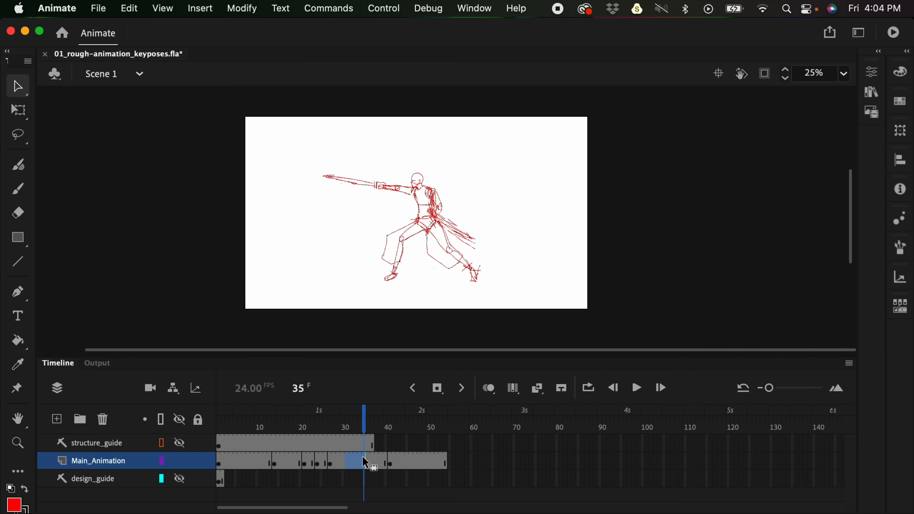
{"action": "key", "text": "shift+F5"}
{"action": "left_click", "coordinate": [254, 455]}
{"action": "key", "text": "Return"}
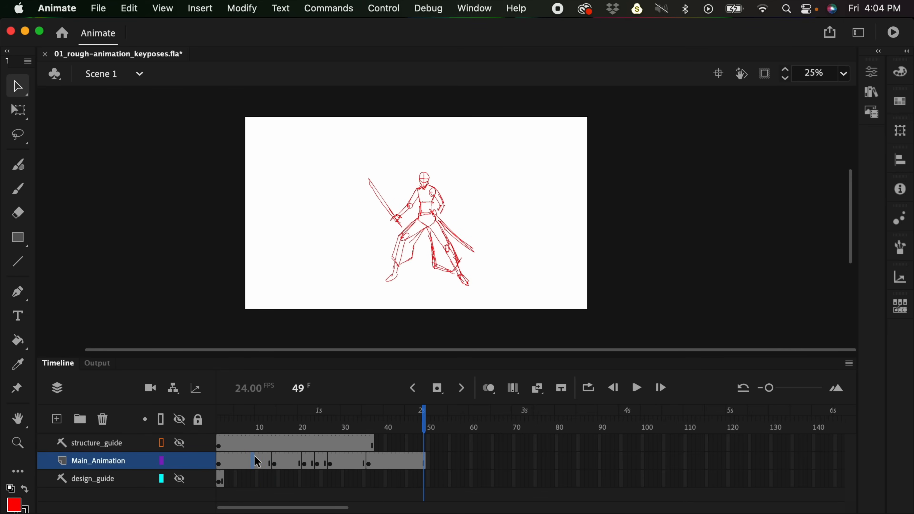
- Undo the frame removals made to the crouching, swing and thrust poses
{"action": "left_click", "coordinate": [254, 461]}
{"action": "key", "text": "super+z"}
{"action": "key", "text": "super+z"}
{"action": "key", "text": "super+z"}
{"action": "key", "text": "super+z"}
{"action": "key", "text": "super+z"}
{"action": "key", "text": "super+z"}
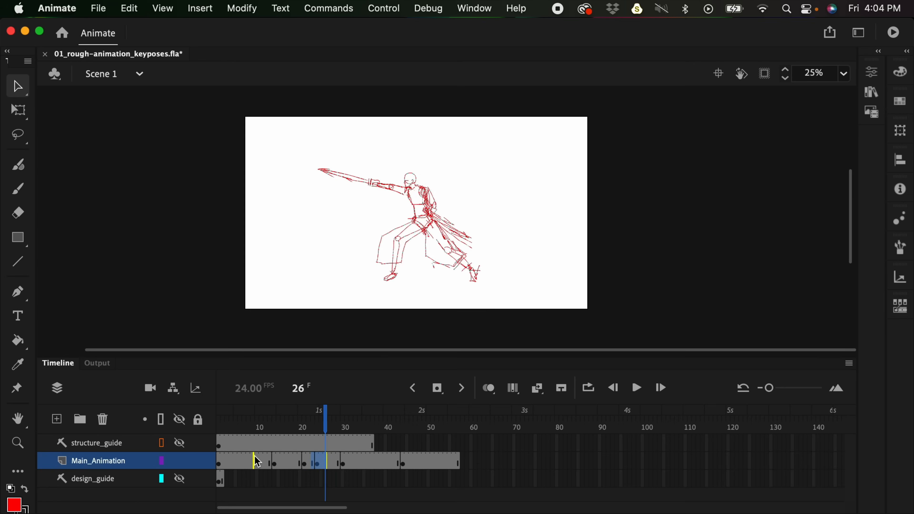
{"action": "key", "text": "super+z"}
{"action": "key", "text": "super+z"}
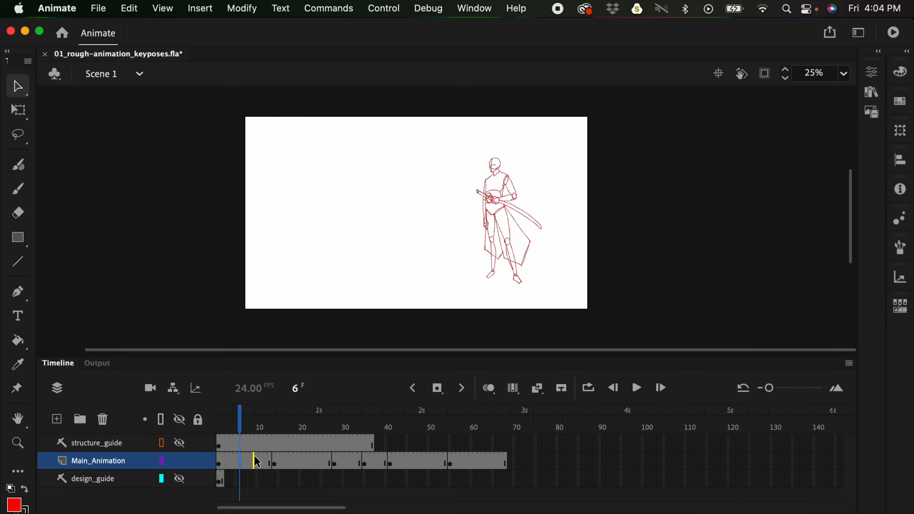
- Go to the sword-thrust pose at frame 35 of Main_Animation
{"action": "left_click", "coordinate": [245, 464]}
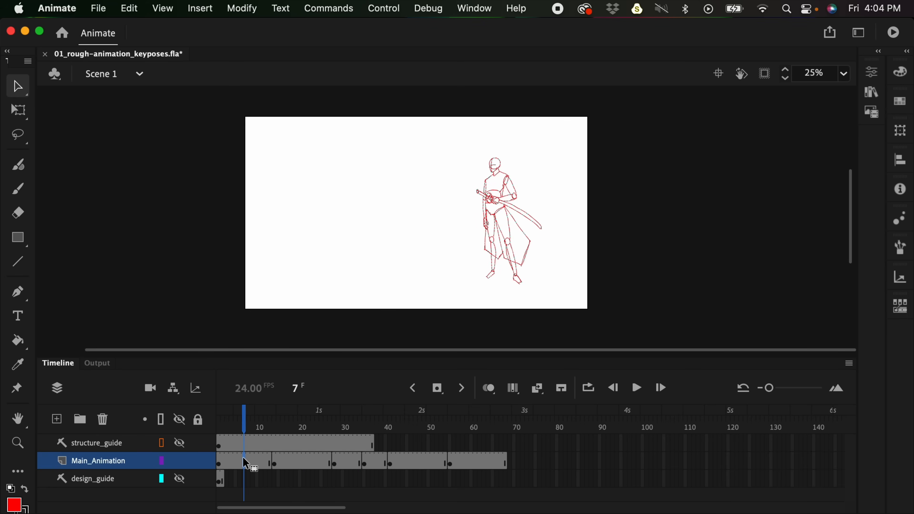
{"action": "left_click", "coordinate": [367, 464]}
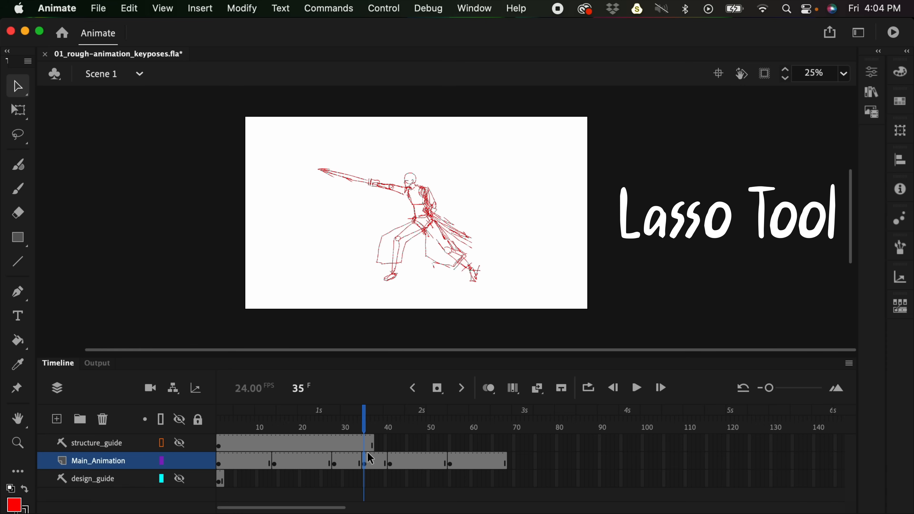
{"action": "key", "text": "super+equal"}
{"action": "scroll", "coordinate": [456, 210], "scroll_direction": "up", "scroll_amount": 2}
{"action": "scroll", "coordinate": [456, 210], "scroll_direction": "right", "scroll_amount": 2}
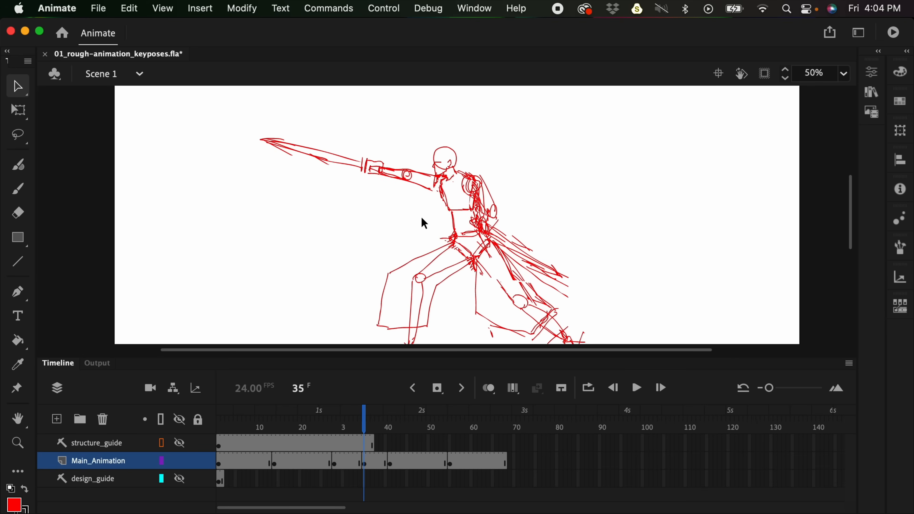
- Try selecting part of the samurai with the Lasso tool for a free transform
{"action": "key", "text": "l"}
{"action": "mouse_move", "coordinate": [399, 149]}
{"action": "left_mouse_down"}
{"action": "mouse_move", "coordinate": [318, 110]}
{"action": "mouse_move", "coordinate": [226, 137]}
{"action": "mouse_move", "coordinate": [335, 220]}
{"action": "mouse_move", "coordinate": [418, 215]}
{"action": "mouse_move", "coordinate": [435, 197]}
{"action": "mouse_move", "coordinate": [418, 151]}
{"action": "left_mouse_up"}
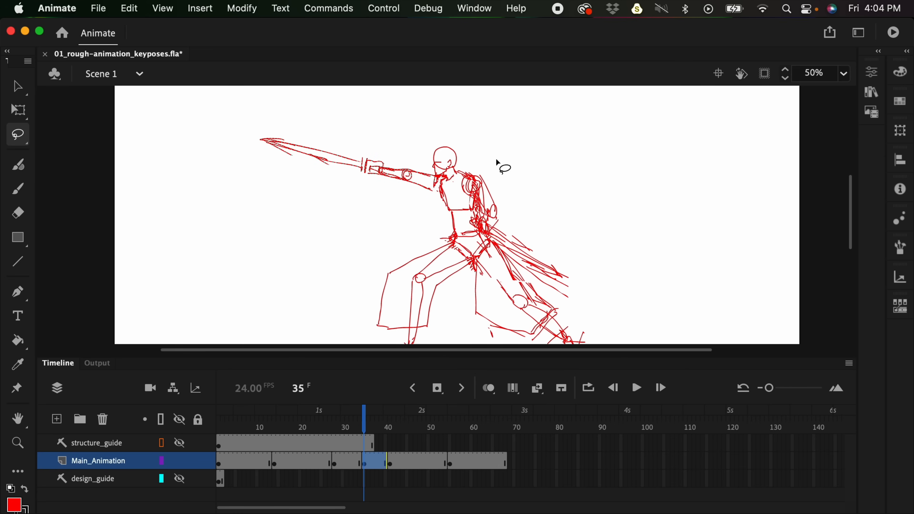
{"action": "key", "text": "q"}
{"action": "left_click", "coordinate": [472, 200]}
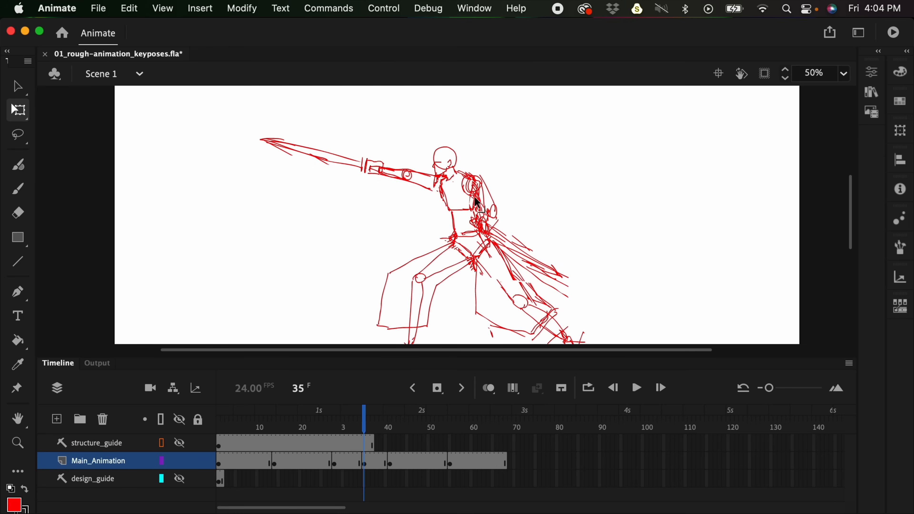
- Lasso the outstretched arm and sword at frame 35, set the transform pivot at the shoulder, and rotate them down to horizontal
{"action": "key", "text": "l"}
{"action": "mouse_move", "coordinate": [333, 98]}
{"action": "left_mouse_down"}
{"action": "mouse_move", "coordinate": [261, 106]}
{"action": "mouse_move", "coordinate": [418, 219]}
{"action": "mouse_move", "coordinate": [435, 178]}
{"action": "mouse_move", "coordinate": [423, 155]}
{"action": "mouse_move", "coordinate": [346, 100]}
{"action": "left_mouse_up"}
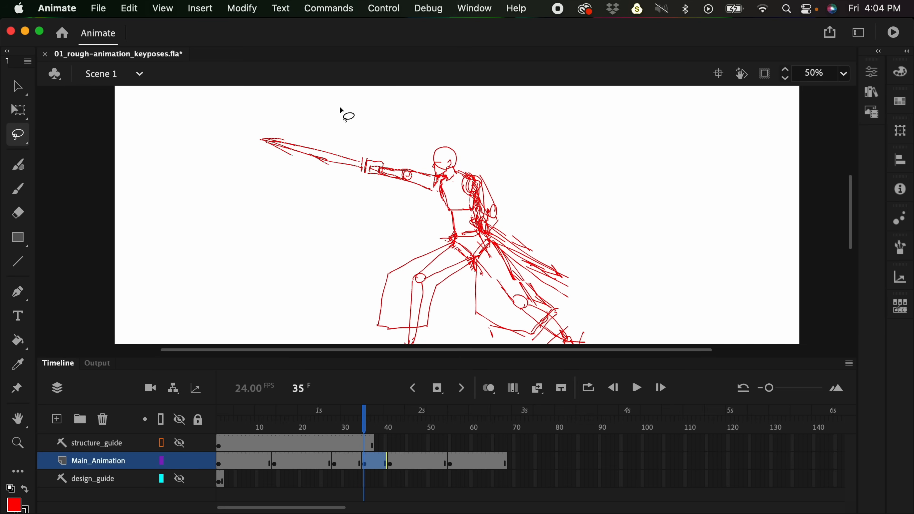
{"action": "key", "text": "q"}
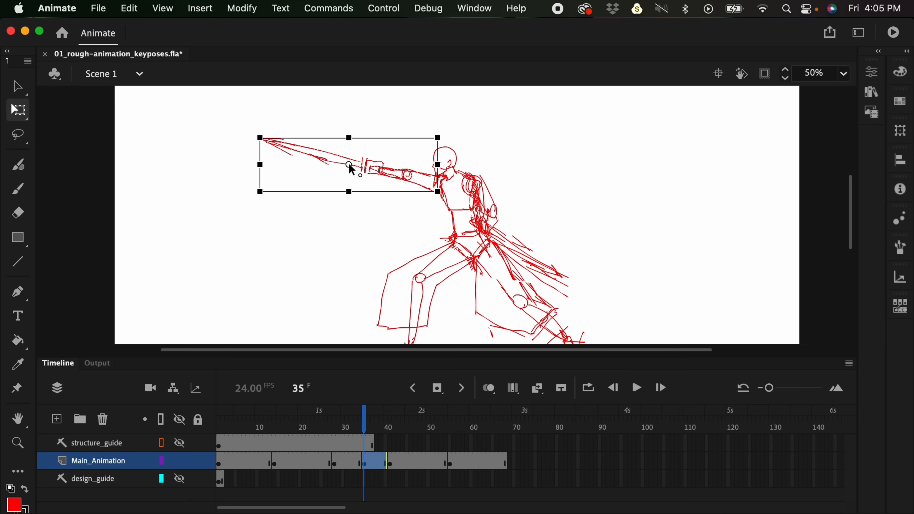
{"action": "left_click_drag", "start_coordinate": [350, 164], "coordinate": [439, 182]}
{"action": "left_click_drag", "start_coordinate": [256, 134], "coordinate": [259, 168]}
{"action": "left_click", "coordinate": [358, 125]}
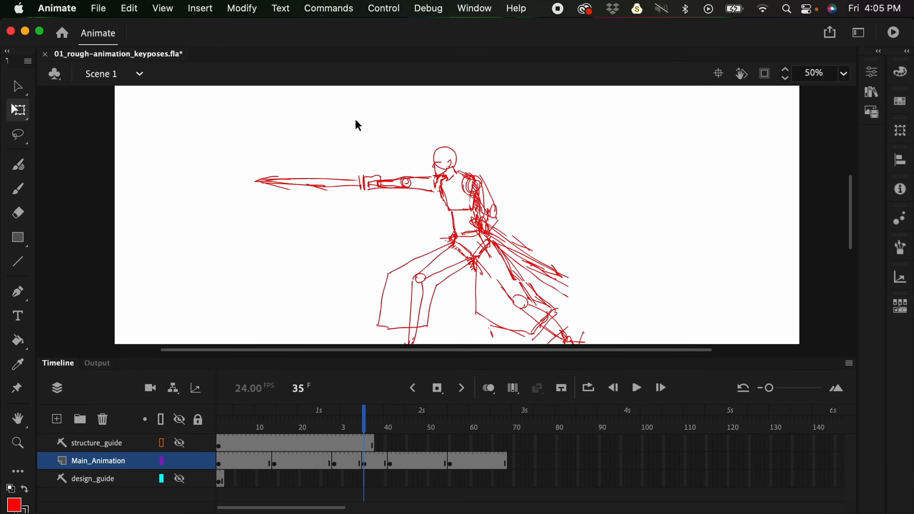
- Lasso the outstretched forearm and sword at frame 35, set the transform pivot at the elbow, and rotate them downward
{"action": "key", "text": "l"}
{"action": "mouse_move", "coordinate": [401, 158]}
{"action": "left_mouse_down"}
{"action": "mouse_move", "coordinate": [204, 171]}
{"action": "mouse_move", "coordinate": [378, 212]}
{"action": "mouse_move", "coordinate": [414, 189]}
{"action": "mouse_move", "coordinate": [405, 162]}
{"action": "mouse_move", "coordinate": [404, 183]}
{"action": "left_mouse_up"}
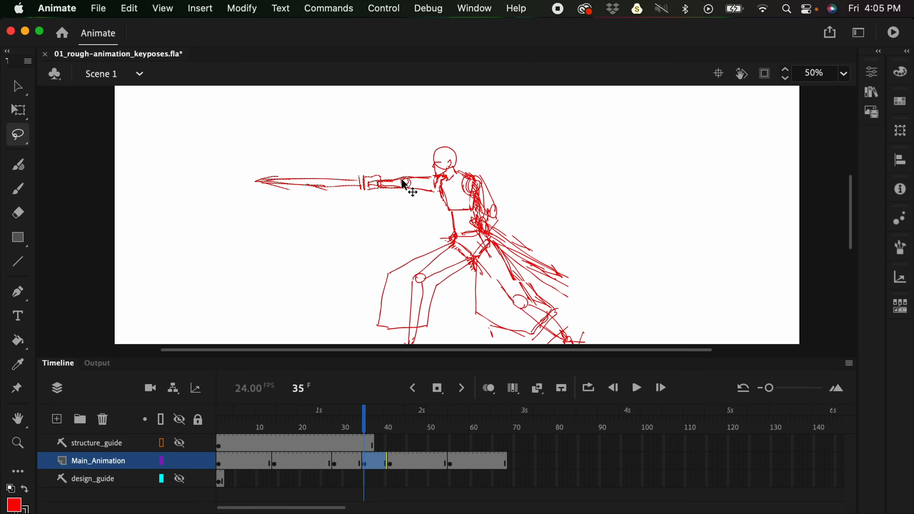
{"action": "key", "text": "q"}
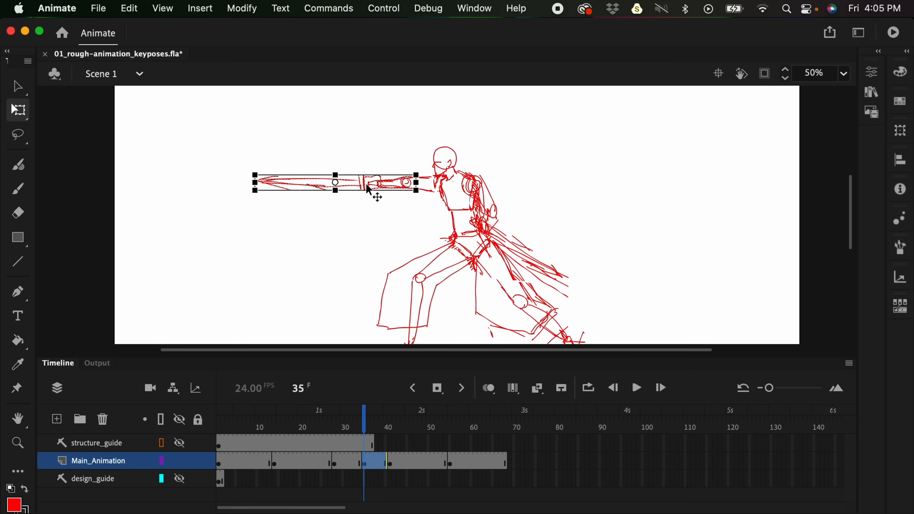
{"action": "left_click", "coordinate": [341, 182]}
{"action": "left_click_drag", "start_coordinate": [340, 183], "coordinate": [406, 182]}
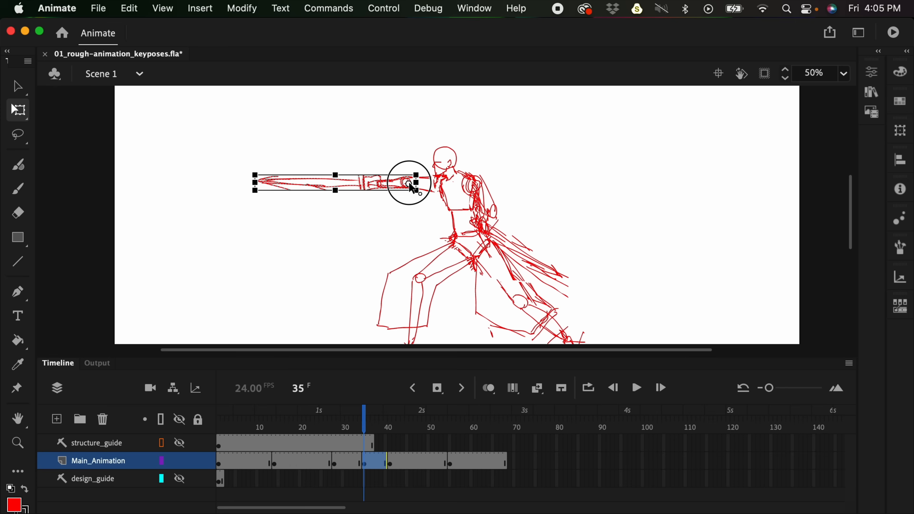
{"action": "left_click_drag", "start_coordinate": [249, 167], "coordinate": [258, 225]}
{"action": "left_click", "coordinate": [263, 194]}
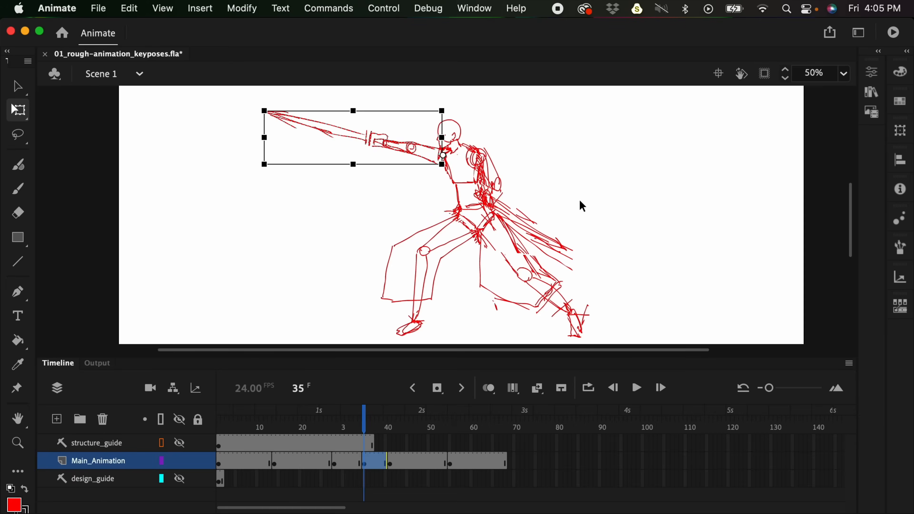
- Play back the rough key-pose animation from about frame 10 to review its timing
{"action": "left_click", "coordinate": [260, 463]}
{"action": "key", "text": "Return"}
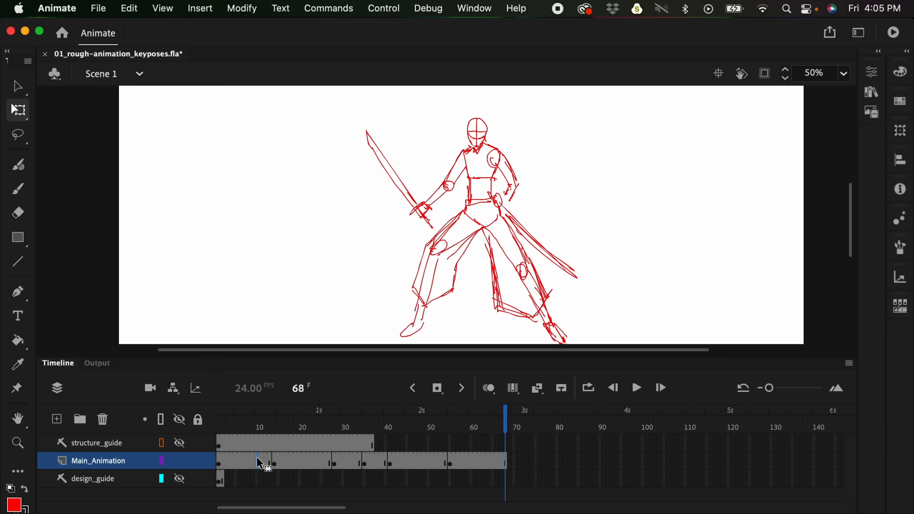
{"action": "key", "text": "Return"}
- Switch to Finder and open 02_rough-animation_inbetweens.fla from the Animate files folder in Animate
{"action": "key", "text": "super+Tab"}
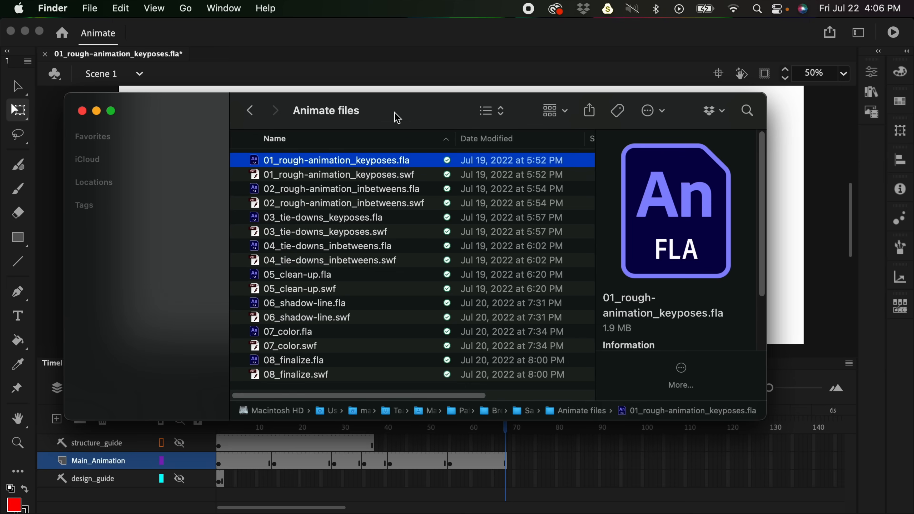
{"action": "left_click_drag", "start_coordinate": [397, 118], "coordinate": [363, 106]}
{"action": "left_click", "coordinate": [356, 177]}
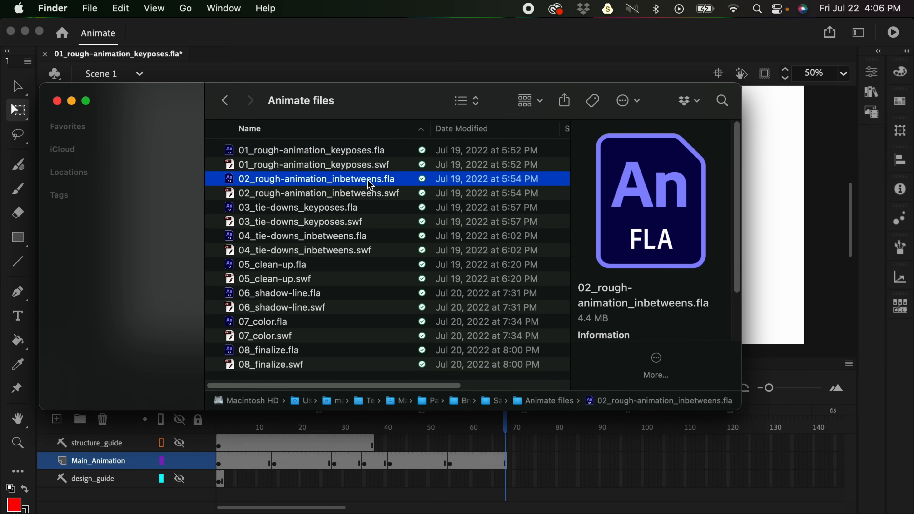
{"action": "key", "text": "super+Tab"}
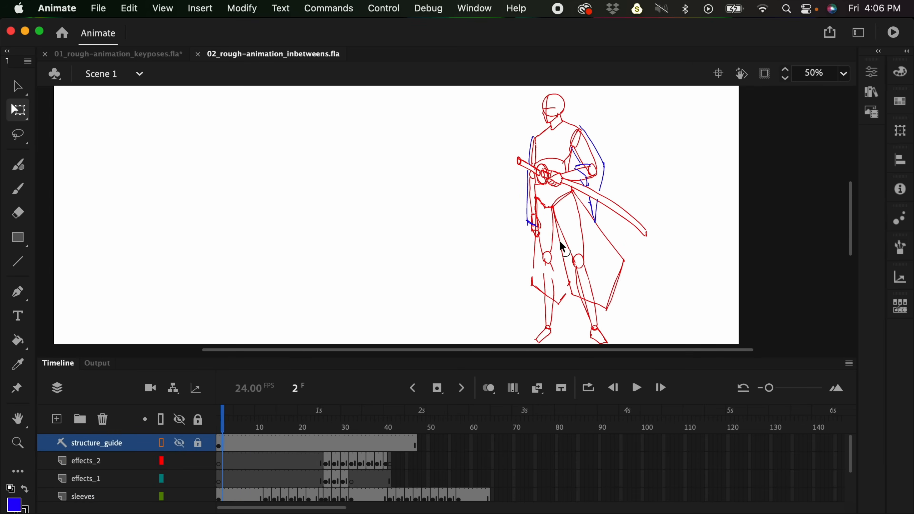
- Play the in-between animation several times to examine the motion
{"action": "key", "text": "Return"}
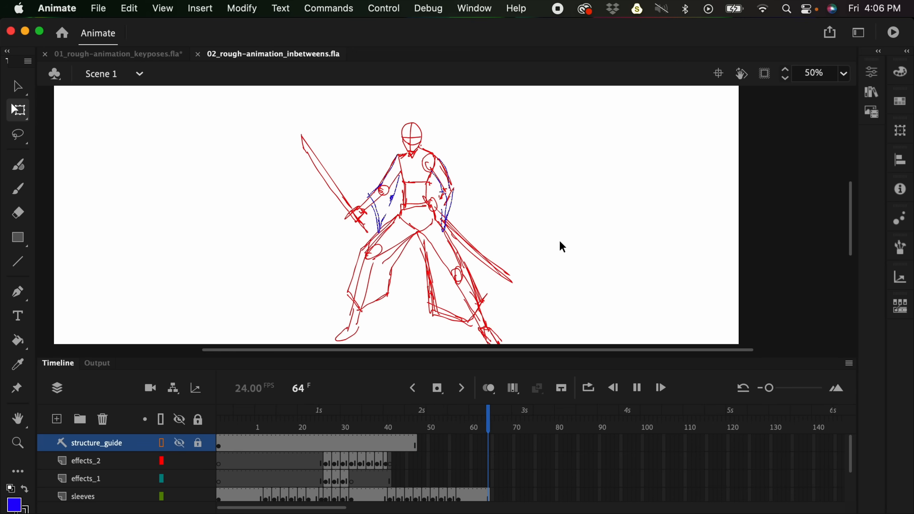
{"action": "key", "text": "Return"}
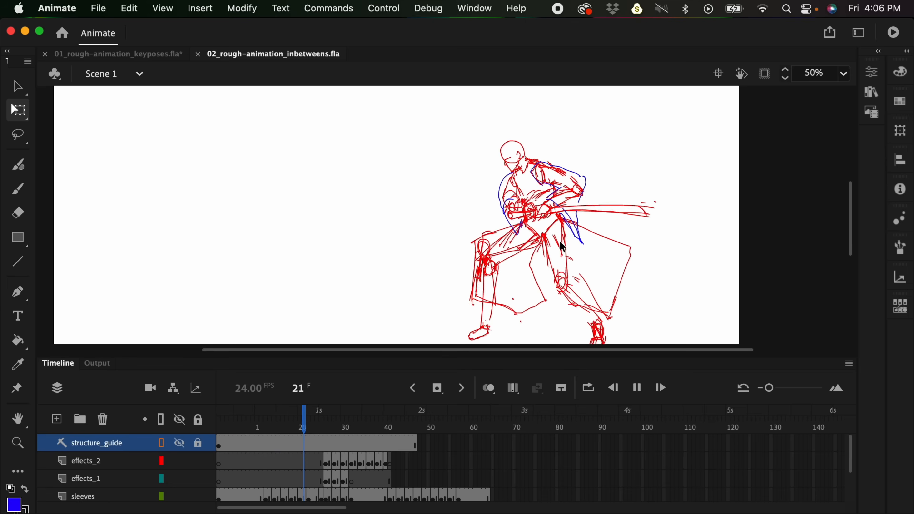
{"action": "key", "text": "Return"}
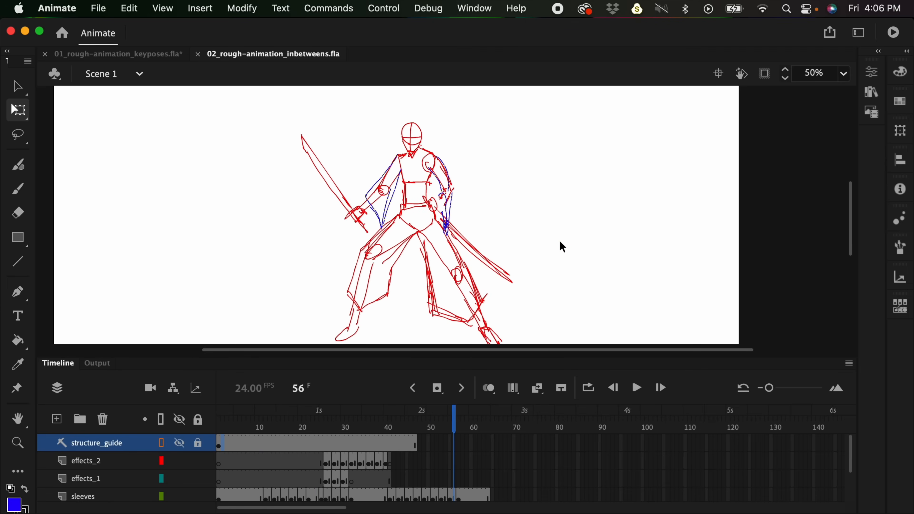
- Enlarge the timeline area to show all layers and widen the frames for easier viewing
{"action": "left_click_drag", "start_coordinate": [573, 356], "coordinate": [548, 291]}
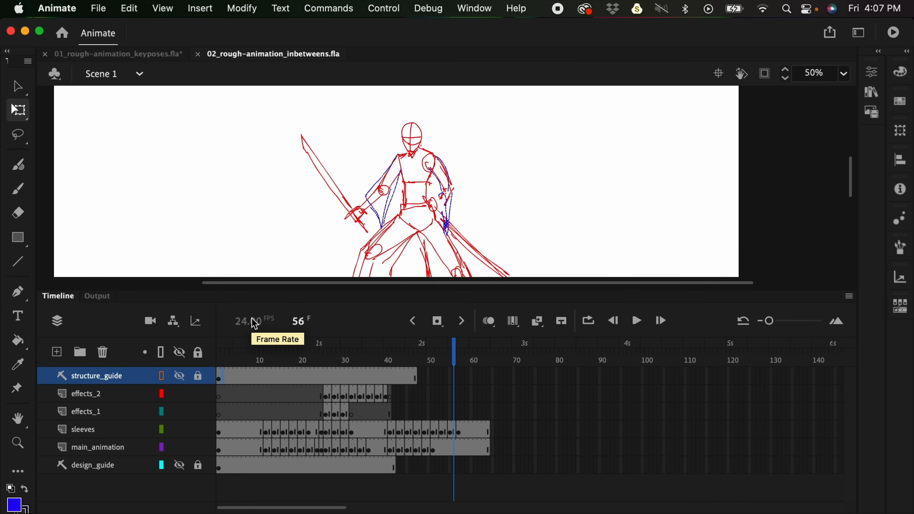
{"action": "left_click", "coordinate": [251, 410]}
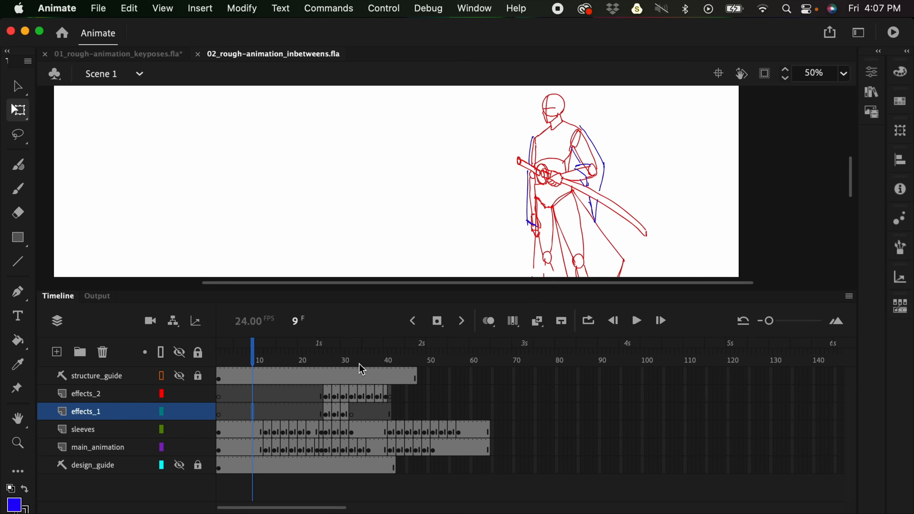
{"action": "left_click_drag", "start_coordinate": [769, 321], "coordinate": [787, 320]}
- Examine the main_animation drawings around frame 24 and frames 13 to 15, stepping between neighbouring frames
{"action": "left_click", "coordinate": [503, 446]}
{"action": "left_click", "coordinate": [494, 447]}
{"action": "left_click", "coordinate": [502, 446]}
{"action": "left_click_drag", "start_coordinate": [676, 231], "coordinate": [598, 176]}
{"action": "key", "text": "period"}
{"action": "key", "text": "comma"}
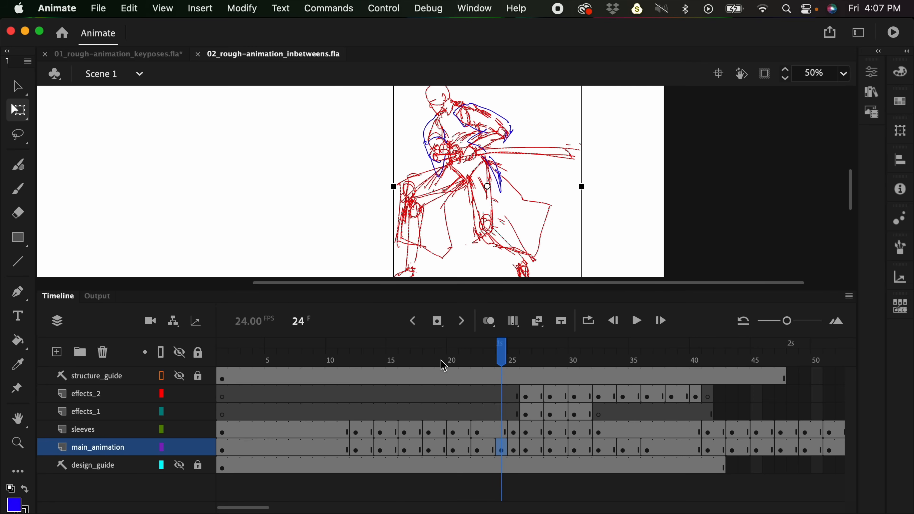
{"action": "left_click", "coordinate": [369, 450]}
{"action": "key", "text": "period"}
{"action": "key", "text": "period"}
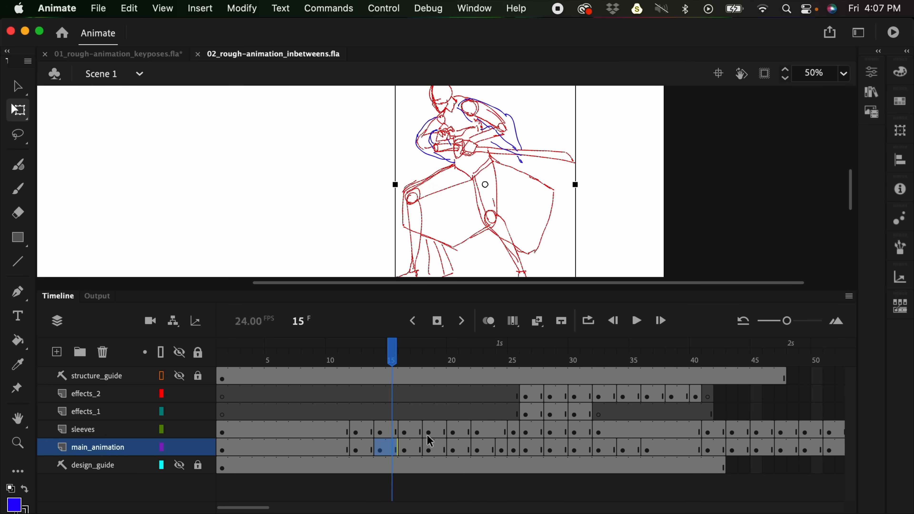
- Show the whole stage at 25%, play the in-between animation, and go to frame 12
{"action": "key", "text": "super+minus"}
{"action": "key", "text": "super+equal"}
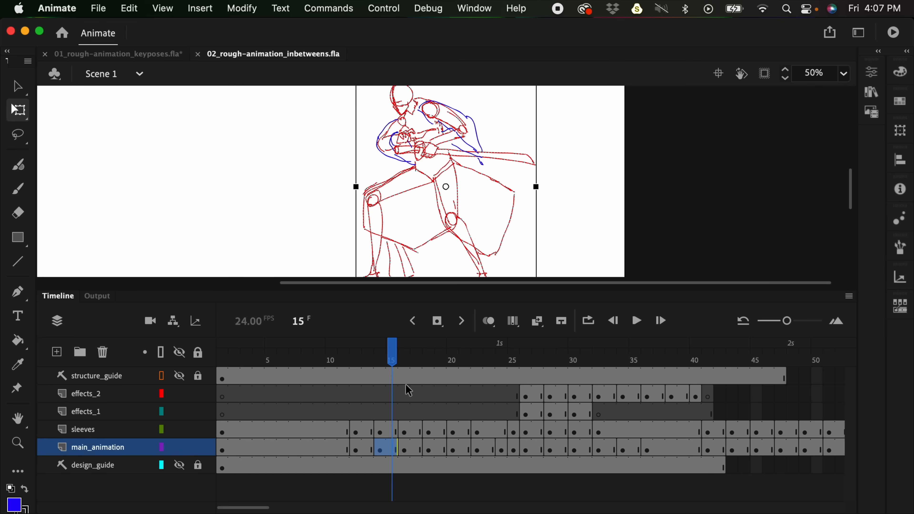
{"action": "key", "text": "super+minus"}
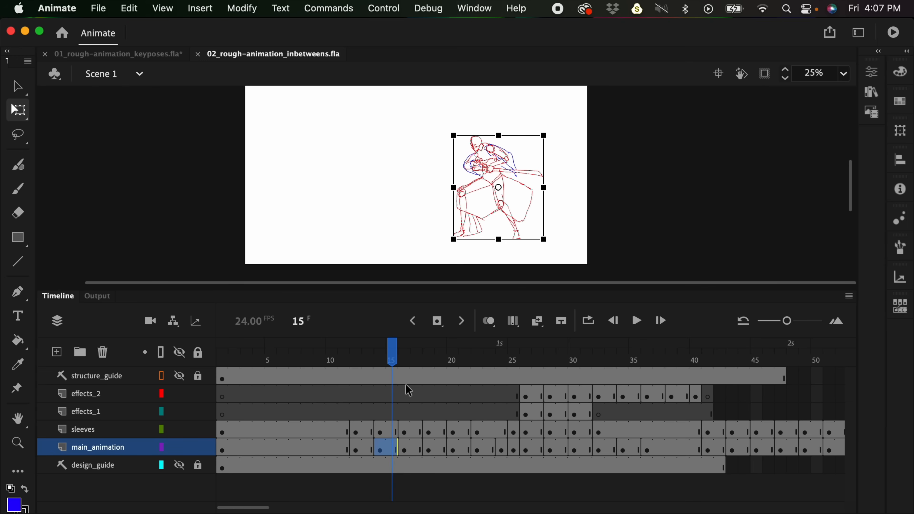
{"action": "left_click", "coordinate": [242, 415]}
{"action": "key", "text": "Return"}
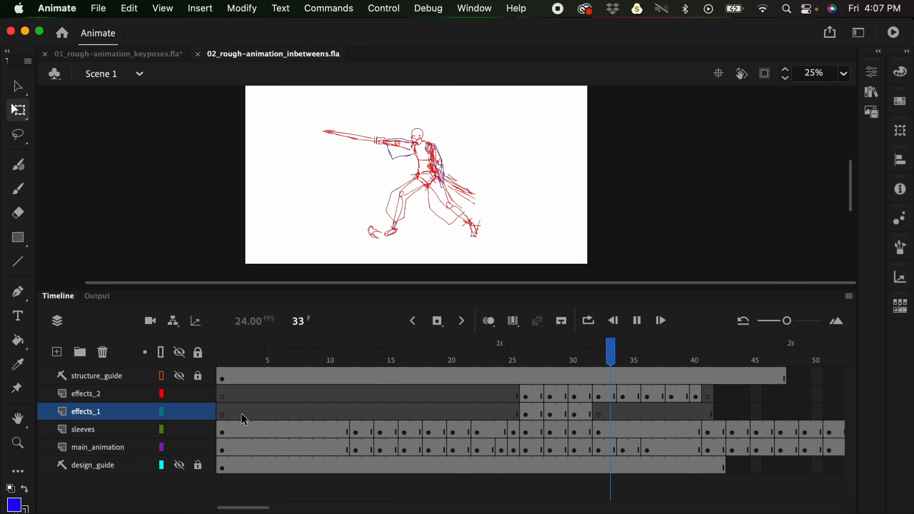
{"action": "key", "text": "Return"}
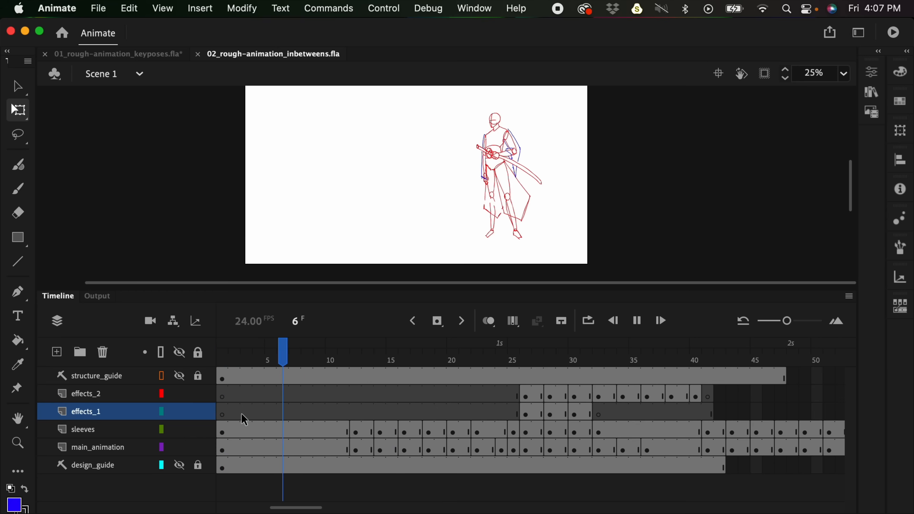
{"action": "key", "text": "Return"}
{"action": "left_click_drag", "start_coordinate": [428, 356], "coordinate": [360, 364]}
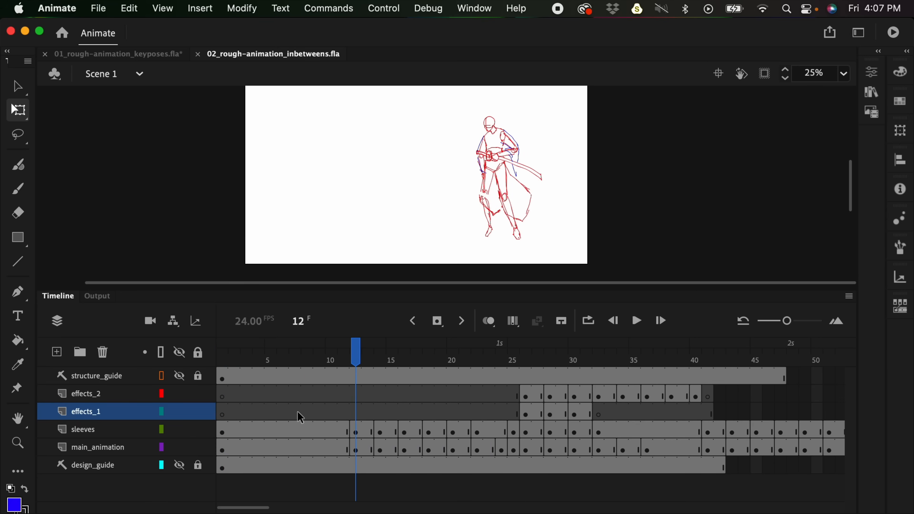
- Hide the sleeves layer and play the animation to review the body motion without sleeves
{"action": "left_click", "coordinate": [103, 432]}
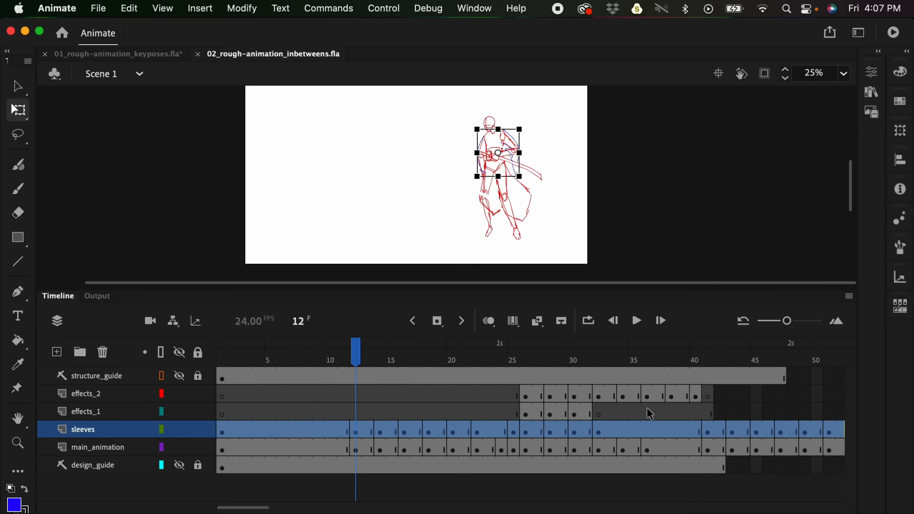
{"action": "left_click", "coordinate": [179, 431]}
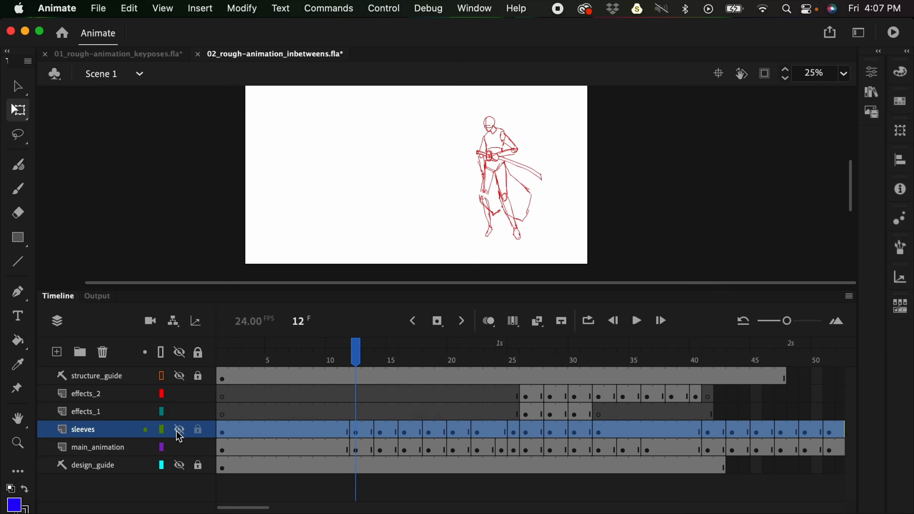
{"action": "left_click", "coordinate": [230, 414]}
{"action": "key", "text": "Return"}
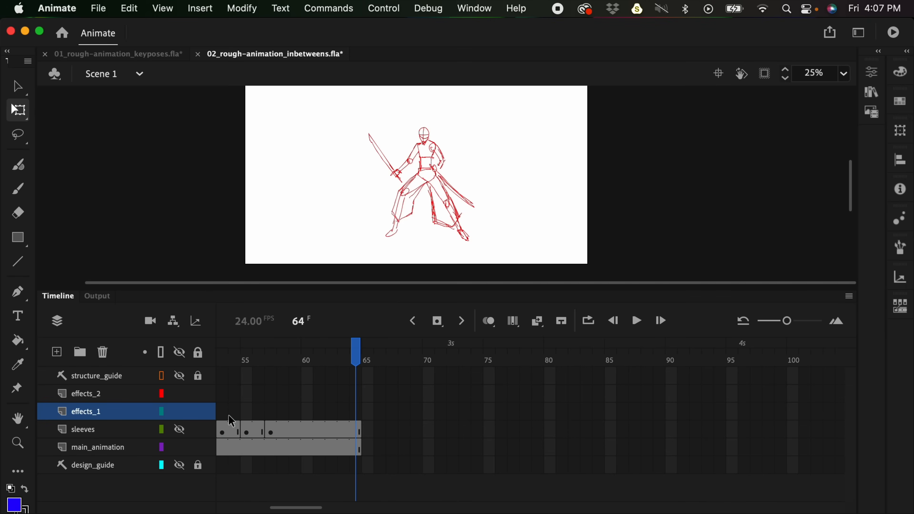
{"action": "key", "text": "Return"}
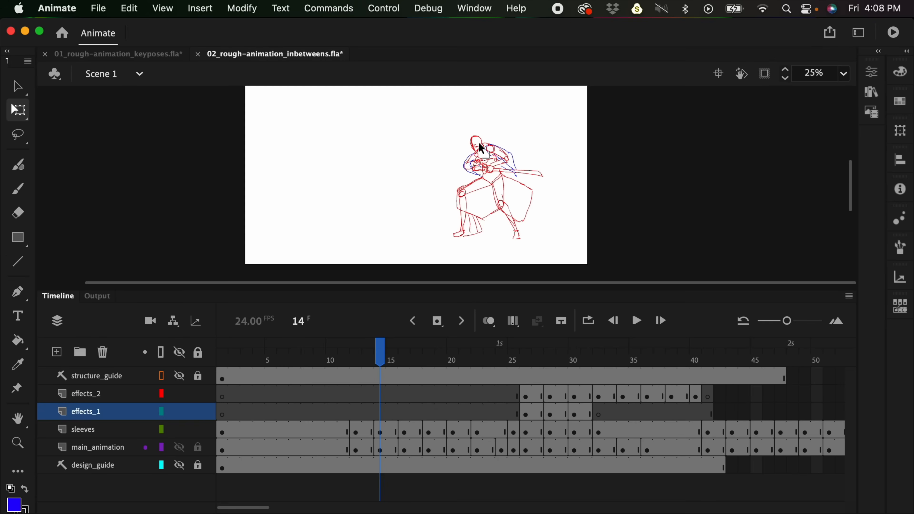
- Check the 01_rough-animation_keyposes document, return to the in-betweens document, and view frame 9 of the sleeves layer at 50%
{"action": "left_click", "coordinate": [170, 54]}
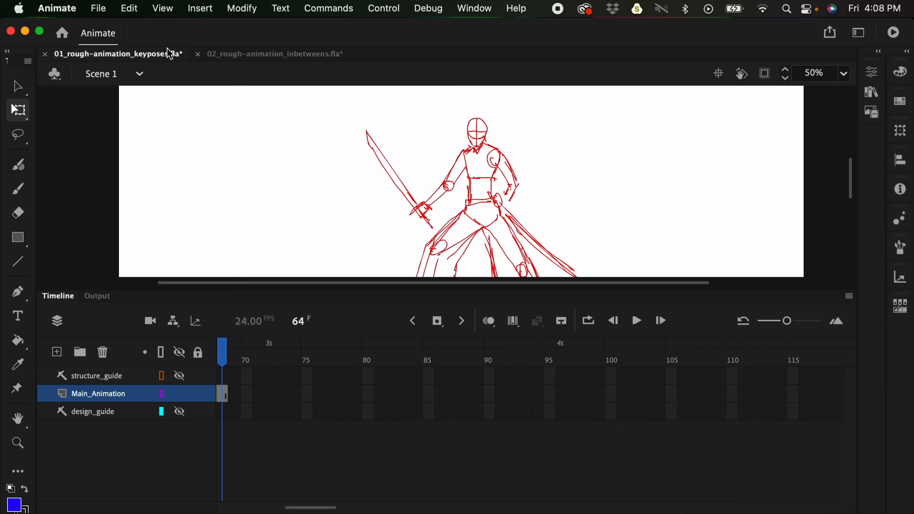
{"action": "left_click", "coordinate": [227, 54]}
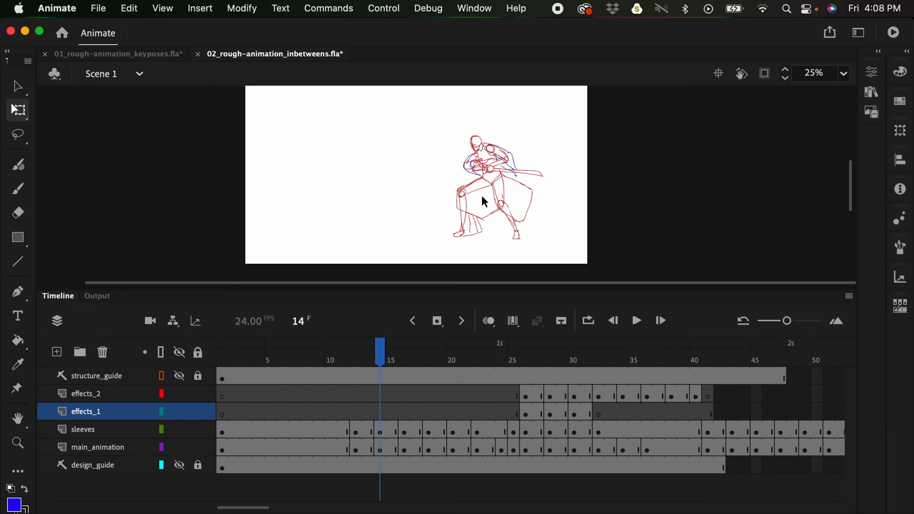
{"action": "left_click", "coordinate": [325, 435]}
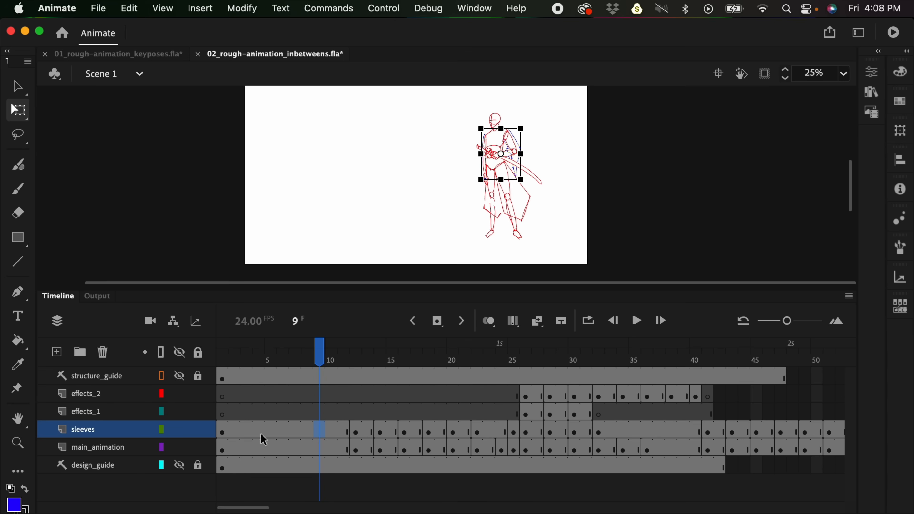
{"action": "key", "text": "super+equal"}
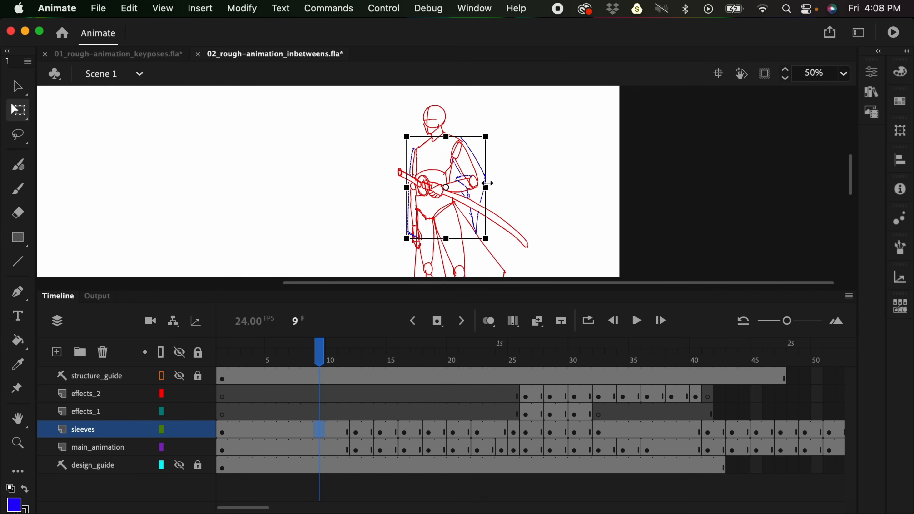
- Play the animation with the sleeves shown to examine their movement, and return to frame 10
{"action": "key", "text": "Return"}
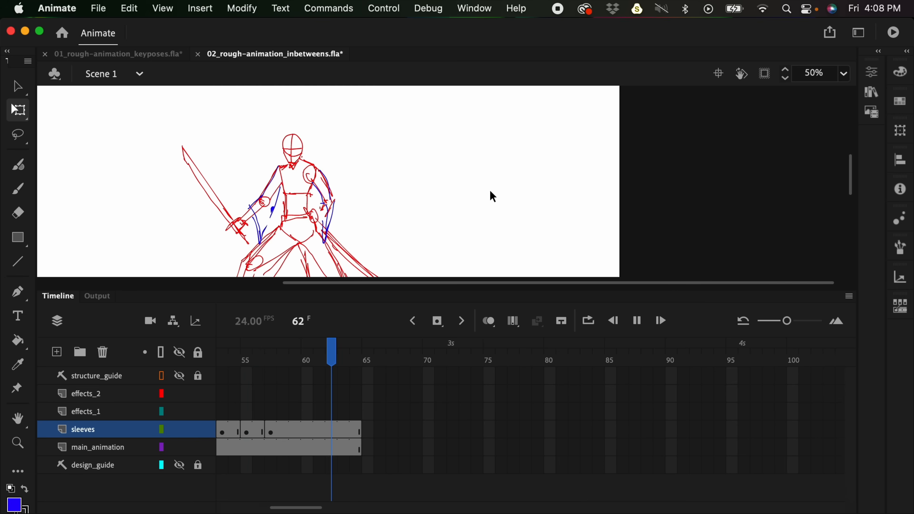
{"action": "key", "text": "Return"}
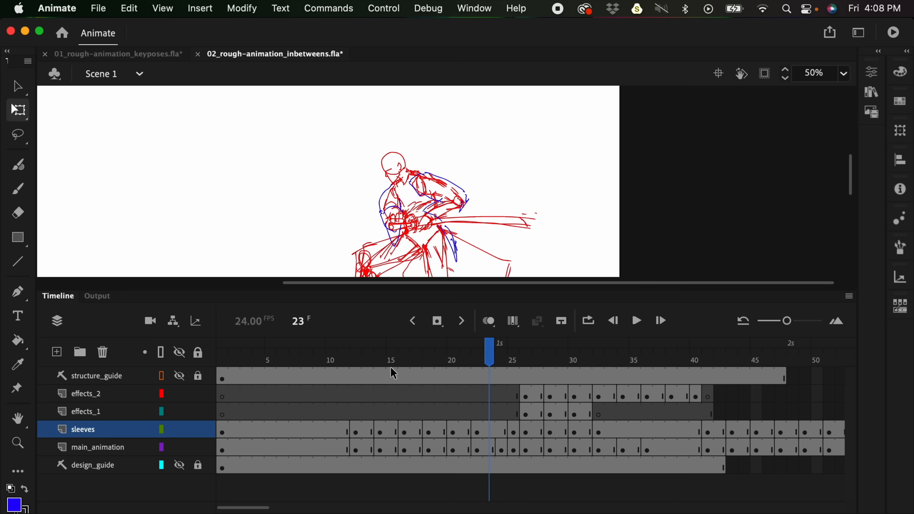
{"action": "left_click", "coordinate": [333, 359]}
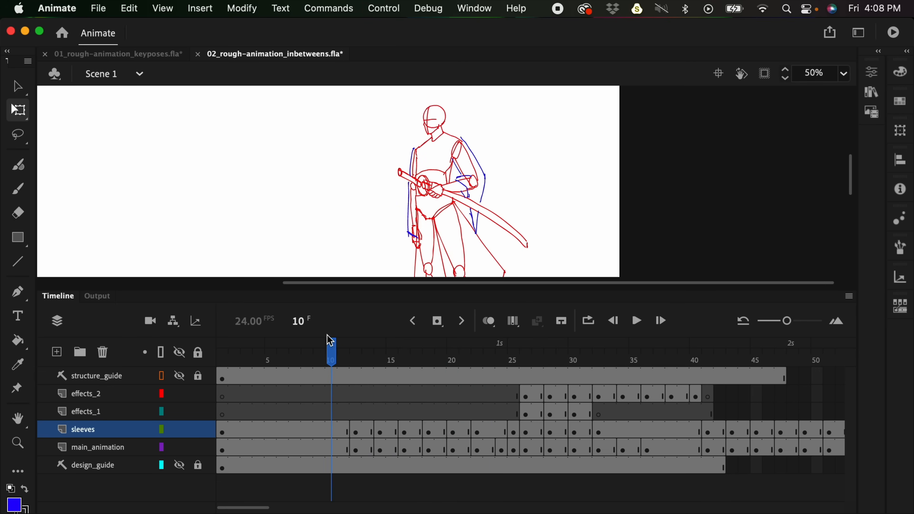
- Hide the sleeves layer, try brushing sleeve lines around both arms on main_animation at frame 10, and undo the strokes
{"action": "left_click", "coordinate": [182, 432]}
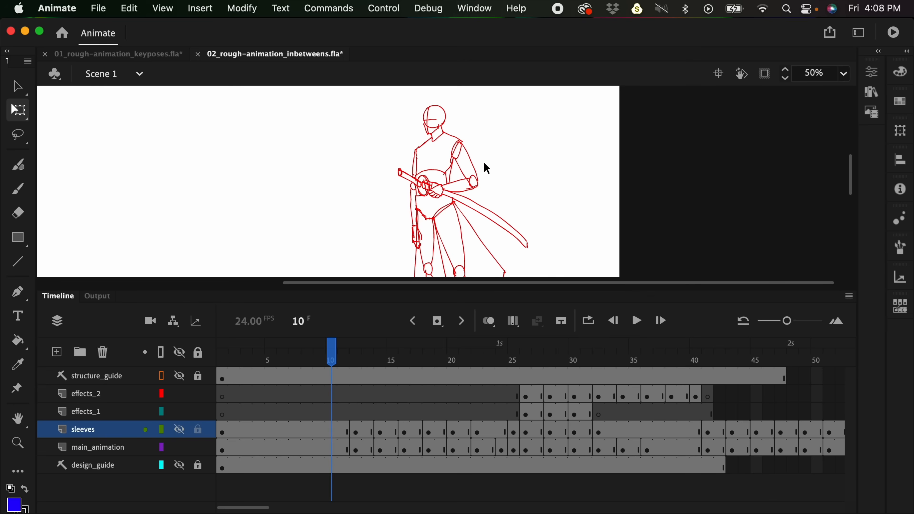
{"action": "key", "text": "b"}
{"action": "left_click", "coordinate": [329, 449]}
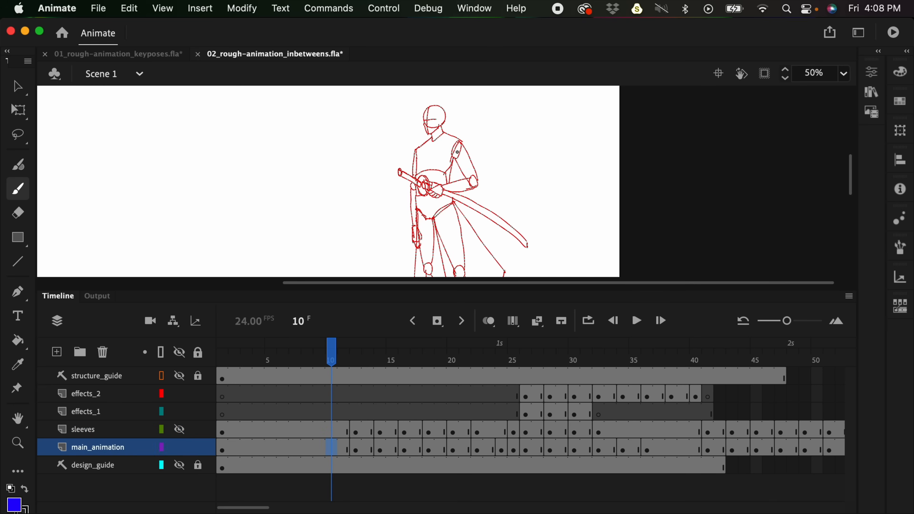
{"action": "mouse_move", "coordinate": [462, 142]}
{"action": "left_mouse_down"}
{"action": "mouse_move", "coordinate": [483, 195]}
{"action": "mouse_move", "coordinate": [484, 176]}
{"action": "left_mouse_up"}
{"action": "left_click_drag", "start_coordinate": [410, 151], "coordinate": [407, 222]}
{"action": "key", "text": "super+z"}
{"action": "key", "text": "super+z"}
{"action": "key", "text": "super+z"}
{"action": "key", "text": "super+z"}
{"action": "key", "text": "super+z"}
{"action": "key", "text": "super+z"}
{"action": "key", "text": "super+z"}
{"action": "key", "text": "super+z"}
- Toggle the main_animation layer's visibility off and on, and show the sleeves layer again
{"action": "left_click", "coordinate": [179, 448]}
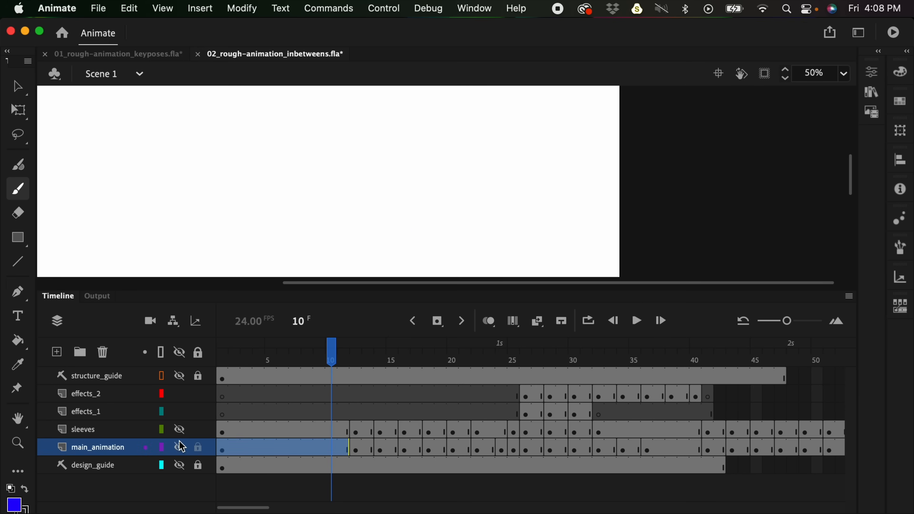
{"action": "left_click", "coordinate": [179, 448]}
{"action": "left_click", "coordinate": [180, 429]}
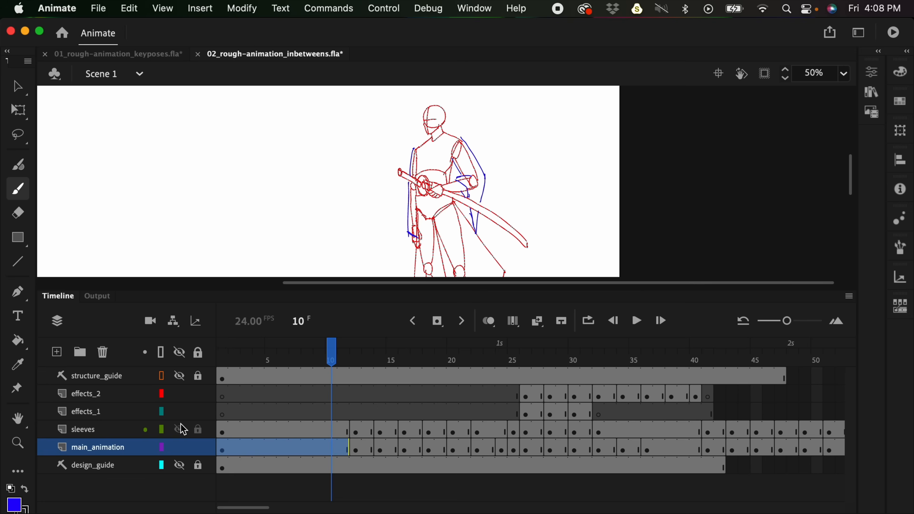
- Try deleting the bent arm's sleeve at frame 20 of the sleeves layer and redrawing it with the brush, and undo these edits
{"action": "left_click", "coordinate": [335, 432]}
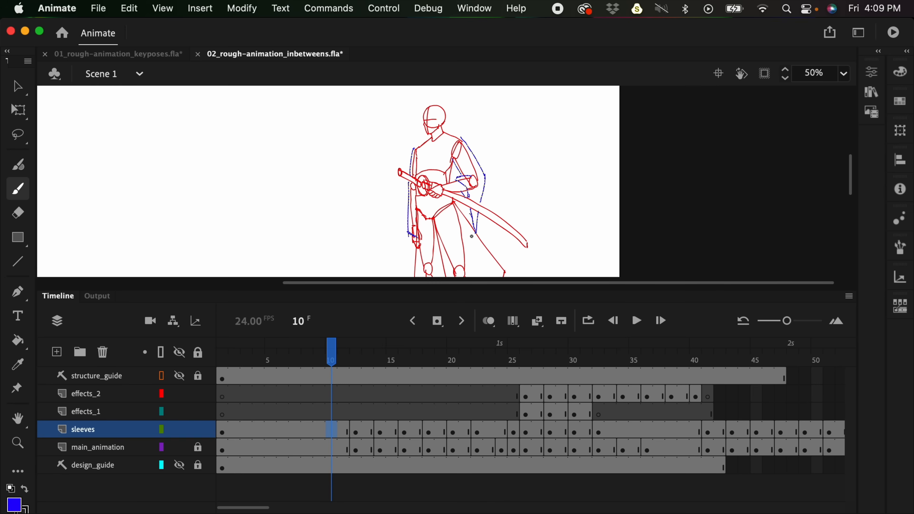
{"action": "left_click_drag", "start_coordinate": [390, 355], "coordinate": [452, 355]}
{"action": "key", "text": "l"}
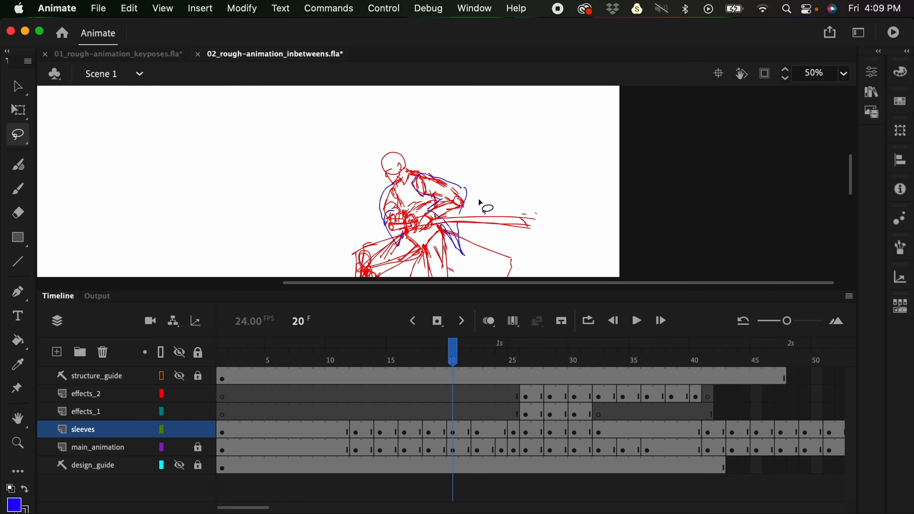
{"action": "mouse_move", "coordinate": [480, 198]}
{"action": "left_mouse_down"}
{"action": "mouse_move", "coordinate": [452, 168]}
{"action": "mouse_move", "coordinate": [417, 223]}
{"action": "mouse_move", "coordinate": [434, 251]}
{"action": "mouse_move", "coordinate": [465, 262]}
{"action": "mouse_move", "coordinate": [484, 241]}
{"action": "left_mouse_up"}
{"action": "key", "text": "Delete"}
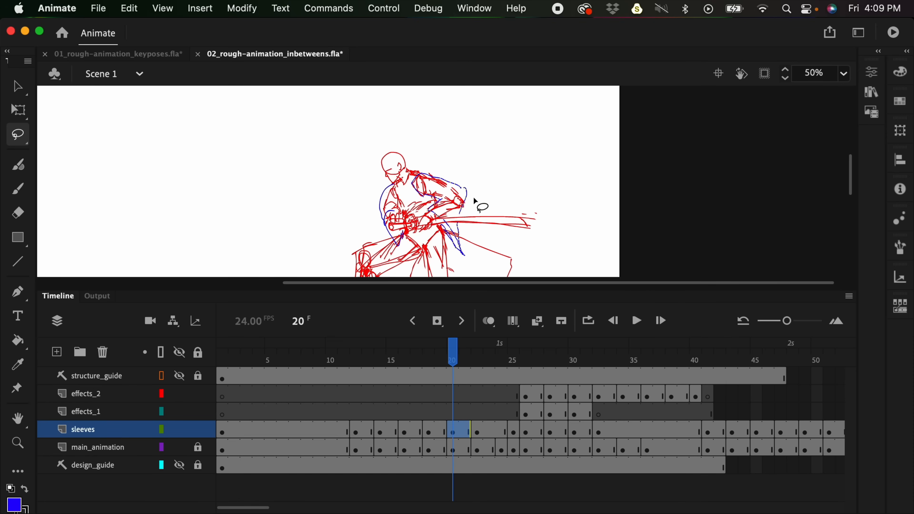
{"action": "key", "text": "b"}
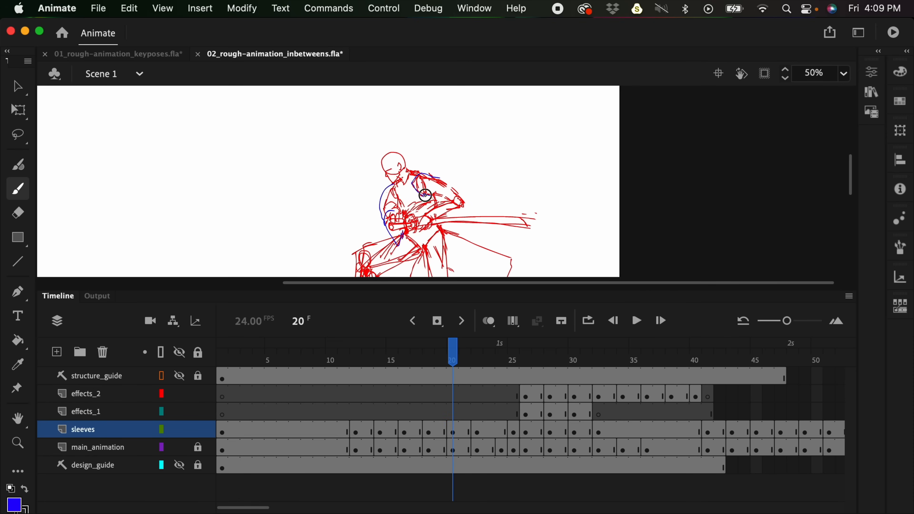
{"action": "left_click_drag", "start_coordinate": [447, 177], "coordinate": [463, 194]}
{"action": "left_click_drag", "start_coordinate": [442, 199], "coordinate": [420, 212]}
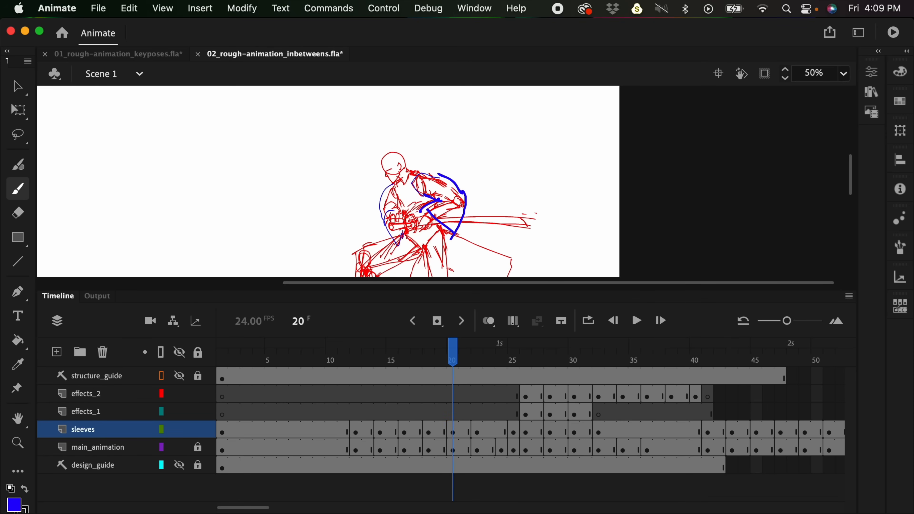
{"action": "key", "text": "super+z"}
{"action": "key", "text": "super+z"}
{"action": "key", "text": "super+z"}
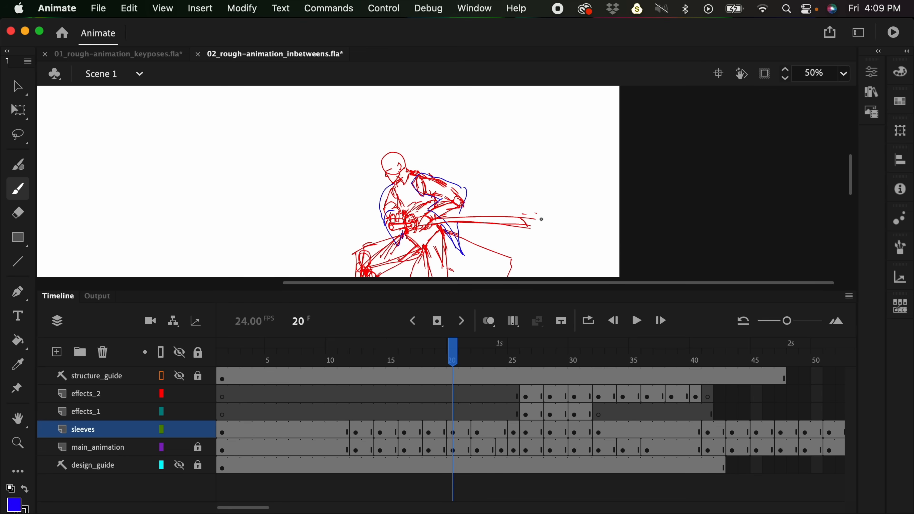
- Return to frame 10, unlock the main_animation layer, and hide the sleeves layer
{"action": "key", "text": "super+minus"}
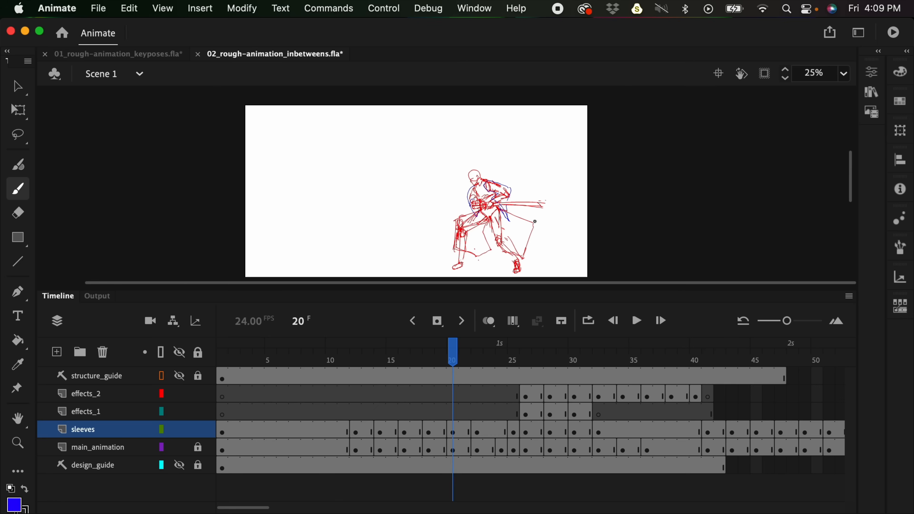
{"action": "left_click", "coordinate": [331, 429]}
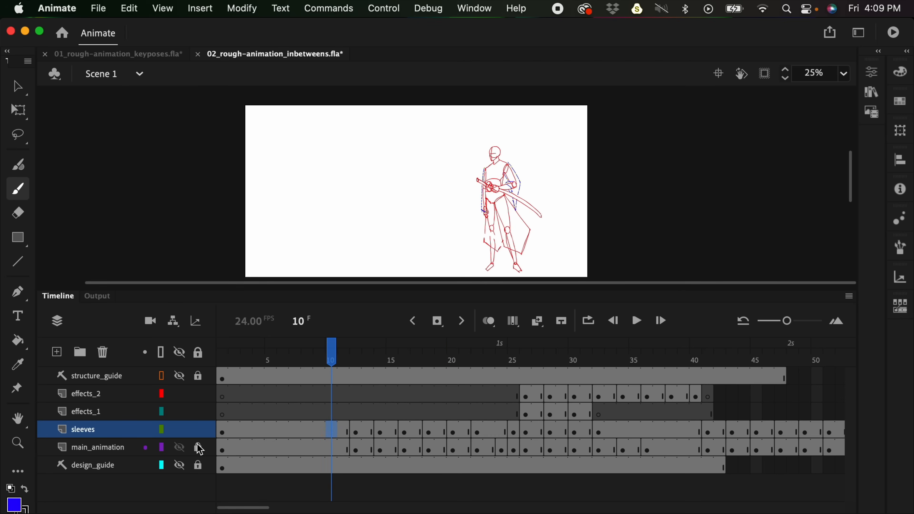
{"action": "left_click", "coordinate": [179, 430]}
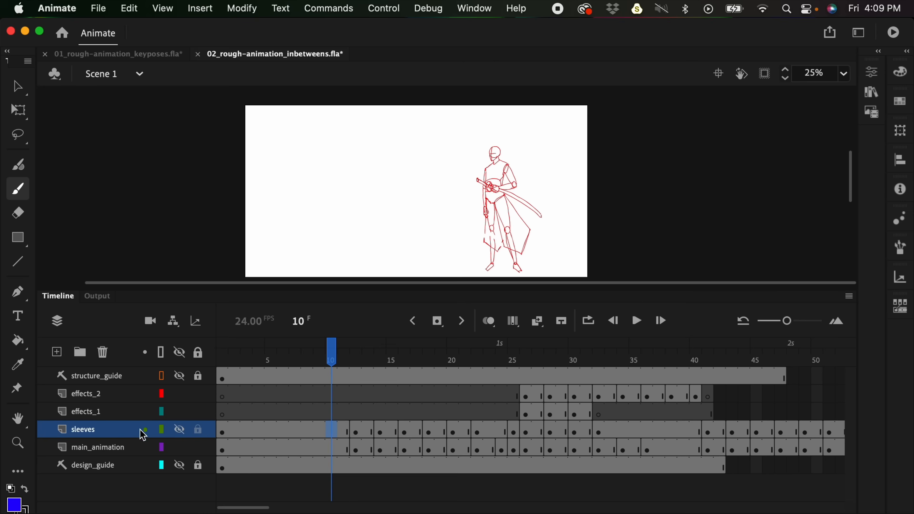
{"action": "mouse_move", "coordinate": [509, 223]}
{"action": "left_mouse_down"}
{"action": "mouse_move", "coordinate": [508, 205]}
{"action": "mouse_move", "coordinate": [471, 204]}
{"action": "mouse_move", "coordinate": [469, 194]}
{"action": "left_mouse_up"}
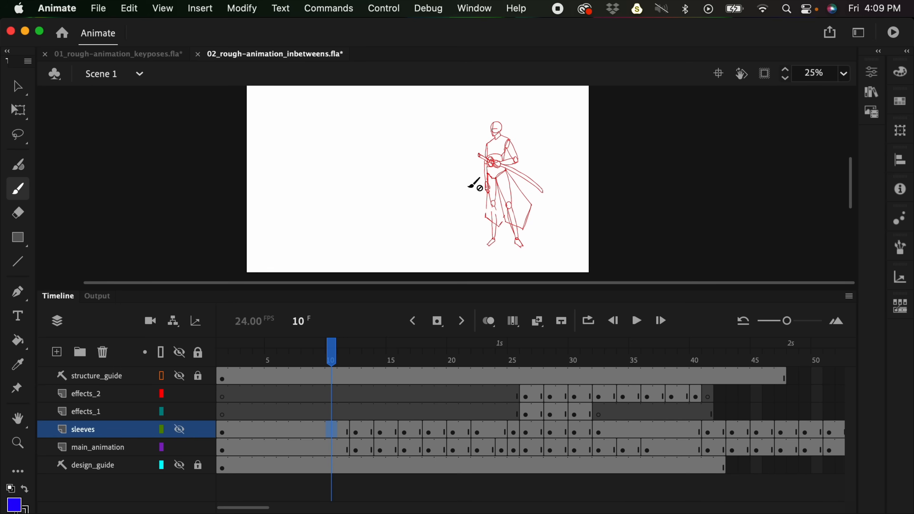
- Switch to the 01_rough-animation_keyposes document and play its key-pose animation through to the end
{"action": "left_click", "coordinate": [164, 55]}
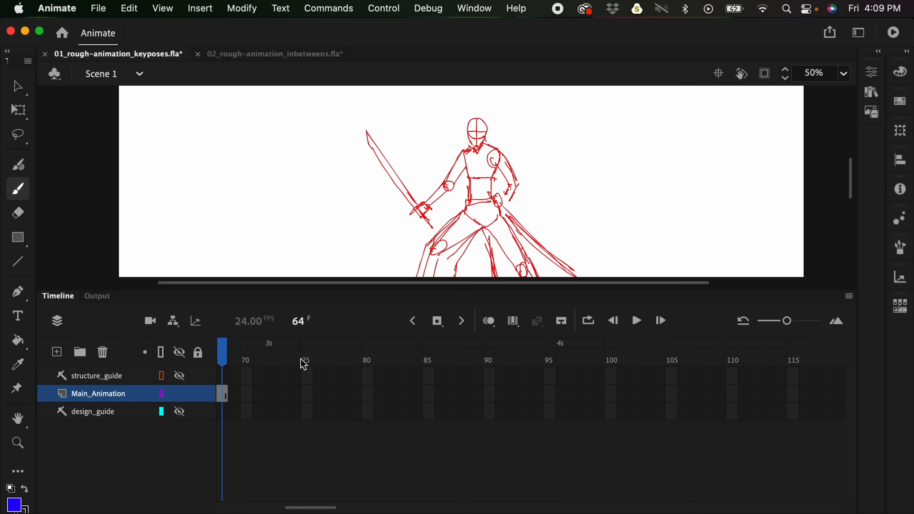
{"action": "left_click_drag", "start_coordinate": [315, 507], "coordinate": [281, 507]}
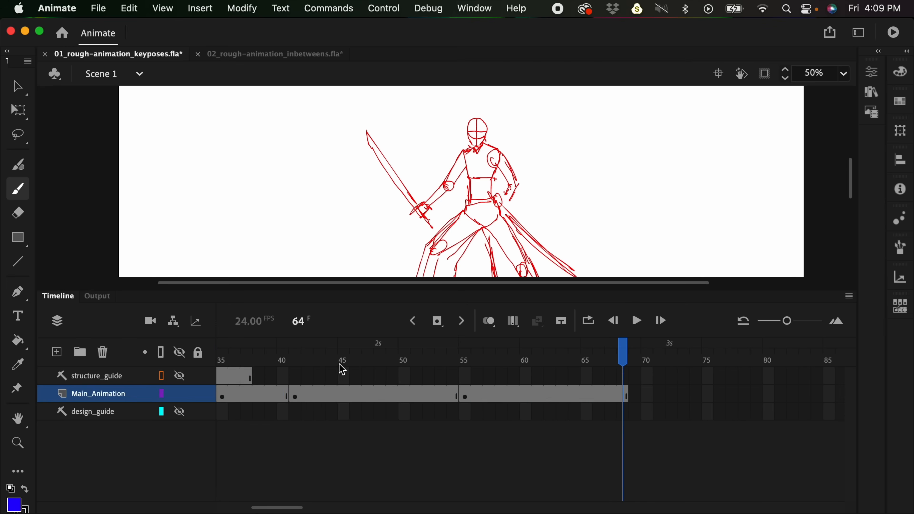
{"action": "key", "text": "Return"}
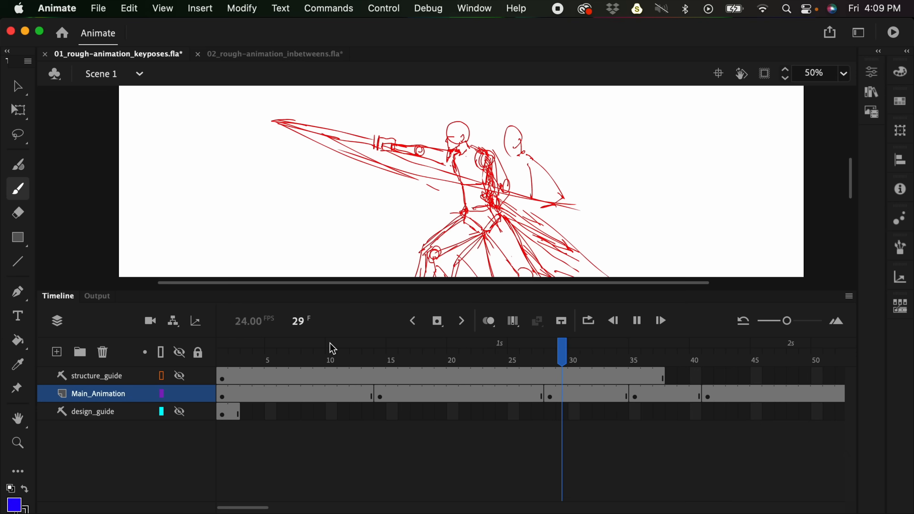
{"action": "key", "text": "Return"}
{"action": "left_click_drag", "start_coordinate": [582, 289], "coordinate": [582, 350]}
{"action": "left_click", "coordinate": [233, 413]}
{"action": "key", "text": "Return"}
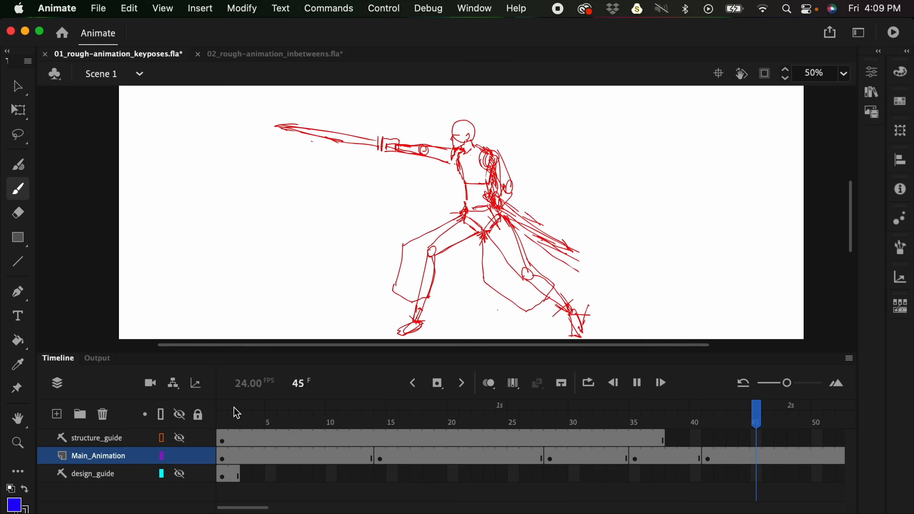
- Return to the in-betweens document and play the animation from about frame 11 with the sleeves hidden
{"action": "left_click", "coordinate": [280, 55]}
{"action": "mouse_move", "coordinate": [396, 414]}
{"action": "left_mouse_down"}
{"action": "mouse_move", "coordinate": [575, 417]}
{"action": "mouse_move", "coordinate": [469, 426]}
{"action": "left_mouse_up"}
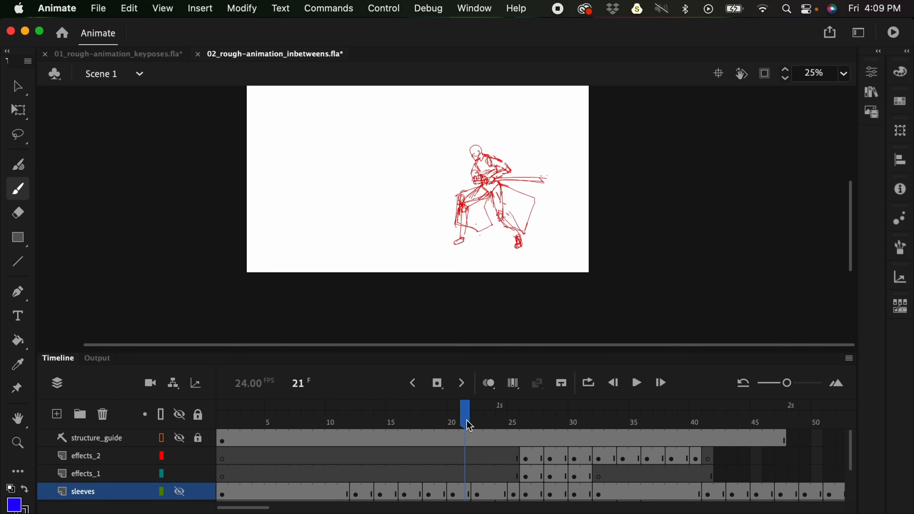
{"action": "left_click", "coordinate": [345, 424]}
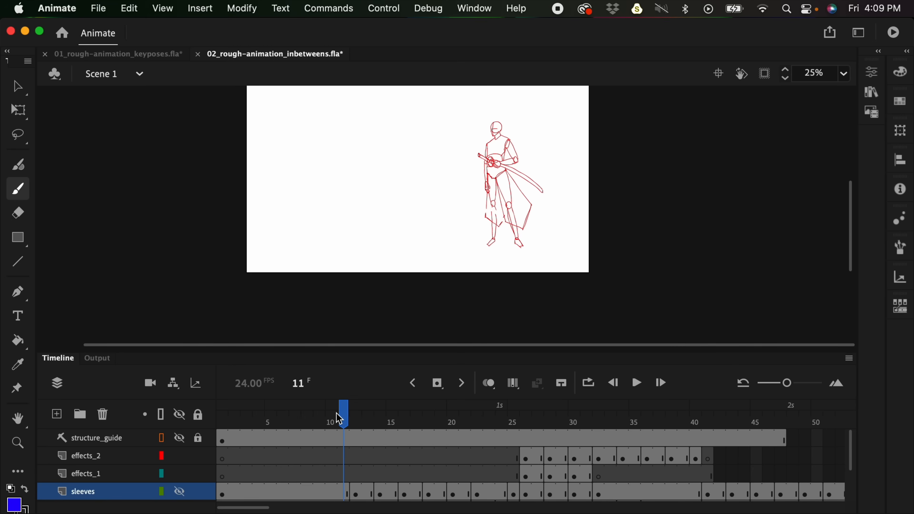
{"action": "mouse_move", "coordinate": [351, 413]}
{"action": "left_mouse_down"}
{"action": "mouse_move", "coordinate": [467, 418]}
{"action": "mouse_move", "coordinate": [346, 418]}
{"action": "left_mouse_up"}
{"action": "key", "text": "Return"}
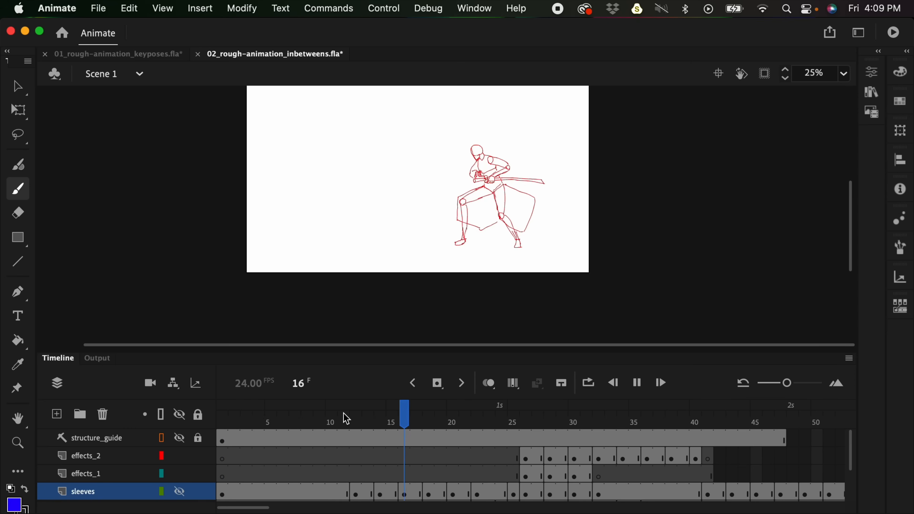
{"action": "key", "text": "Return"}
- Isolate the sleeves layer at frame 10 by hiding main_animation, and show main_animation again
{"action": "left_click_drag", "start_coordinate": [852, 443], "coordinate": [854, 467]}
{"action": "left_click", "coordinate": [179, 473]}
{"action": "left_click", "coordinate": [179, 455]}
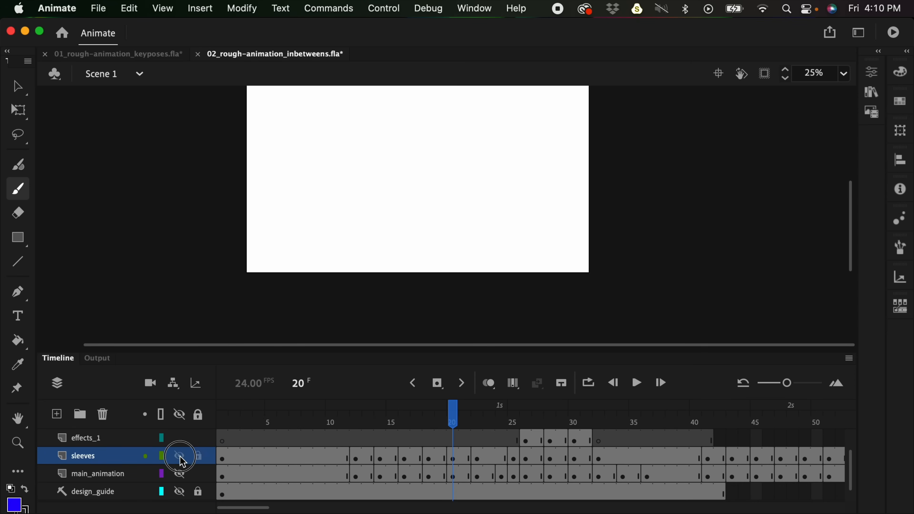
{"action": "left_click_drag", "start_coordinate": [366, 427], "coordinate": [331, 418]}
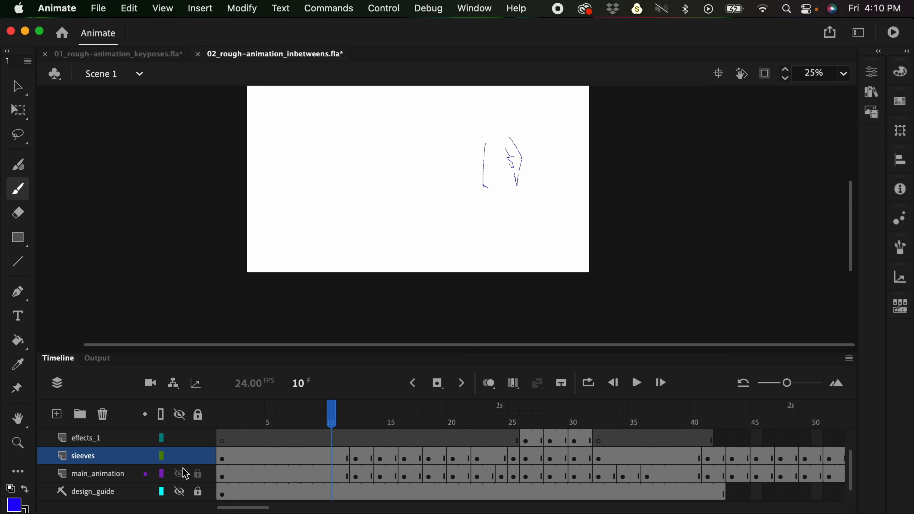
{"action": "left_click", "coordinate": [179, 473]}
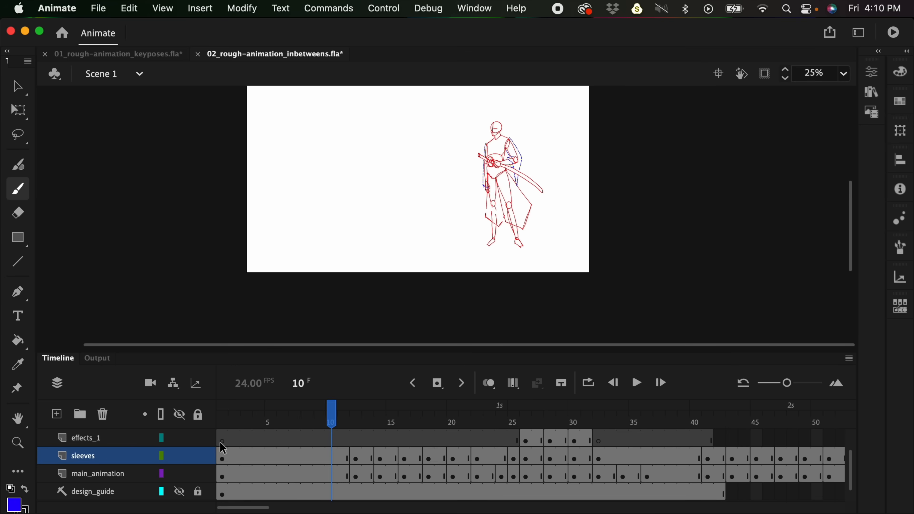
- Hide the sleeves layer, add a new layer directly above main_animation, and select its frame 1
{"action": "left_click", "coordinate": [180, 457]}
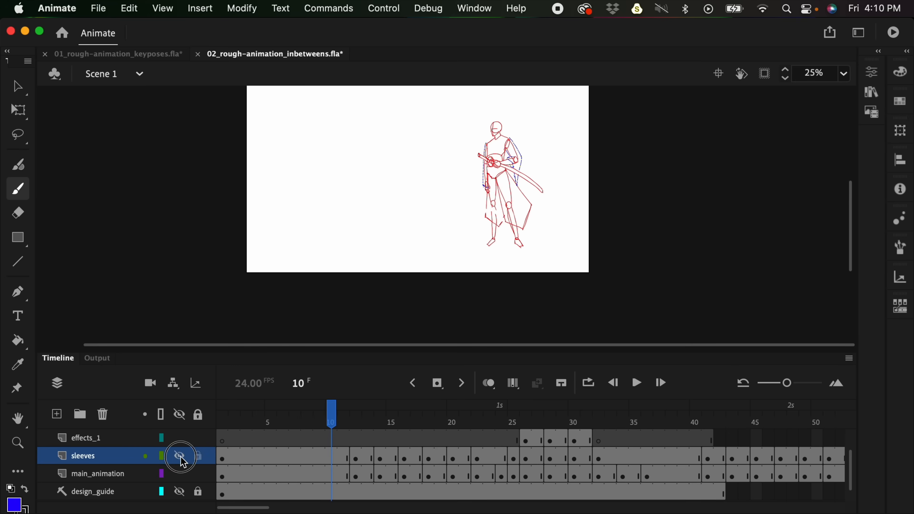
{"action": "left_click", "coordinate": [108, 474]}
{"action": "left_click", "coordinate": [57, 414]}
{"action": "left_click", "coordinate": [227, 470]}
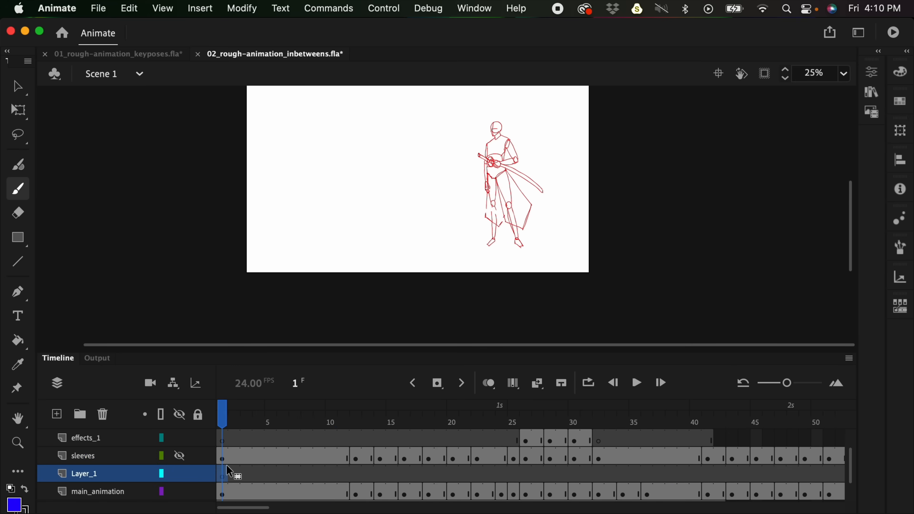
- Brush blue sleeve outlines around both arms of the standing figure on frame 1 of Layer_1
{"action": "key", "text": "super+1"}
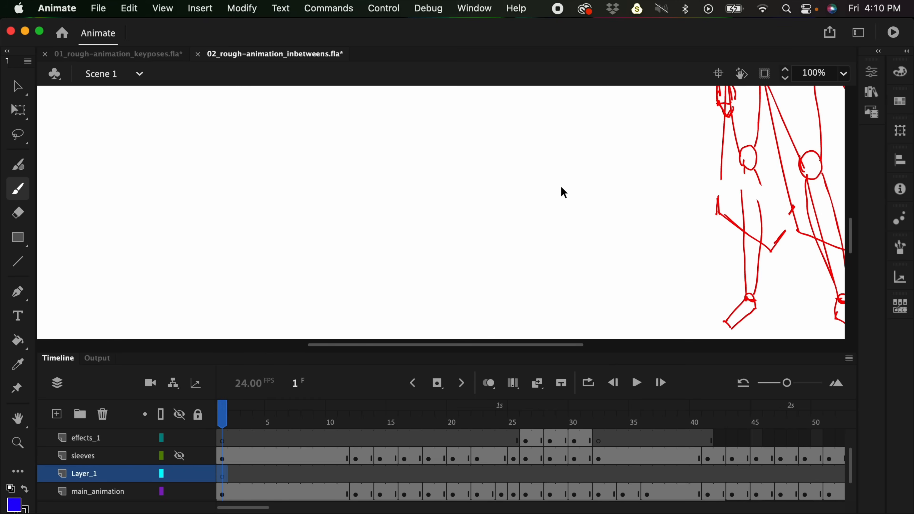
{"action": "left_click_drag", "start_coordinate": [756, 139], "coordinate": [496, 241]}
{"action": "left_click_drag", "start_coordinate": [674, 135], "coordinate": [543, 287]}
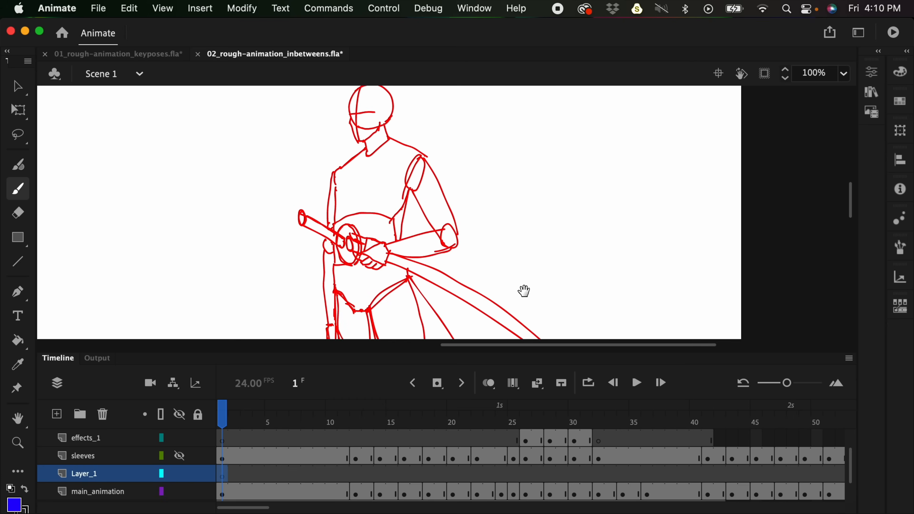
{"action": "left_click_drag", "start_coordinate": [409, 179], "coordinate": [421, 240]}
{"action": "mouse_move", "coordinate": [429, 153]}
{"action": "left_mouse_down"}
{"action": "mouse_move", "coordinate": [468, 236]}
{"action": "mouse_move", "coordinate": [405, 332]}
{"action": "left_mouse_up"}
{"action": "left_click_drag", "start_coordinate": [470, 235], "coordinate": [419, 305]}
{"action": "left_click_drag", "start_coordinate": [516, 240], "coordinate": [529, 166]}
{"action": "left_click_drag", "start_coordinate": [346, 97], "coordinate": [327, 304]}
{"action": "left_click_drag", "start_coordinate": [345, 240], "coordinate": [327, 305]}
{"action": "left_click_drag", "start_coordinate": [353, 181], "coordinate": [351, 245]}
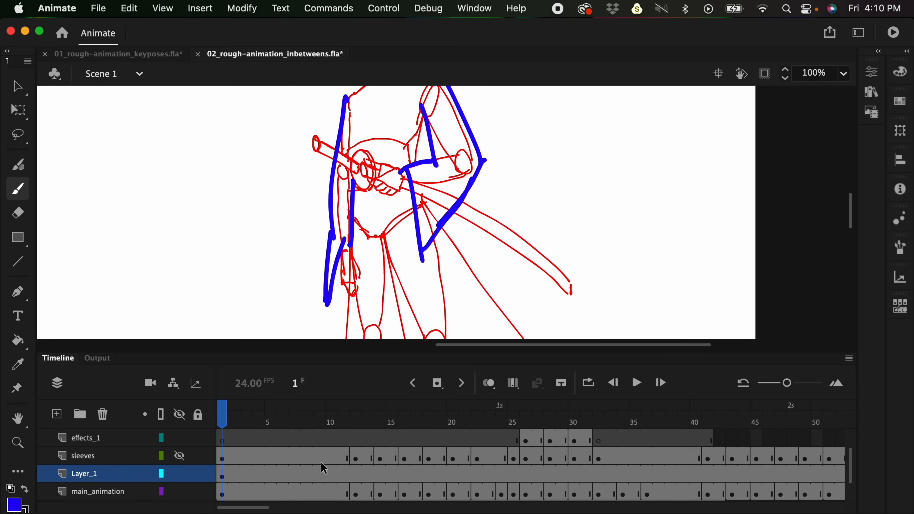
- Insert a blank keyframe at frame 12 of Layer_1 and turn on onion skinning with the main_animation layer locked
{"action": "left_click_drag", "start_coordinate": [319, 473], "coordinate": [346, 476]}
{"action": "left_click", "coordinate": [354, 475]}
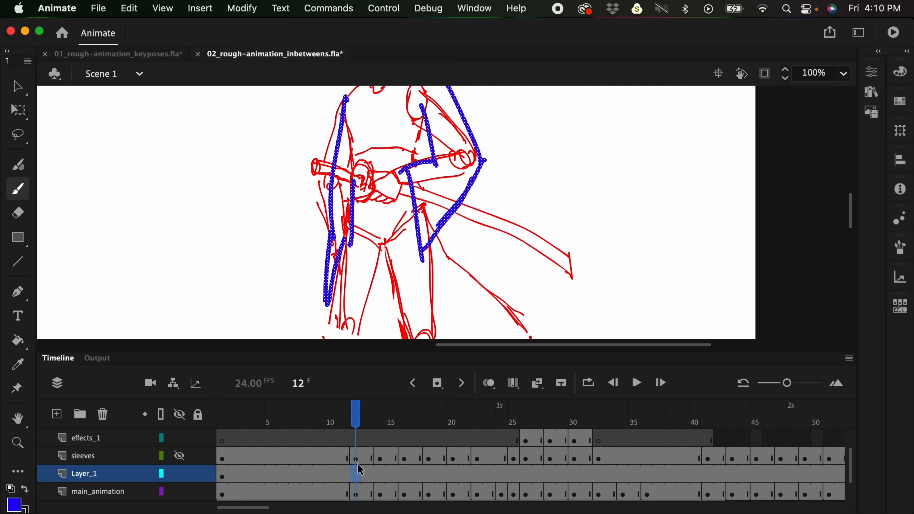
{"action": "left_click", "coordinate": [344, 475]}
{"action": "left_click", "coordinate": [463, 384]}
{"action": "left_click", "coordinate": [488, 384]}
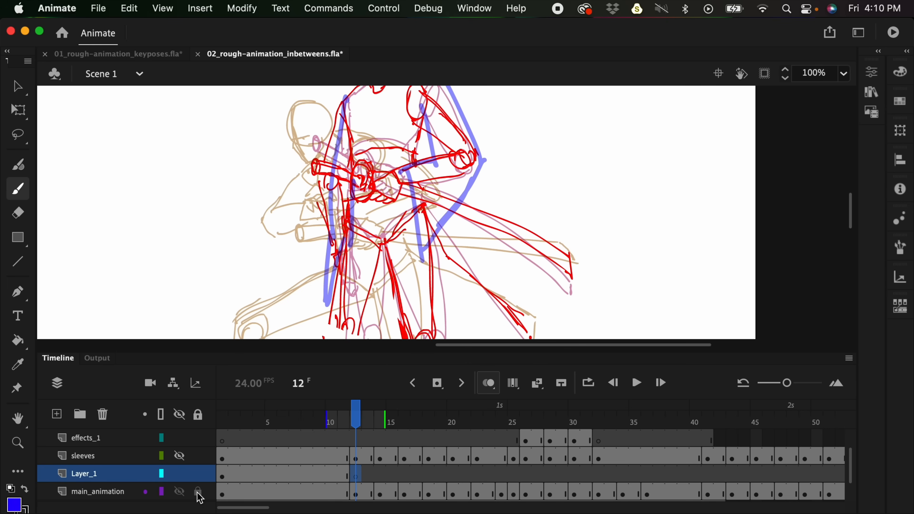
{"action": "left_click", "coordinate": [197, 492]}
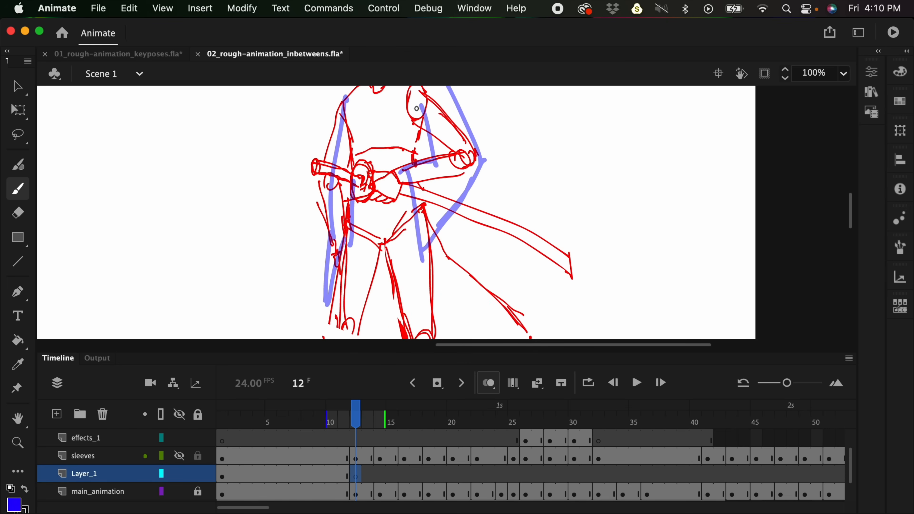
- Brush the sleeve outlines around both arms at frame 12 of Layer_1, following the onion-skinned sleeves
{"action": "scroll", "coordinate": [497, 210], "scroll_direction": "up", "scroll_amount": 3}
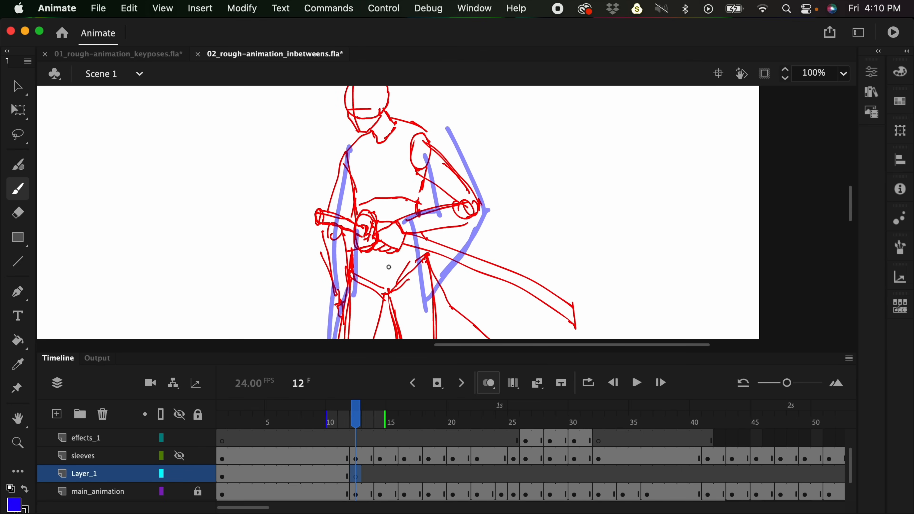
{"action": "scroll", "coordinate": [435, 178], "scroll_direction": "down", "scroll_amount": 1}
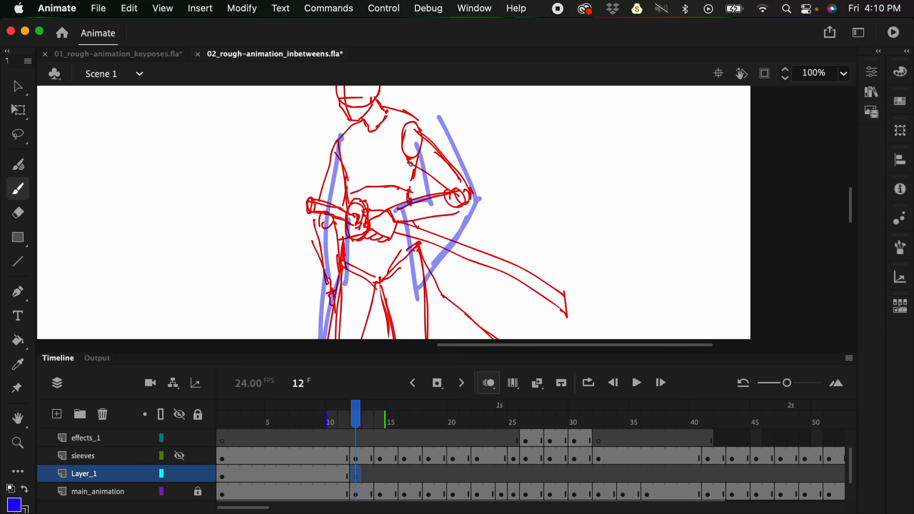
{"action": "left_click_drag", "start_coordinate": [409, 160], "coordinate": [448, 186]}
{"action": "mouse_move", "coordinate": [416, 129]}
{"action": "left_mouse_down"}
{"action": "mouse_move", "coordinate": [468, 177]}
{"action": "mouse_move", "coordinate": [392, 208]}
{"action": "mouse_move", "coordinate": [435, 297]}
{"action": "left_mouse_up"}
{"action": "left_click", "coordinate": [398, 215]}
{"action": "mouse_move", "coordinate": [472, 165]}
{"action": "left_mouse_down"}
{"action": "mouse_move", "coordinate": [467, 221]}
{"action": "mouse_move", "coordinate": [437, 274]}
{"action": "left_mouse_up"}
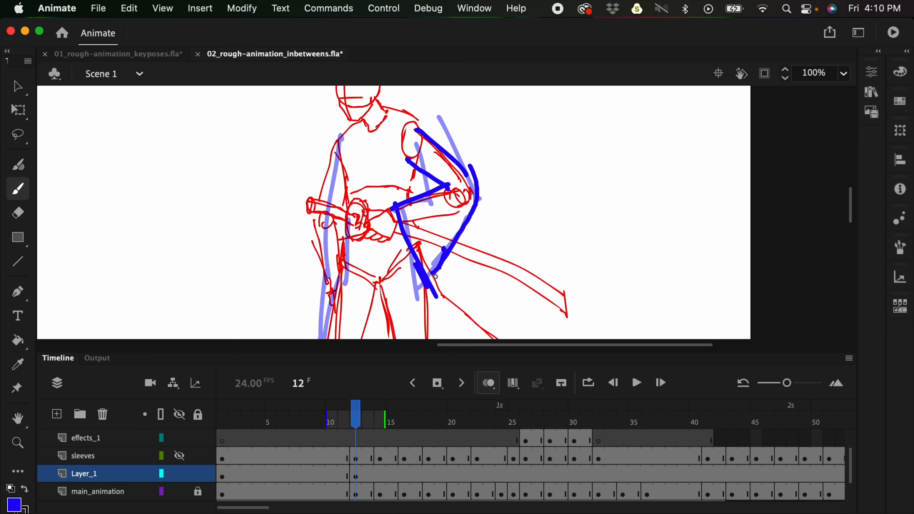
{"action": "mouse_move", "coordinate": [330, 151]}
{"action": "left_mouse_down"}
{"action": "mouse_move", "coordinate": [331, 268]}
{"action": "mouse_move", "coordinate": [342, 221]}
{"action": "left_mouse_up"}
- Insert a blank keyframe at frame 14 of Layer_1 and brush the sleeves around both arms of the crouching pose
{"action": "left_click", "coordinate": [379, 475]}
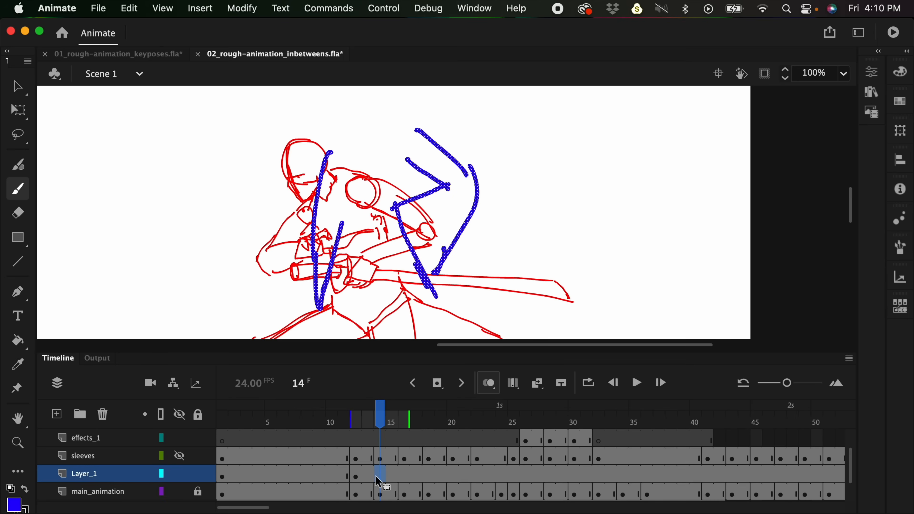
{"action": "key", "text": "F7"}
{"action": "scroll", "coordinate": [534, 261], "scroll_direction": "down", "scroll_amount": 2}
{"action": "left_click_drag", "start_coordinate": [350, 169], "coordinate": [396, 196]}
{"action": "mouse_move", "coordinate": [367, 138]}
{"action": "left_mouse_down"}
{"action": "mouse_move", "coordinate": [421, 174]}
{"action": "mouse_move", "coordinate": [355, 216]}
{"action": "mouse_move", "coordinate": [430, 249]}
{"action": "left_mouse_up"}
{"action": "left_click_drag", "start_coordinate": [407, 149], "coordinate": [443, 218]}
{"action": "left_click_drag", "start_coordinate": [441, 213], "coordinate": [431, 236]}
{"action": "mouse_move", "coordinate": [289, 176]}
{"action": "left_mouse_down"}
{"action": "mouse_move", "coordinate": [269, 190]}
{"action": "mouse_move", "coordinate": [266, 245]}
{"action": "left_mouse_up"}
{"action": "left_click_drag", "start_coordinate": [271, 208], "coordinate": [320, 205]}
{"action": "left_click_drag", "start_coordinate": [271, 227], "coordinate": [299, 263]}
{"action": "left_click_drag", "start_coordinate": [283, 206], "coordinate": [328, 229]}
{"action": "left_click_drag", "start_coordinate": [294, 259], "coordinate": [308, 268]}
- Insert a blank keyframe at frame 16 of Layer_1 and brush both sleeve outlines over the arms
{"action": "left_click", "coordinate": [403, 477]}
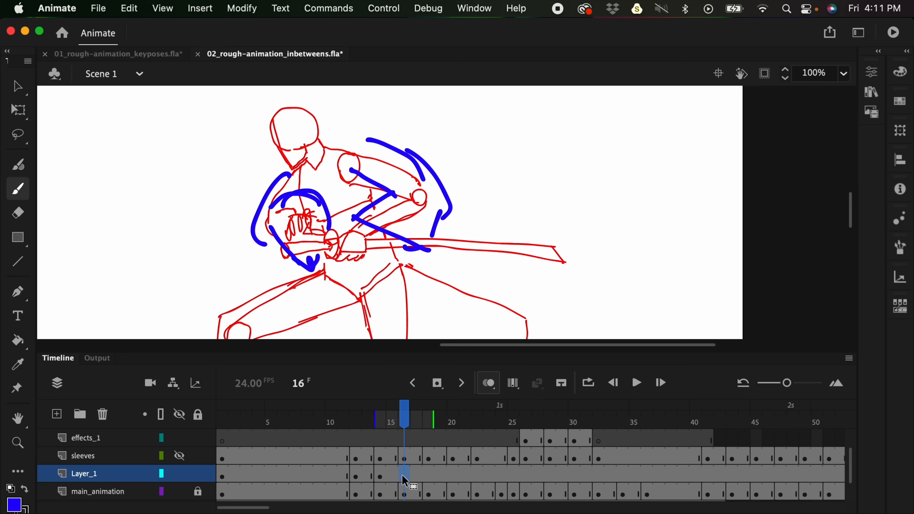
{"action": "mouse_move", "coordinate": [345, 184]}
{"action": "left_mouse_down"}
{"action": "mouse_move", "coordinate": [387, 201]}
{"action": "mouse_move", "coordinate": [410, 244]}
{"action": "mouse_move", "coordinate": [444, 241]}
{"action": "left_mouse_up"}
{"action": "mouse_move", "coordinate": [359, 143]}
{"action": "left_mouse_down"}
{"action": "mouse_move", "coordinate": [429, 201]}
{"action": "mouse_move", "coordinate": [436, 233]}
{"action": "left_mouse_up"}
{"action": "left_click_drag", "start_coordinate": [276, 183], "coordinate": [260, 220]}
{"action": "mouse_move", "coordinate": [265, 221]}
{"action": "left_mouse_down"}
{"action": "mouse_move", "coordinate": [325, 229]}
{"action": "mouse_move", "coordinate": [268, 251]}
{"action": "mouse_move", "coordinate": [320, 253]}
{"action": "left_mouse_up"}
- Insert a blank keyframe at frame 18 of Layer_1 and brush both sleeves, redoing the bent arm's outer line
{"action": "left_click", "coordinate": [433, 468]}
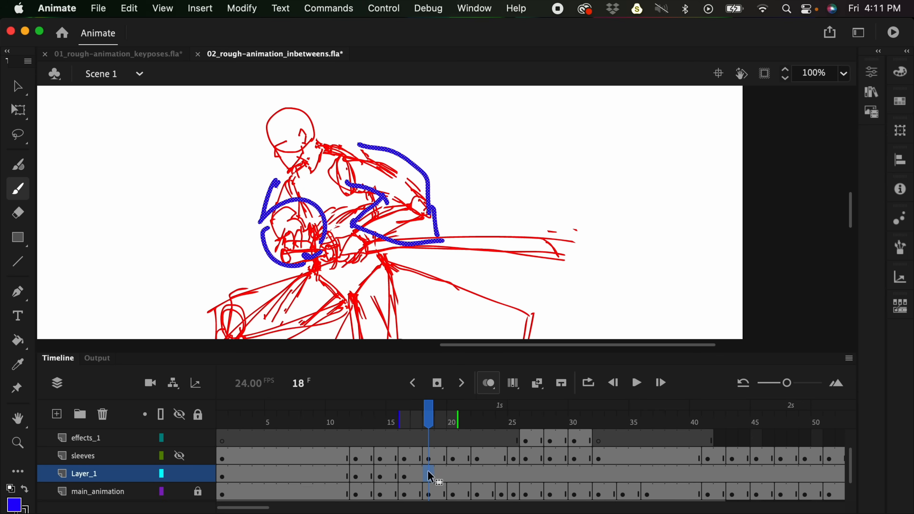
{"action": "key", "text": "F7"}
{"action": "left_click_drag", "start_coordinate": [348, 186], "coordinate": [378, 197]}
{"action": "mouse_move", "coordinate": [379, 197]}
{"action": "left_mouse_down"}
{"action": "mouse_move", "coordinate": [348, 226]}
{"action": "mouse_move", "coordinate": [410, 239]}
{"action": "left_mouse_up"}
{"action": "mouse_move", "coordinate": [377, 151]}
{"action": "left_mouse_down"}
{"action": "mouse_move", "coordinate": [429, 215]}
{"action": "mouse_move", "coordinate": [422, 237]}
{"action": "left_mouse_up"}
{"action": "left_click_drag", "start_coordinate": [411, 232], "coordinate": [433, 246]}
{"action": "key", "text": "super+z"}
{"action": "mouse_move", "coordinate": [357, 147]}
{"action": "left_mouse_down"}
{"action": "mouse_move", "coordinate": [408, 154]}
{"action": "mouse_move", "coordinate": [427, 248]}
{"action": "left_mouse_up"}
{"action": "left_click_drag", "start_coordinate": [285, 182], "coordinate": [272, 239]}
{"action": "mouse_move", "coordinate": [302, 186]}
{"action": "left_mouse_down"}
{"action": "mouse_move", "coordinate": [308, 228]}
{"action": "mouse_move", "coordinate": [321, 242]}
{"action": "left_mouse_up"}
{"action": "left_click_drag", "start_coordinate": [263, 228], "coordinate": [294, 261]}
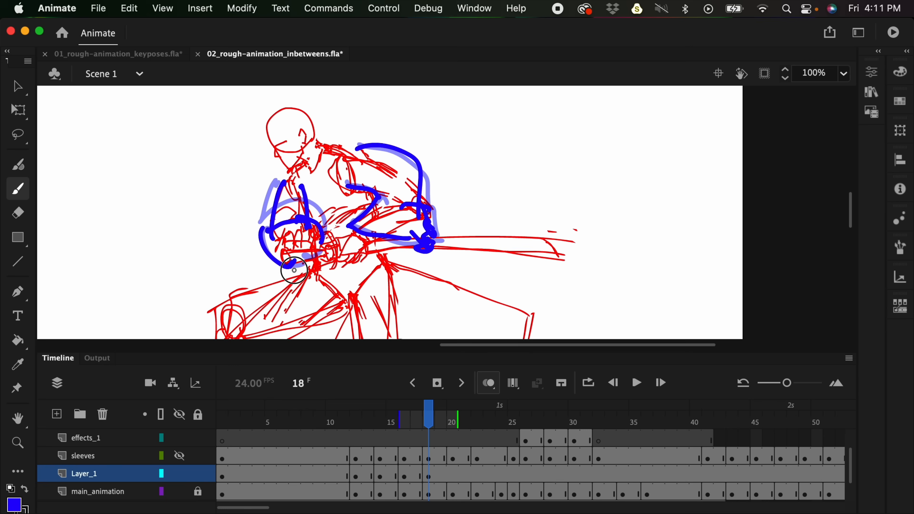
- Insert a blank keyframe at frame 20 of Layer_1 and brush the bent arm's sleeve outline
{"action": "left_click", "coordinate": [453, 470]}
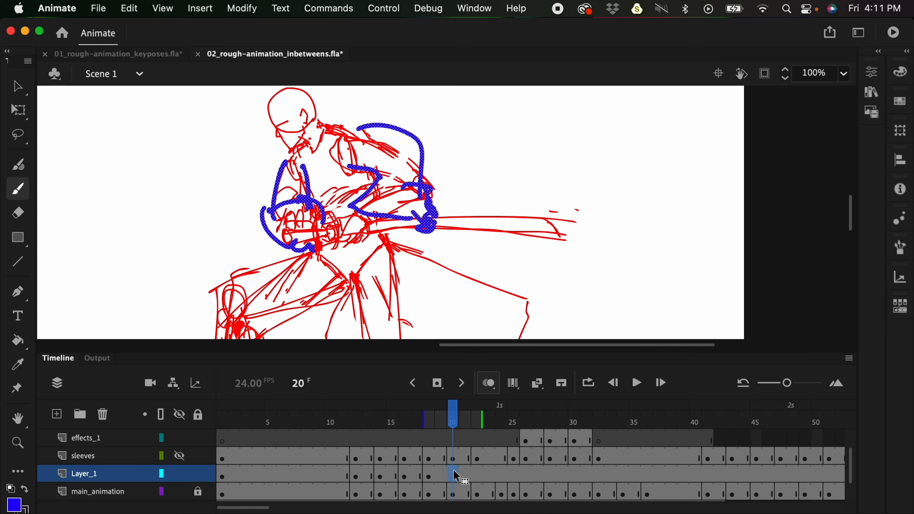
{"action": "key", "text": "F7"}
{"action": "mouse_move", "coordinate": [347, 173]}
{"action": "left_mouse_down"}
{"action": "mouse_move", "coordinate": [383, 185]}
{"action": "mouse_move", "coordinate": [355, 205]}
{"action": "mouse_move", "coordinate": [403, 256]}
{"action": "left_mouse_up"}
{"action": "left_click_drag", "start_coordinate": [358, 126], "coordinate": [428, 191]}
{"action": "left_click_drag", "start_coordinate": [418, 206], "coordinate": [402, 256]}
- Insert a blank keyframe at frame 22 of Layer_1 and brush the bent arm's sleeve, following the onion-skinned outline
{"action": "left_click", "coordinate": [479, 476]}
{"action": "key", "text": "F7"}
{"action": "mouse_move", "coordinate": [331, 174]}
{"action": "left_mouse_down"}
{"action": "mouse_move", "coordinate": [351, 177]}
{"action": "mouse_move", "coordinate": [357, 217]}
{"action": "mouse_move", "coordinate": [390, 281]}
{"action": "left_mouse_up"}
{"action": "mouse_move", "coordinate": [369, 133]}
{"action": "left_mouse_down"}
{"action": "mouse_move", "coordinate": [427, 156]}
{"action": "mouse_move", "coordinate": [403, 238]}
{"action": "left_mouse_up"}
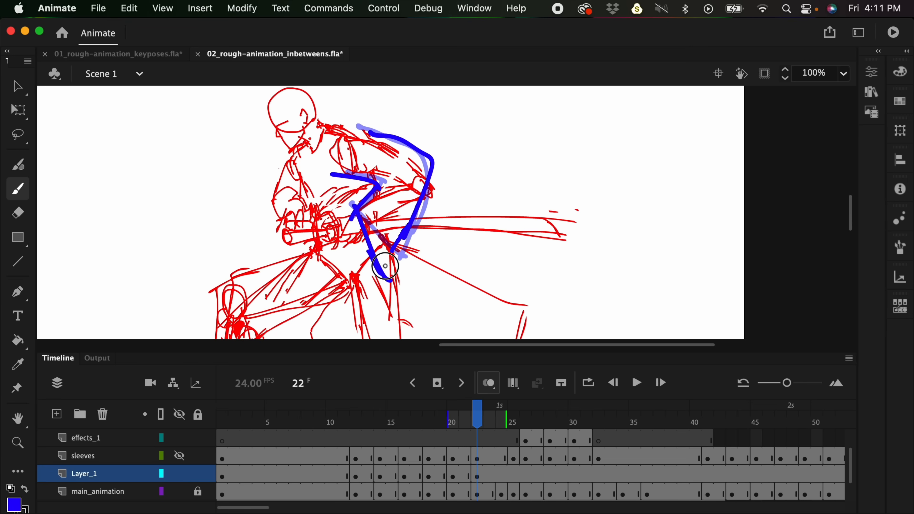
- Play the rough animation from frame 8 to review the new sleeves, ending back at frame 9 of Layer_1
{"action": "key", "text": "super+minus"}
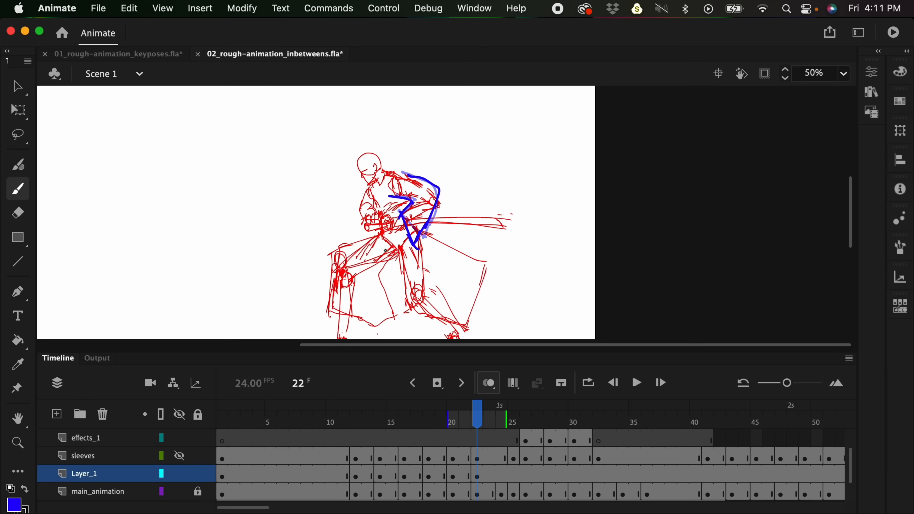
{"action": "left_click", "coordinate": [307, 466]}
{"action": "key", "text": "Return"}
{"action": "key", "text": "Return"}
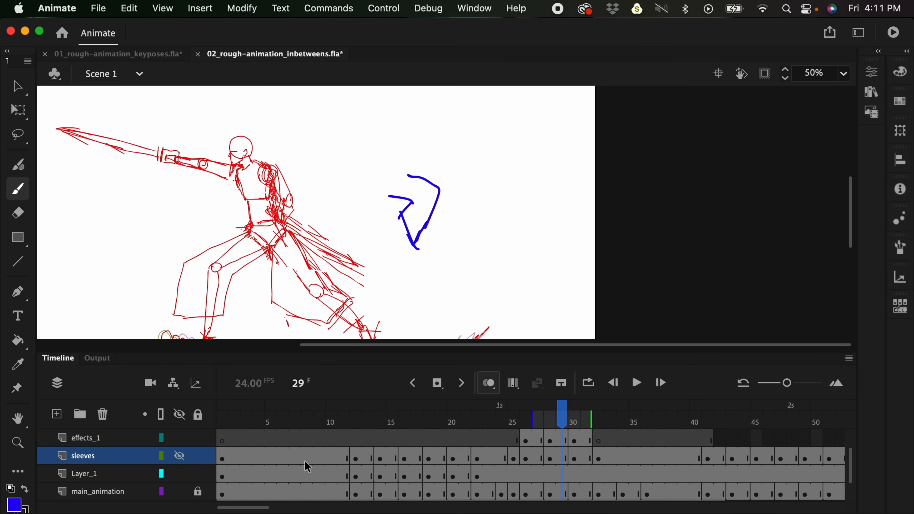
{"action": "left_click", "coordinate": [321, 473]}
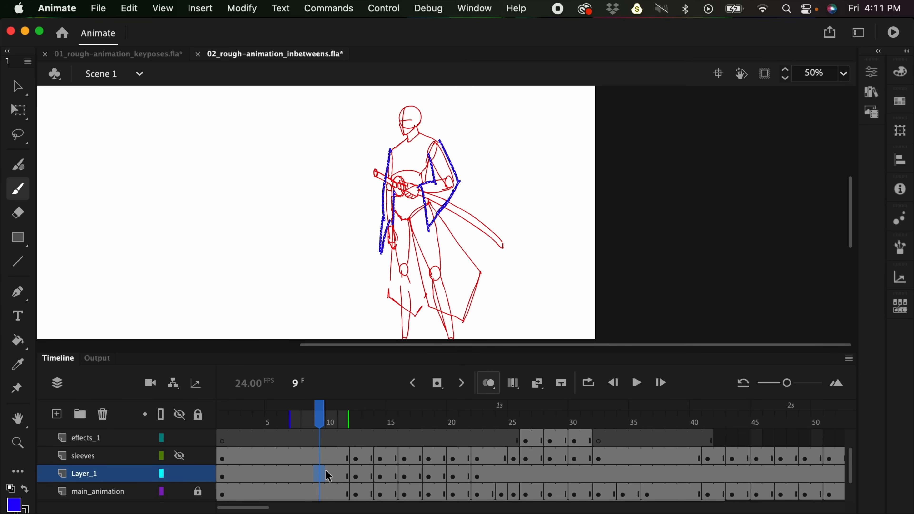
{"action": "scroll", "coordinate": [851, 464], "scroll_direction": "down", "scroll_amount": 1}
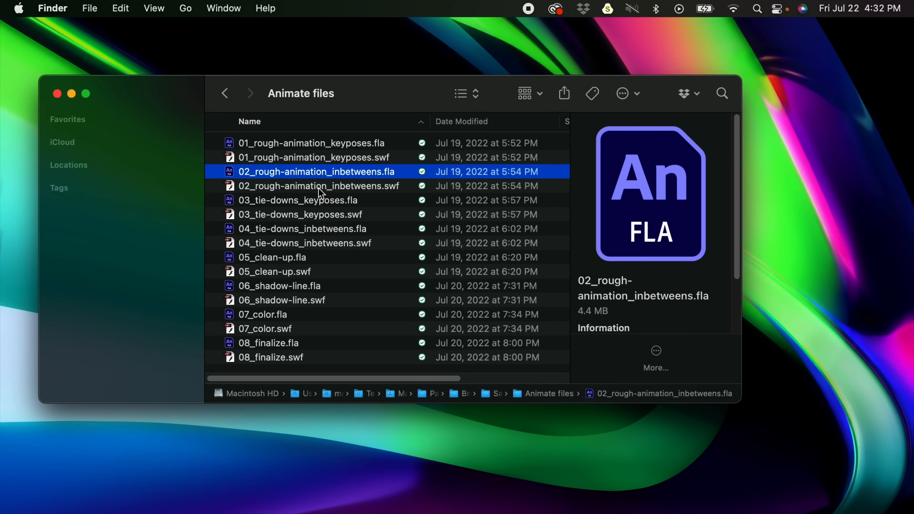
- Switch to Finder and open 03_tie-downs_keyposes.fla in Animate, with the whole stage in view
{"action": "left_click", "coordinate": [306, 201]}
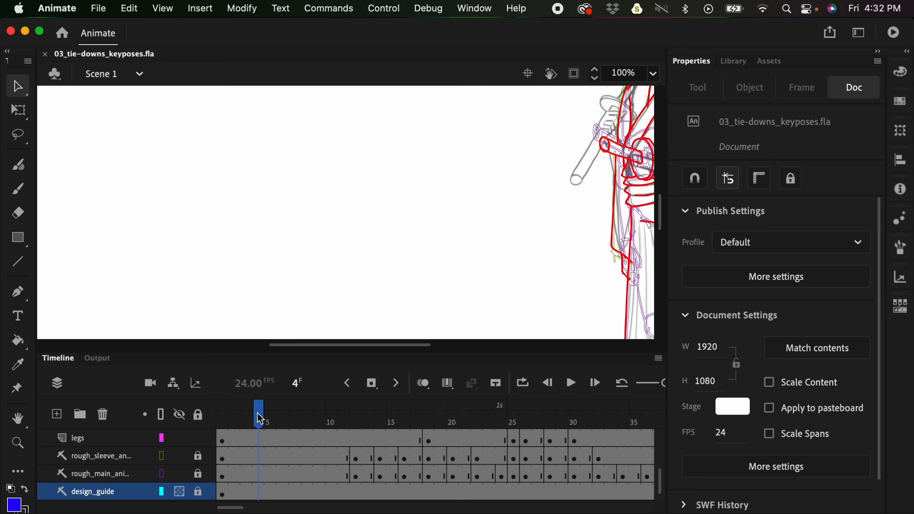
{"action": "key", "text": "super+minus"}
{"action": "key", "text": "super+minus"}
{"action": "key", "text": "super+equal"}
{"action": "key", "text": "super+minus"}
{"action": "left_click_drag", "start_coordinate": [476, 230], "coordinate": [457, 221]}
{"action": "left_click_drag", "start_coordinate": [448, 187], "coordinate": [465, 188]}
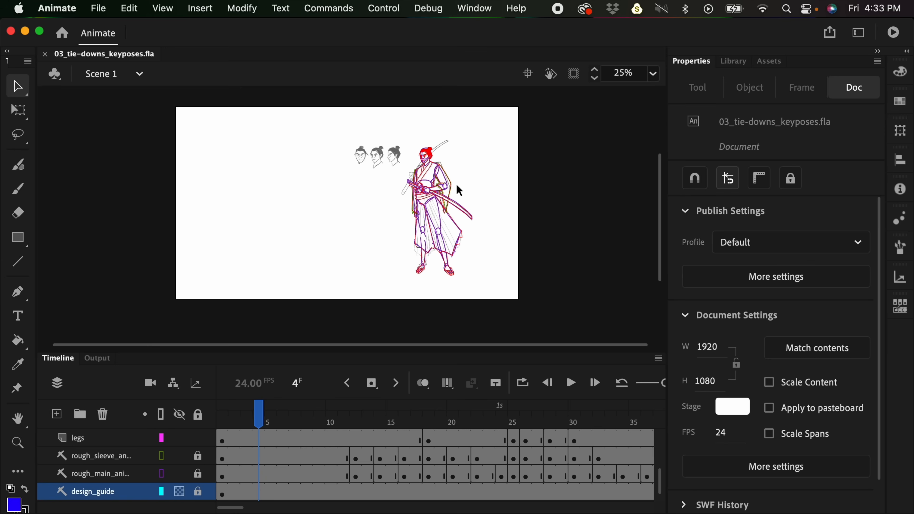
- Play through the tie-down key pose animation, and return the playhead to frame 1
{"action": "key", "text": "Return"}
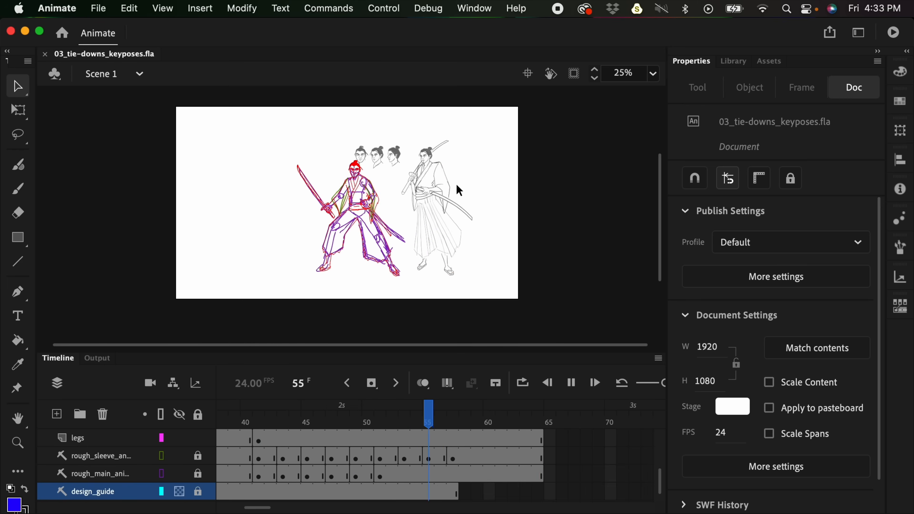
{"action": "key", "text": "Return"}
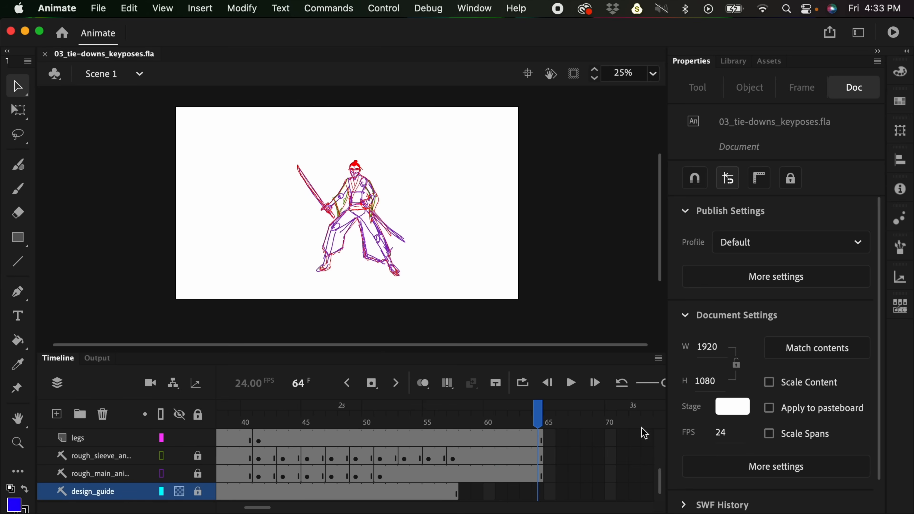
{"action": "left_click_drag", "start_coordinate": [538, 414], "coordinate": [164, 412]}
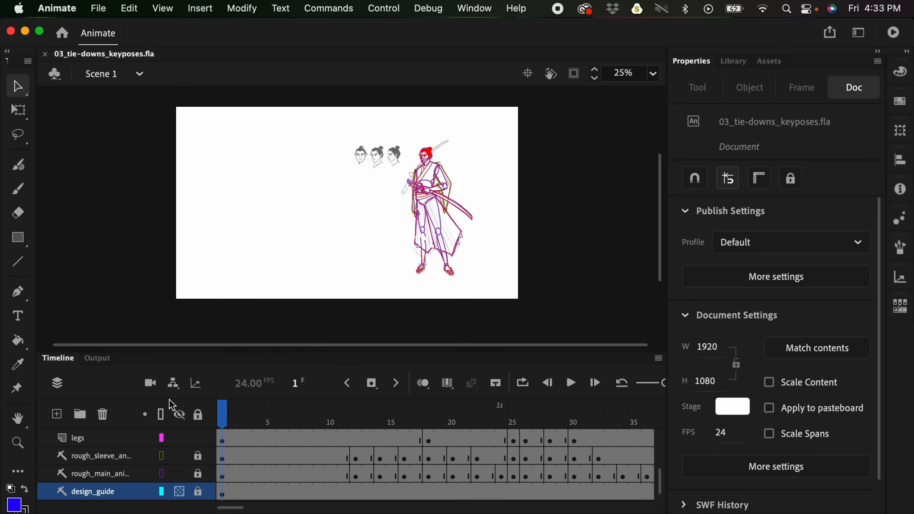
- Examine the head drawing over the rough at frame 1 and go to the crouching key pose at frame 18
{"action": "key", "text": "super+equal"}
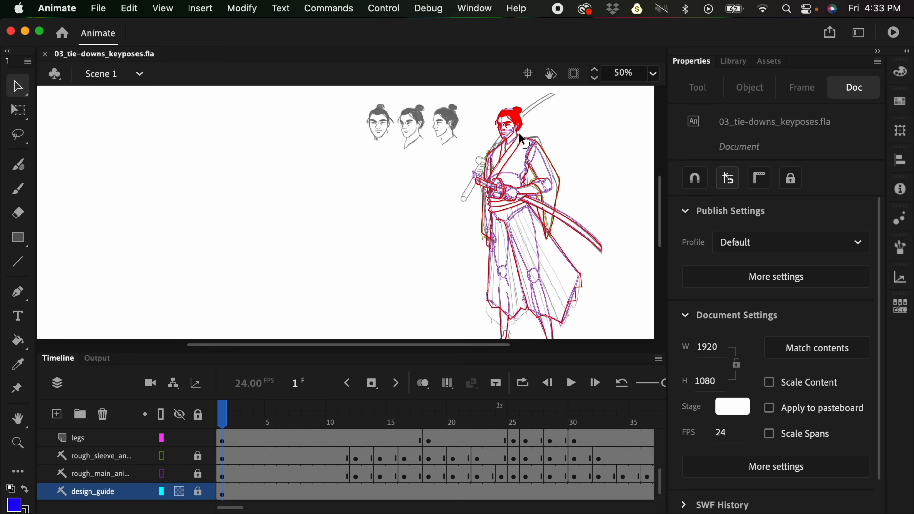
{"action": "left_click", "coordinate": [514, 125]}
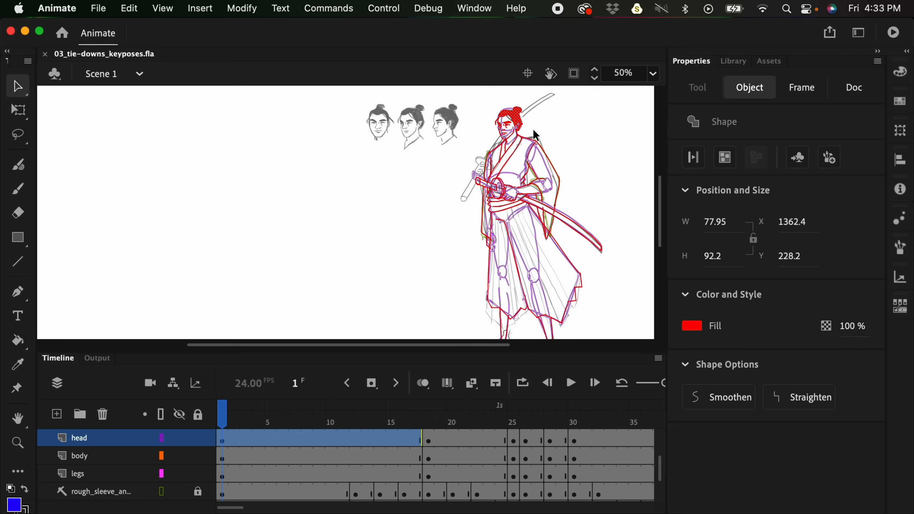
{"action": "left_click", "coordinate": [410, 423]}
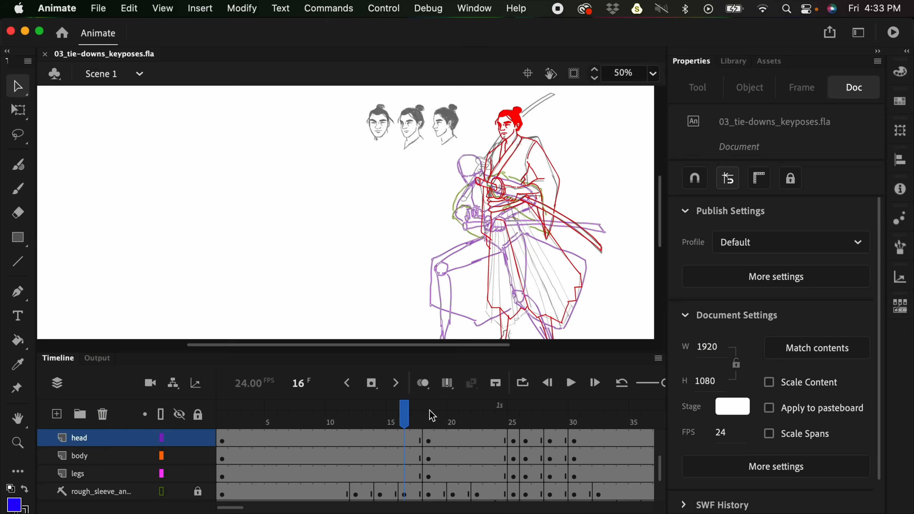
{"action": "left_click", "coordinate": [440, 417]}
{"action": "left_click_drag", "start_coordinate": [441, 420], "coordinate": [429, 418]}
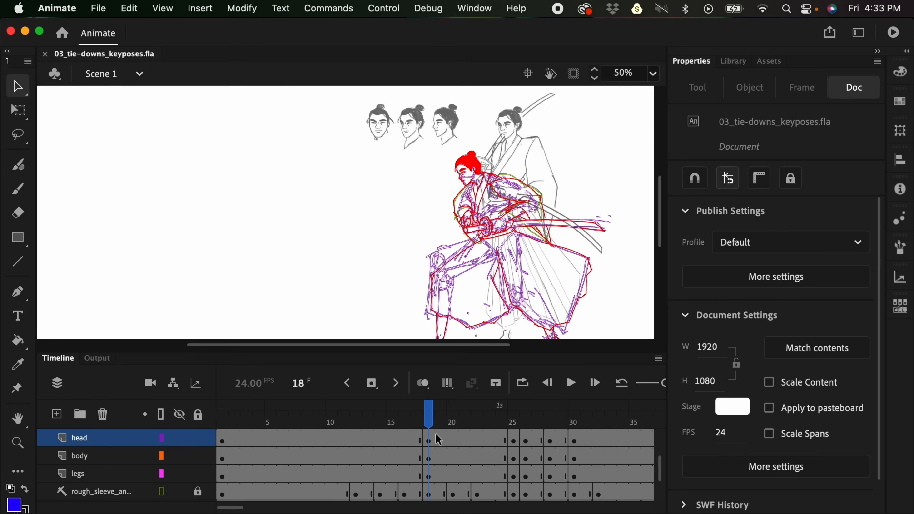
- Step through the key poses on the head, body and legs layers up to frame 31
{"action": "left_click", "coordinate": [416, 440]}
{"action": "left_click", "coordinate": [404, 458]}
{"action": "left_click", "coordinate": [407, 477]}
{"action": "left_click", "coordinate": [405, 440]}
{"action": "left_click", "coordinate": [440, 440]}
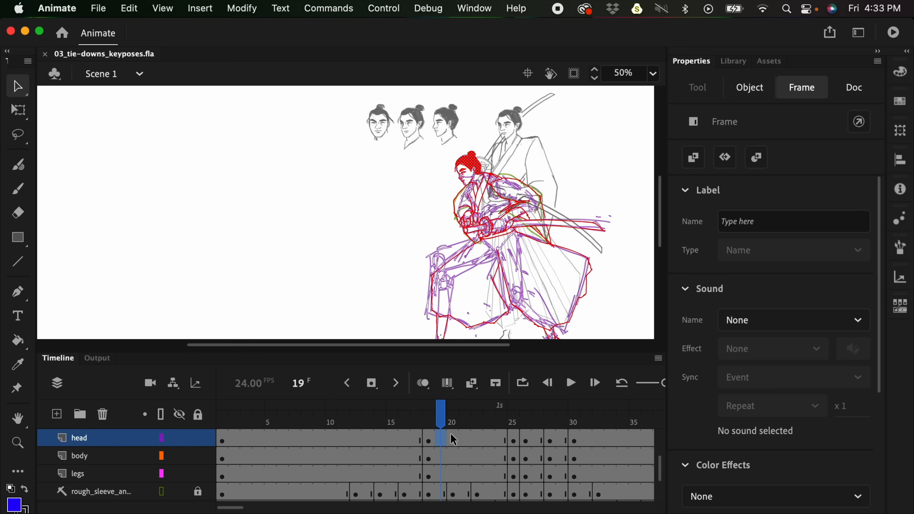
{"action": "left_click", "coordinate": [518, 440]}
{"action": "left_click", "coordinate": [526, 440]}
{"action": "left_click", "coordinate": [550, 440]}
{"action": "left_click", "coordinate": [586, 440]}
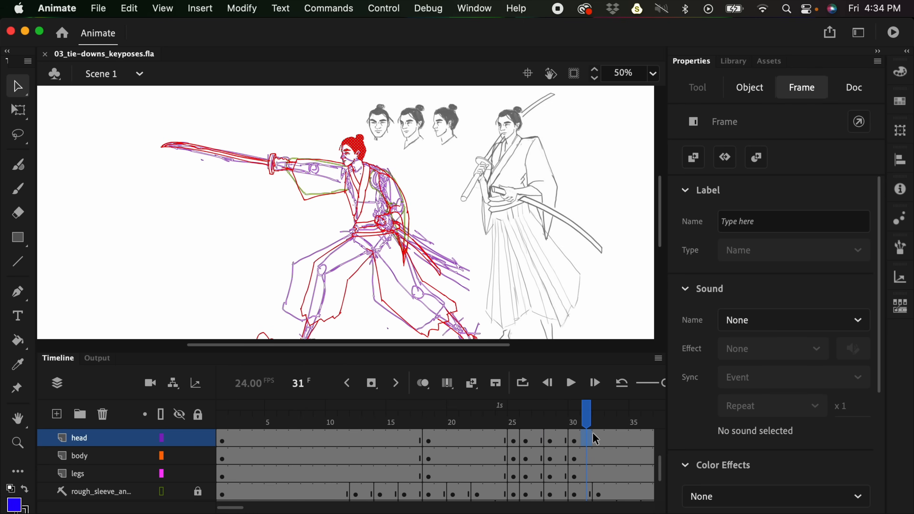
- Enlarge the timeline so the layers from effects_1 down to design_guide show together
{"action": "mouse_move", "coordinate": [246, 509]}
{"action": "left_mouse_down"}
{"action": "mouse_move", "coordinate": [275, 492]}
{"action": "mouse_move", "coordinate": [248, 509]}
{"action": "left_mouse_up"}
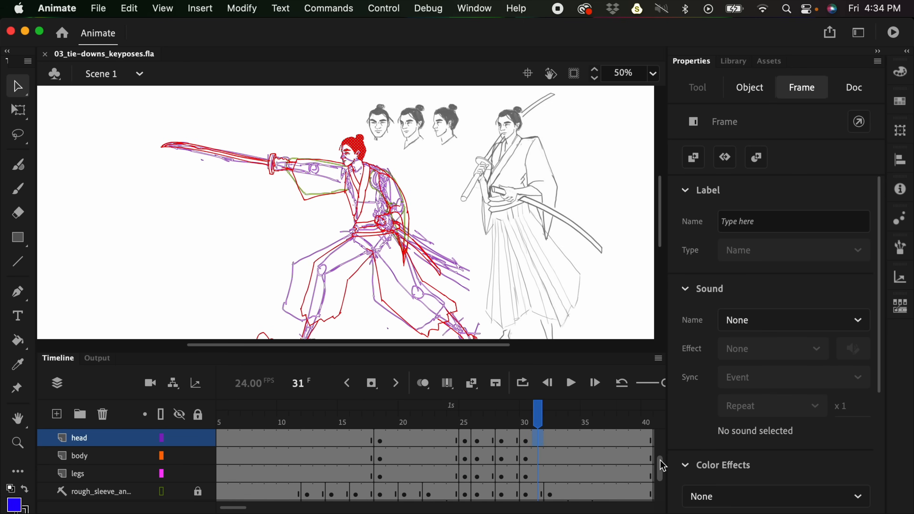
{"action": "scroll", "coordinate": [664, 466], "scroll_direction": "down", "scroll_amount": 2}
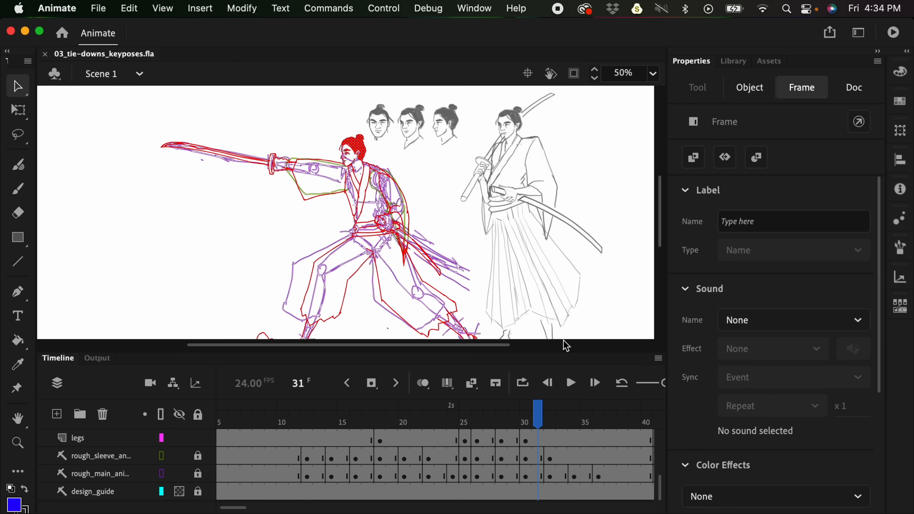
{"action": "left_click_drag", "start_coordinate": [563, 353], "coordinate": [555, 293]}
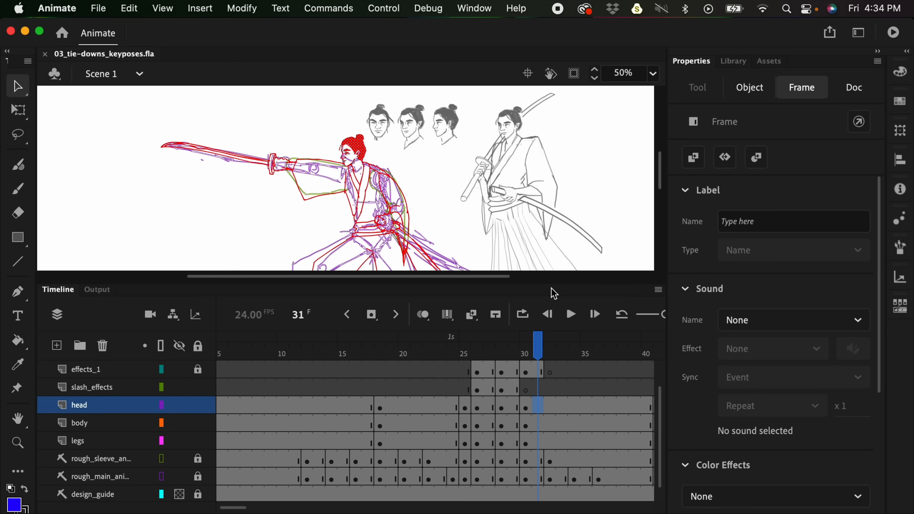
- Hide the rough sleeve and rough main animation guide layers
{"action": "left_click_drag", "start_coordinate": [302, 463], "coordinate": [572, 436]}
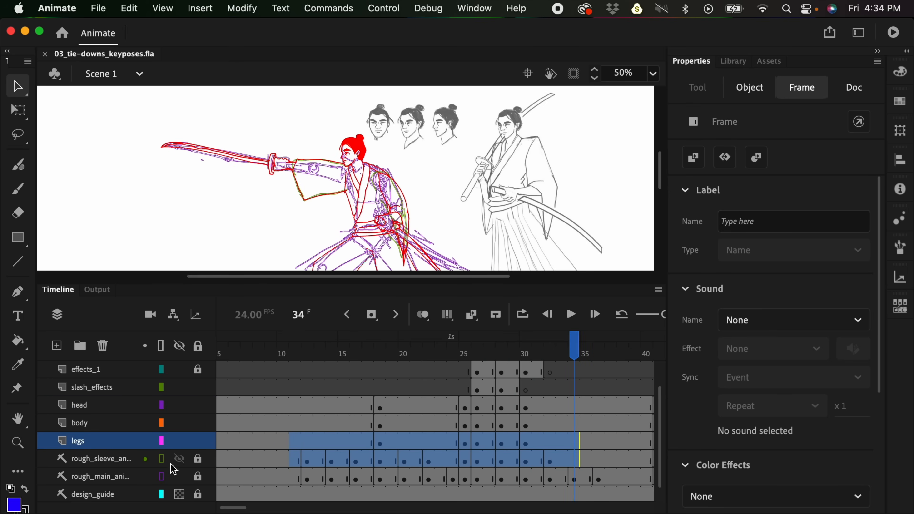
{"action": "left_click", "coordinate": [130, 462]}
{"action": "left_click", "coordinate": [124, 476]}
{"action": "left_click", "coordinate": [125, 462]}
{"action": "left_click", "coordinate": [126, 475]}
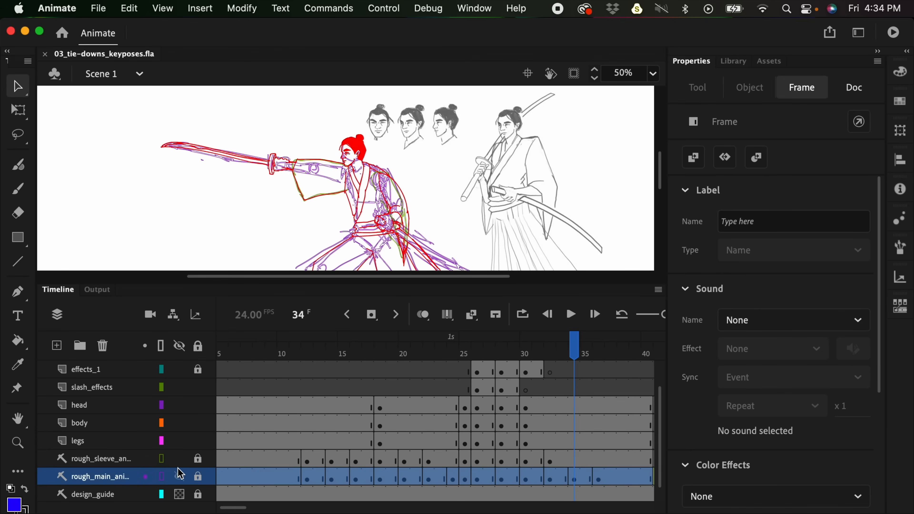
{"action": "left_click", "coordinate": [178, 460]}
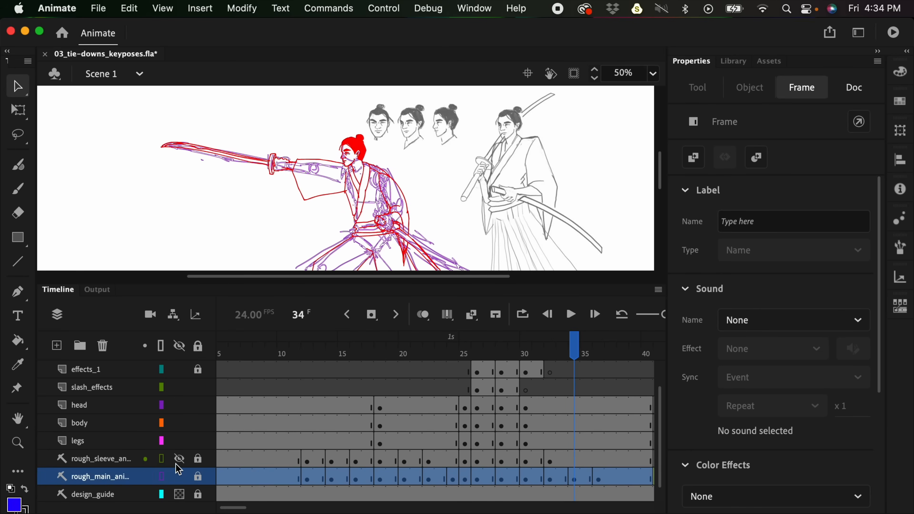
{"action": "left_click", "coordinate": [180, 476]}
- Play the tie-down drawings from frame 7 with the rough guide layers hidden
{"action": "left_click", "coordinate": [248, 389]}
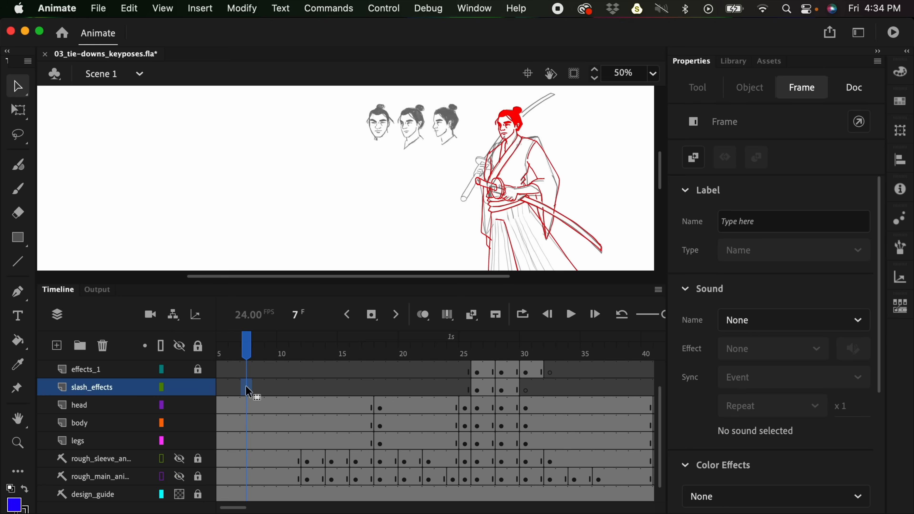
{"action": "key", "text": "super+minus"}
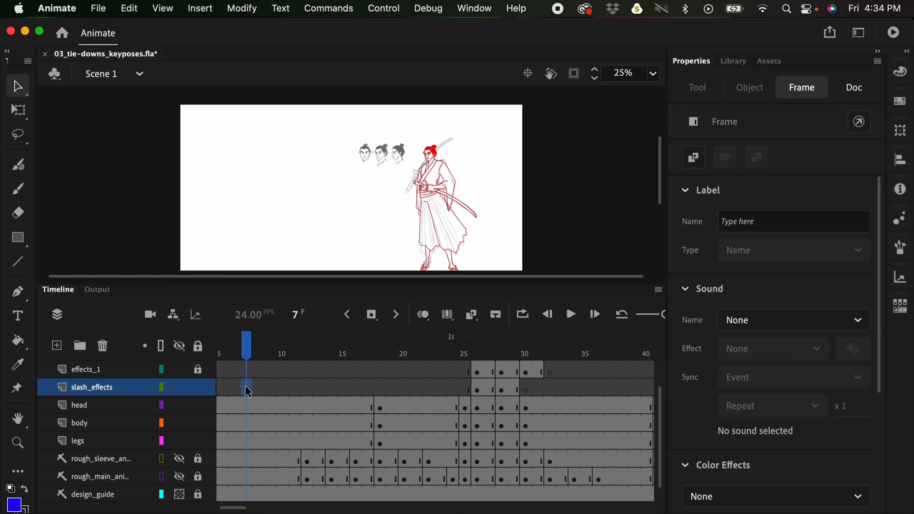
{"action": "left_click_drag", "start_coordinate": [534, 218], "coordinate": [537, 184]}
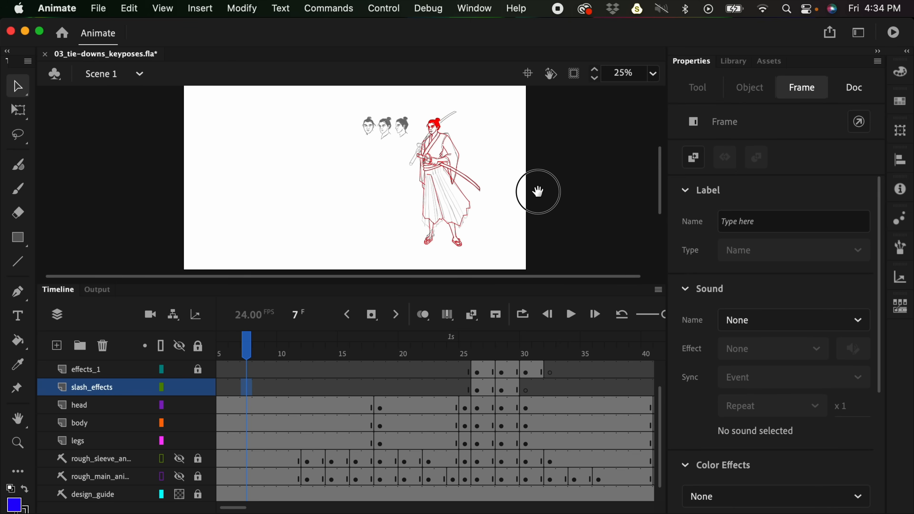
{"action": "key", "text": "Return"}
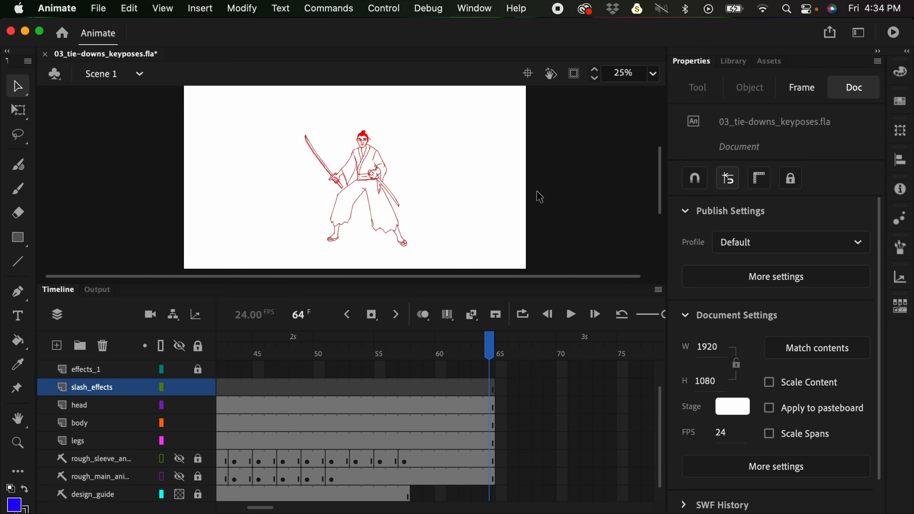
{"action": "key", "text": "Return"}
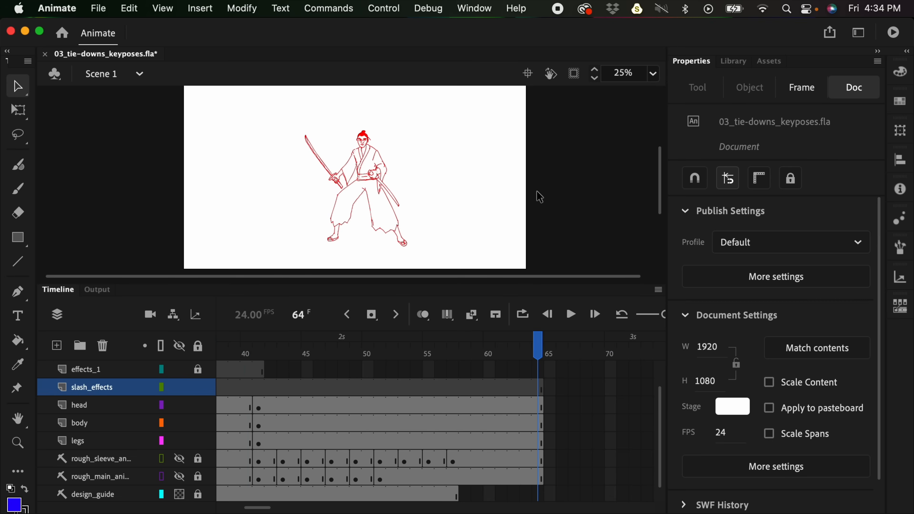
- Examine the line work of the hands, belt and trousers of the final pose at frame 64
{"action": "key", "text": "super+equal"}
{"action": "key", "text": "super+equal"}
{"action": "key", "text": "super+equal"}
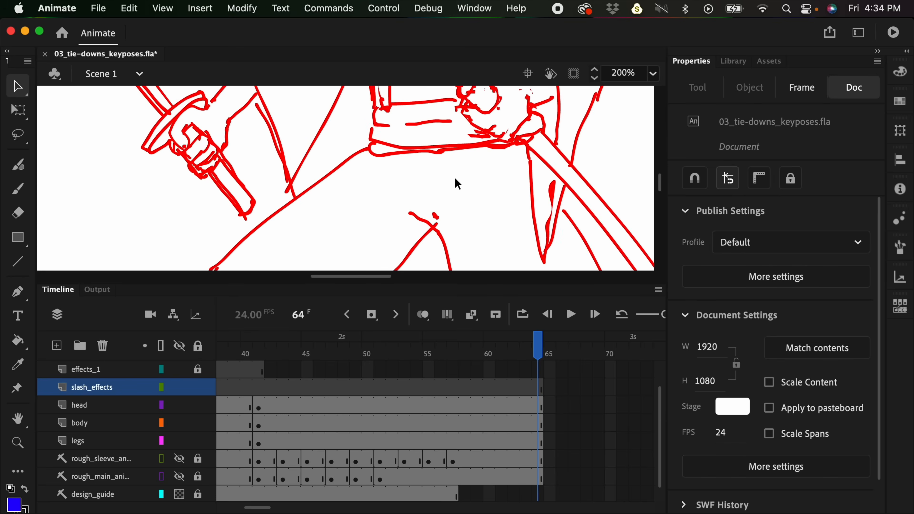
{"action": "mouse_move", "coordinate": [508, 176]}
{"action": "left_mouse_down"}
{"action": "mouse_move", "coordinate": [446, 254]}
{"action": "mouse_move", "coordinate": [452, 247]}
{"action": "left_mouse_up"}
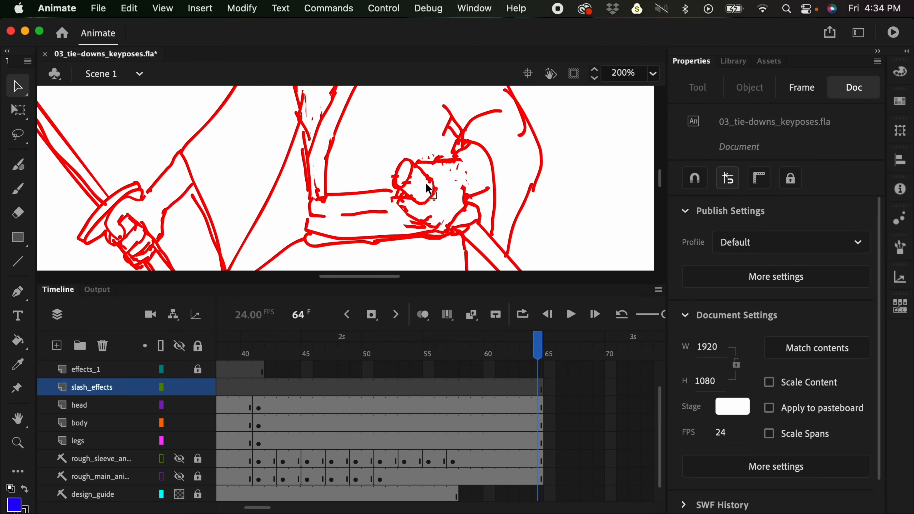
{"action": "key", "text": "super+minus"}
{"action": "key", "text": "super+minus"}
{"action": "key", "text": "super+equal"}
{"action": "key", "text": "super+equal"}
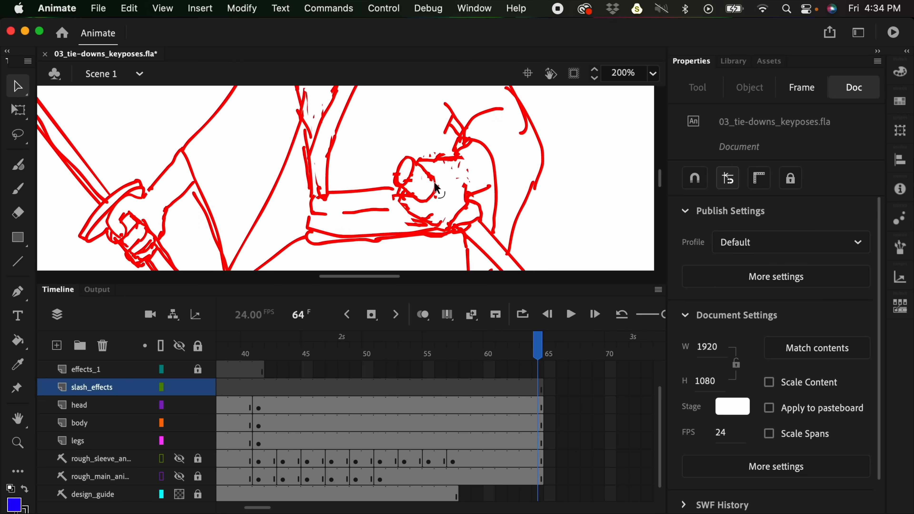
{"action": "key", "text": "super+minus"}
{"action": "key", "text": "super+minus"}
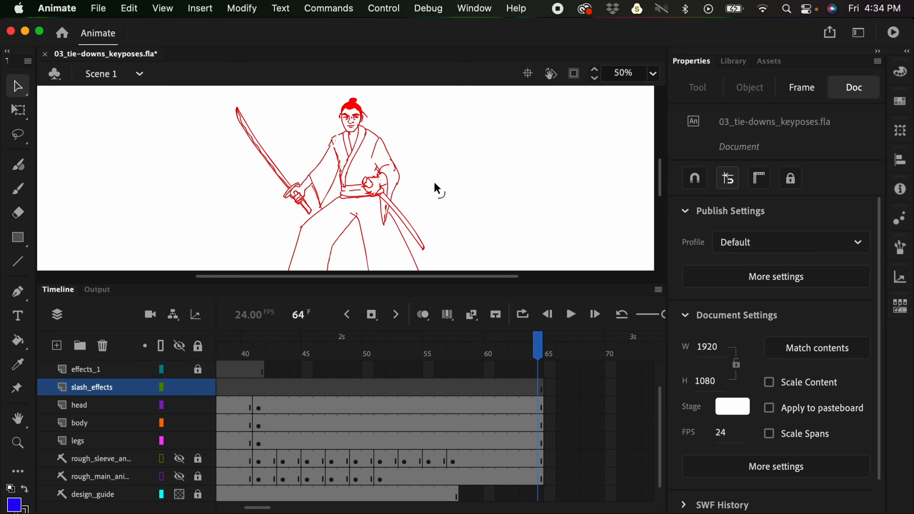
{"action": "left_click_drag", "start_coordinate": [441, 210], "coordinate": [459, 163]}
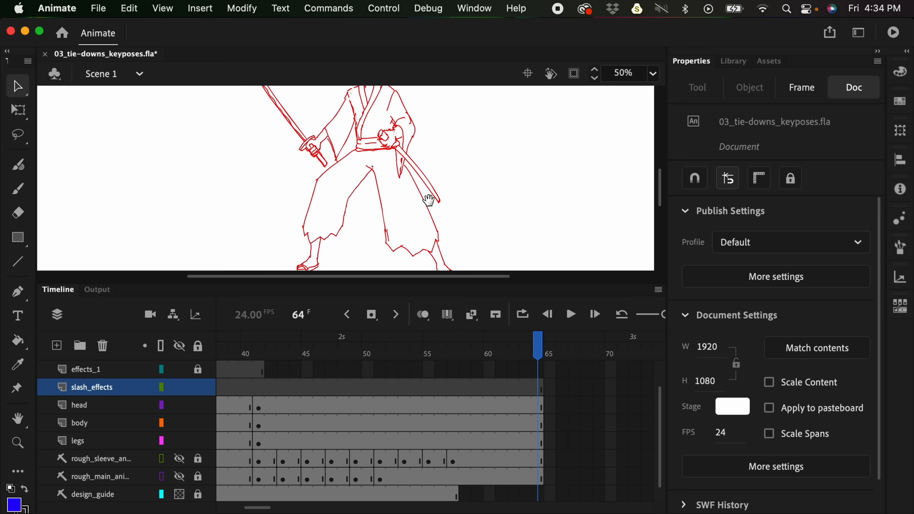
- Scrub between frames 31 and 7 to compare the legs and clothing of the tie-down poses
{"action": "left_click_drag", "start_coordinate": [337, 351], "coordinate": [586, 338]}
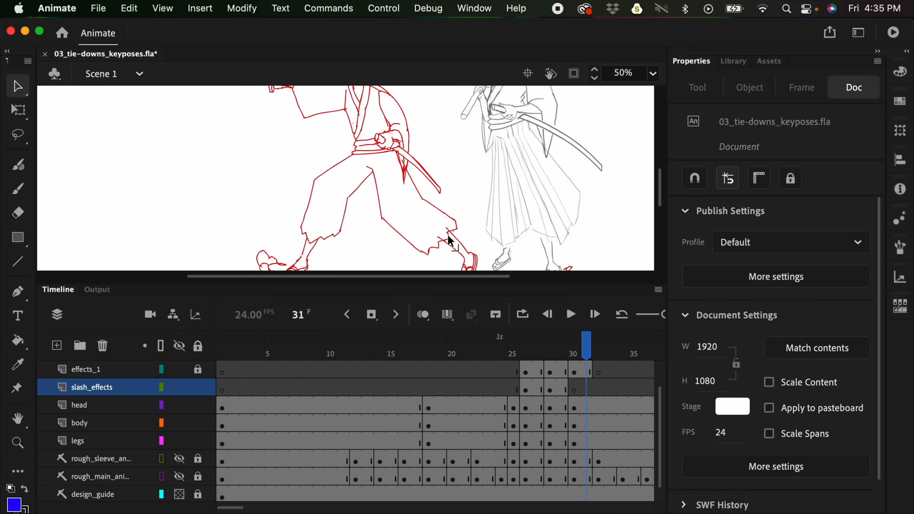
{"action": "left_click_drag", "start_coordinate": [376, 356], "coordinate": [296, 369]}
{"action": "key", "text": "space"}
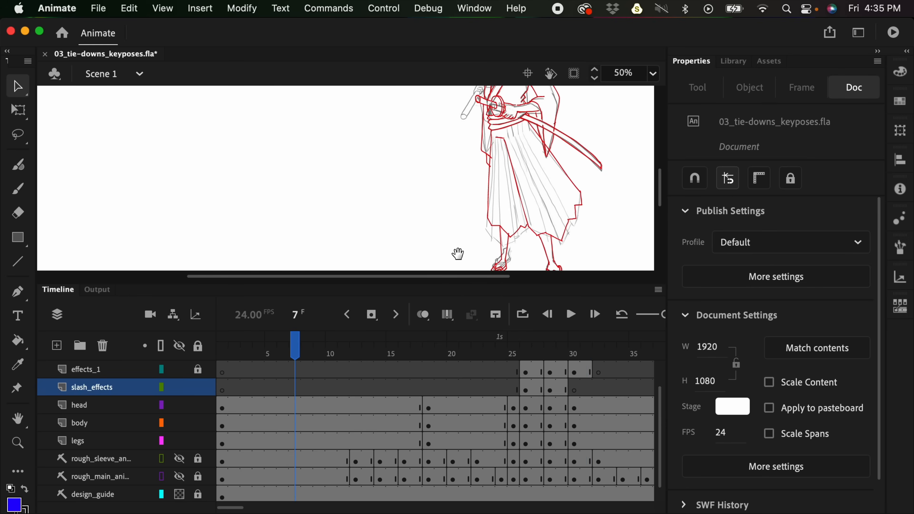
{"action": "left_click_drag", "start_coordinate": [458, 248], "coordinate": [444, 223]}
- Show both rough guide layers over the standing pose at frame 7 to compare the legs, and hide them again
{"action": "left_click", "coordinate": [181, 463]}
{"action": "left_click", "coordinate": [180, 476]}
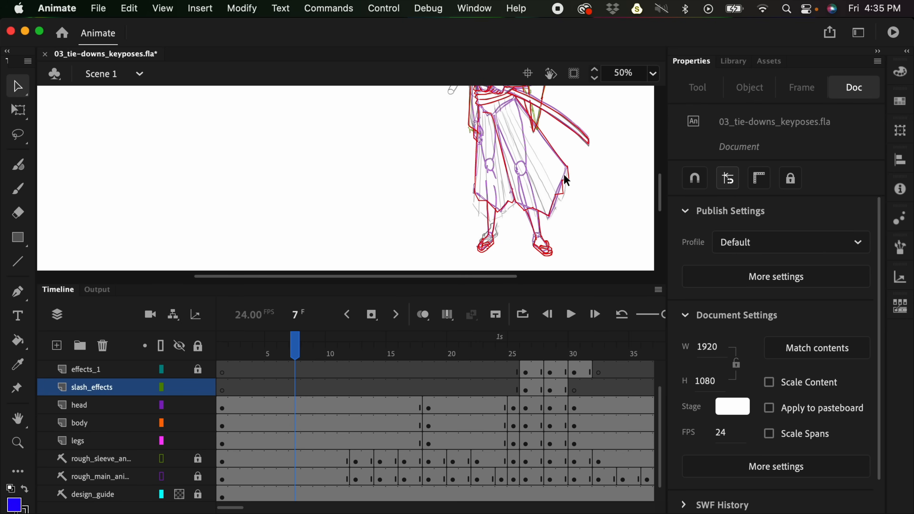
{"action": "left_click_drag", "start_coordinate": [180, 459], "coordinate": [180, 476]}
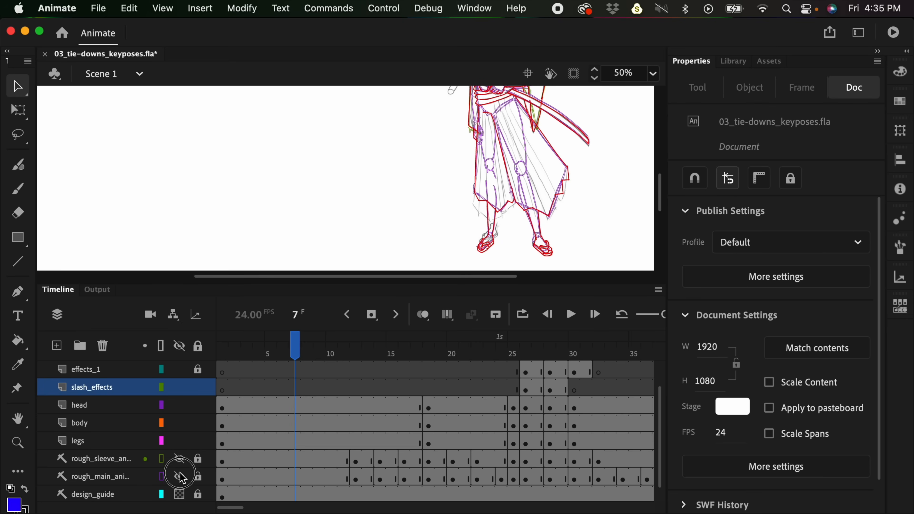
- Play the animation from frame 25 to review the tie-downs together with the effects layers
{"action": "key", "text": "super+minus"}
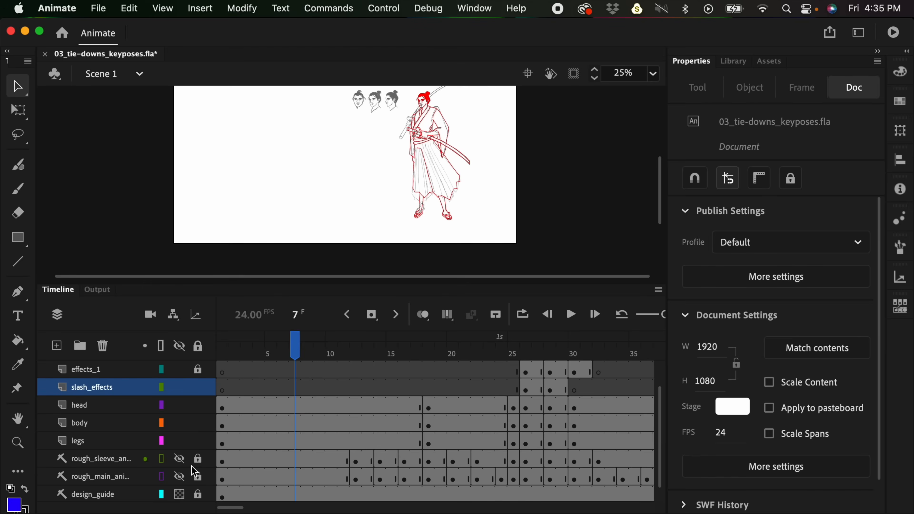
{"action": "left_click_drag", "start_coordinate": [392, 377], "coordinate": [608, 408]}
{"action": "left_click", "coordinate": [608, 408]}
{"action": "left_click", "coordinate": [513, 396]}
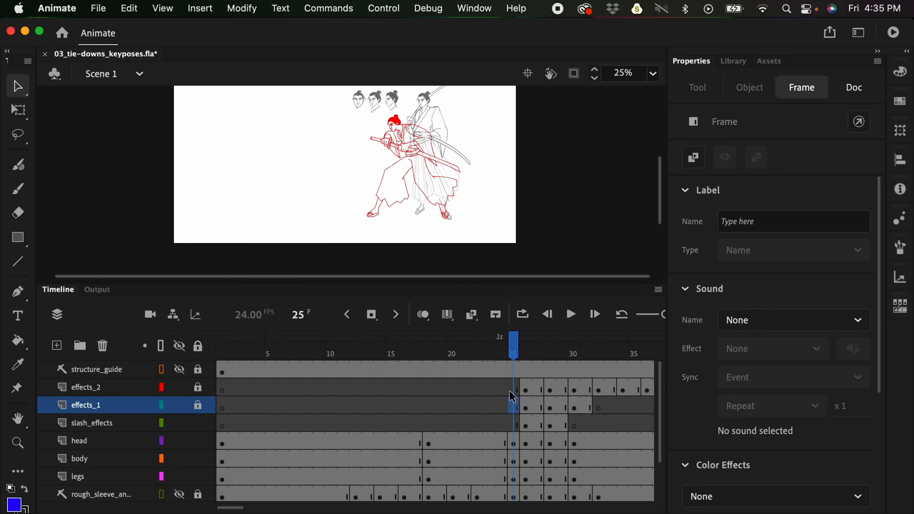
{"action": "key", "text": "Return"}
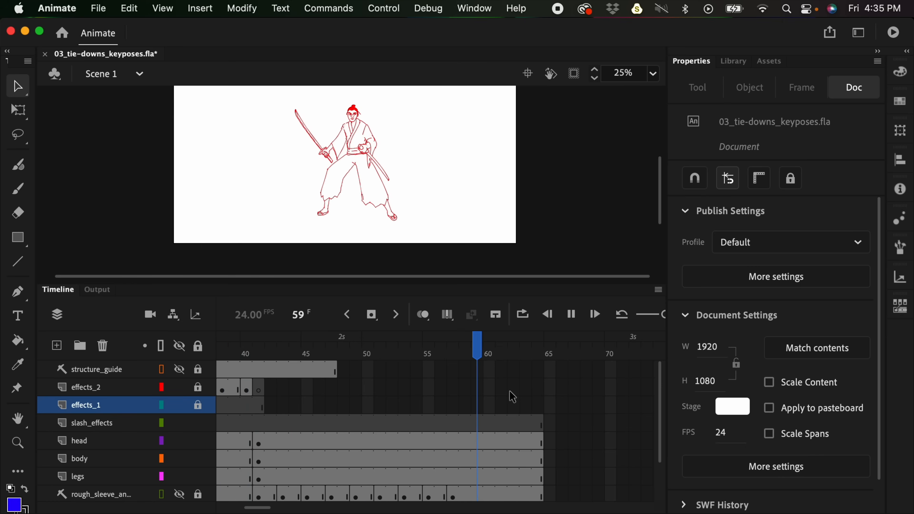
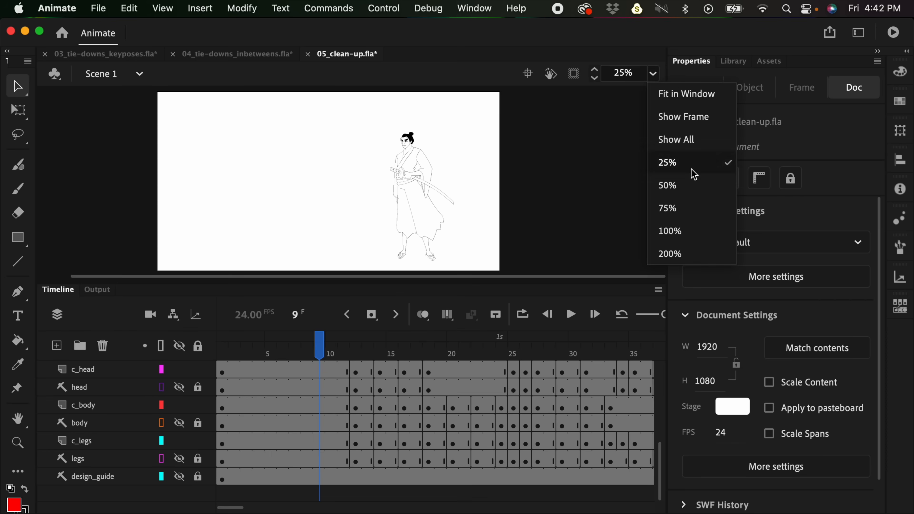
- Fit the stage in the window and play the clean-up animation from frame 9
{"action": "left_click", "coordinate": [704, 94]}
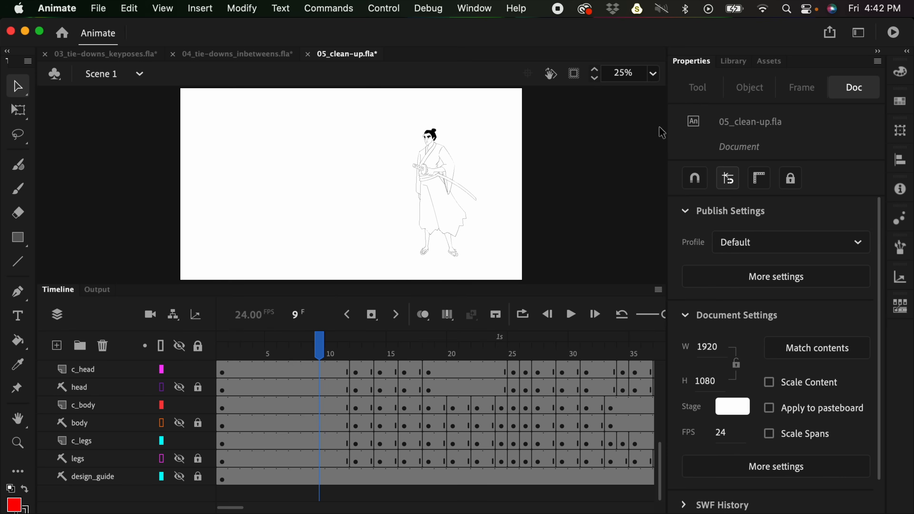
{"action": "key", "text": "Return"}
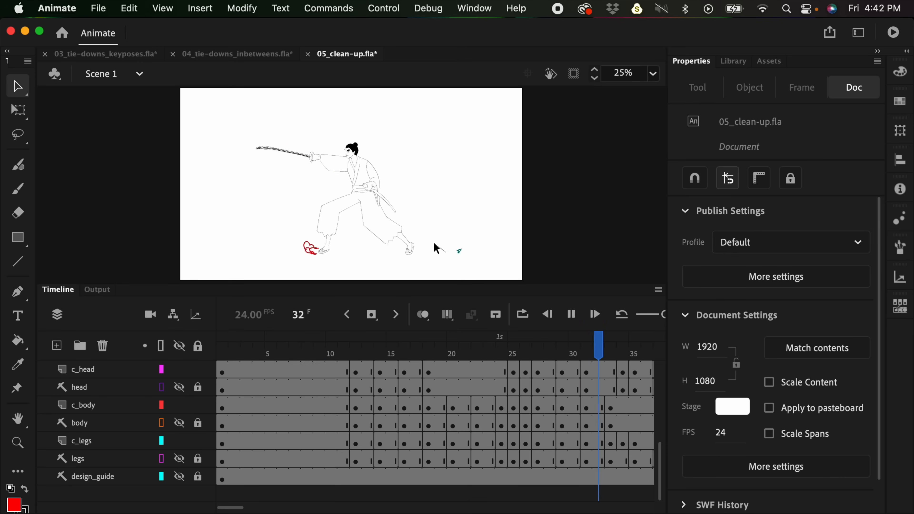
{"action": "key", "text": "Return"}
- Hide the smears, effects_2, effects_1 and slash_effects guide layers, checking the poses at frames 26 and 28
{"action": "left_click_drag", "start_coordinate": [295, 355], "coordinate": [526, 331]}
{"action": "mouse_move", "coordinate": [661, 456]}
{"action": "left_mouse_down"}
{"action": "mouse_move", "coordinate": [664, 398]}
{"action": "mouse_move", "coordinate": [662, 407]}
{"action": "left_mouse_up"}
{"action": "left_click", "coordinate": [180, 459]}
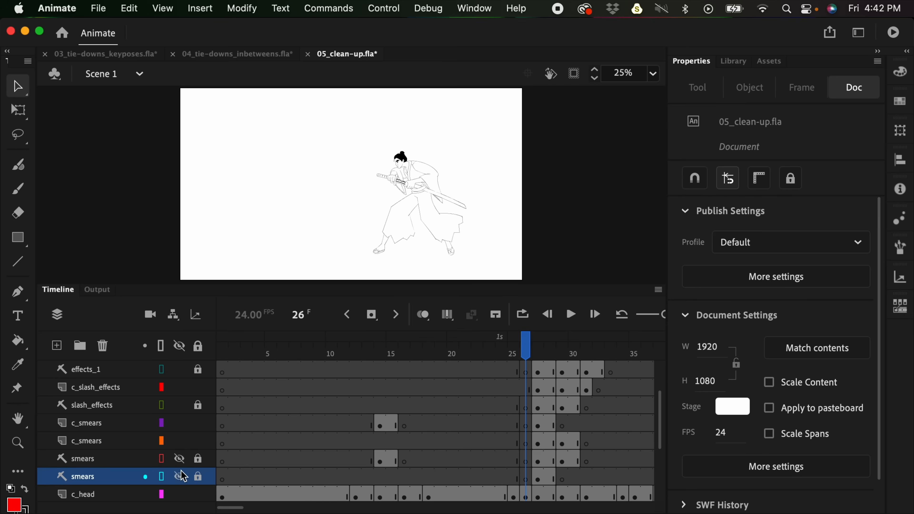
{"action": "left_click_drag", "start_coordinate": [668, 425], "coordinate": [660, 389]}
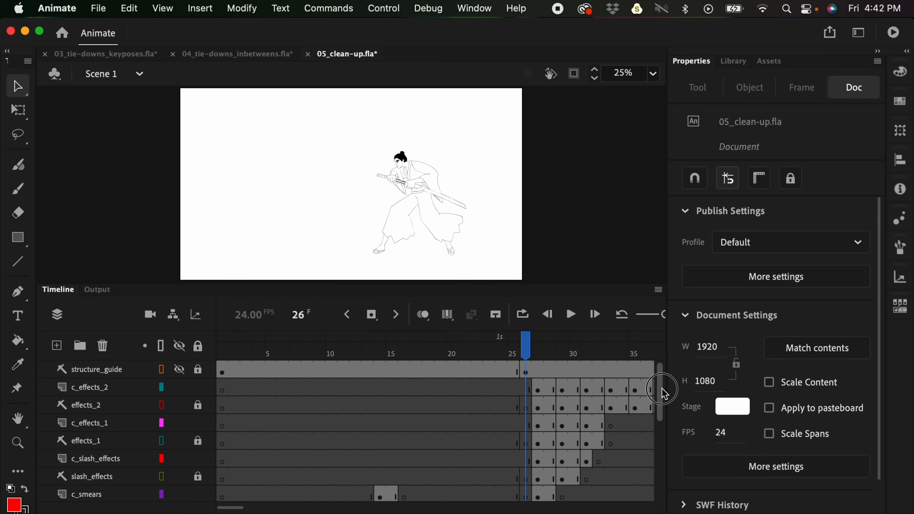
{"action": "left_click", "coordinate": [552, 345]}
{"action": "left_click", "coordinate": [180, 406]}
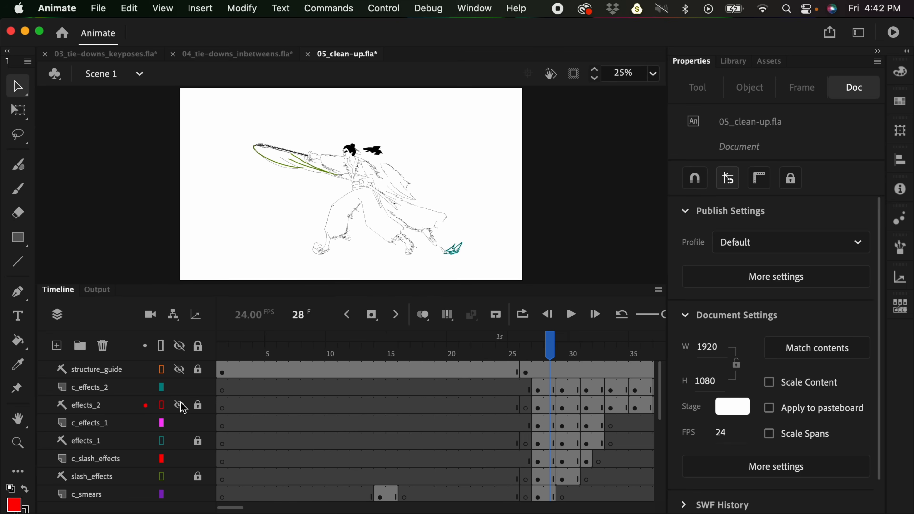
{"action": "left_click", "coordinate": [180, 441]}
{"action": "left_click", "coordinate": [180, 478]}
- Play and scrub the clean-up line art from about frame 11 through frame 65, and return to frame 1
{"action": "scroll", "coordinate": [659, 413], "scroll_direction": "down", "scroll_amount": 1}
{"action": "scroll", "coordinate": [659, 414], "scroll_direction": "up", "scroll_amount": 1}
{"action": "left_click_drag", "start_coordinate": [659, 390], "coordinate": [653, 457]}
{"action": "left_click", "coordinate": [349, 344]}
{"action": "key", "text": "Return"}
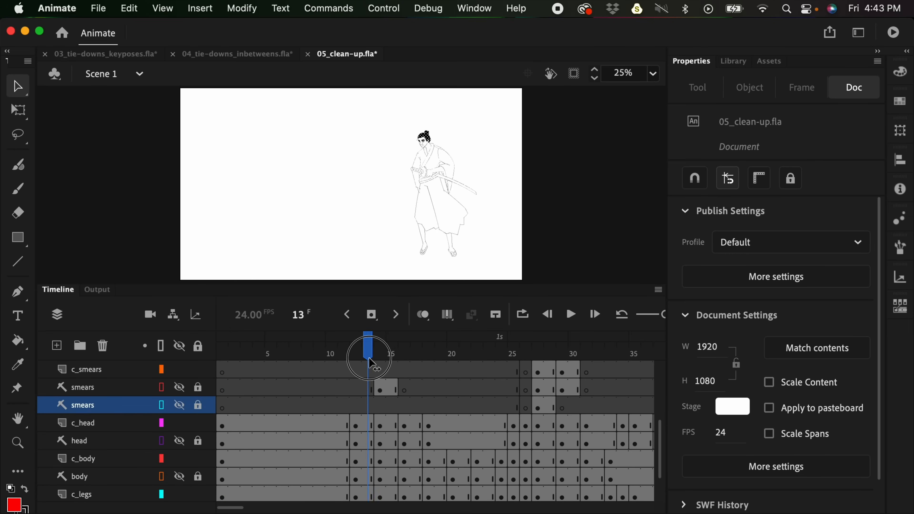
{"action": "left_click_drag", "start_coordinate": [435, 352], "coordinate": [661, 352]}
{"action": "left_click_drag", "start_coordinate": [287, 507], "coordinate": [233, 506]}
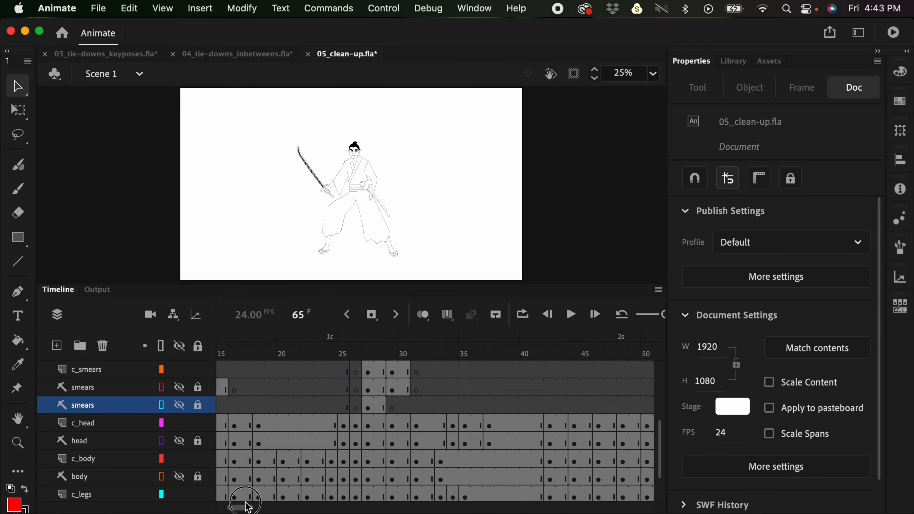
{"action": "left_click_drag", "start_coordinate": [308, 347], "coordinate": [229, 357]}
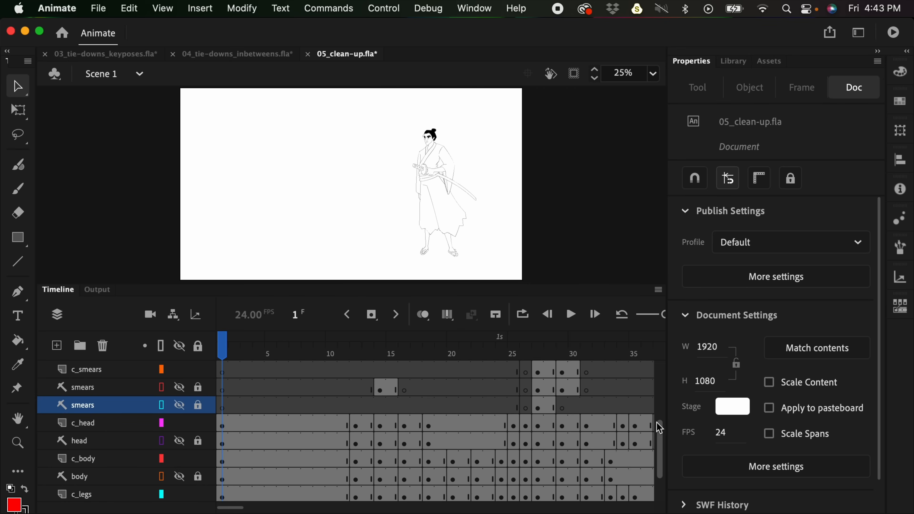
- Show the legs, design_guide, head and body guide layers over the standing pose at frame 1
{"action": "left_click_drag", "start_coordinate": [659, 425], "coordinate": [658, 461]}
{"action": "left_click", "coordinate": [180, 460]}
{"action": "left_click", "coordinate": [180, 477]}
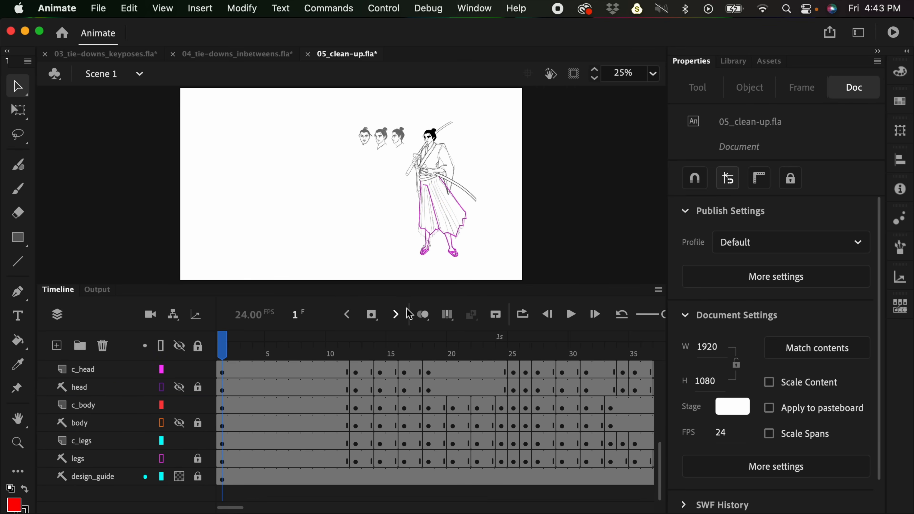
{"action": "left_click", "coordinate": [179, 387]}
{"action": "left_click_drag", "start_coordinate": [659, 454], "coordinate": [659, 433]}
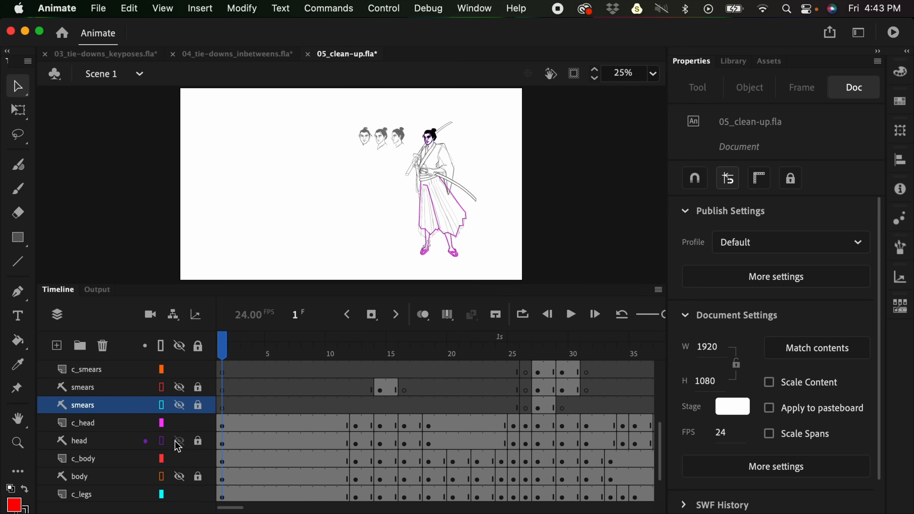
{"action": "left_click", "coordinate": [180, 478]}
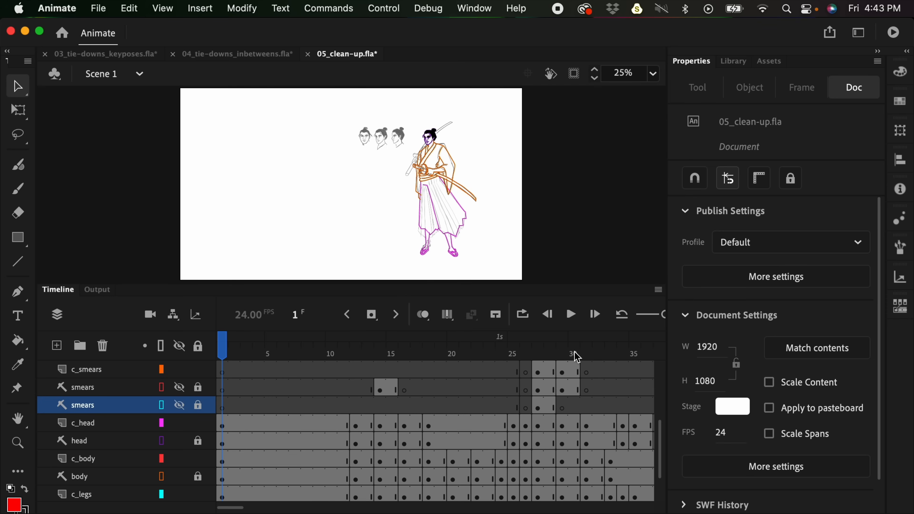
- Compare the clean line art of the standing samurai's head, robe and trousers with the design and tie-down guides
{"action": "key", "text": "super+="}
{"action": "left_click_drag", "start_coordinate": [544, 117], "coordinate": [506, 161]}
{"action": "scroll", "coordinate": [511, 216], "scroll_direction": "down", "scroll_amount": 5}
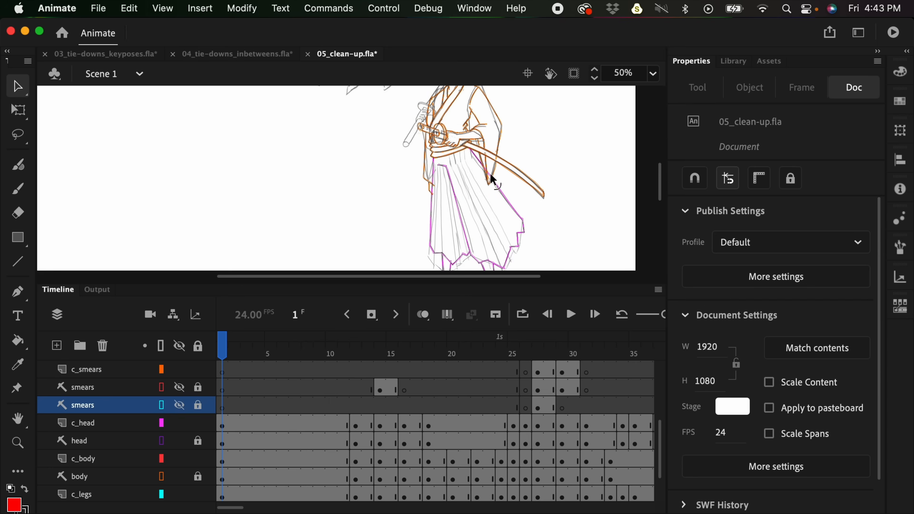
{"action": "scroll", "coordinate": [495, 230], "scroll_direction": "up", "scroll_amount": 7}
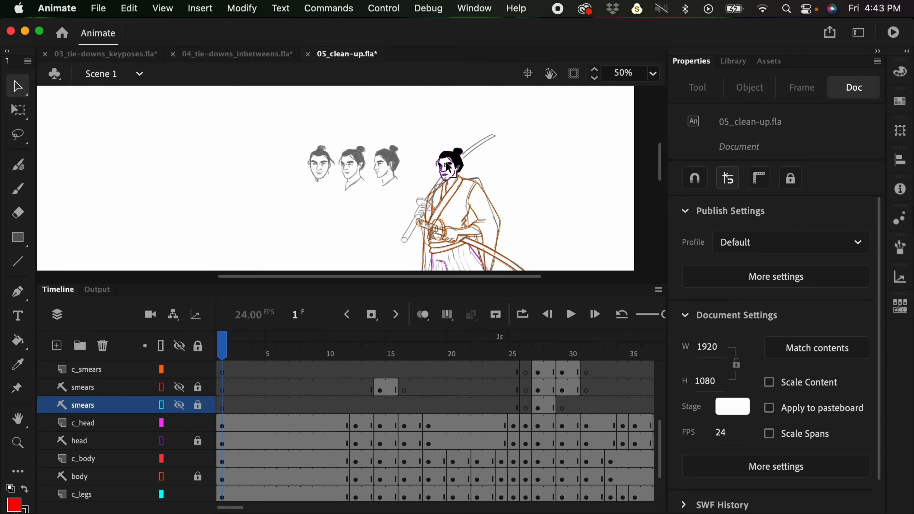
{"action": "scroll", "coordinate": [487, 196], "scroll_direction": "down", "scroll_amount": 2}
- Examine closely how the clean lines at the shoulder and sleeve follow the tie-down and design guides at frame 11
{"action": "mouse_move", "coordinate": [333, 346]}
{"action": "left_mouse_down"}
{"action": "mouse_move", "coordinate": [440, 351]}
{"action": "mouse_move", "coordinate": [333, 356]}
{"action": "mouse_move", "coordinate": [343, 344]}
{"action": "left_mouse_up"}
{"action": "key", "text": "super+equal"}
{"action": "key", "text": "super+equal"}
{"action": "key", "text": "super+minus"}
{"action": "key", "text": "super+equal"}
{"action": "left_click_drag", "start_coordinate": [628, 196], "coordinate": [333, 242]}
{"action": "key", "text": "super+equal"}
{"action": "key", "text": "super+equal"}
{"action": "key", "text": "super+minus"}
{"action": "left_click_drag", "start_coordinate": [607, 185], "coordinate": [418, 237]}
{"action": "key", "text": "super+equal"}
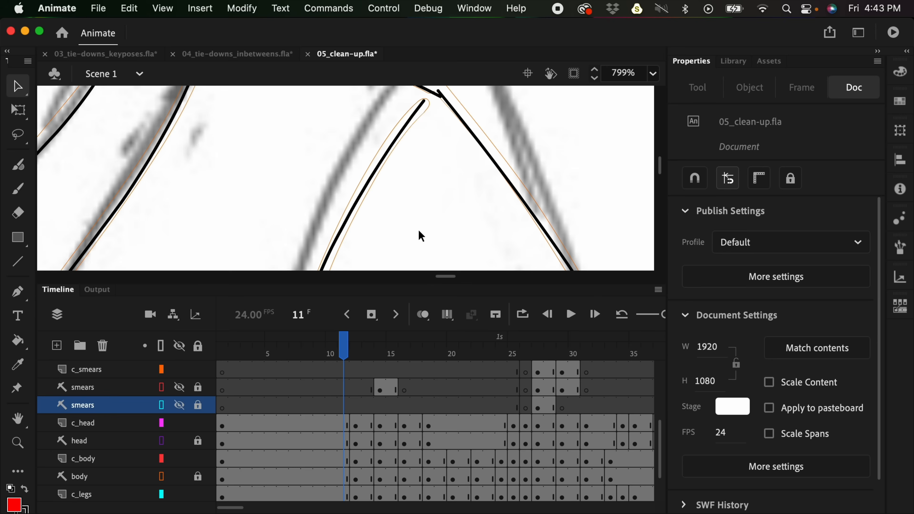
{"action": "left_click_drag", "start_coordinate": [496, 196], "coordinate": [485, 246]}
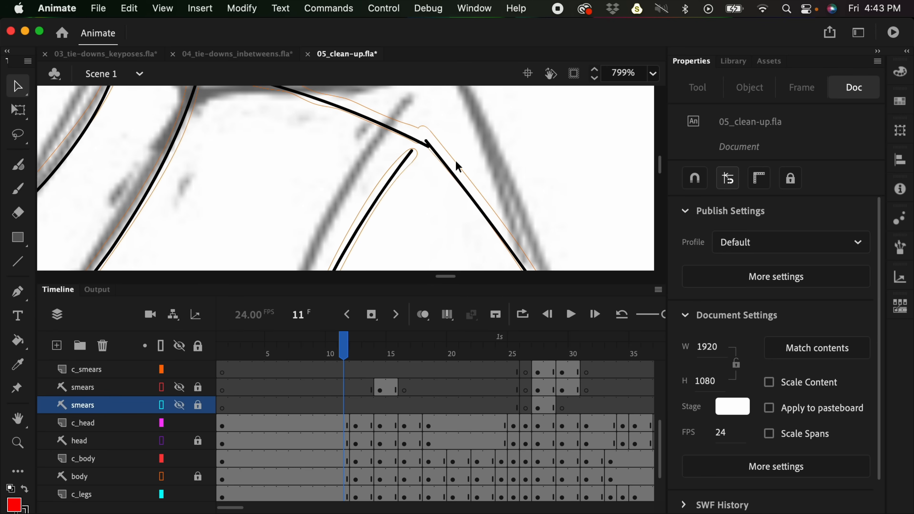
{"action": "key", "text": "super+minus"}
{"action": "key", "text": "super+minus"}
{"action": "key", "text": "super+minus"}
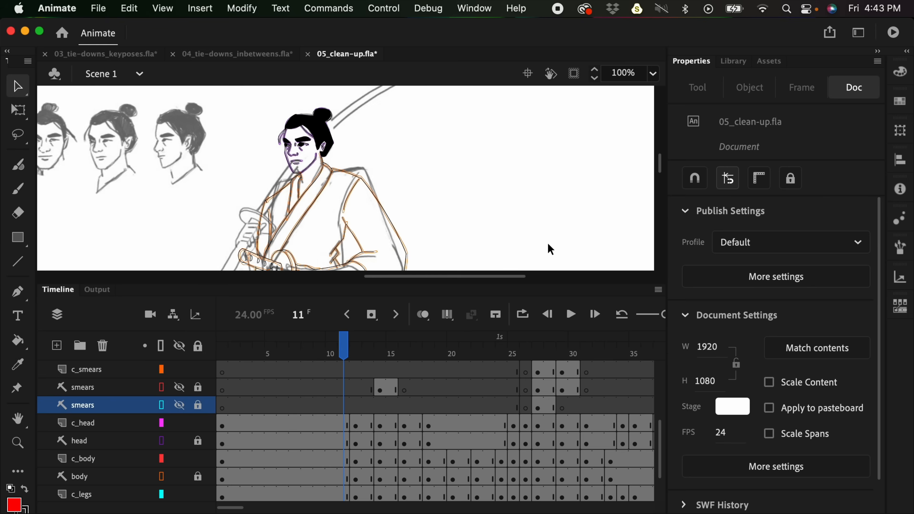
{"action": "key", "text": "super+minus"}
- Hide the head, body, legs and design_guide layers again and return to frame 1
{"action": "left_click", "coordinate": [179, 440]}
{"action": "left_click", "coordinate": [179, 476]}
{"action": "scroll", "coordinate": [657, 473], "scroll_direction": "down", "scroll_amount": 3}
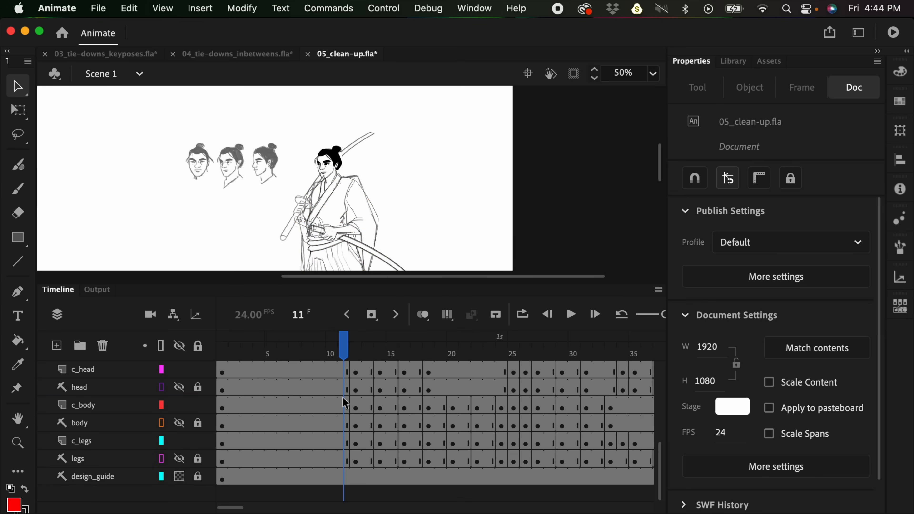
{"action": "key", "text": "super+minus"}
{"action": "key", "text": "Return"}
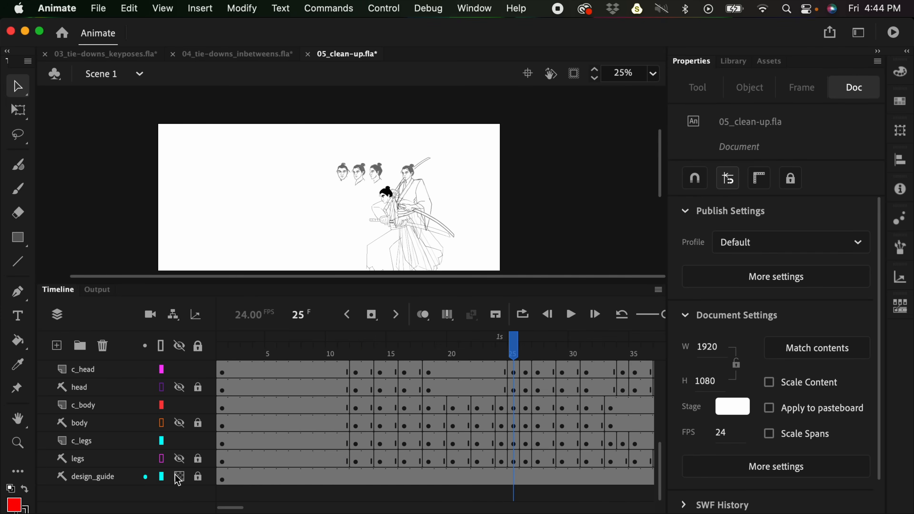
{"action": "left_click", "coordinate": [179, 477]}
{"action": "left_click", "coordinate": [214, 356]}
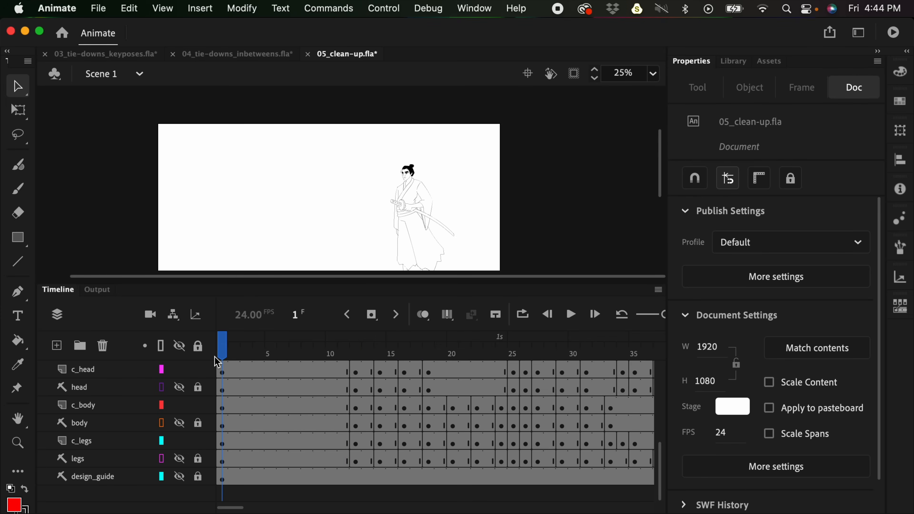
- Play the clean-up animation from frame 1 with the whole figure in view
{"action": "key", "text": "Return"}
{"action": "key", "text": "Return"}
{"action": "key", "text": "space"}
{"action": "left_click_drag", "start_coordinate": [428, 221], "coordinate": [458, 177]}
{"action": "left_click", "coordinate": [222, 336]}
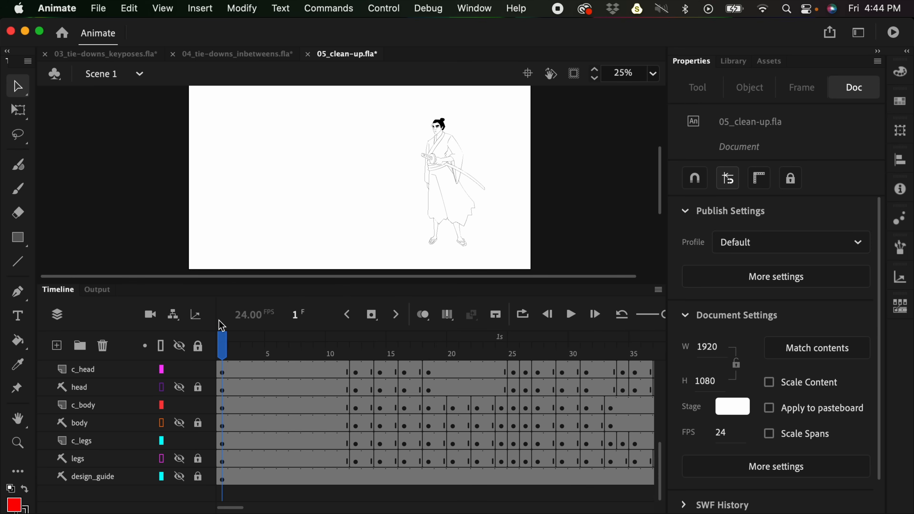
{"action": "key", "text": "Return"}
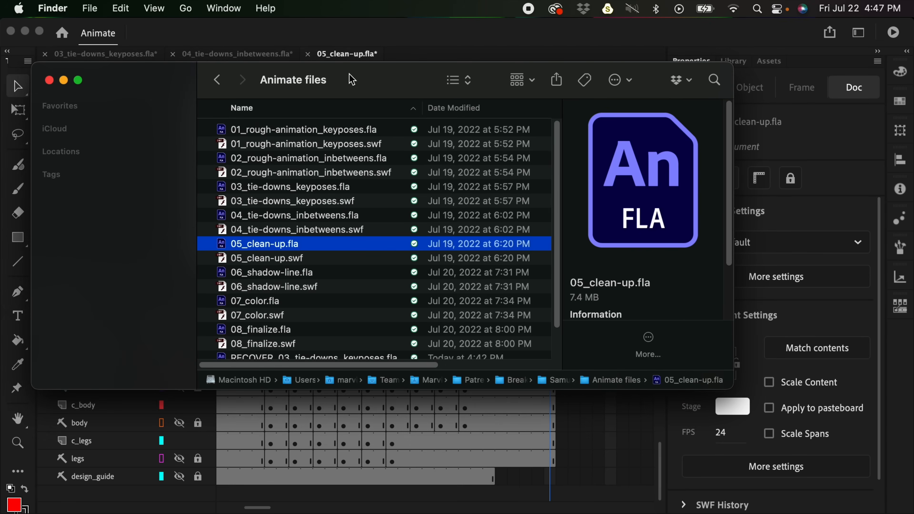
- Open 06_shadow-line.fla from the Animate files folder and examine the red shadow lines on the samurai's face and sleeve
{"action": "left_click", "coordinate": [285, 274]}
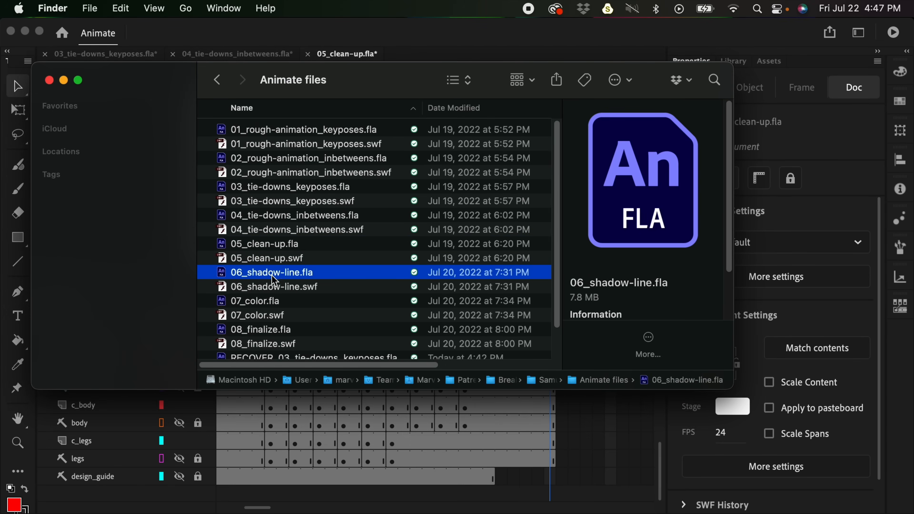
{"action": "double_click", "coordinate": [282, 274]}
{"action": "left_click_drag", "start_coordinate": [588, 208], "coordinate": [464, 198]}
{"action": "scroll", "coordinate": [464, 198], "scroll_direction": "up", "scroll_amount": 5}
{"action": "scroll", "coordinate": [465, 198], "scroll_direction": "right", "scroll_amount": 4}
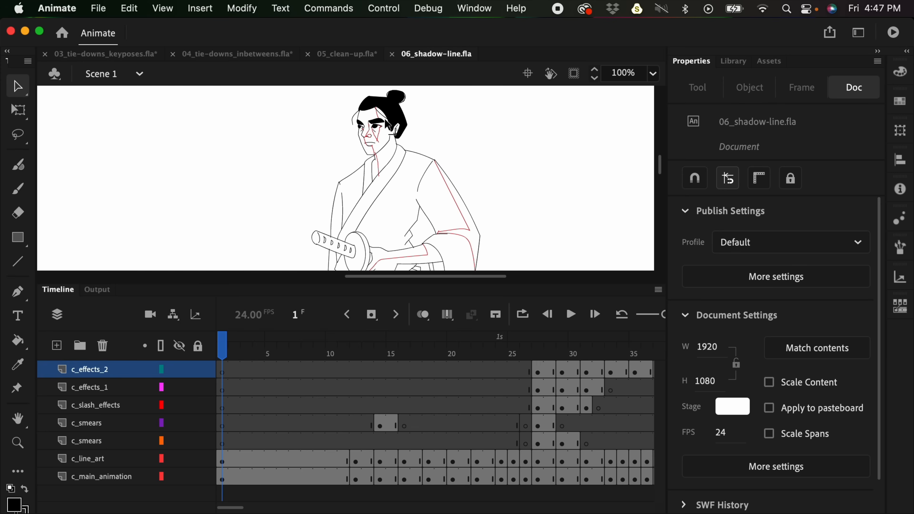
{"action": "left_click_drag", "start_coordinate": [452, 174], "coordinate": [538, 171]}
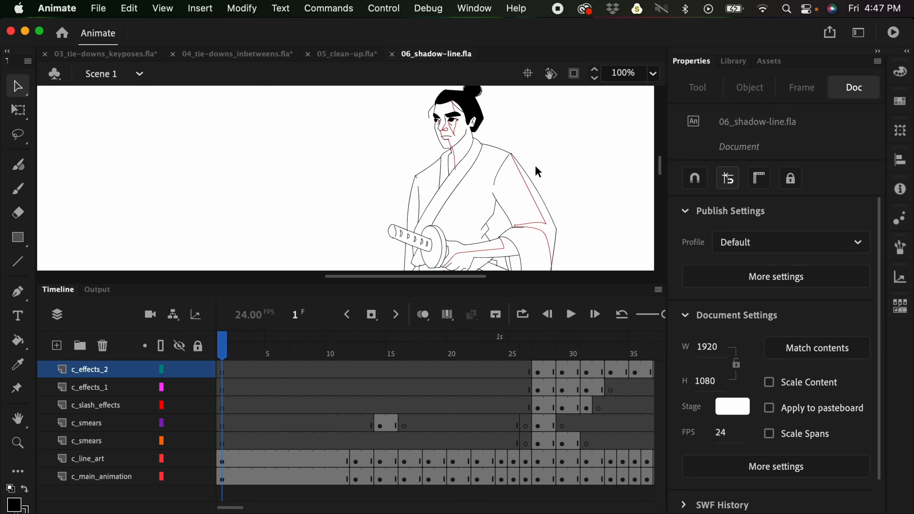
{"action": "left_click_drag", "start_coordinate": [452, 202], "coordinate": [538, 204]}
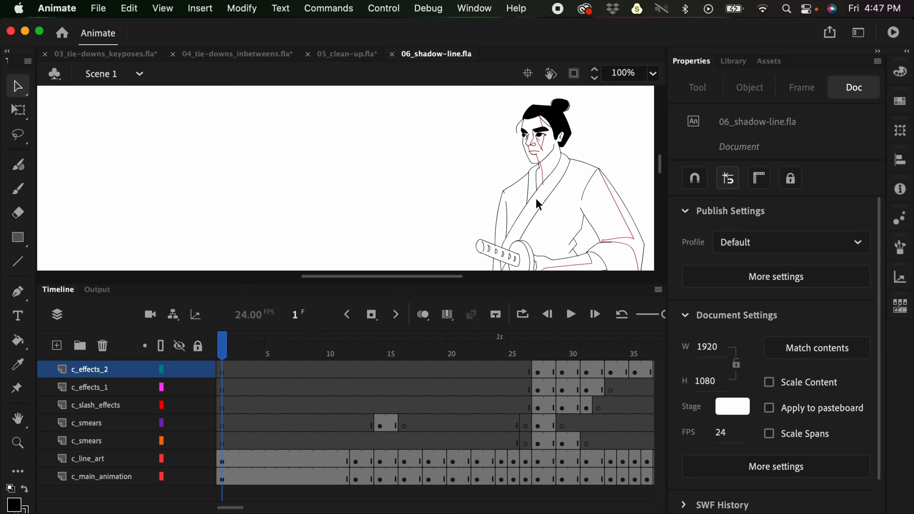
- Switch to the Oval tool and set its fill color to #00CCFF
{"action": "left_click_drag", "start_coordinate": [18, 237], "coordinate": [74, 287]}
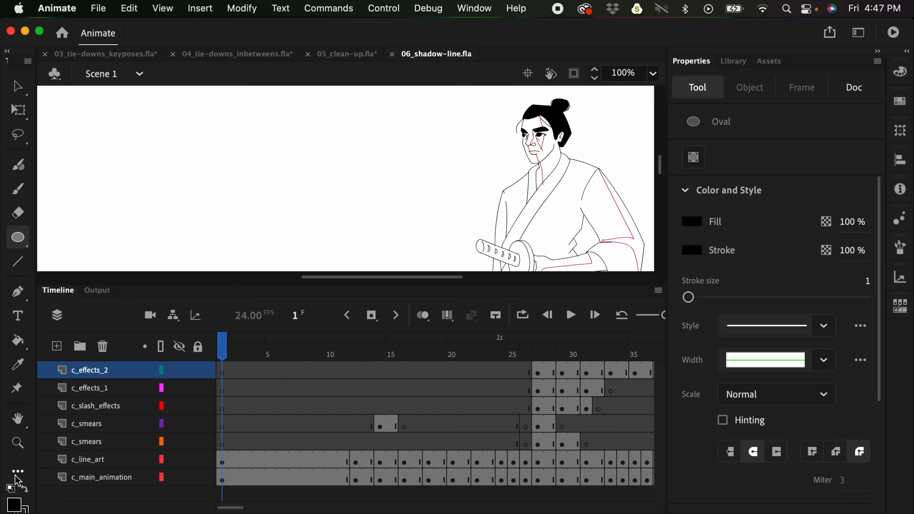
{"action": "left_click", "coordinate": [15, 504]}
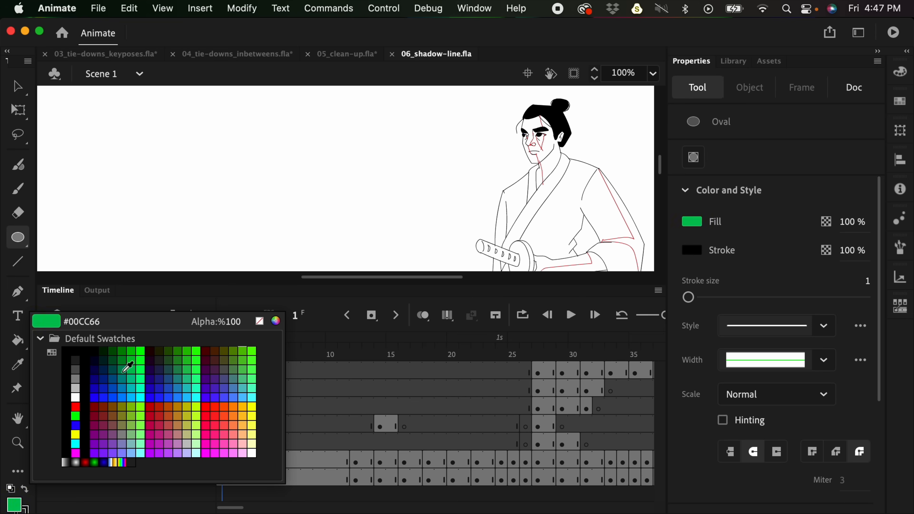
{"action": "left_click", "coordinate": [133, 396]}
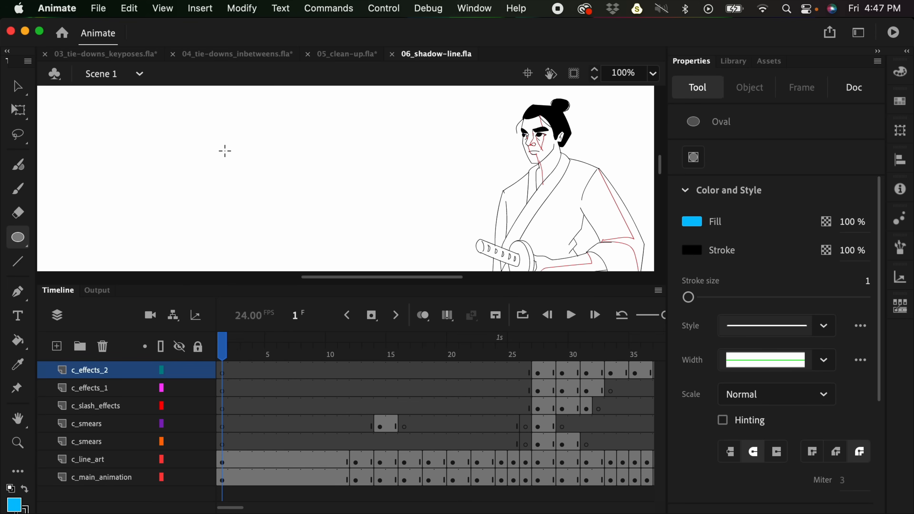
- Replace a thin-outlined test oval beside the samurai with a blue circle that has a much thicker black stroke
{"action": "left_click_drag", "start_coordinate": [187, 116], "coordinate": [282, 213]}
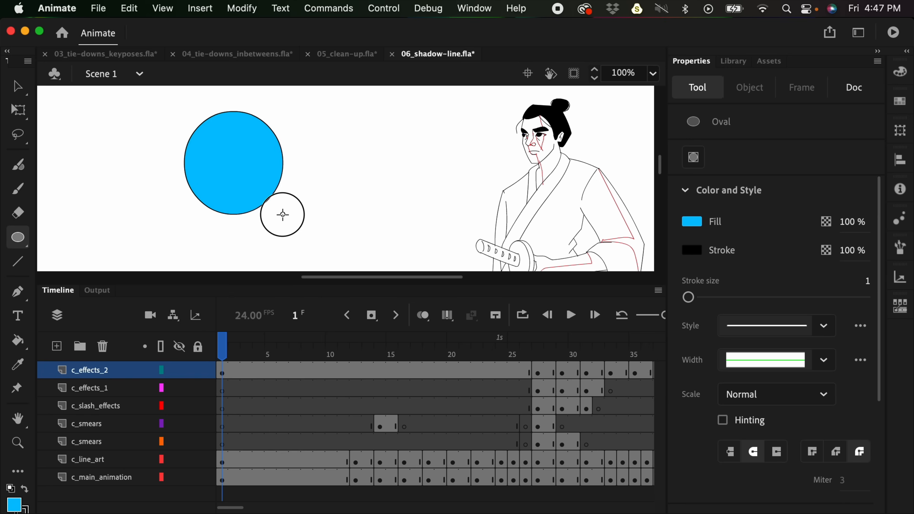
{"action": "key", "text": "super+z"}
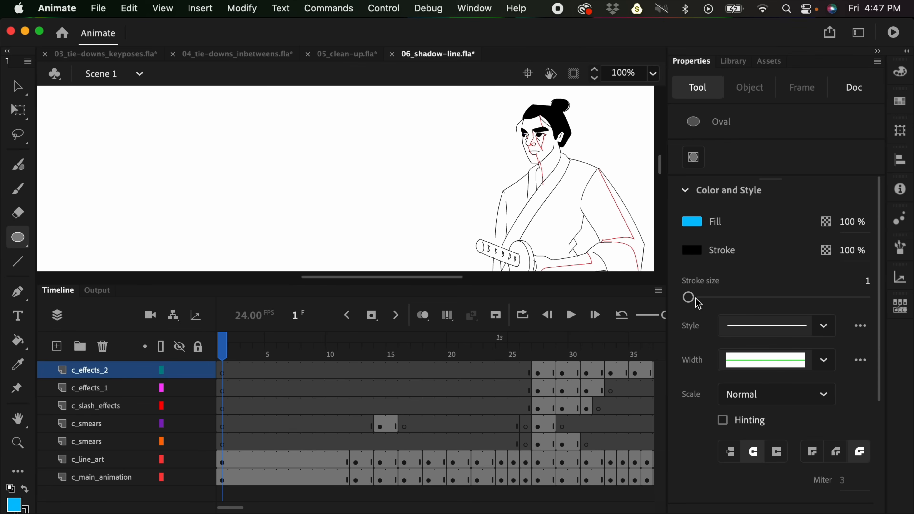
{"action": "left_click_drag", "start_coordinate": [690, 297], "coordinate": [703, 299]}
{"action": "left_click_drag", "start_coordinate": [206, 113], "coordinate": [331, 236]}
- Bend the upper edge of the test circle slightly inward, and delete the whole circle
{"action": "key", "text": "v"}
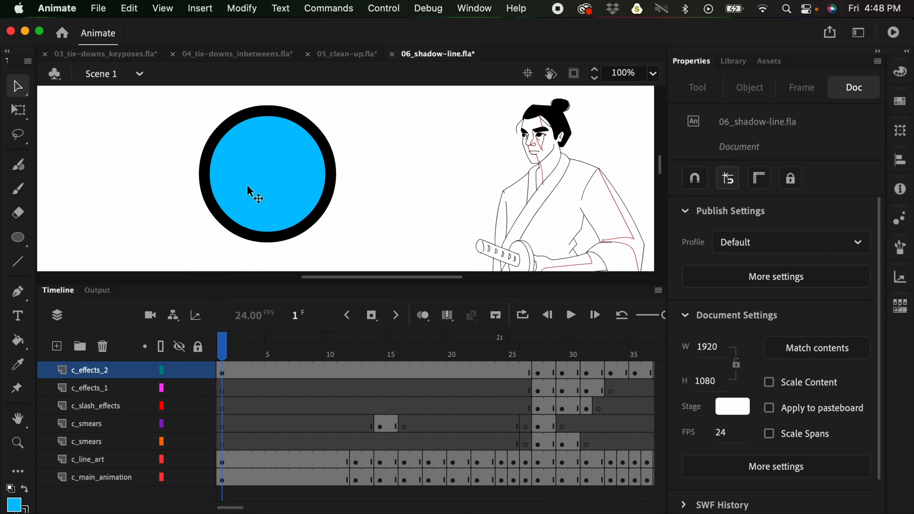
{"action": "mouse_move", "coordinate": [322, 142]}
{"action": "left_mouse_down"}
{"action": "mouse_move", "coordinate": [342, 143]}
{"action": "mouse_move", "coordinate": [317, 154]}
{"action": "left_mouse_up"}
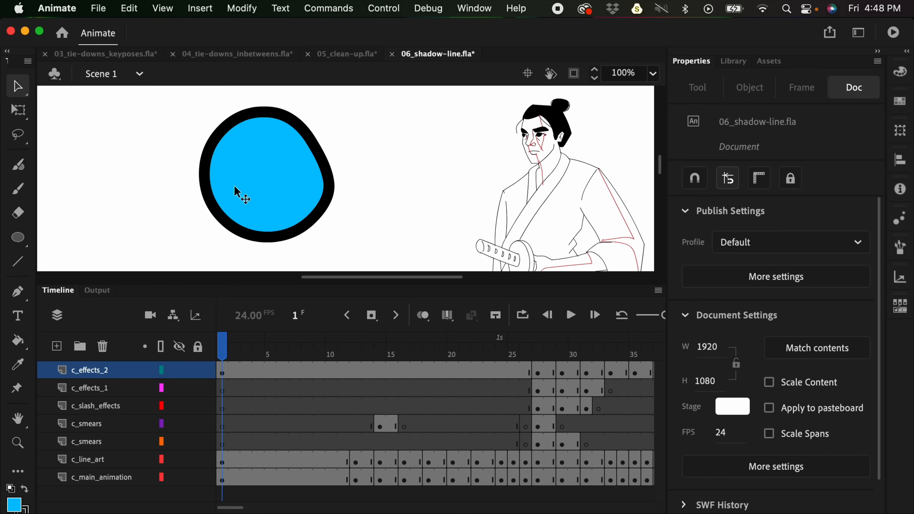
{"action": "left_click_drag", "start_coordinate": [166, 110], "coordinate": [380, 230]}
{"action": "key", "text": "Delete"}
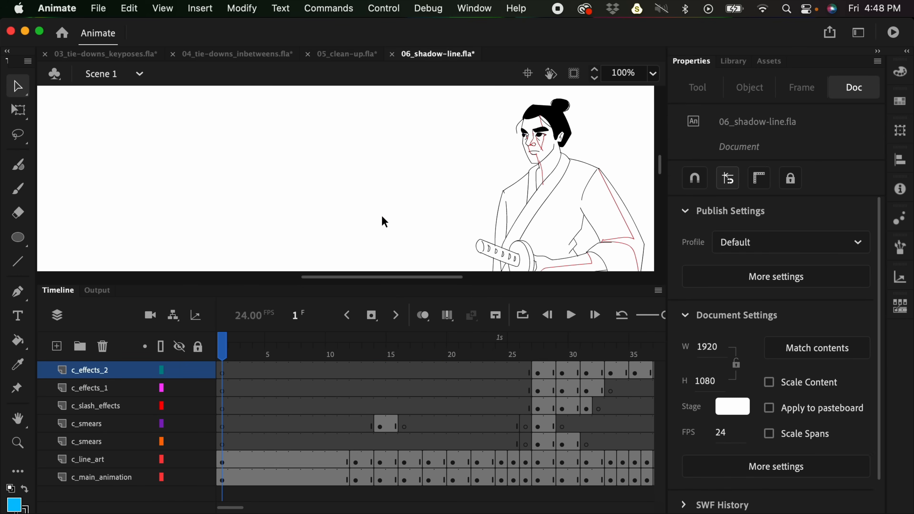
- Paint a thick black diagonal stroke beside the samurai with the Classic Brush at size 14
{"action": "key", "text": "b"}
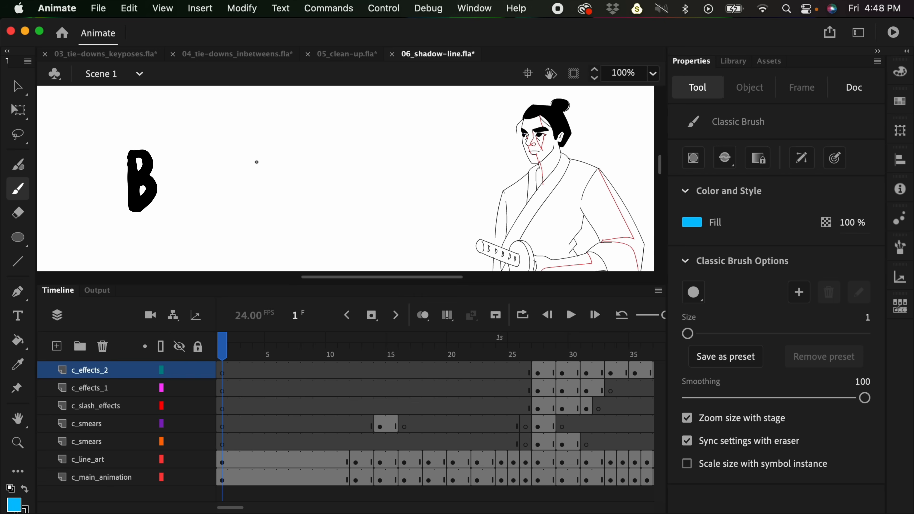
{"action": "key", "text": "bracketright"}
{"action": "key", "text": "bracketright"}
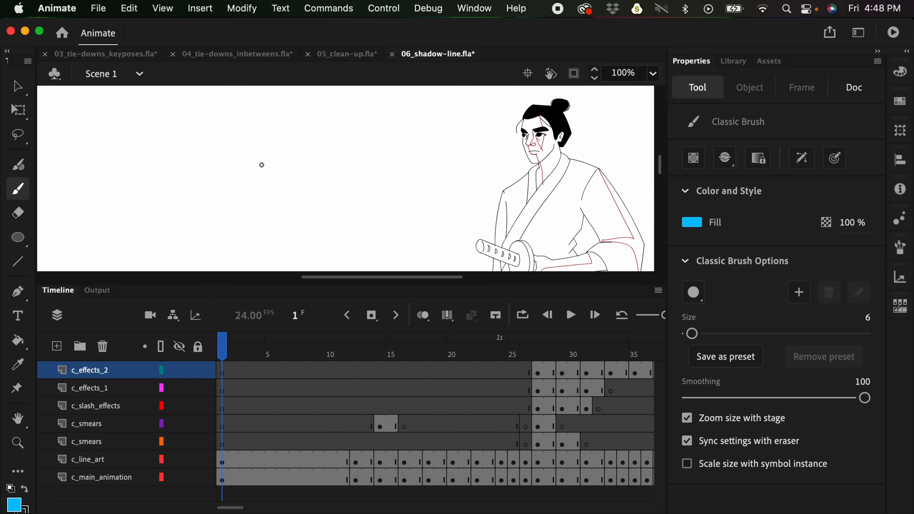
{"action": "left_click_drag", "start_coordinate": [238, 114], "coordinate": [297, 223]}
{"action": "key", "text": "super+z"}
{"action": "left_click", "coordinate": [14, 504]}
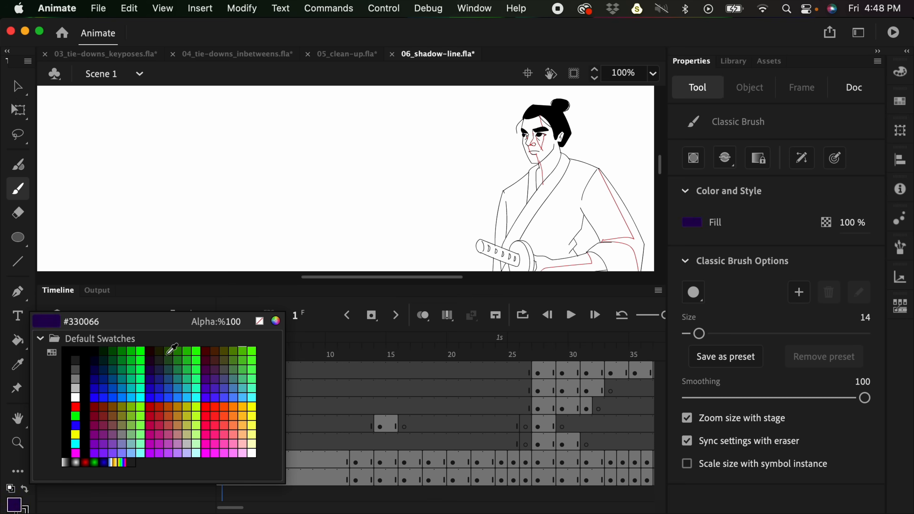
{"action": "left_click", "coordinate": [85, 375]}
{"action": "left_click_drag", "start_coordinate": [207, 111], "coordinate": [274, 228]}
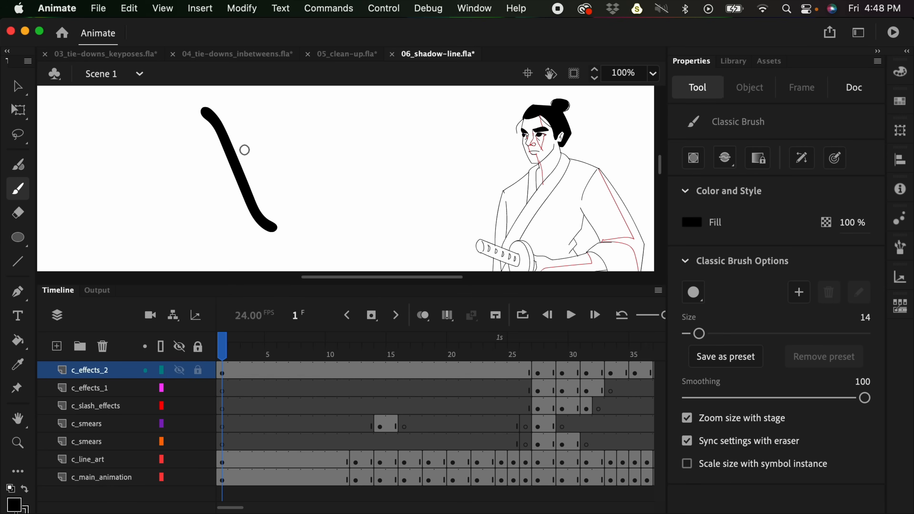
- Bend the edge of the black brush stroke outward in two places, and undo both bends
{"action": "key", "text": "v"}
{"action": "mouse_move", "coordinate": [241, 163]}
{"action": "left_mouse_down"}
{"action": "mouse_move", "coordinate": [267, 149]}
{"action": "mouse_move", "coordinate": [253, 158]}
{"action": "mouse_move", "coordinate": [277, 157]}
{"action": "left_mouse_up"}
{"action": "left_click_drag", "start_coordinate": [264, 198], "coordinate": [276, 193]}
{"action": "key", "text": "super+z"}
{"action": "key", "text": "super+z"}
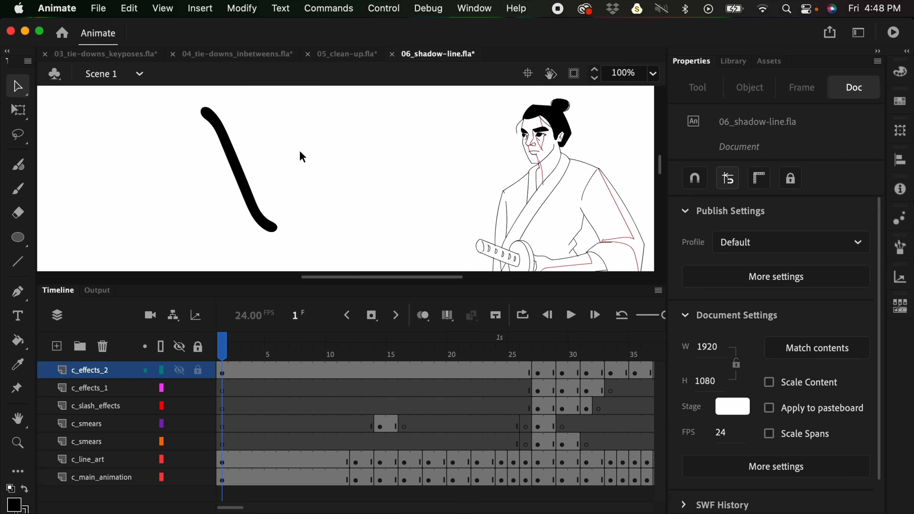
- Draw a curved black Paint Brush stroke of size 15 beside the first one, and pull on both strokes to compare how they bend
{"action": "key", "text": "y"}
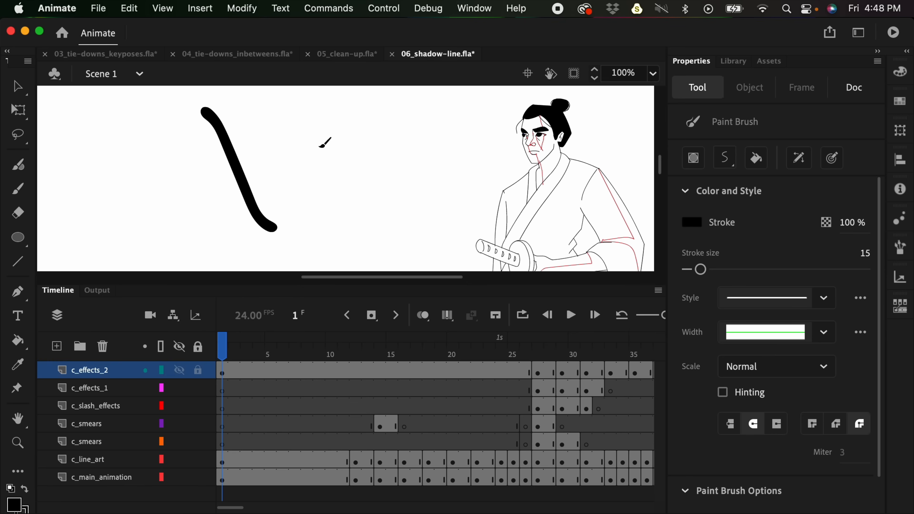
{"action": "mouse_move", "coordinate": [282, 107]}
{"action": "left_mouse_down"}
{"action": "mouse_move", "coordinate": [301, 128]}
{"action": "mouse_move", "coordinate": [311, 205]}
{"action": "mouse_move", "coordinate": [348, 221]}
{"action": "left_mouse_up"}
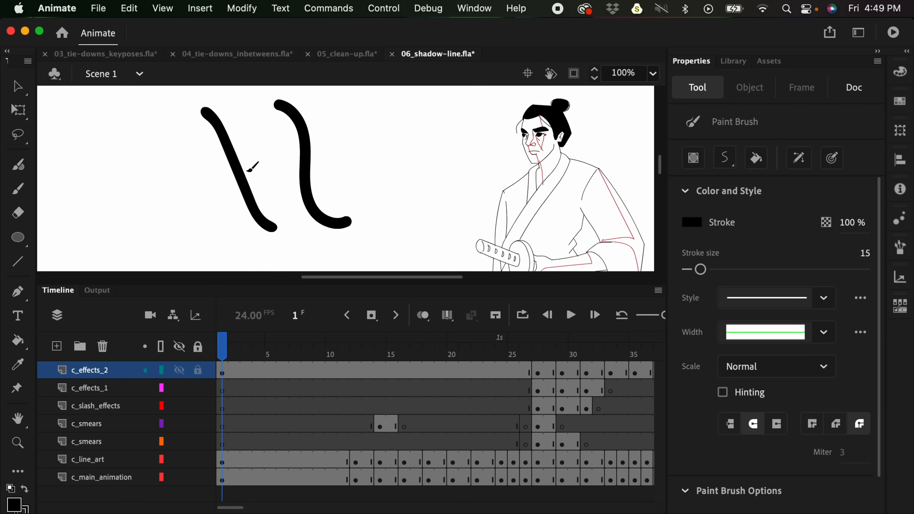
{"action": "key", "text": "v"}
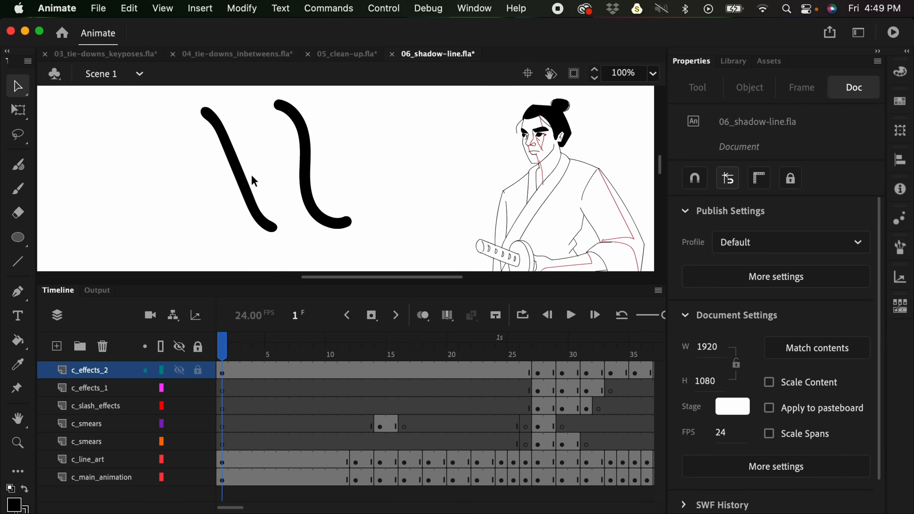
{"action": "mouse_move", "coordinate": [248, 174]}
{"action": "left_mouse_down"}
{"action": "mouse_move", "coordinate": [262, 171]}
{"action": "mouse_move", "coordinate": [255, 176]}
{"action": "left_mouse_up"}
{"action": "key", "text": "super+z"}
{"action": "mouse_move", "coordinate": [306, 156]}
{"action": "left_mouse_down"}
{"action": "mouse_move", "coordinate": [325, 156]}
{"action": "mouse_move", "coordinate": [286, 153]}
{"action": "mouse_move", "coordinate": [322, 198]}
{"action": "mouse_move", "coordinate": [343, 193]}
{"action": "left_mouse_up"}
- Undo the last bend and remove both black test strokes
{"action": "key", "text": "super+z"}
{"action": "key", "text": "super+z"}
{"action": "key", "text": "super+z"}
{"action": "key", "text": "super+z"}
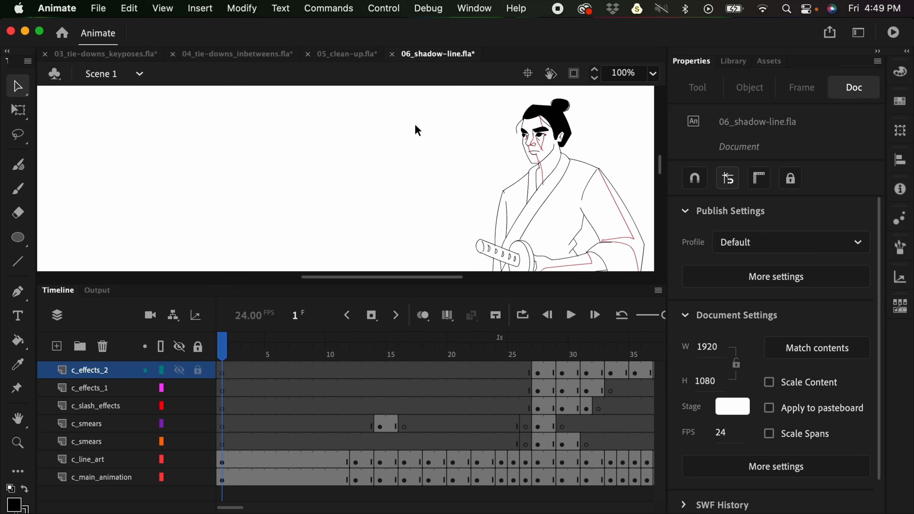
- Examine the line art and red shadow lines on the samurai's face up close
{"action": "key", "text": "z"}
{"action": "left_click", "coordinate": [430, 187]}
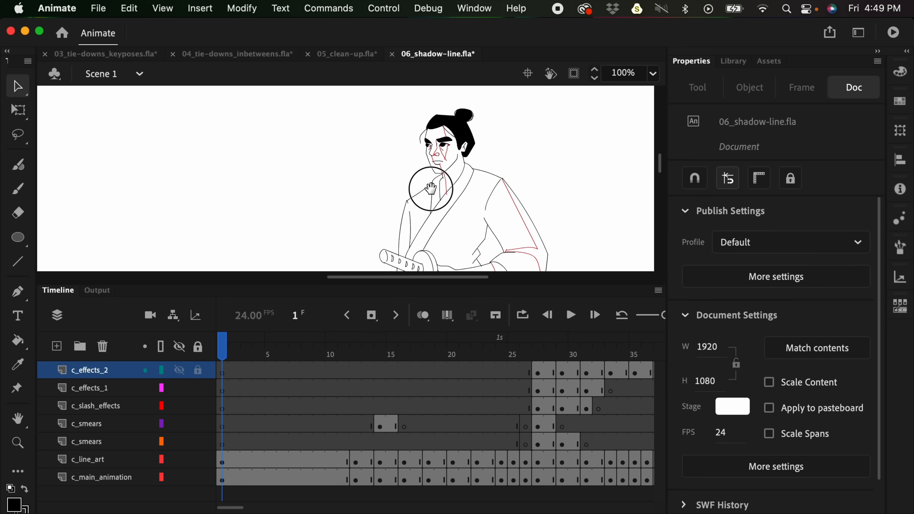
{"action": "key", "text": "super+="}
{"action": "left_click_drag", "start_coordinate": [528, 177], "coordinate": [498, 225]}
{"action": "mouse_move", "coordinate": [300, 123]}
{"action": "left_mouse_down"}
{"action": "mouse_move", "coordinate": [325, 128]}
{"action": "mouse_move", "coordinate": [303, 128]}
{"action": "left_mouse_up"}
{"action": "key", "text": "super+z"}
{"action": "left_click_drag", "start_coordinate": [337, 188], "coordinate": [524, 144]}
{"action": "key", "text": "super+minus"}
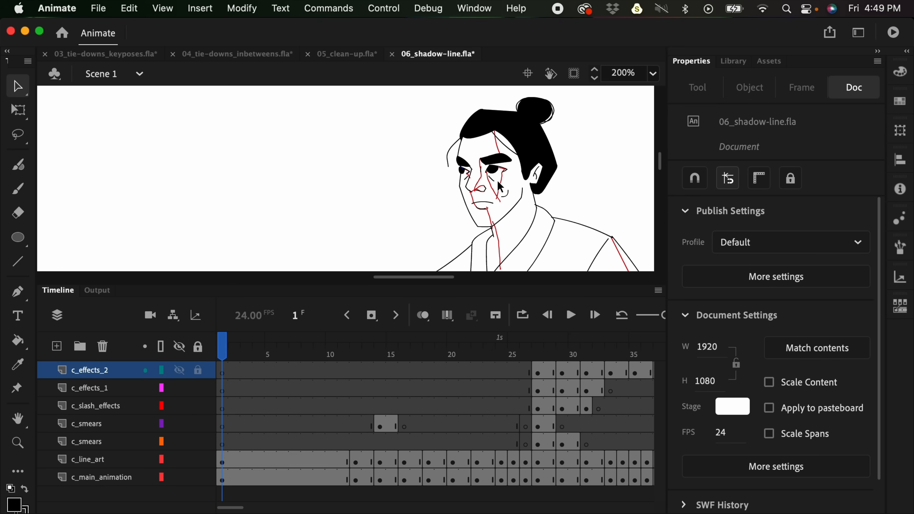
- Draw a closed blue circle outline beside the samurai's head with the Classic Brush at size 5
{"action": "key", "text": "b"}
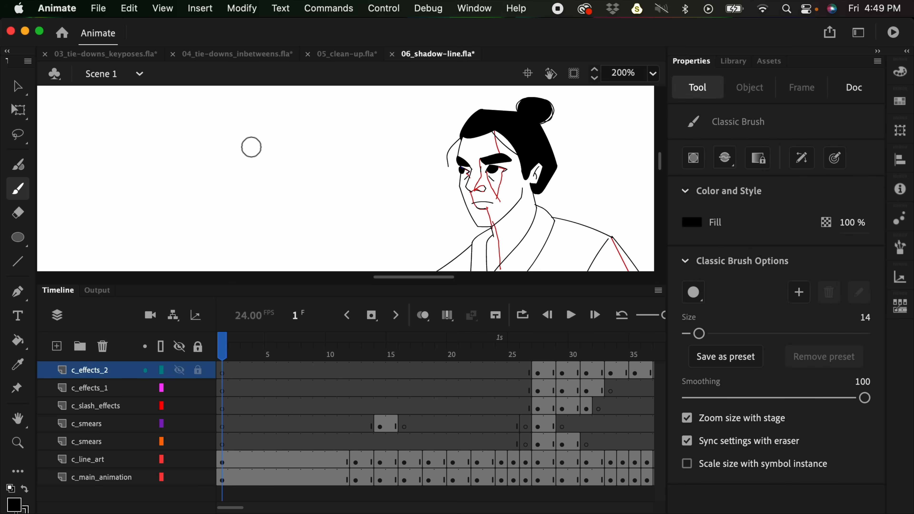
{"action": "key", "text": "bracketleft"}
{"action": "key", "text": "bracketleft"}
{"action": "key", "text": "bracketleft"}
{"action": "key", "text": "bracketleft"}
{"action": "key", "text": "bracketleft"}
{"action": "key", "text": "bracketleft"}
{"action": "key", "text": "bracketleft"}
{"action": "key", "text": "bracketleft"}
{"action": "key", "text": "bracketleft"}
{"action": "left_click", "coordinate": [13, 506]}
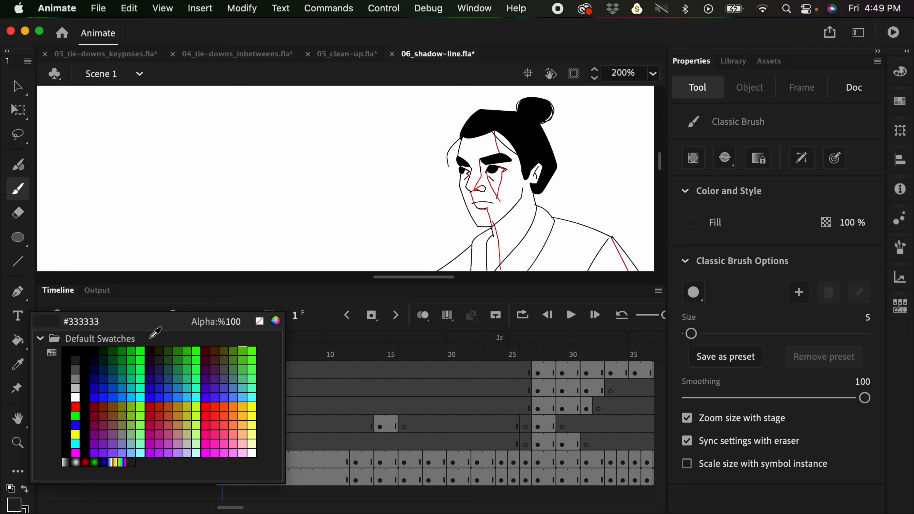
{"action": "left_click", "coordinate": [113, 397]}
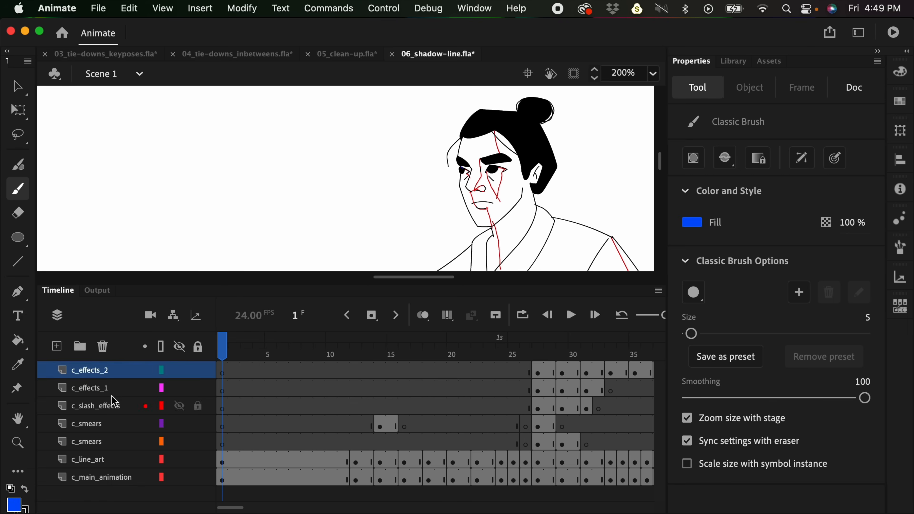
{"action": "mouse_move", "coordinate": [205, 116]}
{"action": "left_mouse_down"}
{"action": "mouse_move", "coordinate": [189, 145]}
{"action": "mouse_move", "coordinate": [208, 206]}
{"action": "mouse_move", "coordinate": [259, 213]}
{"action": "mouse_move", "coordinate": [288, 180]}
{"action": "mouse_move", "coordinate": [285, 134]}
{"action": "mouse_move", "coordinate": [232, 106]}
{"action": "mouse_move", "coordinate": [204, 117]}
{"action": "left_mouse_up"}
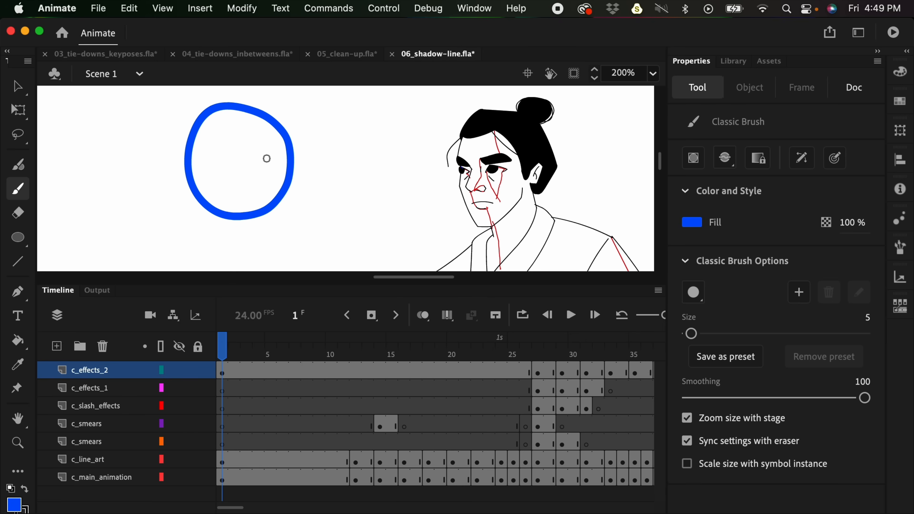
- Draw a curved black Paint Brush stroke of size 15 from above the blue circle across it to beyond its lower edge
{"action": "key", "text": "y"}
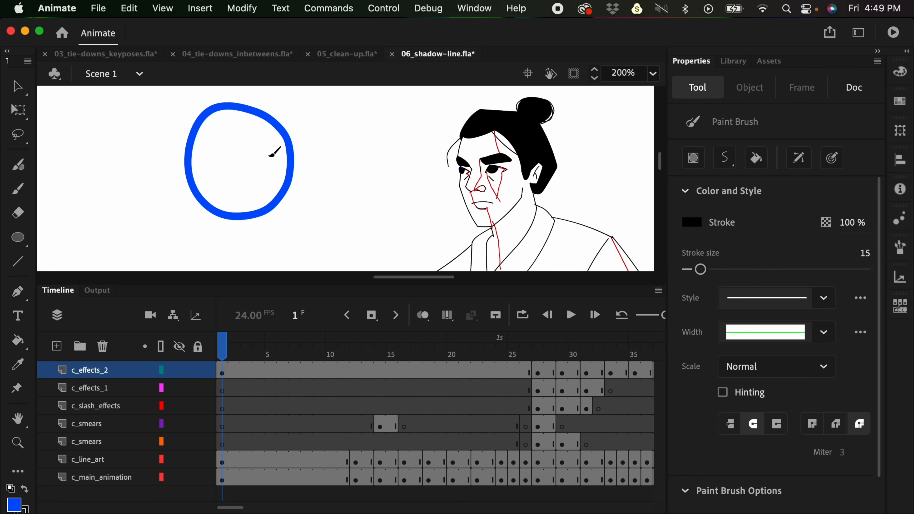
{"action": "key", "text": "space"}
{"action": "left_click_drag", "start_coordinate": [288, 139], "coordinate": [371, 153]}
{"action": "mouse_move", "coordinate": [311, 103]}
{"action": "left_mouse_down"}
{"action": "mouse_move", "coordinate": [337, 137]}
{"action": "mouse_move", "coordinate": [341, 182]}
{"action": "mouse_move", "coordinate": [279, 246]}
{"action": "left_mouse_up"}
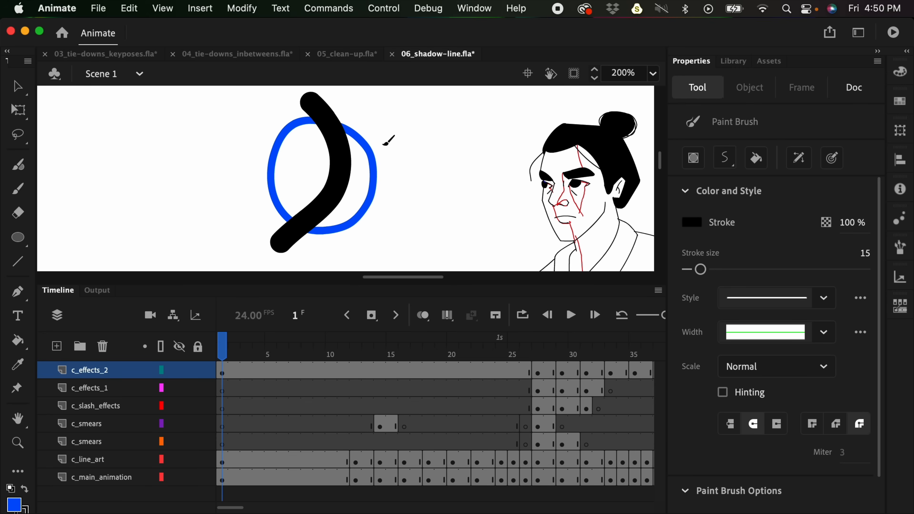
- Fill the circle's area right of the black curve with dark red and the area left of it with #FF0000
{"action": "key", "text": "k"}
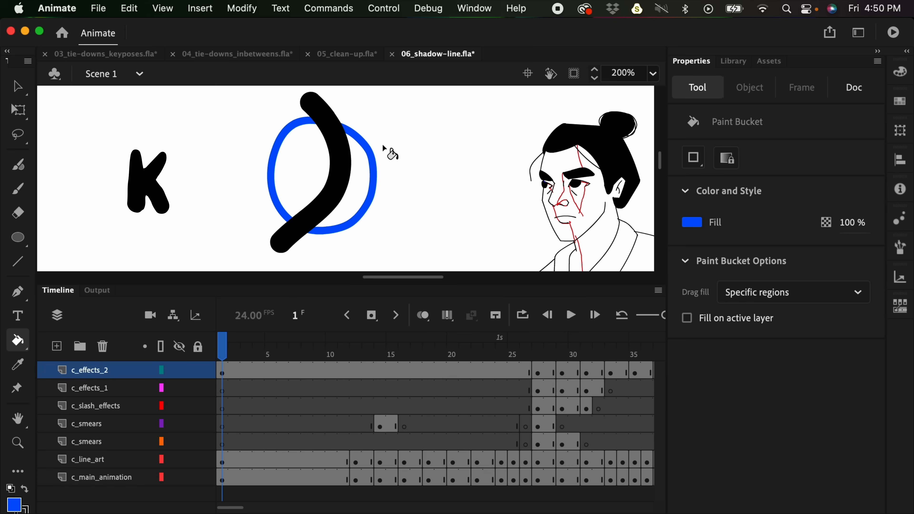
{"action": "left_click", "coordinate": [18, 504]}
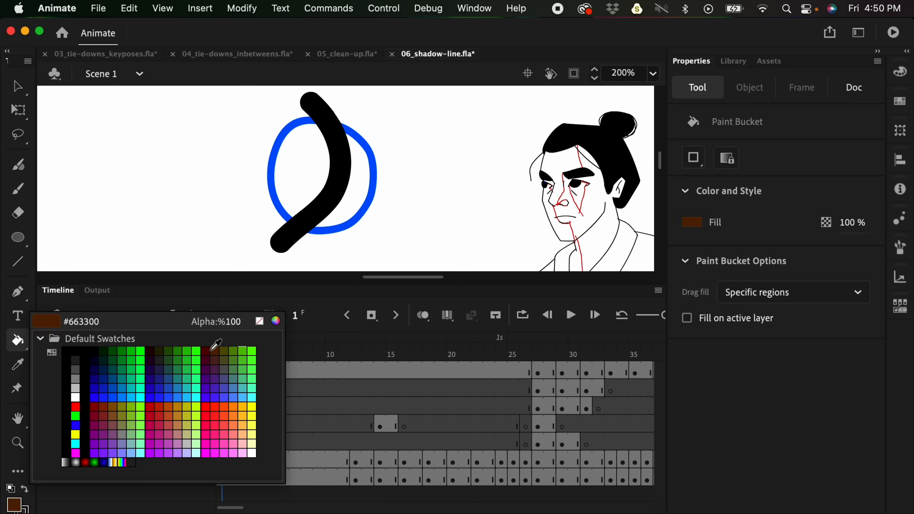
{"action": "left_click", "coordinate": [93, 405]}
{"action": "left_click", "coordinate": [365, 185]}
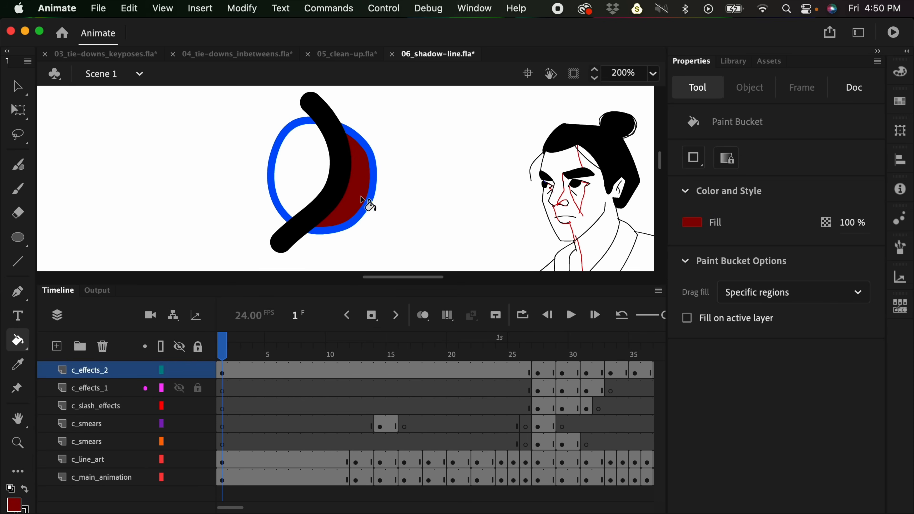
{"action": "left_click", "coordinate": [16, 504]}
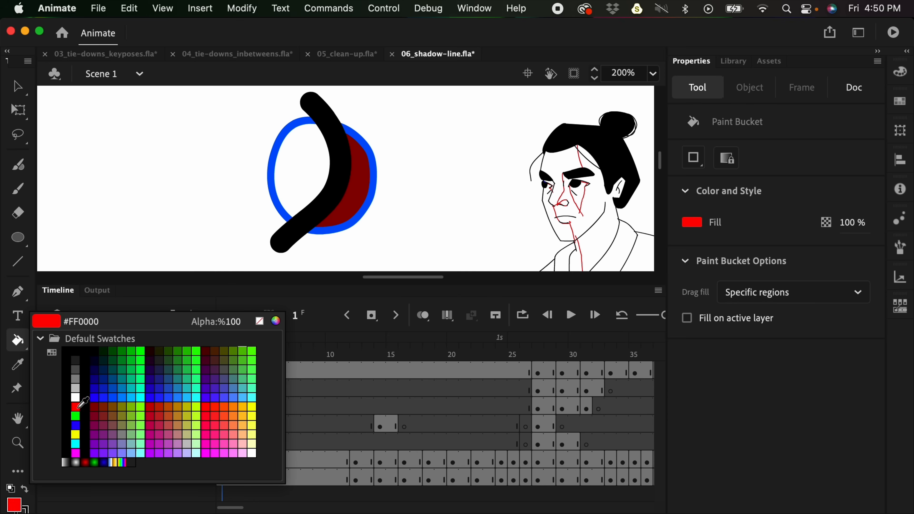
{"action": "left_click", "coordinate": [80, 409]}
{"action": "left_click", "coordinate": [317, 181]}
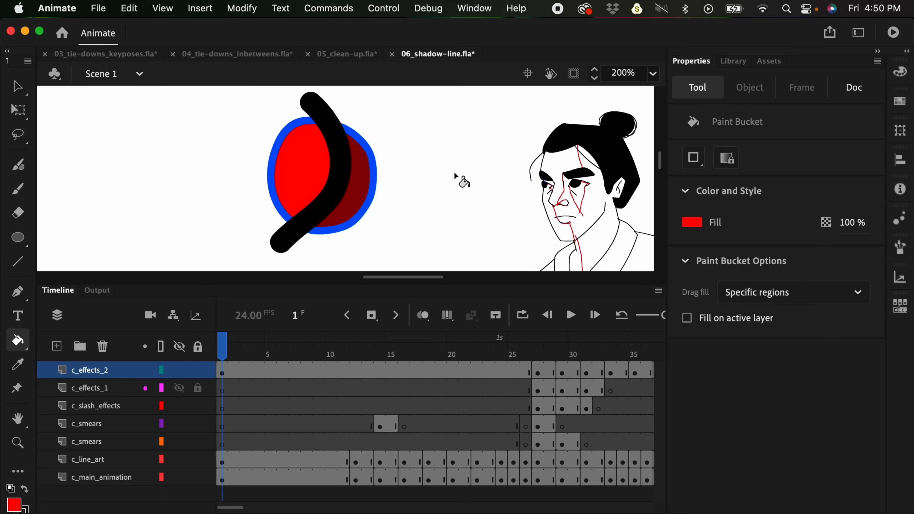
- Erase the black curve across the circle using the Eraser in Erase Lines mode, enlarged to size 15
{"action": "key", "text": "e"}
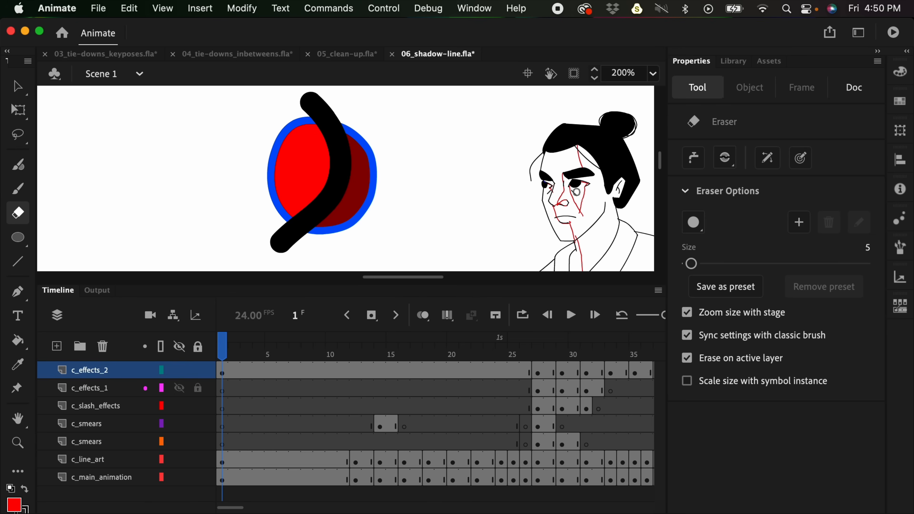
{"action": "left_click", "coordinate": [729, 157]}
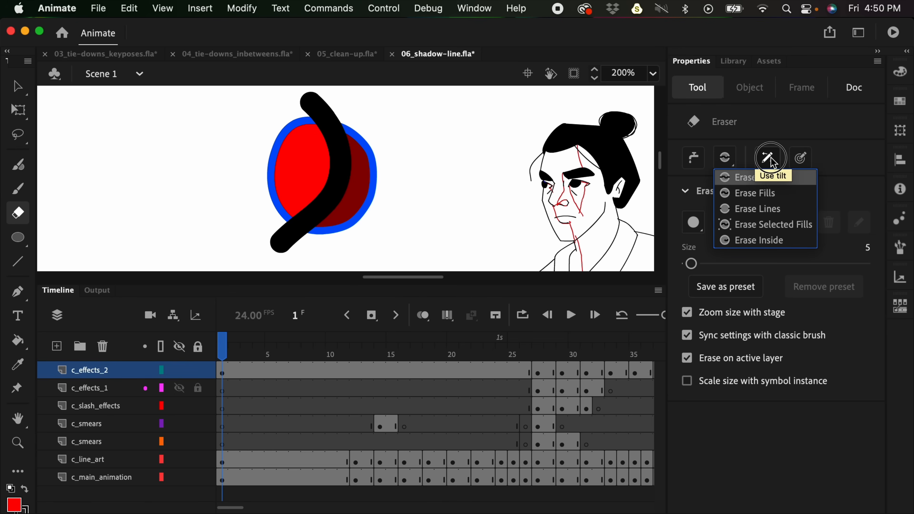
{"action": "left_click", "coordinate": [793, 210]}
{"action": "mouse_move", "coordinate": [327, 115]}
{"action": "left_mouse_down"}
{"action": "mouse_move", "coordinate": [322, 165]}
{"action": "mouse_move", "coordinate": [352, 135]}
{"action": "left_mouse_up"}
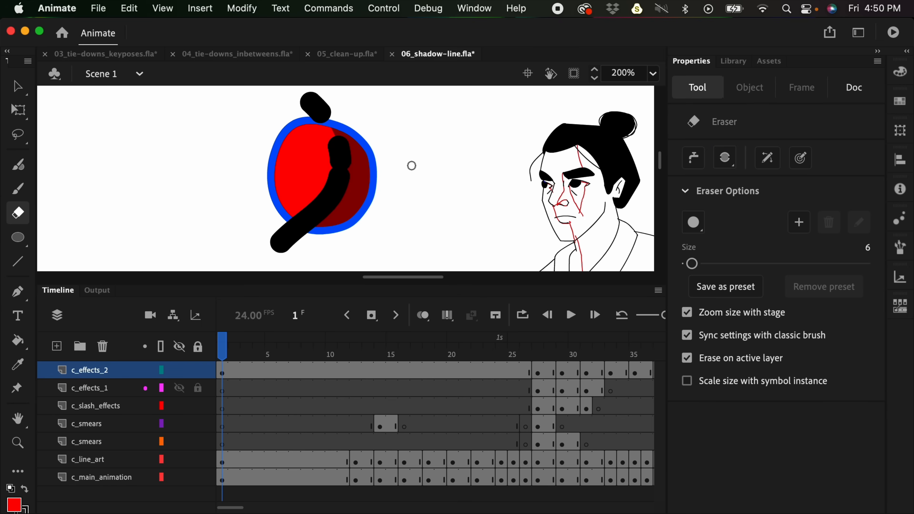
{"action": "key", "text": "bracketright"}
{"action": "key", "text": "bracketright"}
{"action": "key", "text": "bracketright"}
{"action": "key", "text": "bracketright"}
{"action": "key", "text": "bracketright"}
{"action": "key", "text": "bracketright"}
{"action": "key", "text": "bracketright"}
{"action": "key", "text": "bracketright"}
{"action": "key", "text": "bracketright"}
{"action": "key", "text": "bracketright"}
{"action": "mouse_move", "coordinate": [325, 108]}
{"action": "left_mouse_down"}
{"action": "mouse_move", "coordinate": [335, 171]}
{"action": "mouse_move", "coordinate": [304, 191]}
{"action": "left_mouse_up"}
{"action": "mouse_move", "coordinate": [345, 155]}
{"action": "left_mouse_down"}
{"action": "mouse_move", "coordinate": [327, 214]}
{"action": "mouse_move", "coordinate": [332, 117]}
{"action": "left_mouse_up"}
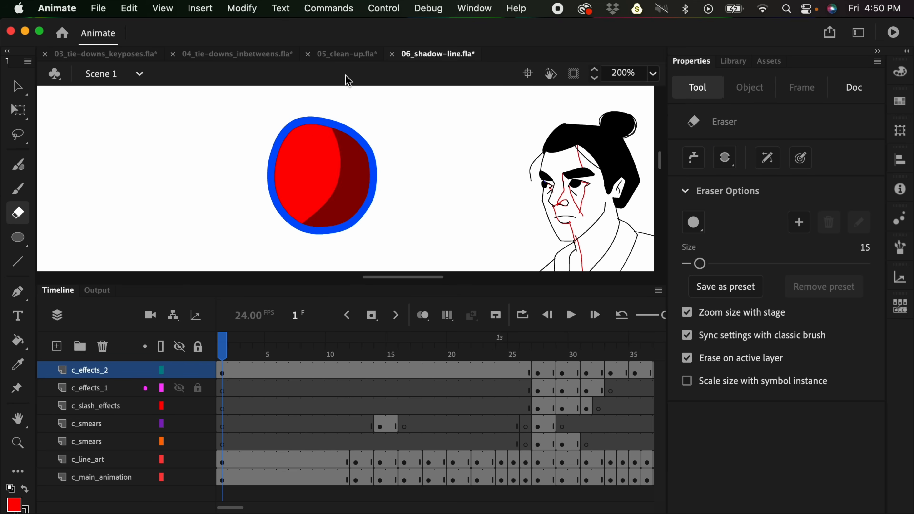
- Undo the erasing of the black curve
{"action": "key", "text": "super+z"}
{"action": "key", "text": "super+z"}
{"action": "key", "text": "super+z"}
{"action": "key", "text": "super+z"}
- Remove the black curve by selecting the entire circle drawing and setting its stroke color to none
{"action": "key", "text": "v"}
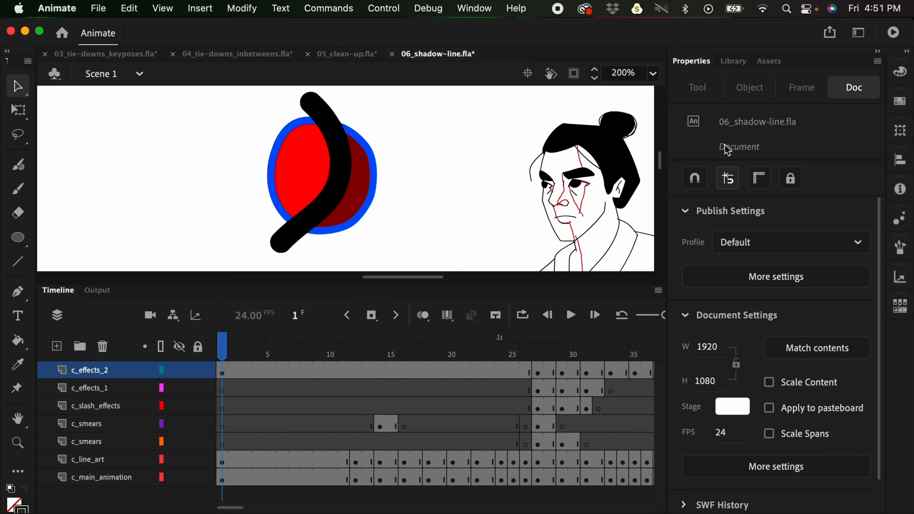
{"action": "mouse_move", "coordinate": [217, 89]}
{"action": "left_mouse_down"}
{"action": "mouse_move", "coordinate": [316, 139]}
{"action": "mouse_move", "coordinate": [414, 258]}
{"action": "mouse_move", "coordinate": [423, 254]}
{"action": "left_mouse_up"}
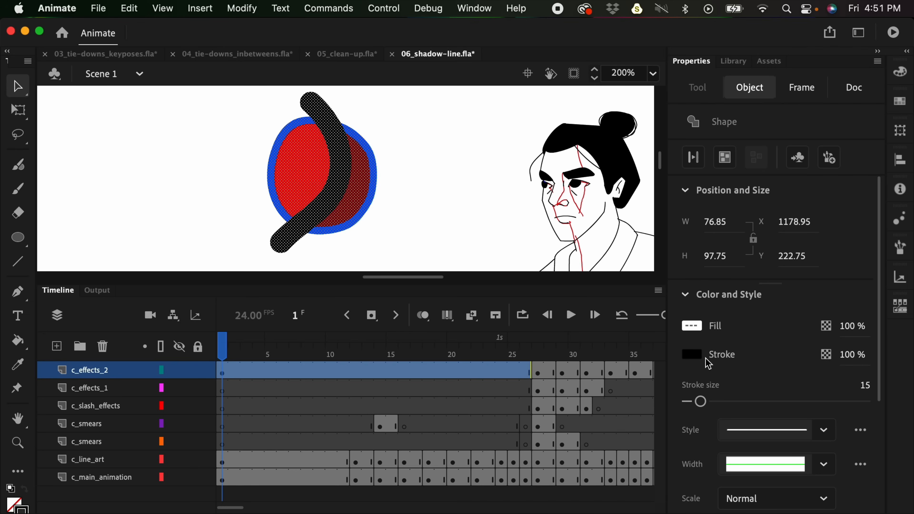
{"action": "left_click", "coordinate": [692, 355]}
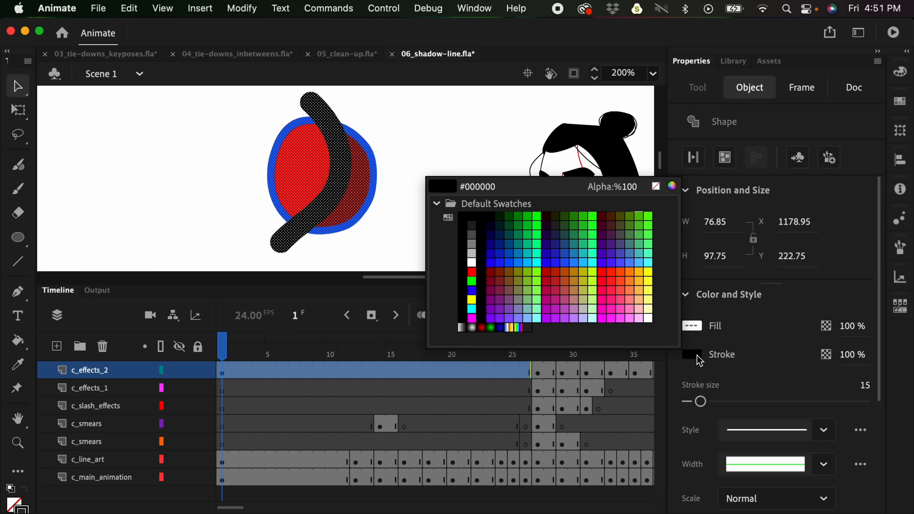
{"action": "left_click", "coordinate": [656, 186]}
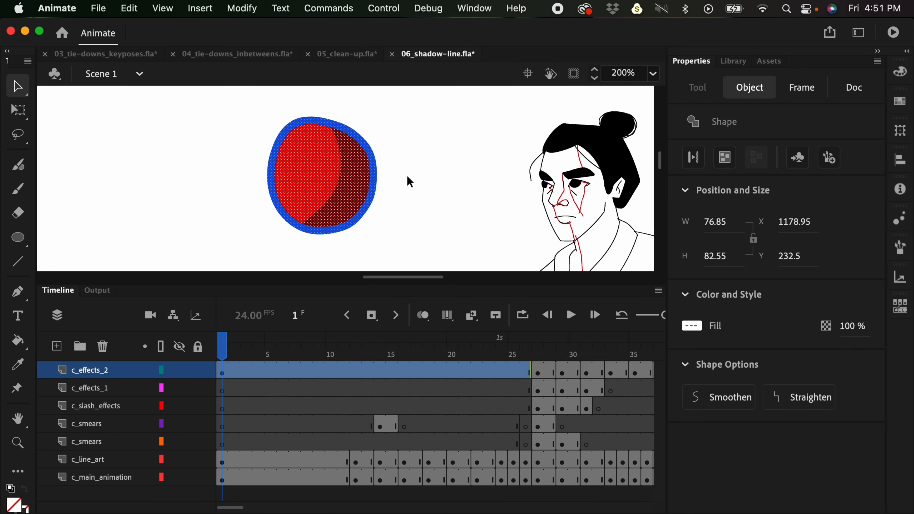
{"action": "left_click", "coordinate": [315, 97]}
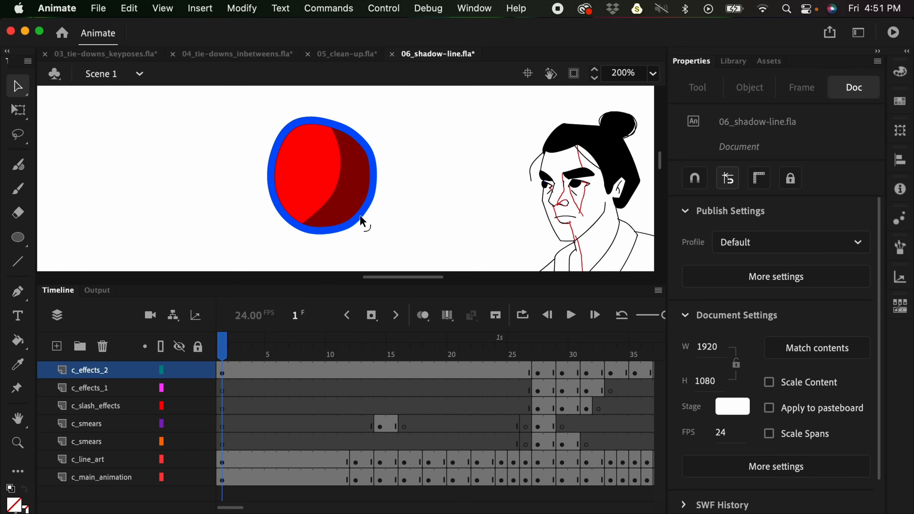
- Undo the last stroke removal, and delete the whole test circle by enclosing it with the Lasso
{"action": "key", "text": "super+minus"}
{"action": "key", "text": "super+minus"}
{"action": "key", "text": "super+equal"}
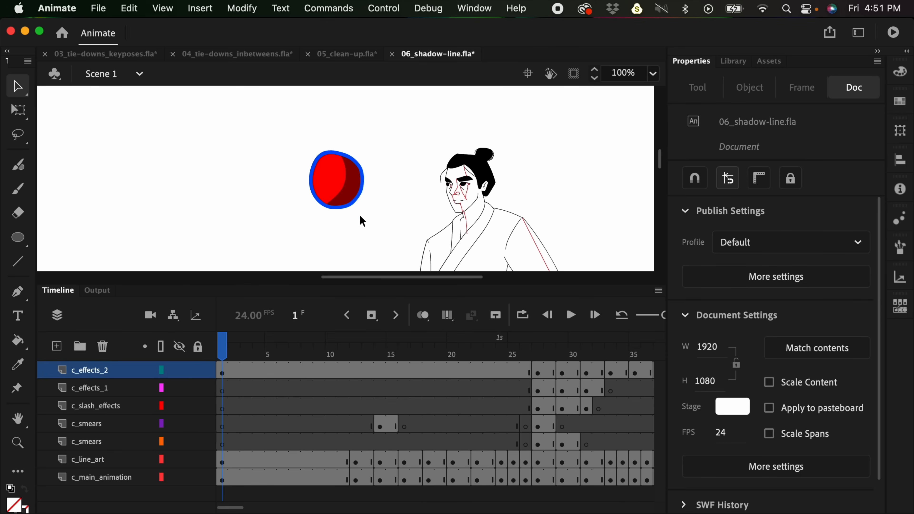
{"action": "key", "text": "super+z"}
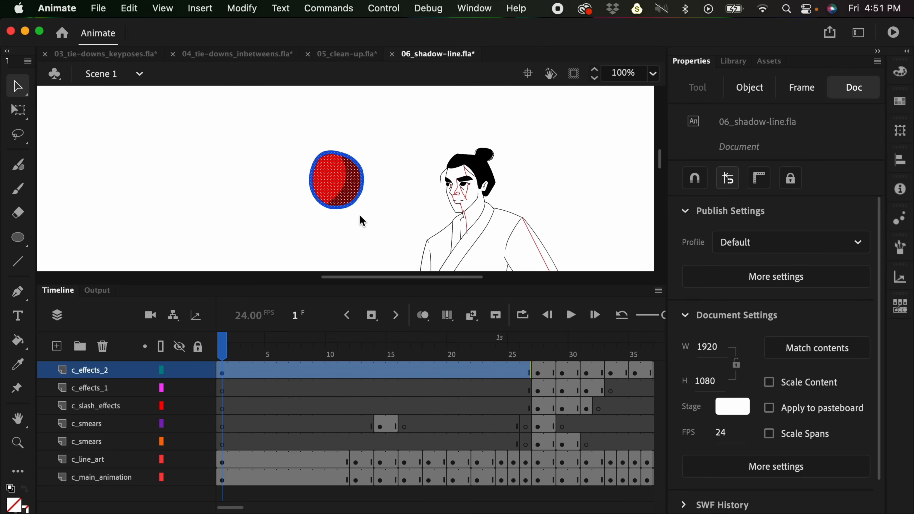
{"action": "key", "text": "super+z"}
{"action": "key", "text": "l"}
{"action": "mouse_move", "coordinate": [376, 115]}
{"action": "left_mouse_down"}
{"action": "mouse_move", "coordinate": [288, 212]}
{"action": "mouse_move", "coordinate": [374, 130]}
{"action": "left_mouse_up"}
{"action": "key", "text": "Delete"}
- Step through the samurai animation frame by frame to review the red shadow lines on each pose
{"action": "left_click_drag", "start_coordinate": [450, 205], "coordinate": [397, 145]}
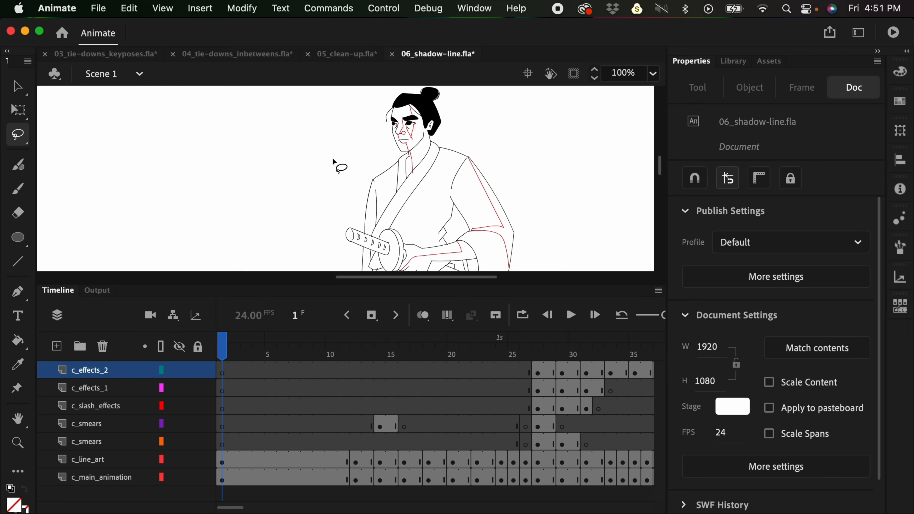
{"action": "key", "text": "super+minus"}
{"action": "mouse_move", "coordinate": [495, 216]}
{"action": "left_mouse_down"}
{"action": "mouse_move", "coordinate": [490, 225]}
{"action": "mouse_move", "coordinate": [494, 163]}
{"action": "mouse_move", "coordinate": [504, 209]}
{"action": "left_mouse_up"}
{"action": "left_click_drag", "start_coordinate": [498, 284], "coordinate": [497, 352]}
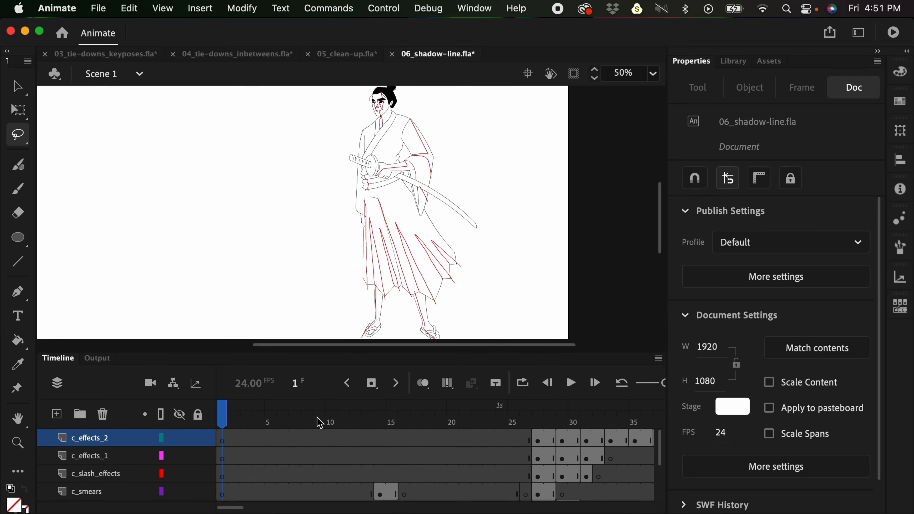
{"action": "key", "text": "period"}
{"action": "key", "text": "period"}
{"action": "key", "text": "period"}
{"action": "key", "text": "period"}
{"action": "key", "text": "period"}
{"action": "key", "text": "period"}
{"action": "key", "text": "period"}
{"action": "key", "text": "period"}
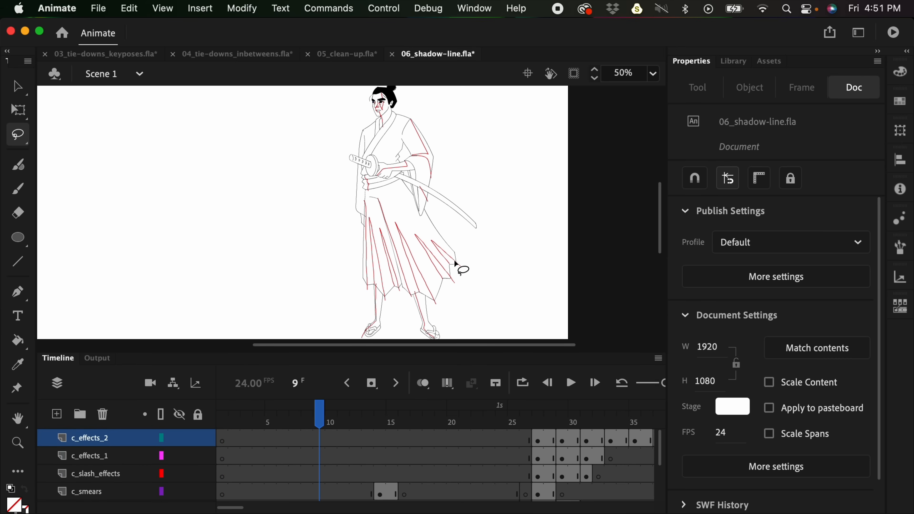
{"action": "key", "text": "period"}
{"action": "key", "text": "period"}
{"action": "key", "text": "period"}
{"action": "key", "text": "period"}
{"action": "key", "text": "period"}
{"action": "key", "text": "period"}
{"action": "key", "text": "period"}
{"action": "key", "text": "period"}
{"action": "key", "text": "period"}
{"action": "key", "text": "period"}
{"action": "key", "text": "period"}
{"action": "key", "text": "period"}
{"action": "key", "text": "period"}
{"action": "key", "text": "period"}
{"action": "key", "text": "period"}
{"action": "key", "text": "period"}
{"action": "key", "text": "period"}
{"action": "key", "text": "period"}
{"action": "key", "text": "period"}
{"action": "key", "text": "period"}
{"action": "key", "text": "period"}
{"action": "key", "text": "period"}
{"action": "key", "text": "period"}
{"action": "key", "text": "period"}
{"action": "key", "text": "period"}
{"action": "key", "text": "period"}
{"action": "key", "text": "period"}
{"action": "key", "text": "period"}
{"action": "key", "text": "period"}
{"action": "key", "text": "period"}
{"action": "key", "text": "period"}
{"action": "key", "text": "period"}
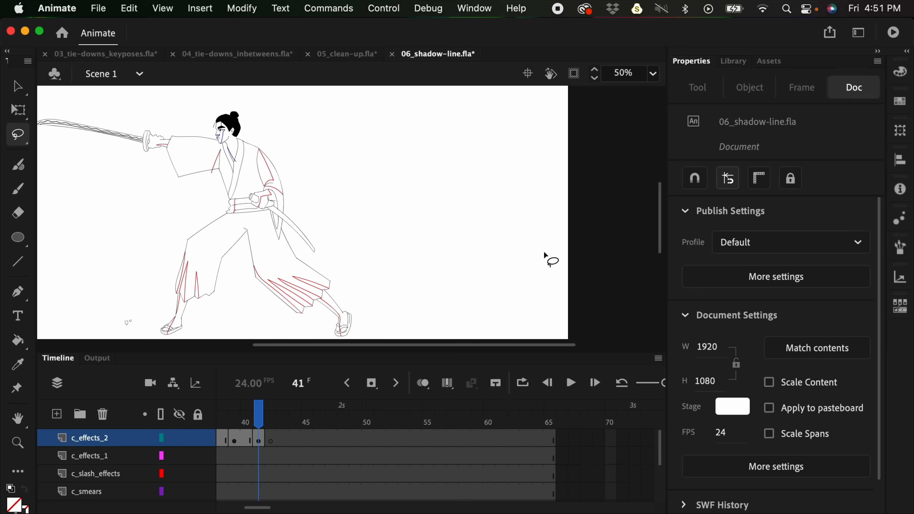
{"action": "key", "text": "period"}
{"action": "key", "text": "period"}
{"action": "key", "text": "period"}
{"action": "key", "text": "period"}
{"action": "key", "text": "period"}
{"action": "key", "text": "period"}
{"action": "key", "text": "period"}
{"action": "key", "text": "period"}
{"action": "key", "text": "period"}
{"action": "key", "text": "period"}
{"action": "key", "text": "period"}
{"action": "key", "text": "period"}
{"action": "key", "text": "period"}
{"action": "key", "text": "period"}
{"action": "key", "text": "period"}
{"action": "key", "text": "period"}
{"action": "key", "text": "period"}
{"action": "key", "text": "period"}
{"action": "key", "text": "period"}
{"action": "key", "text": "period"}
{"action": "key", "text": "period"}
{"action": "key", "text": "period"}
{"action": "key", "text": "period"}
{"action": "key", "text": "period"}
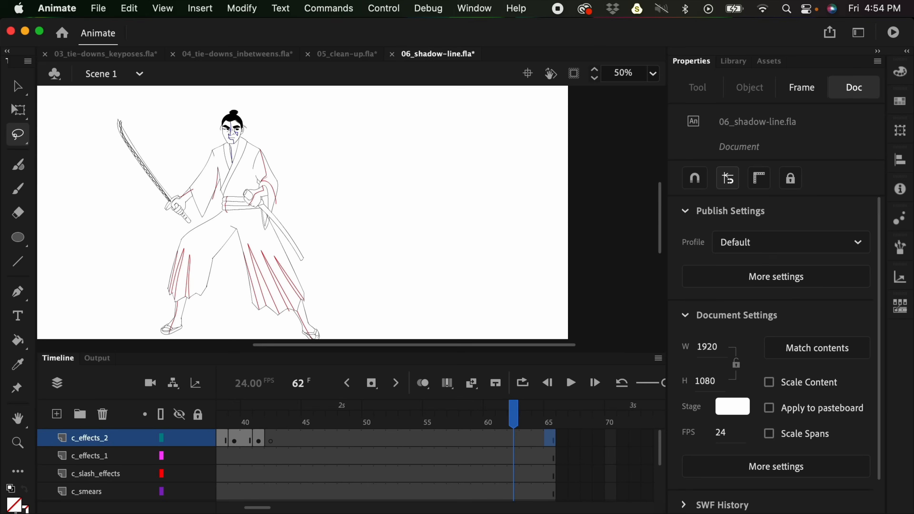
- Switch to Finder and open 07_color.fla from the Animate files folder
{"action": "key", "text": "super+Tab"}
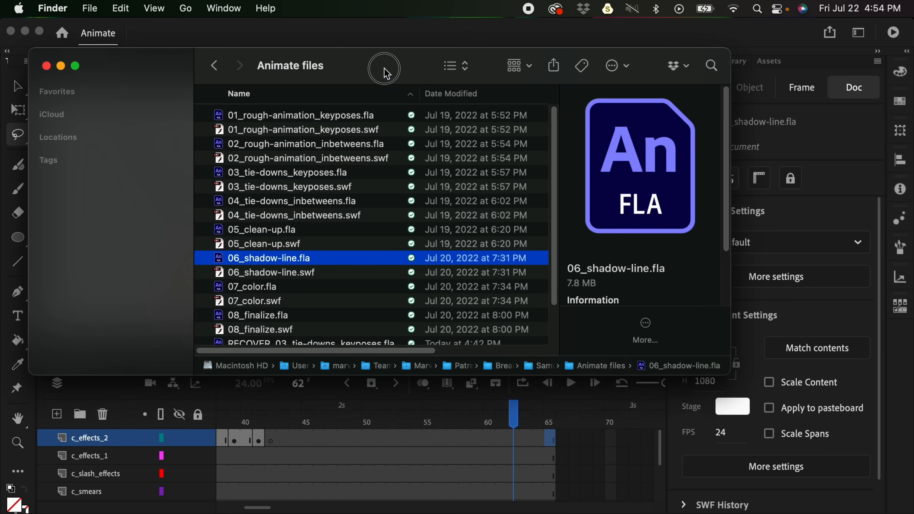
{"action": "left_click", "coordinate": [278, 291]}
{"action": "double_click", "coordinate": [270, 292]}
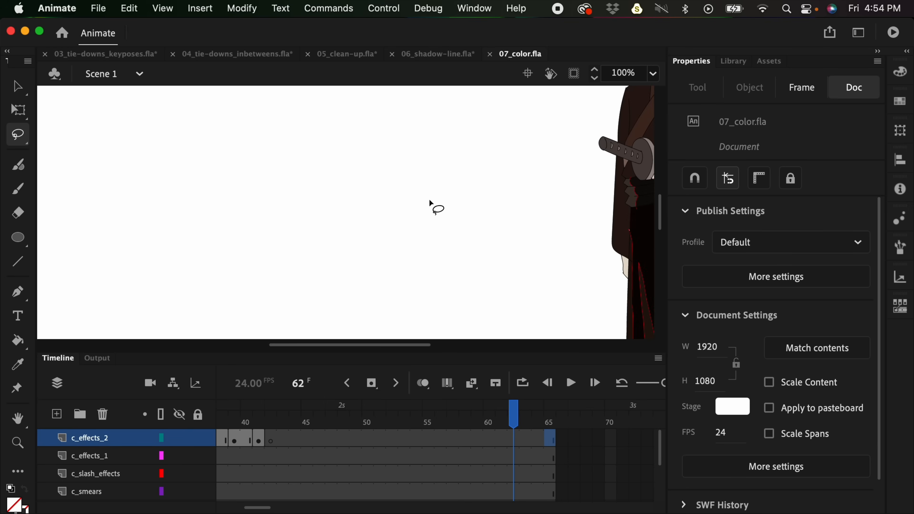
- Examine the coloured samurai on frame 6, checking how the red lines separate base fills from shadow fills on the face, sleeve and skirt
{"action": "key", "text": "super+minus"}
{"action": "key", "text": "super+minus"}
{"action": "key", "text": "super+equal"}
{"action": "key", "text": "super+equal"}
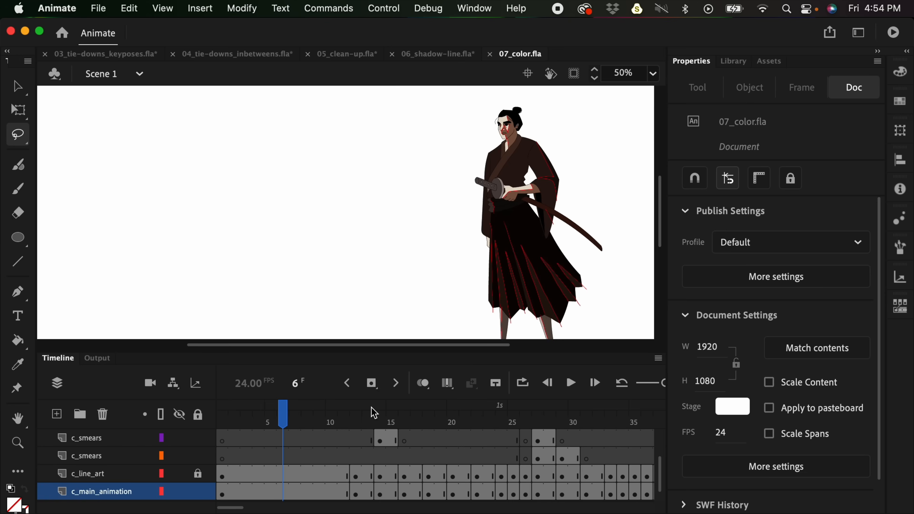
{"action": "left_click_drag", "start_coordinate": [541, 236], "coordinate": [170, 250]}
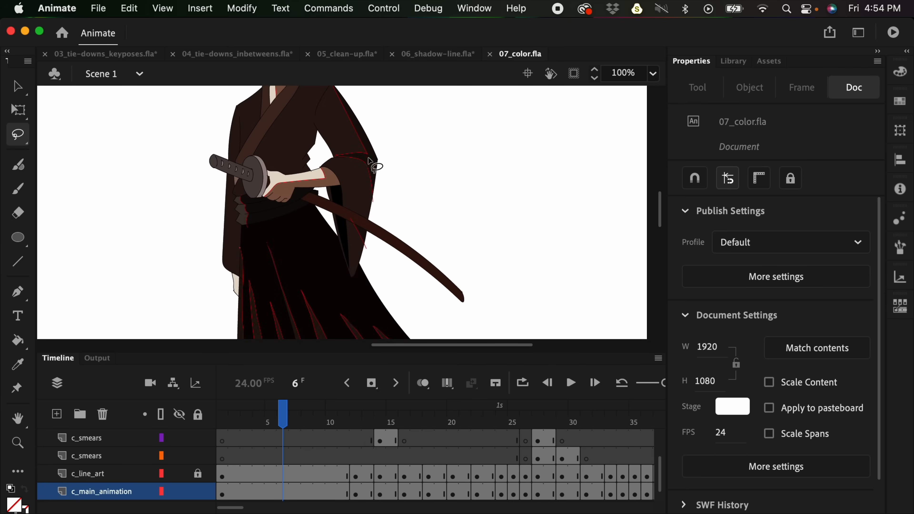
{"action": "scroll", "coordinate": [378, 184], "scroll_direction": "up", "scroll_amount": 5}
{"action": "scroll", "coordinate": [377, 183], "scroll_direction": "left", "scroll_amount": 3}
{"action": "left_click_drag", "start_coordinate": [407, 218], "coordinate": [406, 180]}
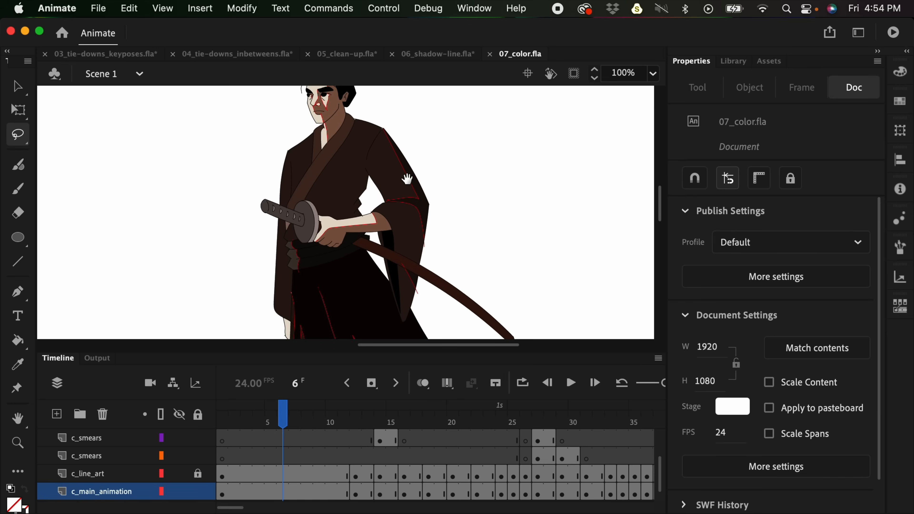
{"action": "key", "text": "super+minus"}
{"action": "key", "text": "super+equal"}
{"action": "key", "text": "super+minus"}
{"action": "key", "text": "super+minus"}
{"action": "key", "text": "super+equal"}
{"action": "left_click_drag", "start_coordinate": [588, 228], "coordinate": [508, 201]}
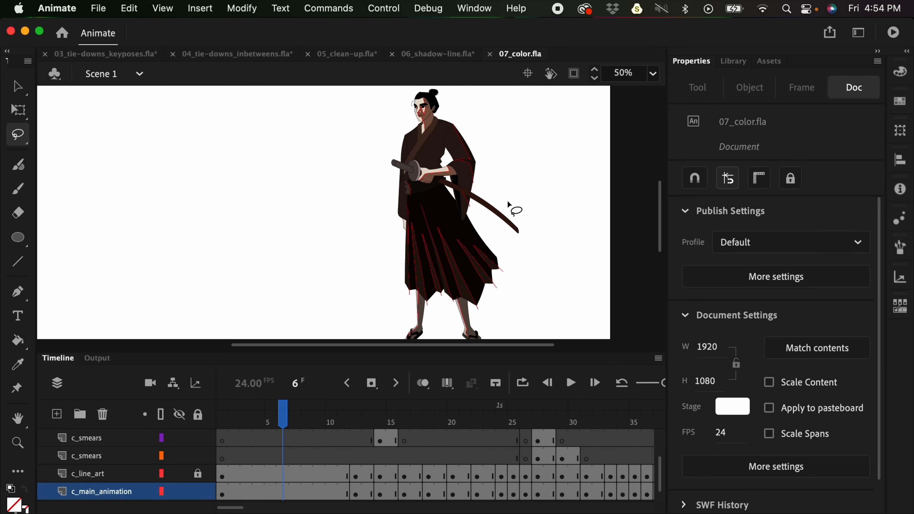
- Fit the stage in the window and play the coloured animation from frame 1
{"action": "left_click", "coordinate": [217, 419]}
{"action": "key", "text": "super+minus"}
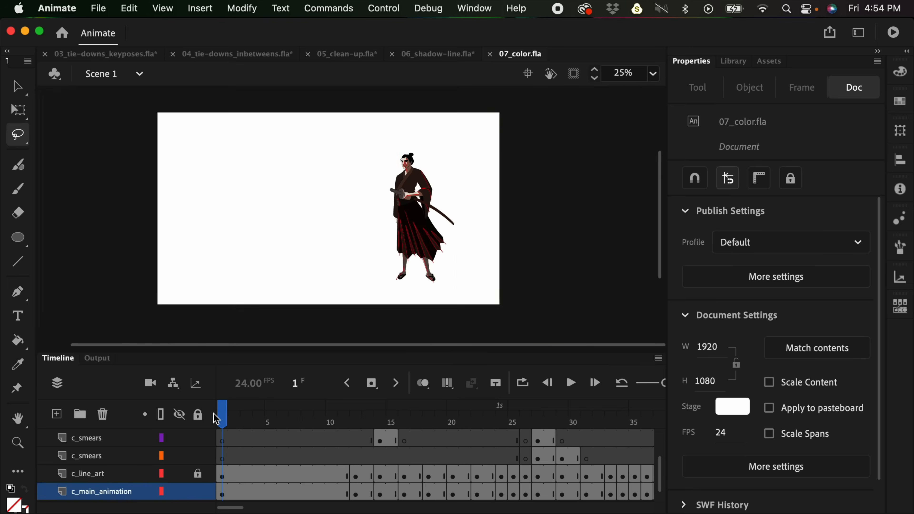
{"action": "key", "text": "super+equal"}
{"action": "left_click", "coordinate": [654, 73]}
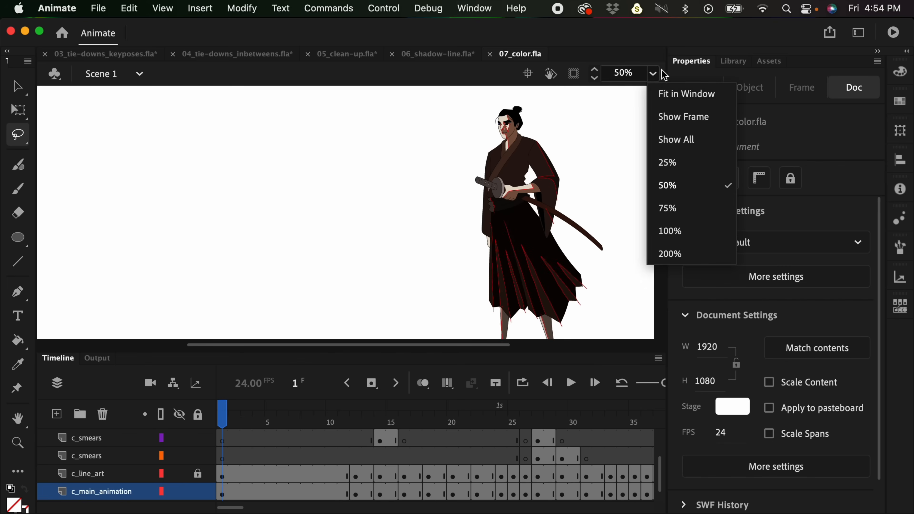
{"action": "left_click", "coordinate": [704, 94]}
{"action": "key", "text": "Return"}
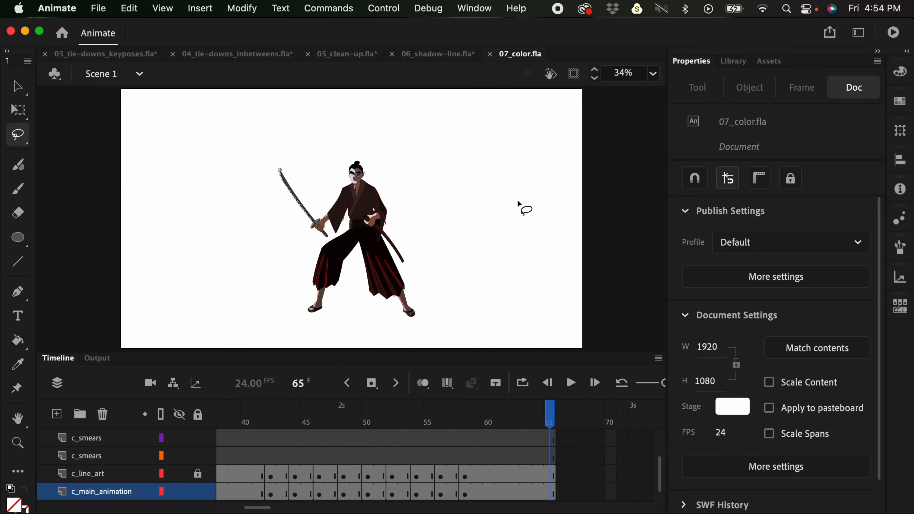
- Inspect the red shadow lines around the samurai's sleeves on frame 65, and undo the trial edit made there
{"action": "key", "text": "super+minus"}
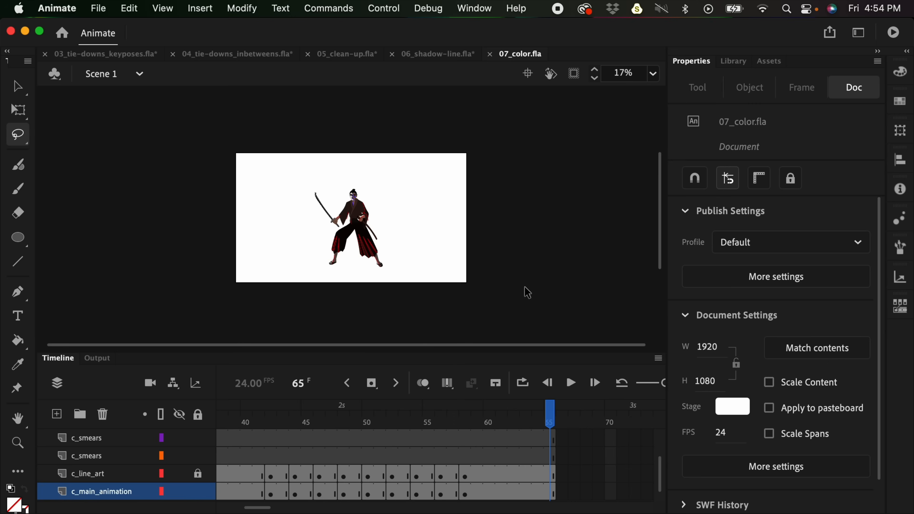
{"action": "key", "text": "super+equal"}
{"action": "key", "text": "super+equal"}
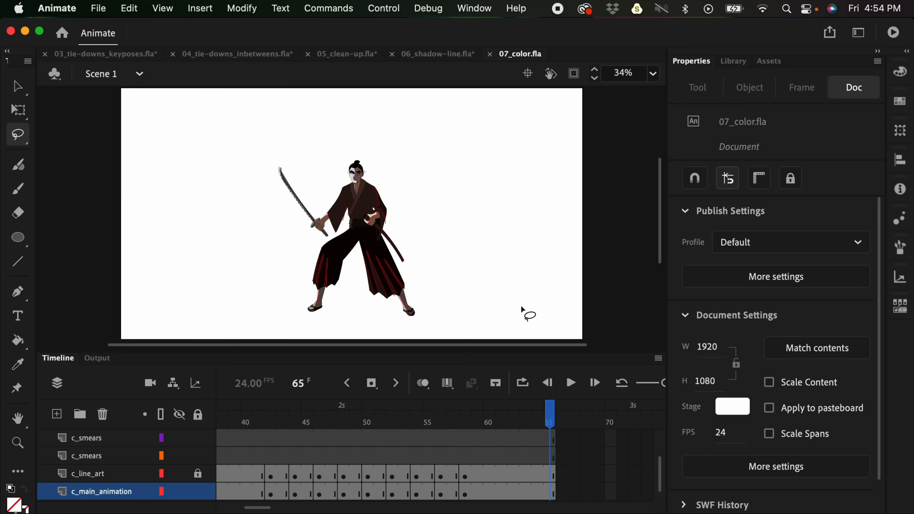
{"action": "mouse_move", "coordinate": [660, 468]}
{"action": "left_mouse_down"}
{"action": "mouse_move", "coordinate": [664, 436]}
{"action": "mouse_move", "coordinate": [660, 472]}
{"action": "left_mouse_up"}
{"action": "key", "text": "v"}
{"action": "scroll", "coordinate": [393, 218], "scroll_direction": "up", "scroll_amount": 5}
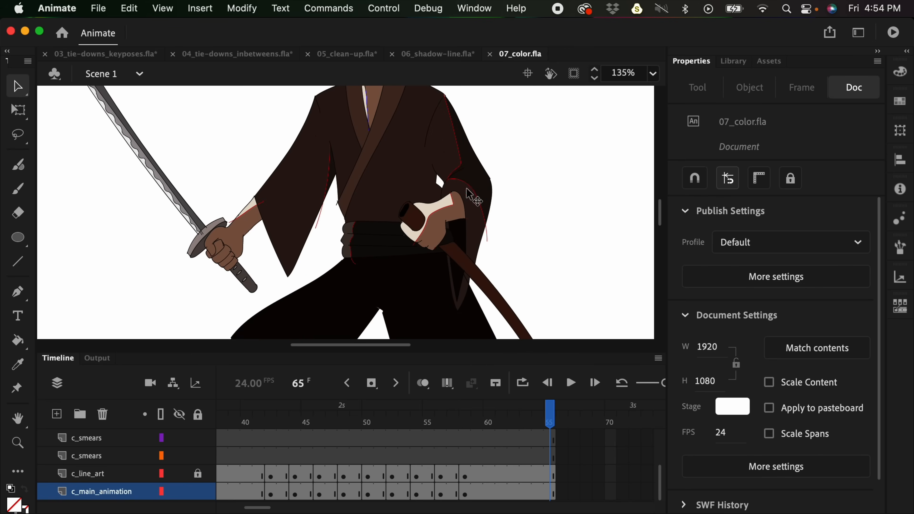
{"action": "key", "text": "super+z"}
{"action": "scroll", "coordinate": [527, 215], "scroll_direction": "down", "scroll_amount": 5}
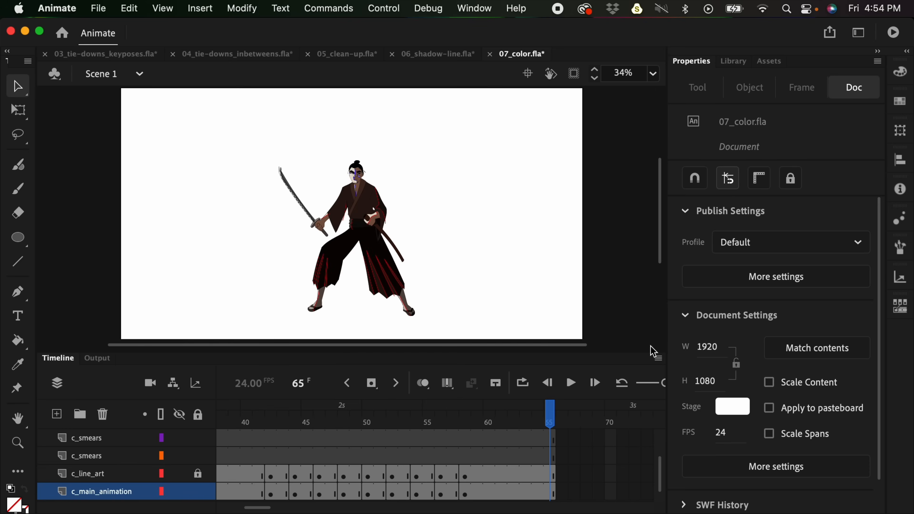
- Compare the red shadow lines on several later poses, including frame 48, and return to frame 65
{"action": "left_click_drag", "start_coordinate": [506, 432], "coordinate": [342, 430]}
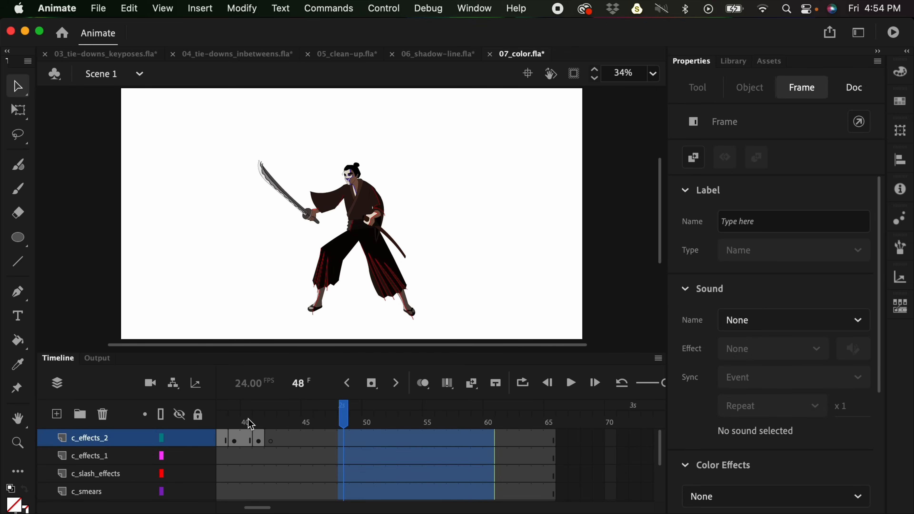
{"action": "left_click", "coordinate": [251, 425]}
{"action": "left_click", "coordinate": [343, 422]}
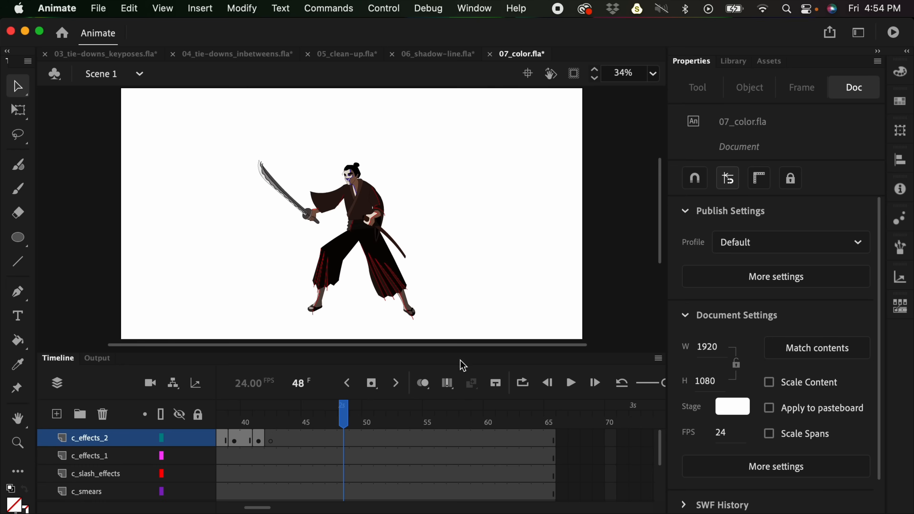
{"action": "left_click", "coordinate": [541, 422]}
{"action": "left_click", "coordinate": [552, 422]}
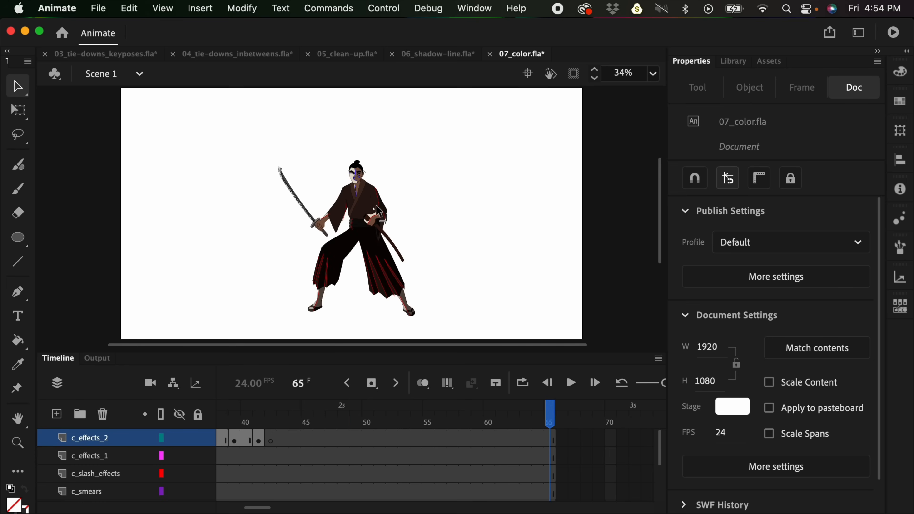
- Turn on Edit Multiple Frames and extend its range from frame 65 back to frame 1
{"action": "left_click", "coordinate": [448, 385]}
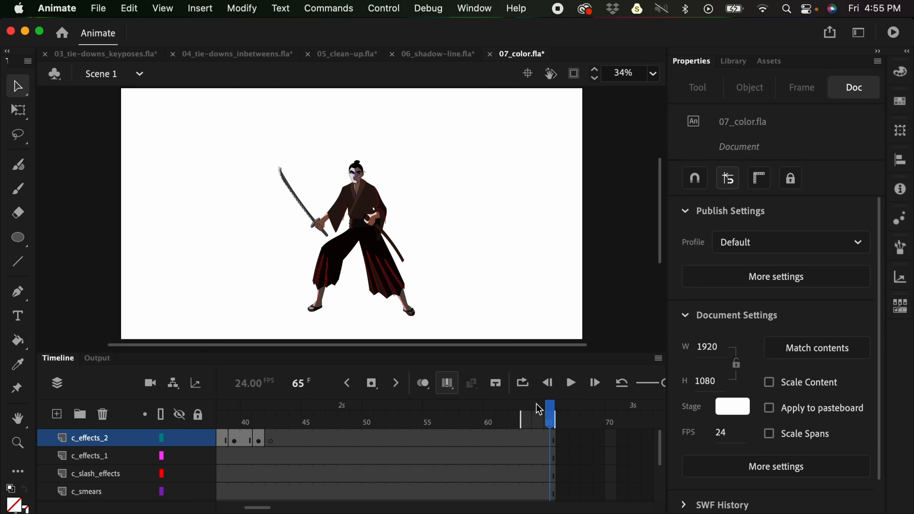
{"action": "mouse_move", "coordinate": [520, 421]}
{"action": "left_mouse_down"}
{"action": "mouse_move", "coordinate": [423, 387]}
{"action": "mouse_move", "coordinate": [195, 375]}
{"action": "left_mouse_up"}
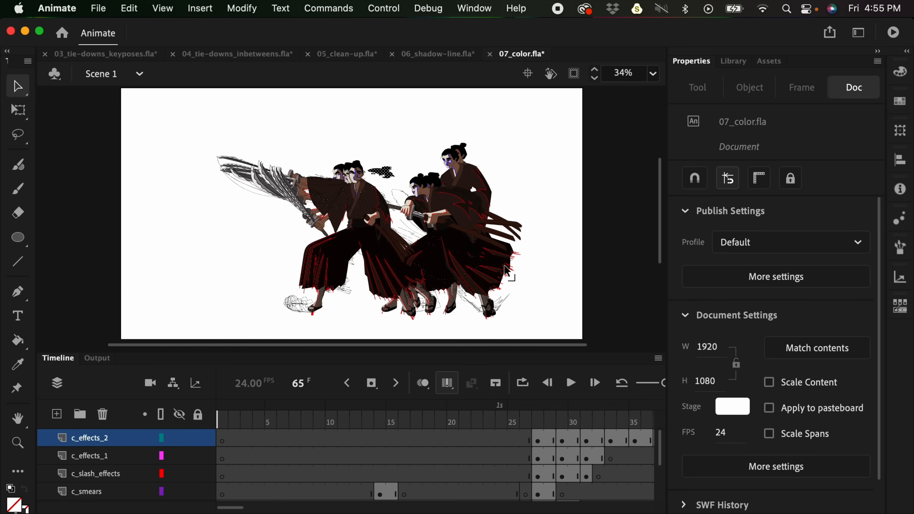
- Select the samurai artwork across all frames, set its stroke color to none, and turn off Edit Multiple Frames
{"action": "mouse_move", "coordinate": [166, 95]}
{"action": "left_mouse_down"}
{"action": "mouse_move", "coordinate": [190, 118]}
{"action": "mouse_move", "coordinate": [556, 329]}
{"action": "left_mouse_up"}
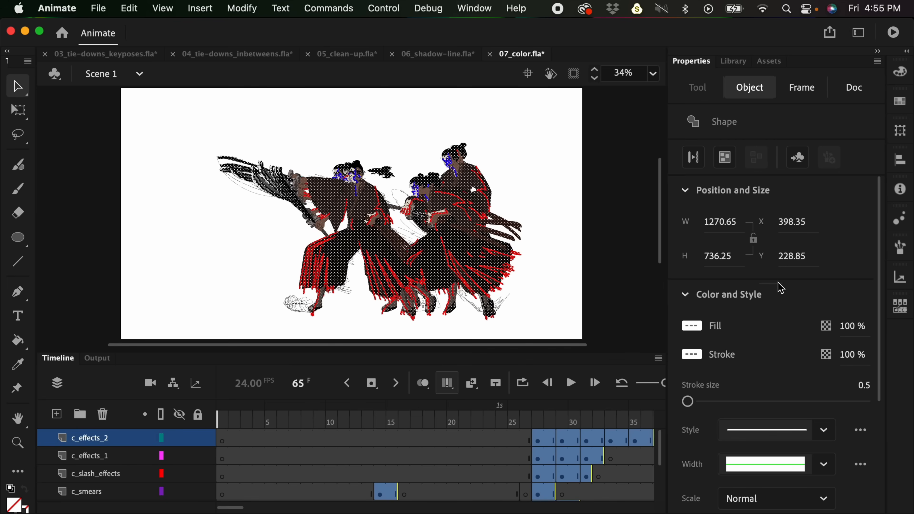
{"action": "left_click", "coordinate": [699, 360]}
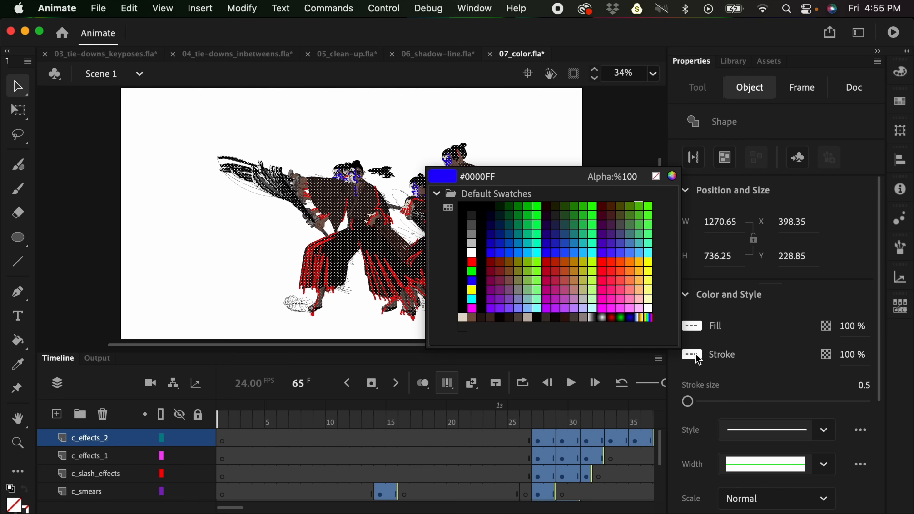
{"action": "left_click", "coordinate": [656, 177]}
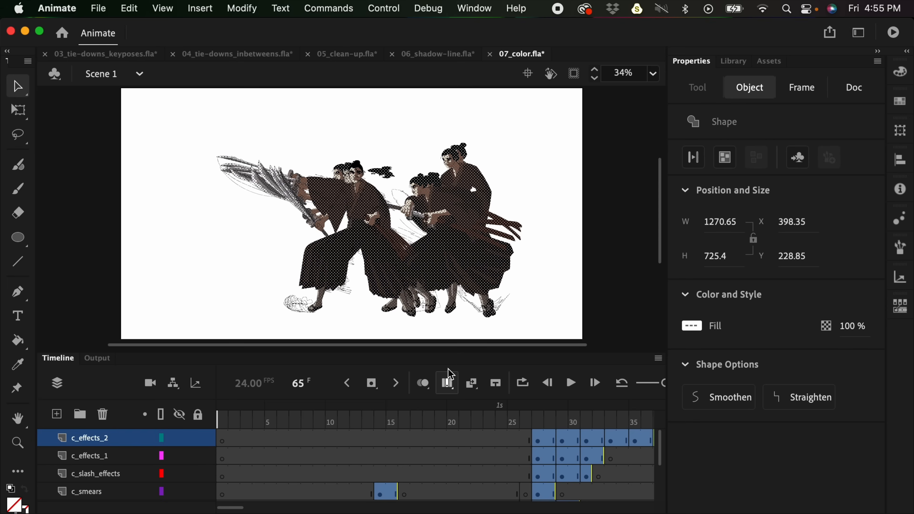
{"action": "left_click", "coordinate": [450, 384]}
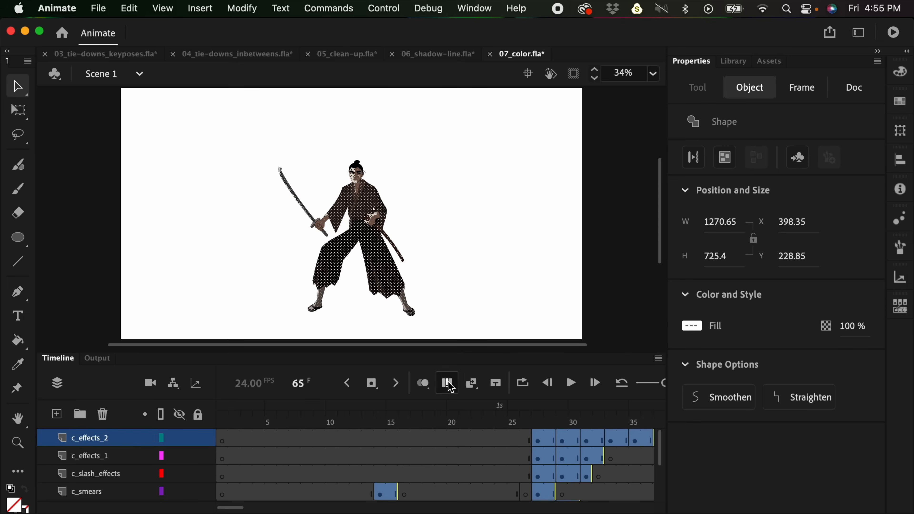
- Play the animation from frame 1 to check the coloured samurai without red shadow lines, and clear the artwork selection
{"action": "left_click", "coordinate": [247, 424]}
{"action": "left_click", "coordinate": [222, 421]}
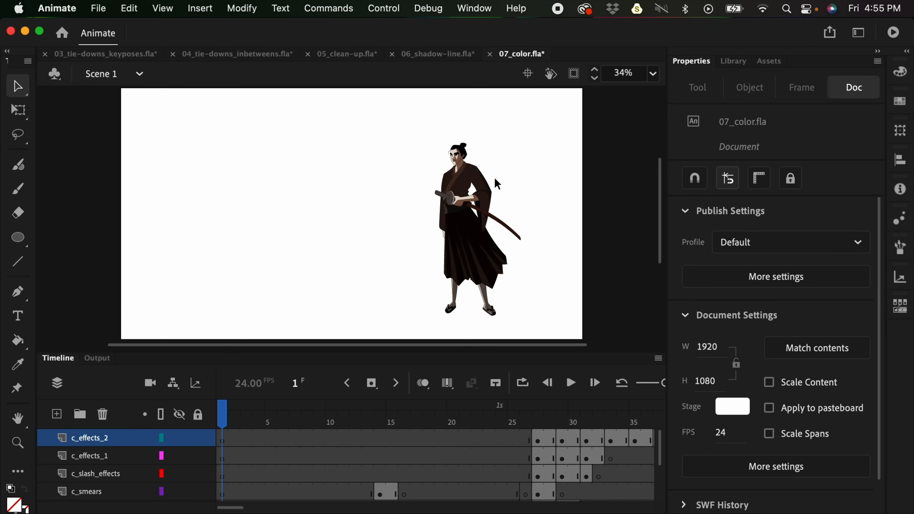
{"action": "key", "text": "Return"}
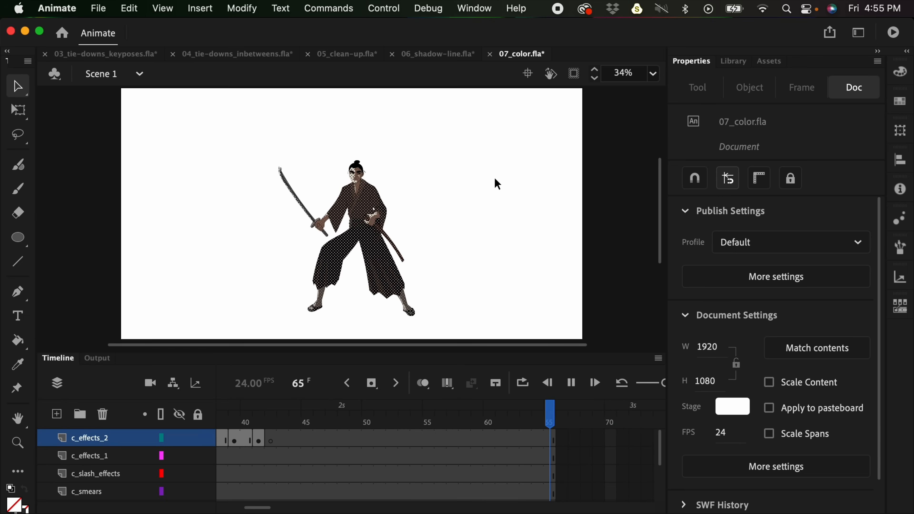
{"action": "key", "text": "Return"}
{"action": "left_click", "coordinate": [567, 234]}
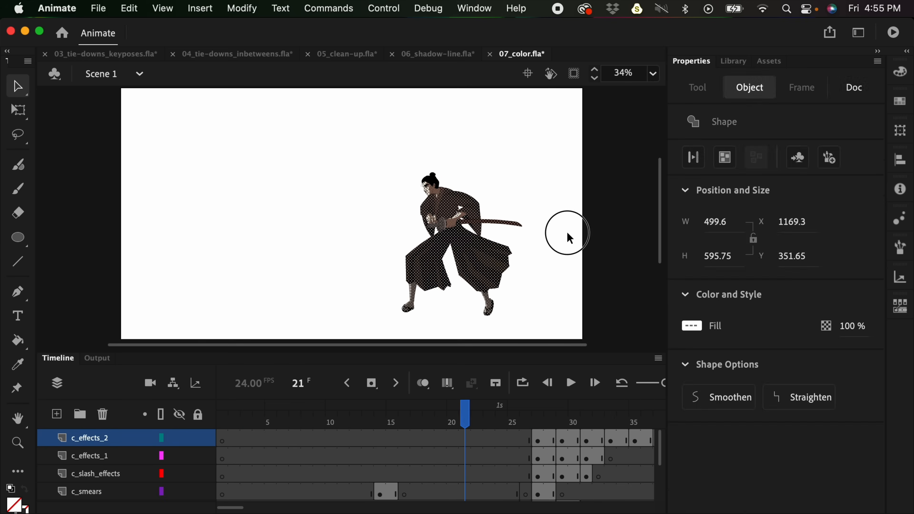
{"action": "key", "text": "Return"}
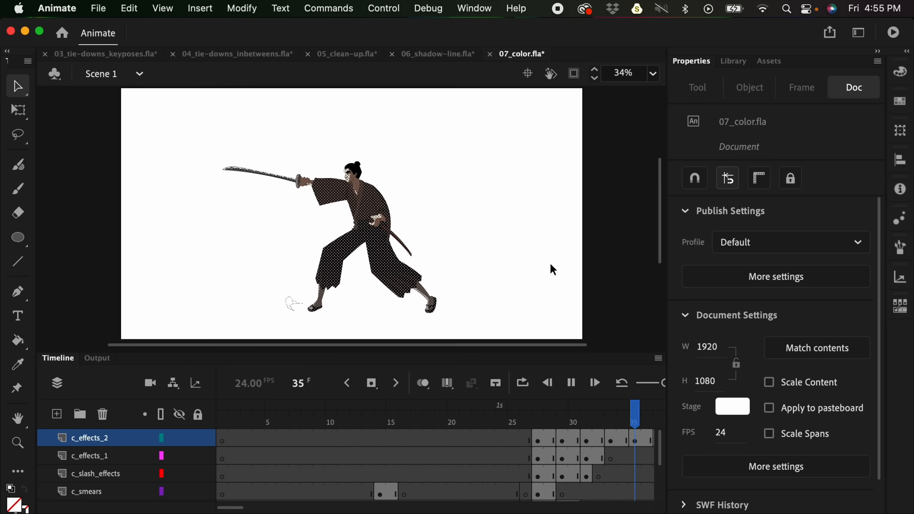
{"action": "key", "text": "Return"}
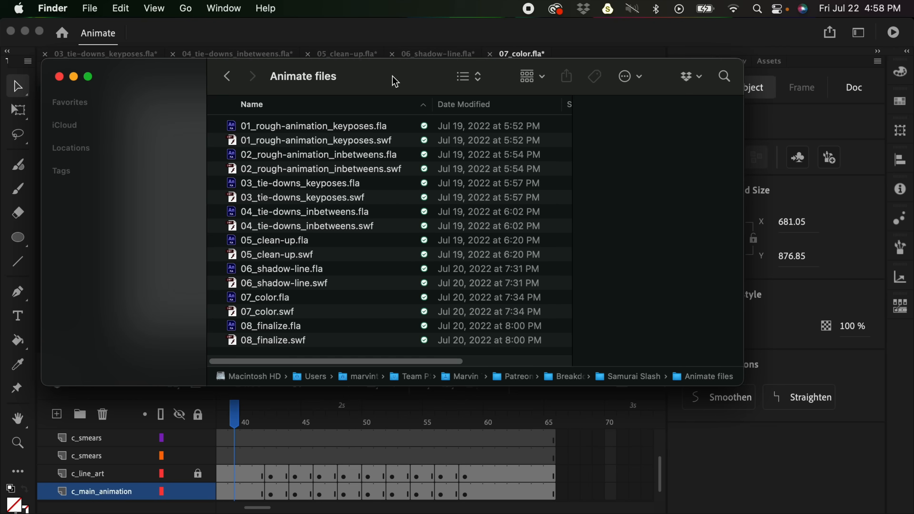
- Switch to Finder, and open 08_finalize.swf in an enlarged Flash Player window to watch the finalized animation
{"action": "left_click_drag", "start_coordinate": [395, 82], "coordinate": [389, 72]}
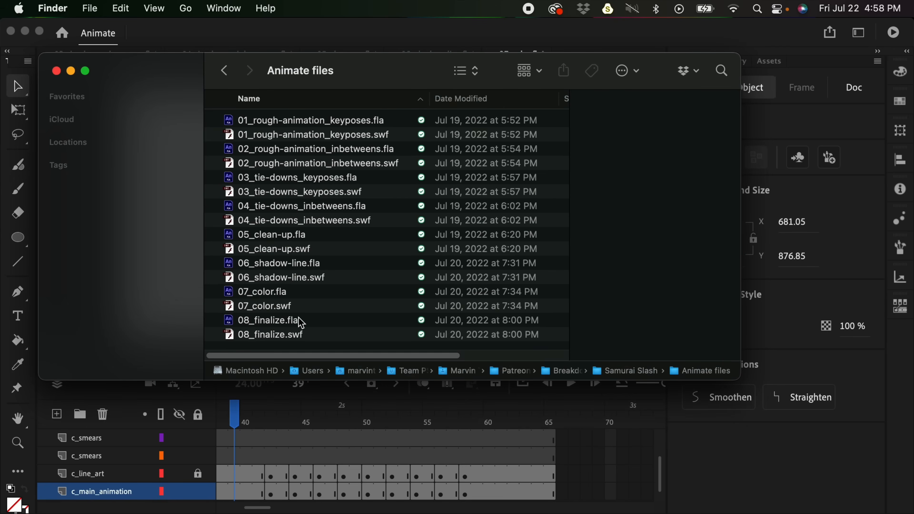
{"action": "left_click", "coordinate": [288, 337]}
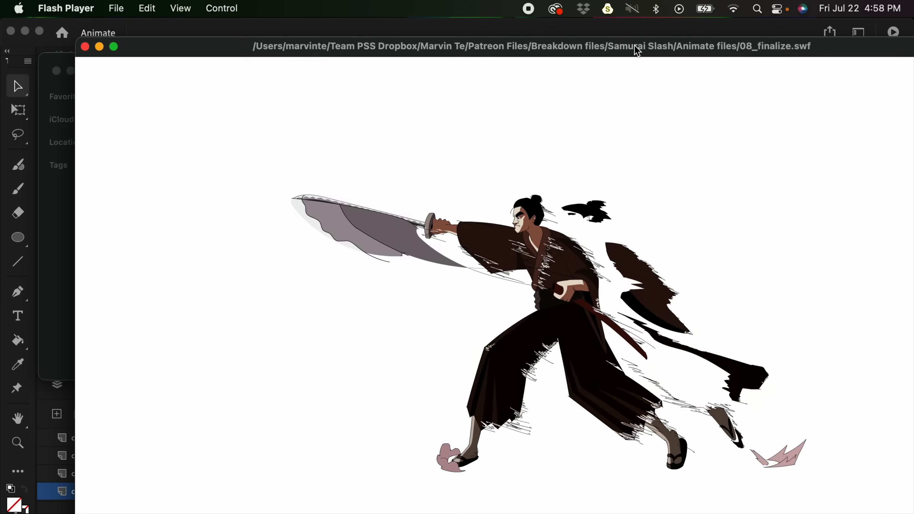
{"action": "double_click", "coordinate": [636, 47]}
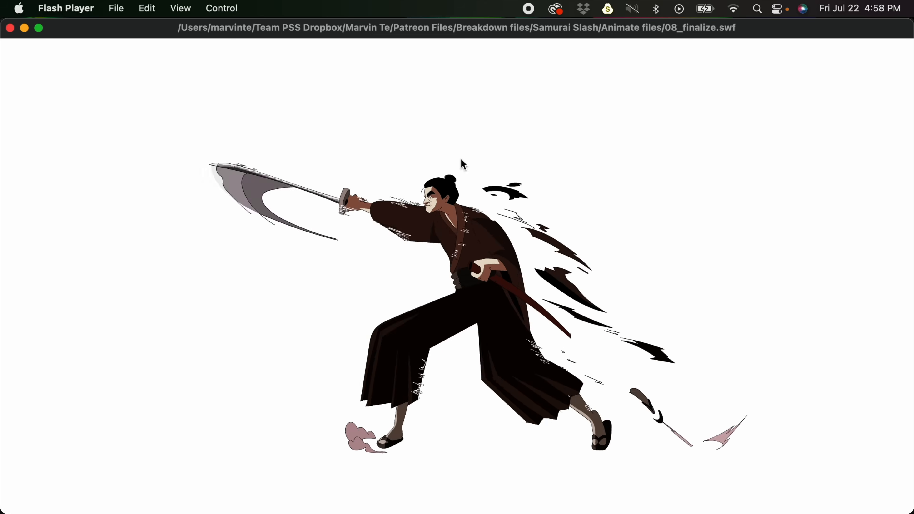
- Close the Flash Player window, and import 08_finalize.swf from Finder into the After Effects project
{"action": "left_click", "coordinate": [10, 28]}
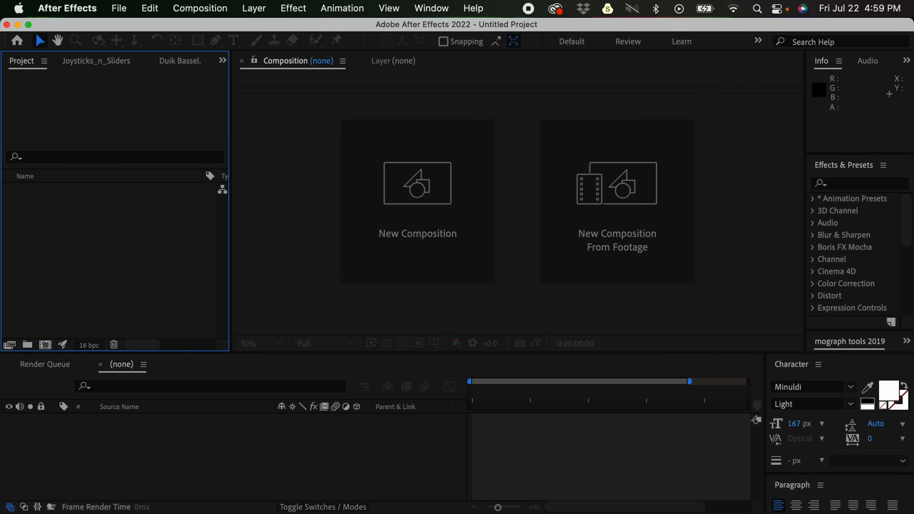
{"action": "key", "text": "super+Tab"}
{"action": "left_click_drag", "start_coordinate": [430, 66], "coordinate": [600, 67]}
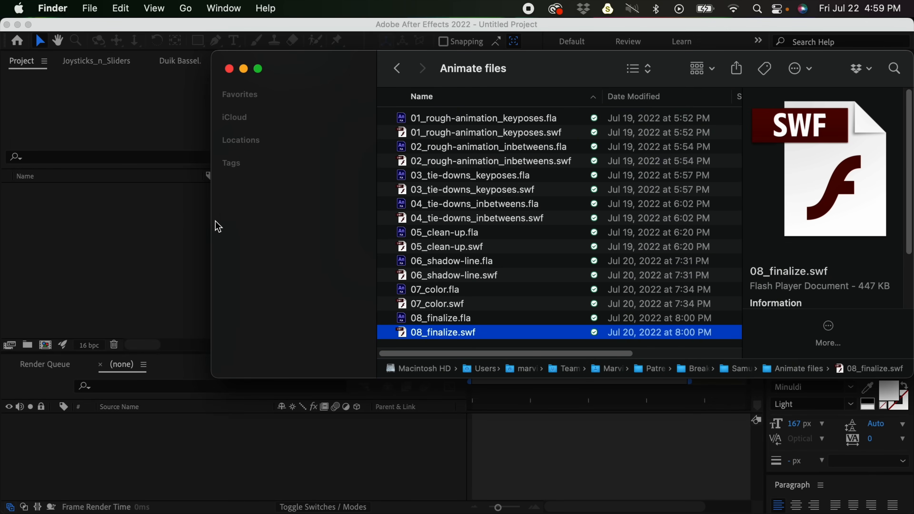
{"action": "left_click_drag", "start_coordinate": [474, 342], "coordinate": [108, 251]}
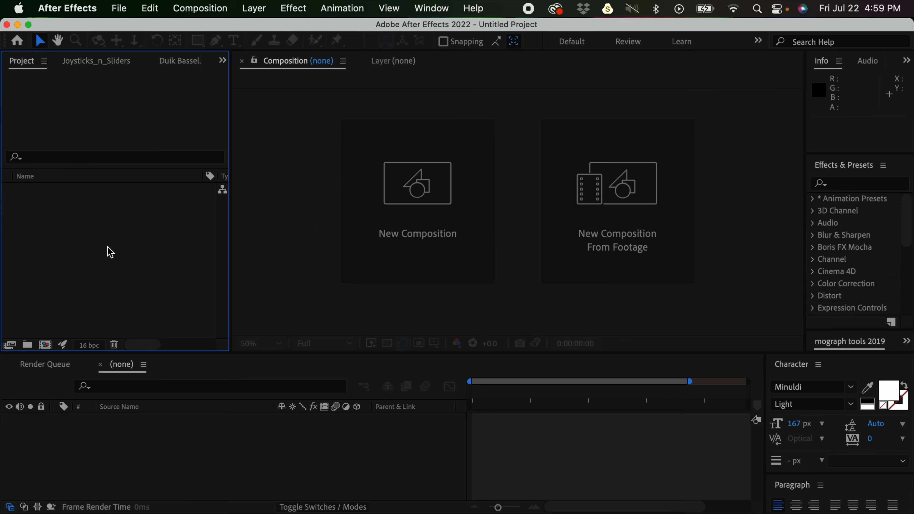
{"action": "left_click", "coordinate": [116, 222]}
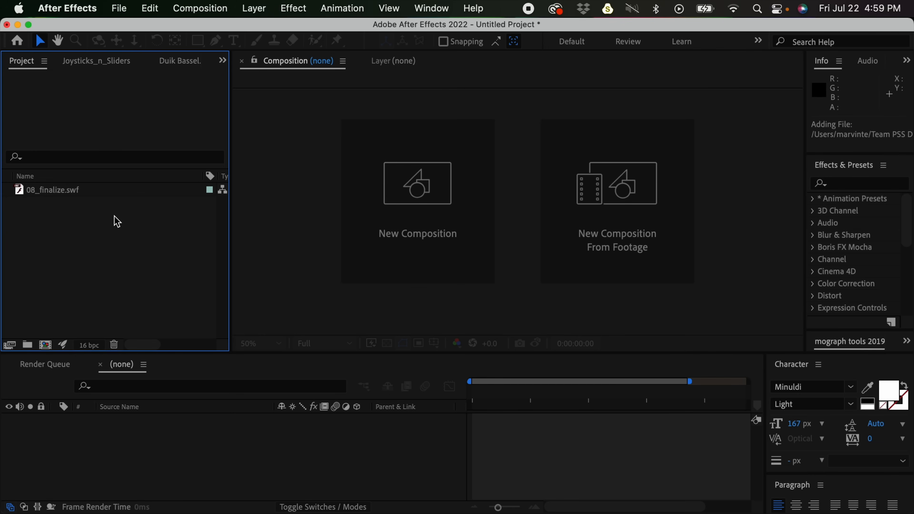
- Create a composition from the 08_finalize.swf footage and play through its frames
{"action": "left_click", "coordinate": [66, 197]}
{"action": "left_click_drag", "start_coordinate": [63, 195], "coordinate": [47, 347]}
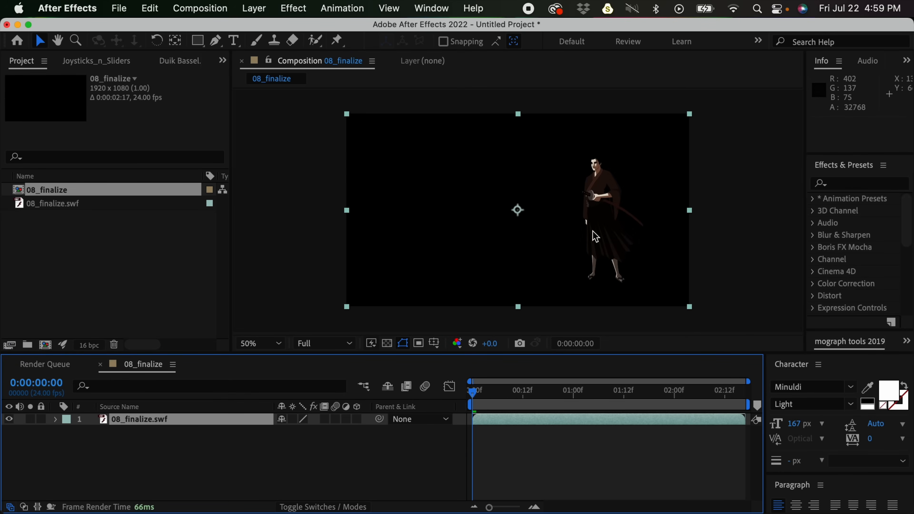
{"action": "left_click_drag", "start_coordinate": [498, 401], "coordinate": [408, 394]}
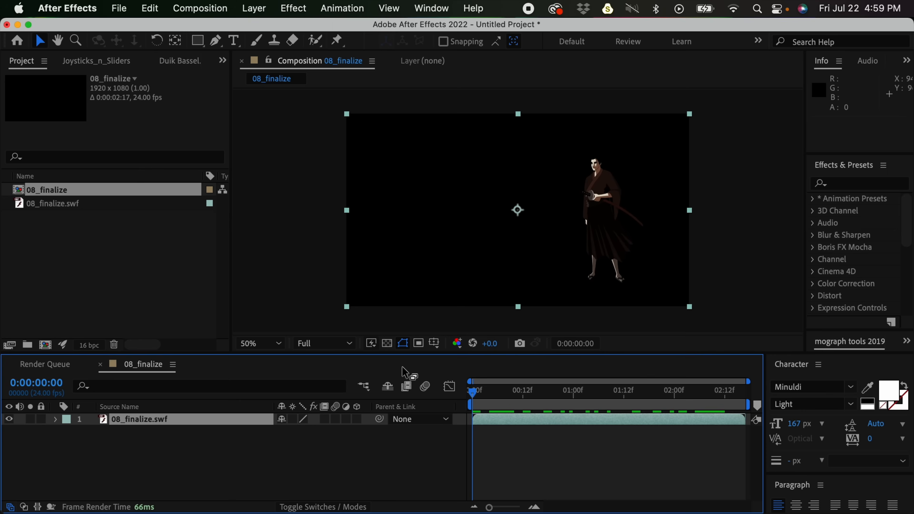
- Add a 1920 x 1080 solid in a dark gray-red color and place it beneath the samurai layer
{"action": "left_click", "coordinate": [254, 8]}
{"action": "mouse_move", "coordinate": [274, 29]}
{"action": "left_click", "coordinate": [435, 46]}
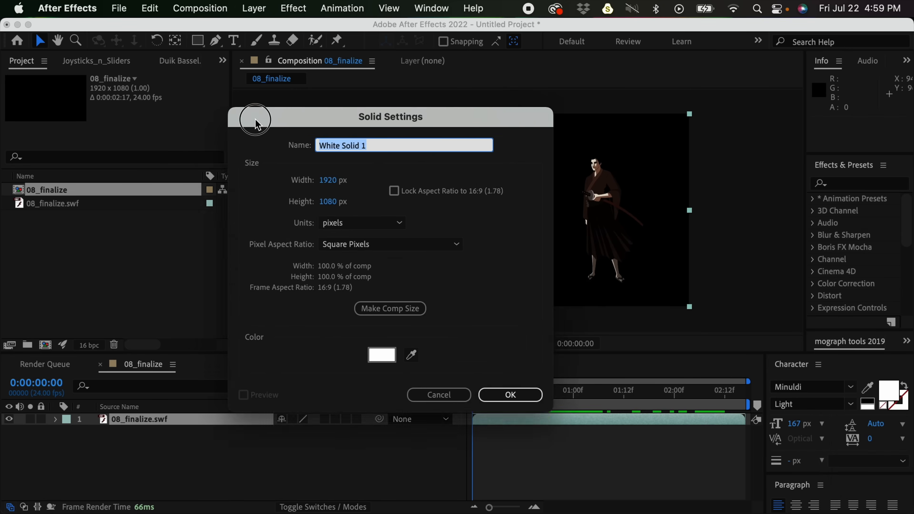
{"action": "left_click", "coordinate": [351, 350]}
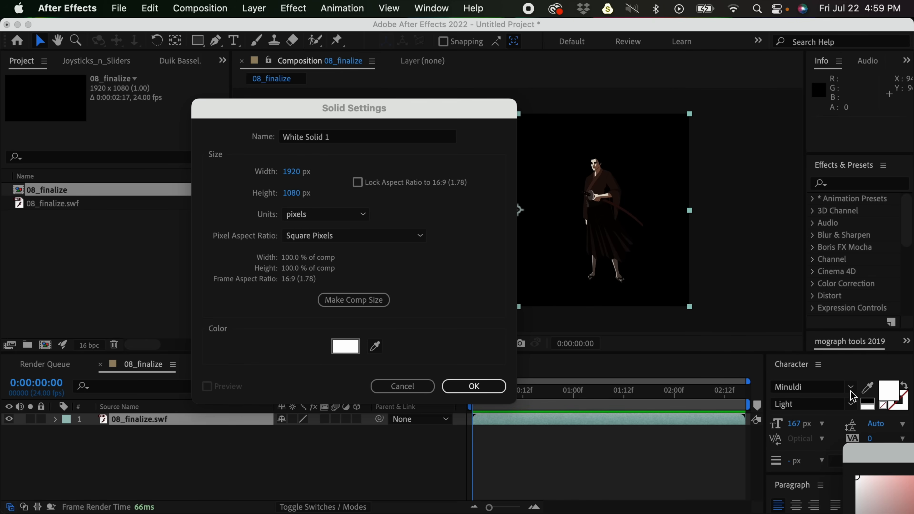
{"action": "mouse_move", "coordinate": [373, 183]}
{"action": "left_mouse_down"}
{"action": "mouse_move", "coordinate": [363, 215]}
{"action": "mouse_move", "coordinate": [367, 249]}
{"action": "mouse_move", "coordinate": [394, 259]}
{"action": "left_mouse_up"}
{"action": "left_click", "coordinate": [672, 161]}
{"action": "left_click", "coordinate": [474, 386]}
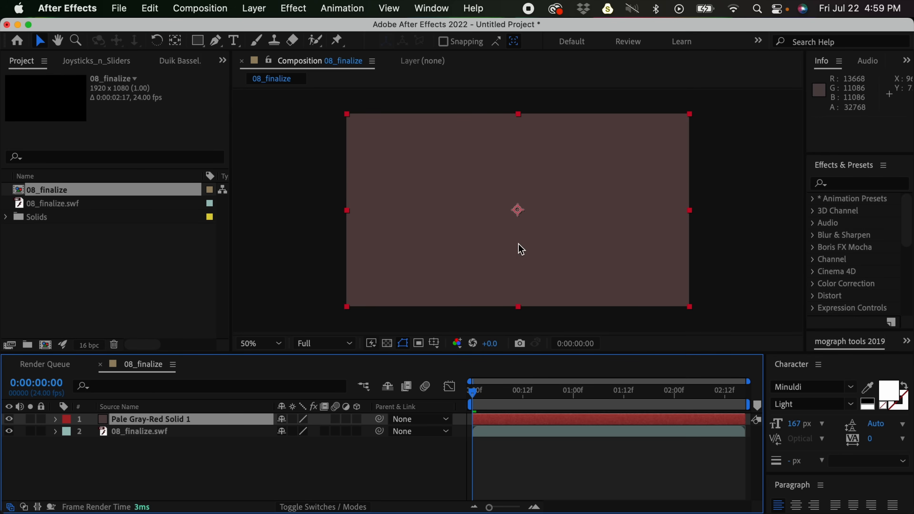
{"action": "left_click_drag", "start_coordinate": [146, 423], "coordinate": [161, 460]}
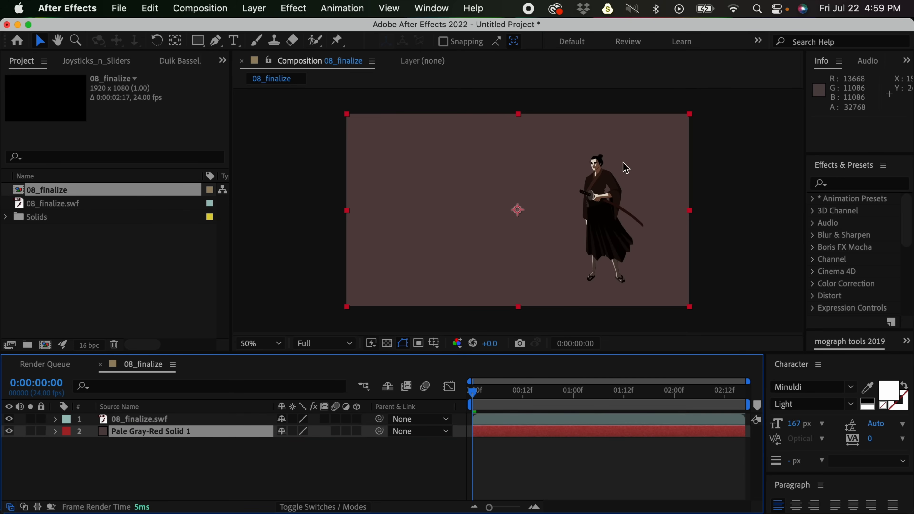
- Clear the layer selection and inspect the samurai up close against the solid background
{"action": "left_click", "coordinate": [541, 445]}
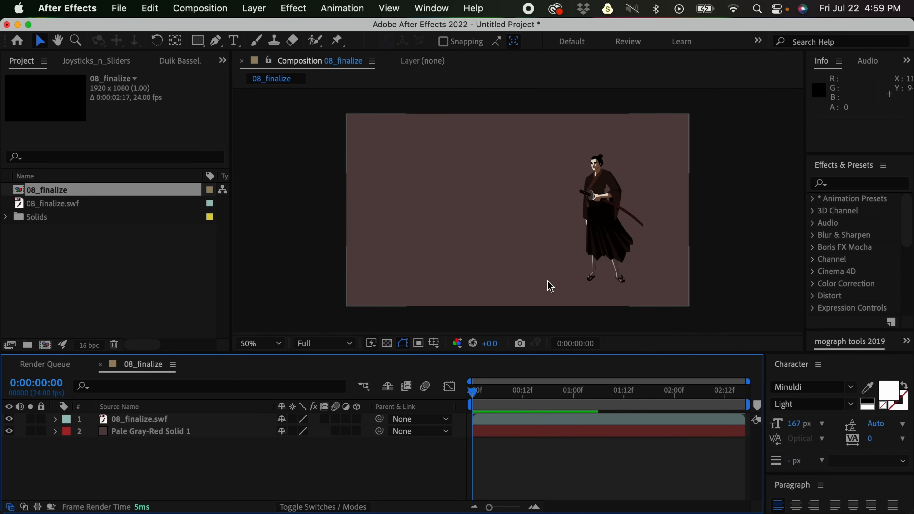
{"action": "key", "text": "period"}
{"action": "left_click_drag", "start_coordinate": [692, 219], "coordinate": [459, 231]}
{"action": "key", "text": "comma"}
{"action": "key", "text": "period"}
{"action": "key", "text": "space"}
{"action": "left_click_drag", "start_coordinate": [590, 212], "coordinate": [627, 216]}
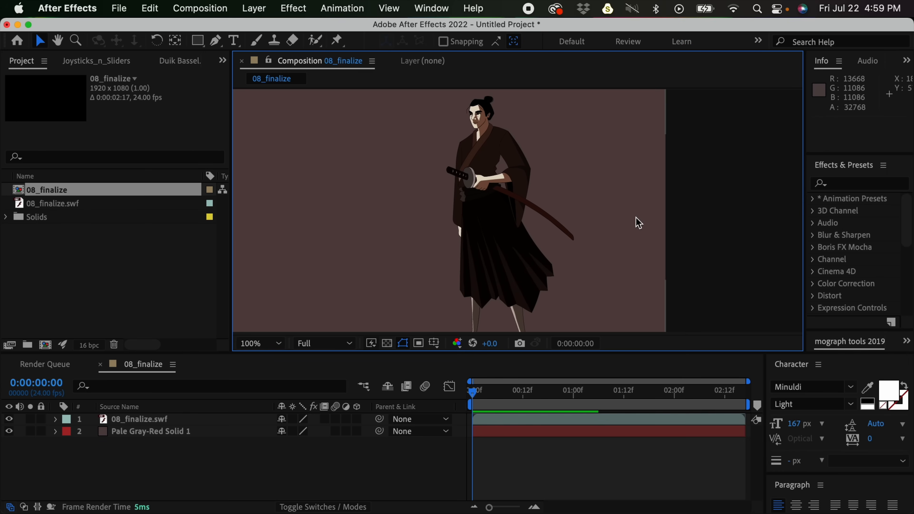
- Add an adjustment layer above the samurai and apply the Stylize Glow effect to it
{"action": "left_click", "coordinate": [258, 13]}
{"action": "mouse_move", "coordinate": [254, 30]}
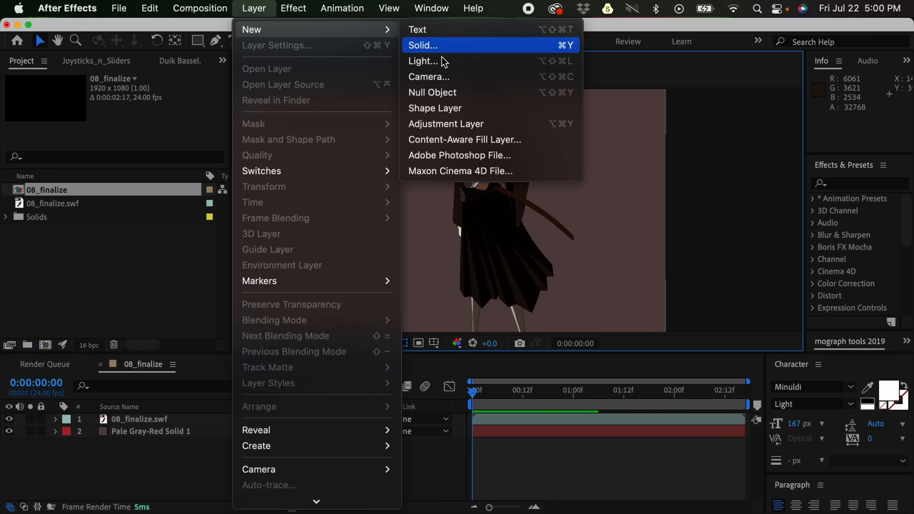
{"action": "left_click", "coordinate": [467, 126]}
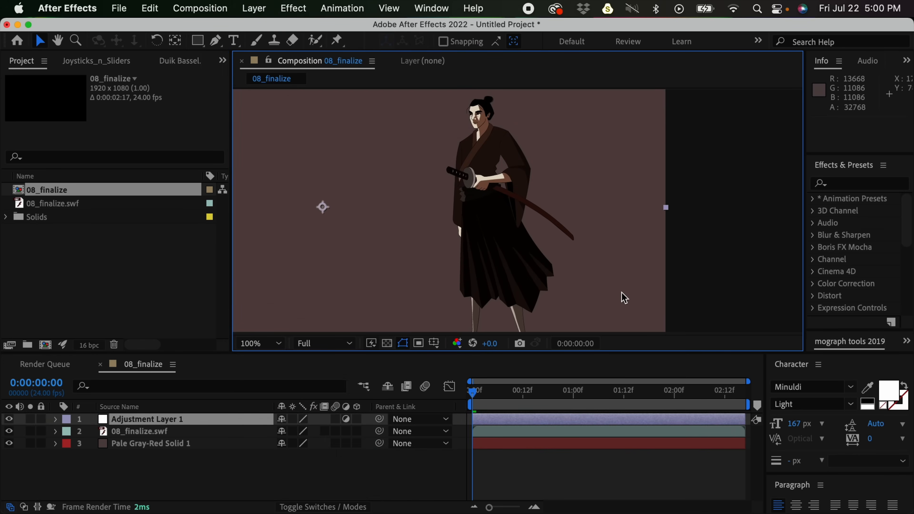
{"action": "left_click", "coordinate": [841, 183]}
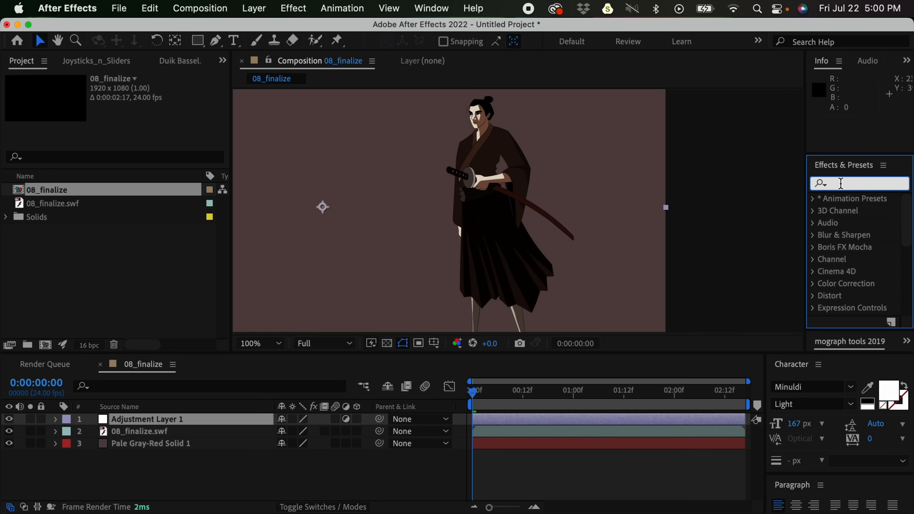
{"action": "type", "text": "glow"}
{"action": "double_click", "coordinate": [864, 272]}
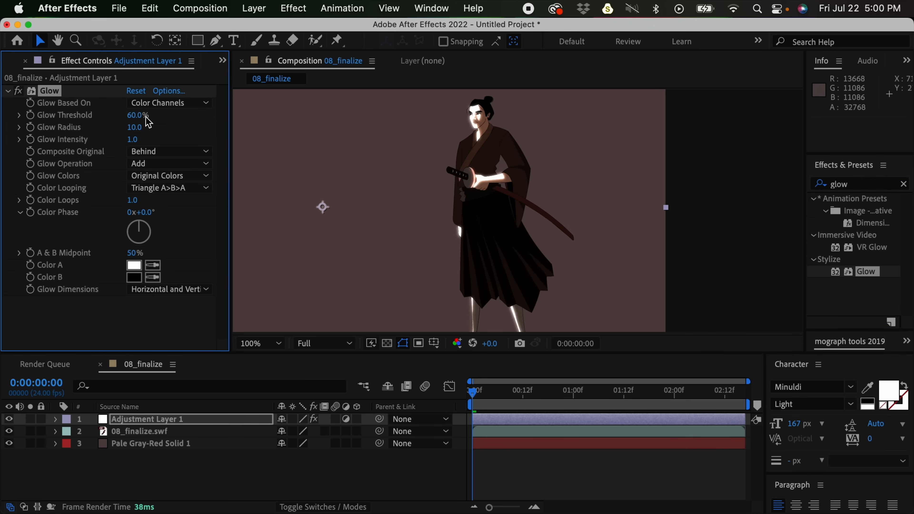
- Set the Glow threshold to 77.6% and the radius to 26, and preview the glowing animation
{"action": "left_click_drag", "start_coordinate": [134, 126], "coordinate": [168, 114]}
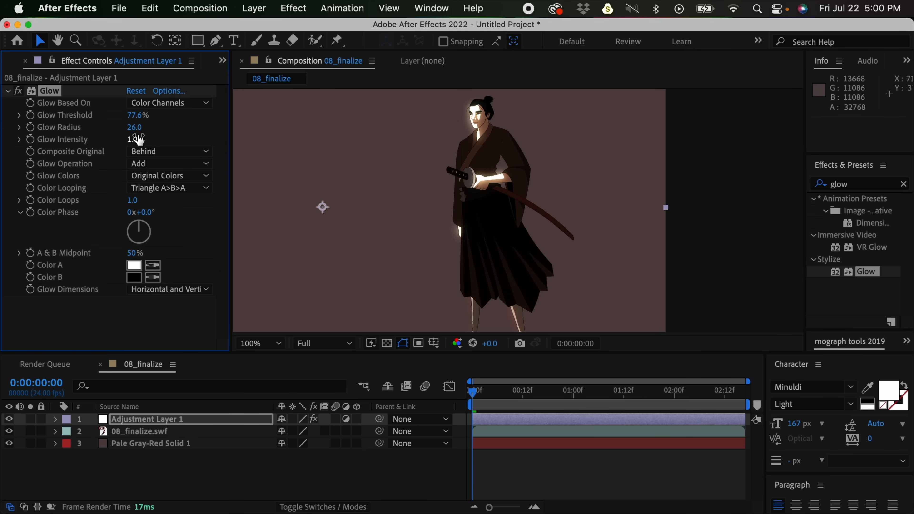
{"action": "left_click", "coordinate": [547, 460]}
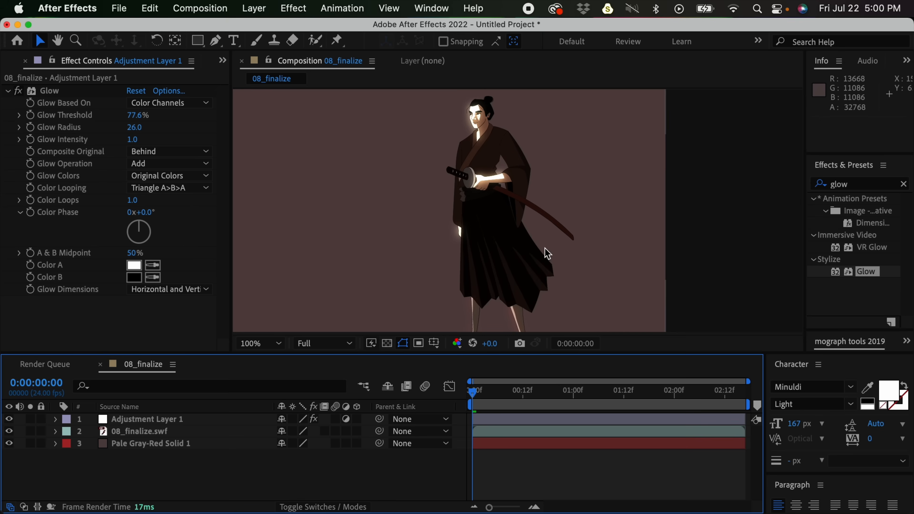
{"action": "key", "text": "comma"}
{"action": "key", "text": "space"}
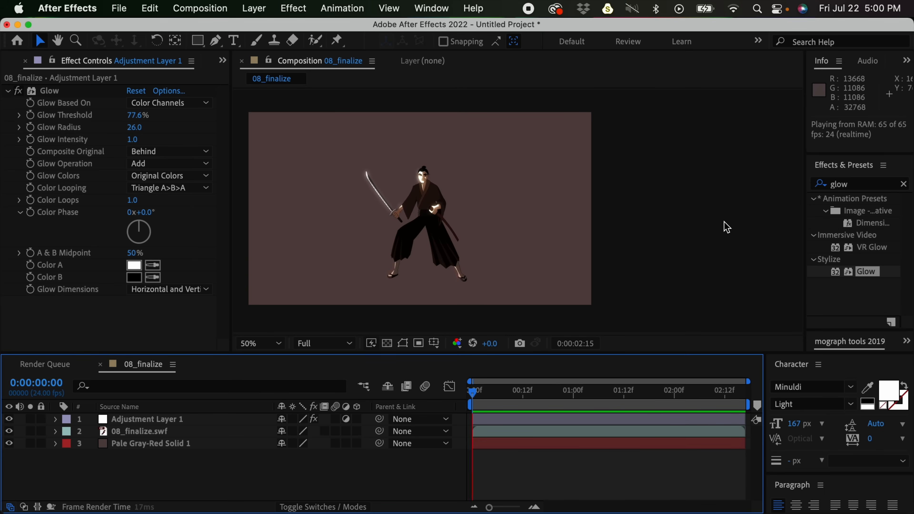
{"action": "key", "text": "space"}
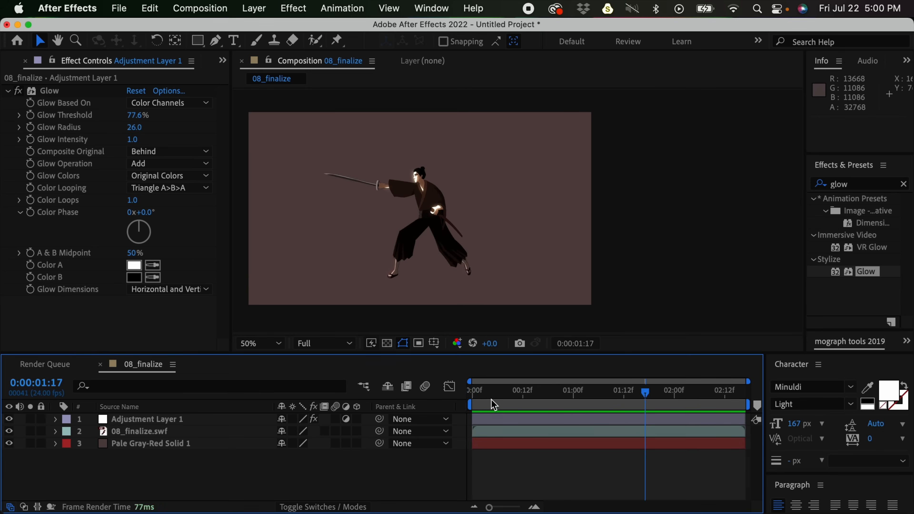
- Return to the first frame and examine the glow on the samurai's face, hands and legs up close
{"action": "key", "text": "Home"}
{"action": "key", "text": "period"}
{"action": "key", "text": "h"}
{"action": "left_click_drag", "start_coordinate": [540, 288], "coordinate": [559, 248]}
{"action": "key", "text": "v"}
{"action": "key", "text": "space"}
{"action": "left_click_drag", "start_coordinate": [475, 247], "coordinate": [474, 190]}
{"action": "key", "text": "space"}
{"action": "left_click_drag", "start_coordinate": [475, 229], "coordinate": [477, 306]}
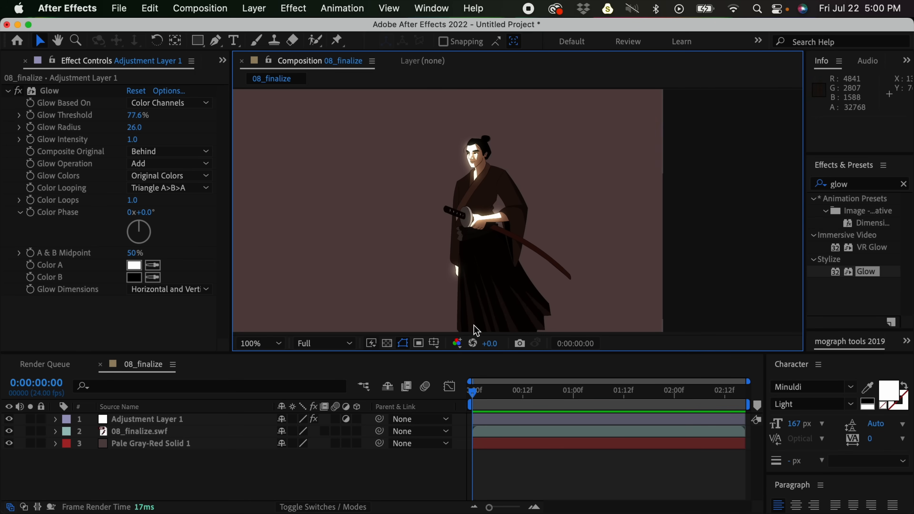
{"action": "left_click_drag", "start_coordinate": [557, 241], "coordinate": [573, 185]}
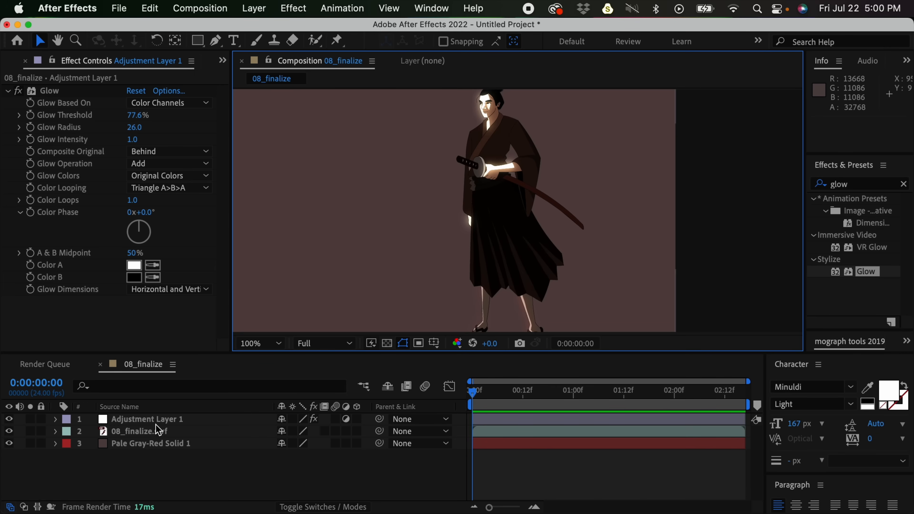
- Duplicate the 08_finalize.swf layer twice, undoing the trial move made between the two duplications
{"action": "left_click", "coordinate": [156, 431]}
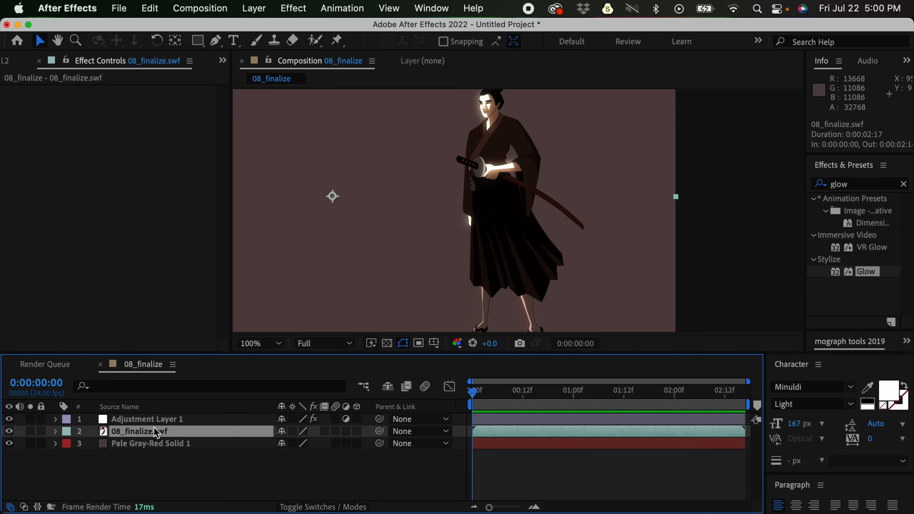
{"action": "key", "text": "super+d"}
{"action": "left_click_drag", "start_coordinate": [552, 224], "coordinate": [589, 222]}
{"action": "key", "text": "super+z"}
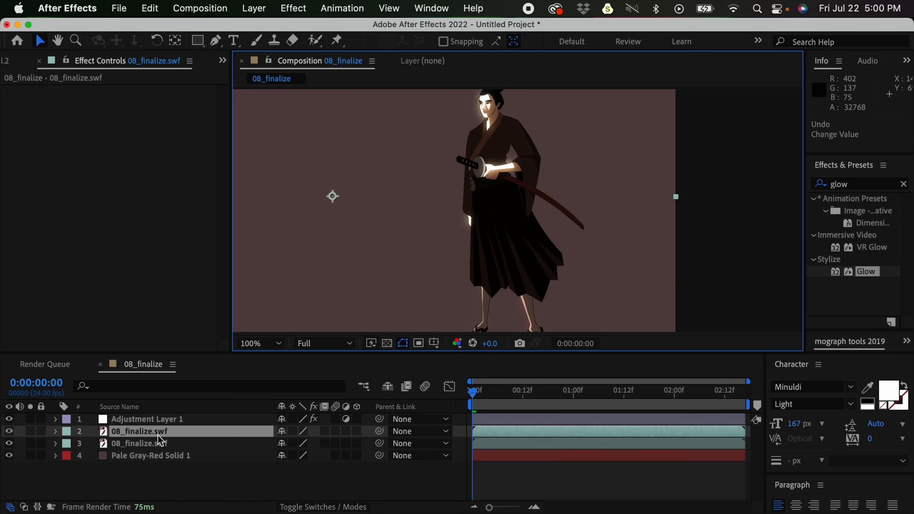
{"action": "key", "text": "super+d"}
- Try offsetting the duplicated samurai copies sideways, and undo the moves
{"action": "left_click_drag", "start_coordinate": [420, 255], "coordinate": [500, 247]}
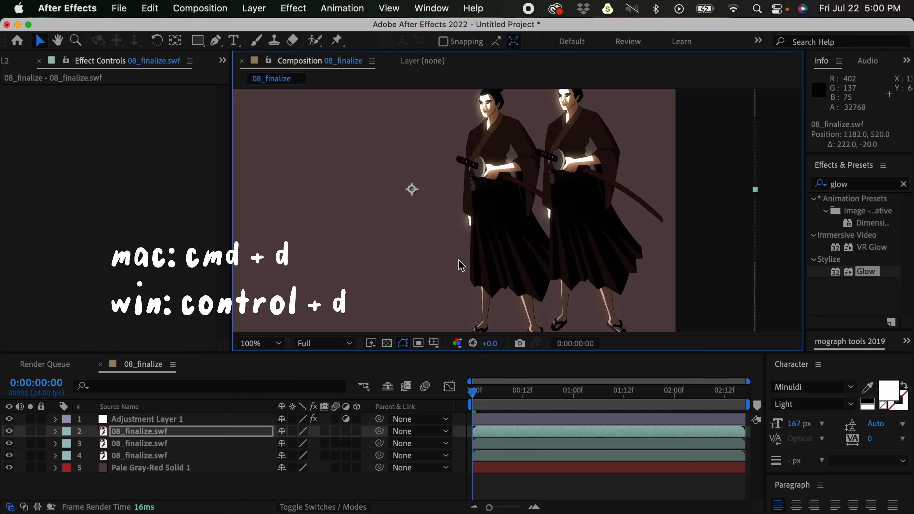
{"action": "left_click_drag", "start_coordinate": [164, 445], "coordinate": [165, 426]}
{"action": "left_click_drag", "start_coordinate": [503, 229], "coordinate": [440, 227]}
{"action": "key", "text": "super+z"}
{"action": "key", "text": "super+z"}
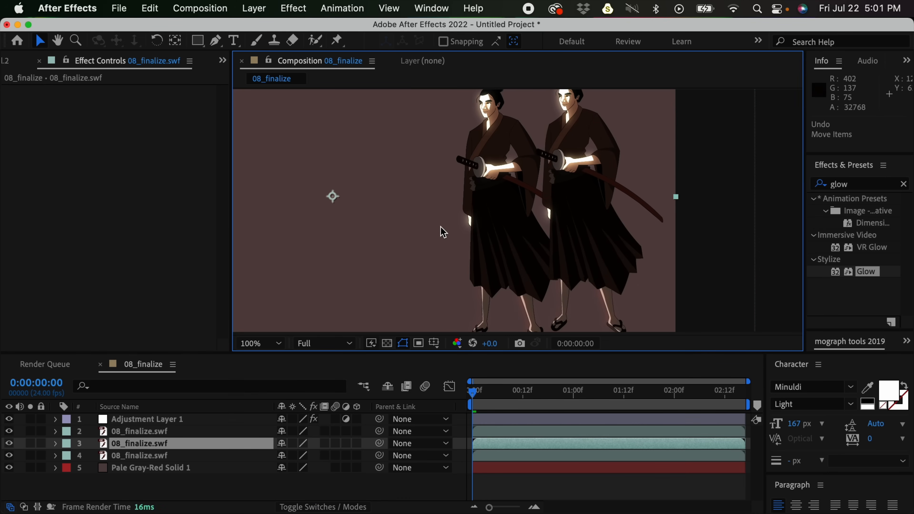
{"action": "key", "text": "super+z"}
- Set the track matte of the middle 08_finalize.swf layer to Alpha Inverted Matte
{"action": "left_click", "coordinate": [165, 441]}
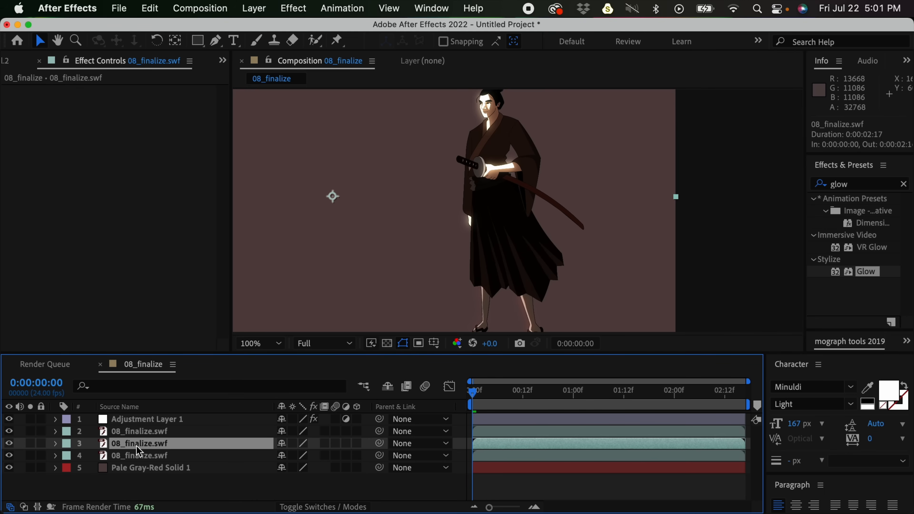
{"action": "left_click", "coordinate": [316, 508]}
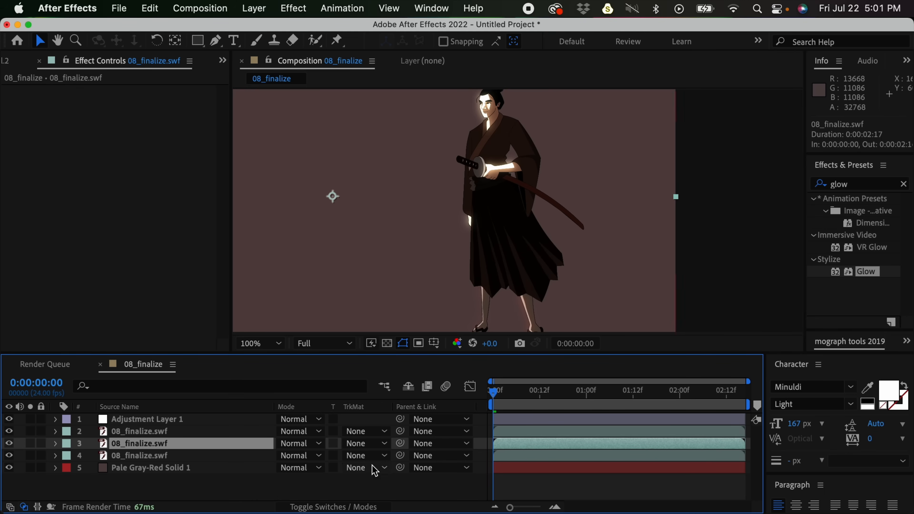
{"action": "left_click", "coordinate": [365, 443]}
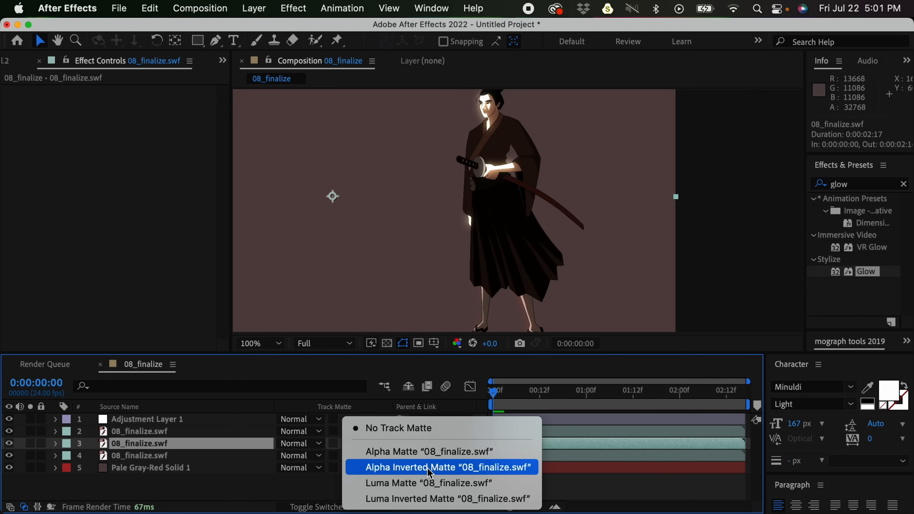
{"action": "left_click", "coordinate": [440, 468]}
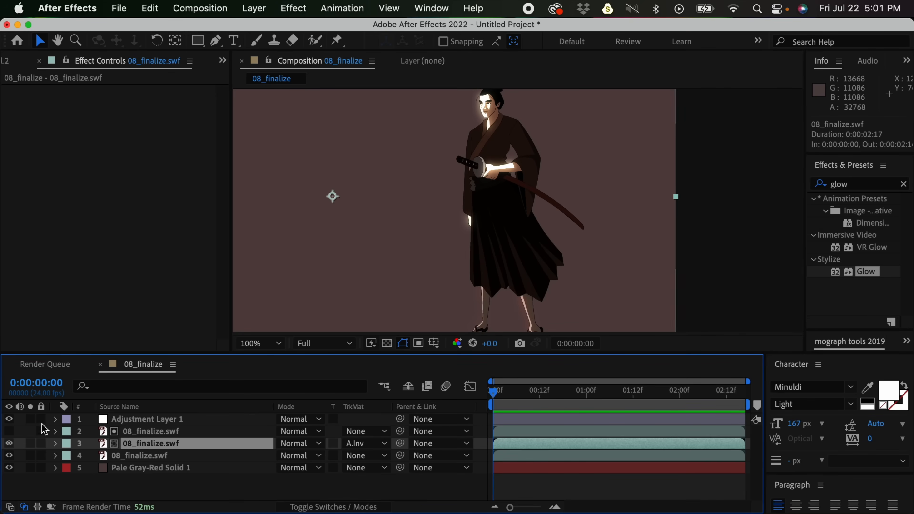
- Solo the matted middle samurai layer and show the transparency grid
{"action": "left_click", "coordinate": [31, 444]}
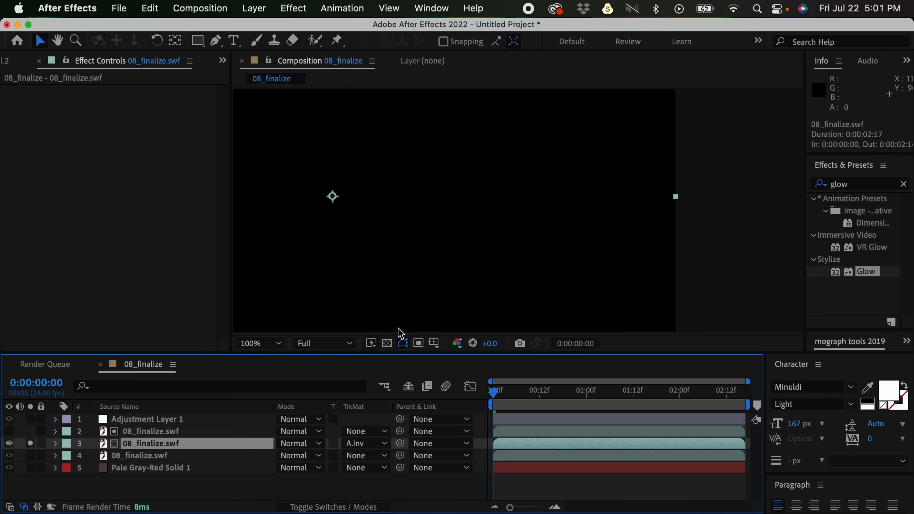
{"action": "left_click", "coordinate": [388, 344]}
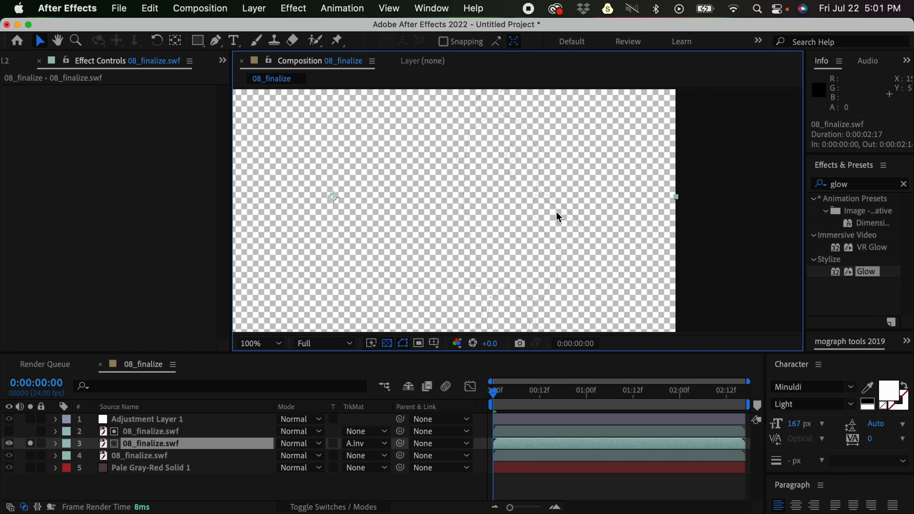
- Try moving the matted middle samurai layer in the composition, and undo the move
{"action": "left_click", "coordinate": [526, 442]}
{"action": "left_click_drag", "start_coordinate": [580, 236], "coordinate": [584, 241]}
{"action": "key", "text": "cmd+z"}
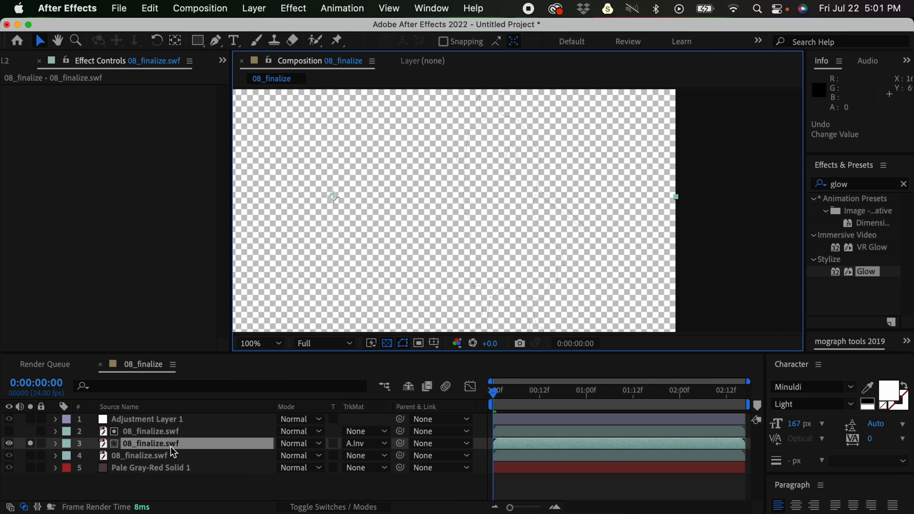
- Move the top 08_finalize.swf matte layer slightly to position 974, 542 to expose a thin rim of the samurai
{"action": "left_click", "coordinate": [524, 434]}
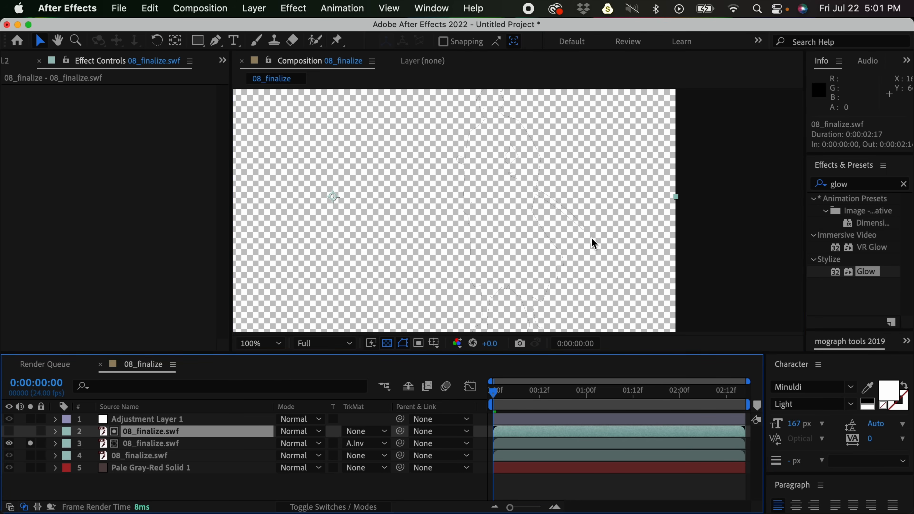
{"action": "left_click_drag", "start_coordinate": [607, 232], "coordinate": [609, 230]}
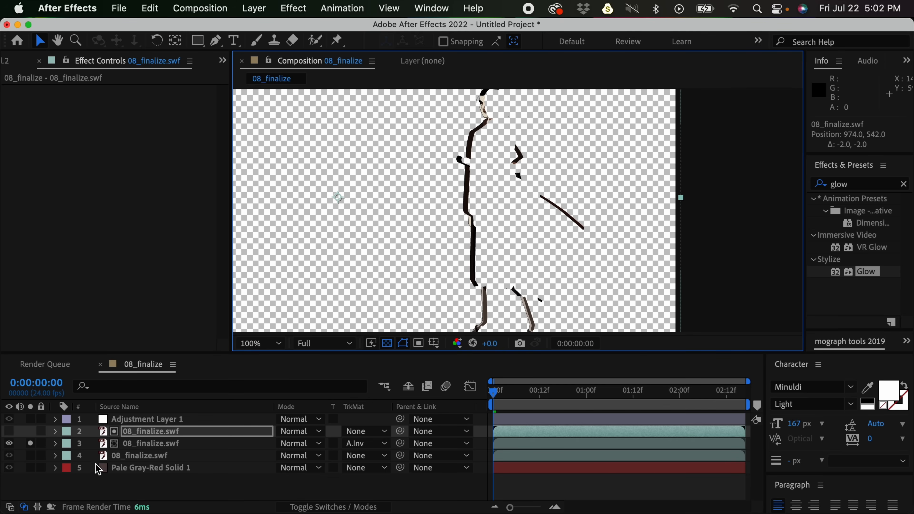
- Solo the bottom samurai layer as well, and apply the Fill effect to the matted middle 08_finalize.swf layer
{"action": "left_click", "coordinate": [31, 455]}
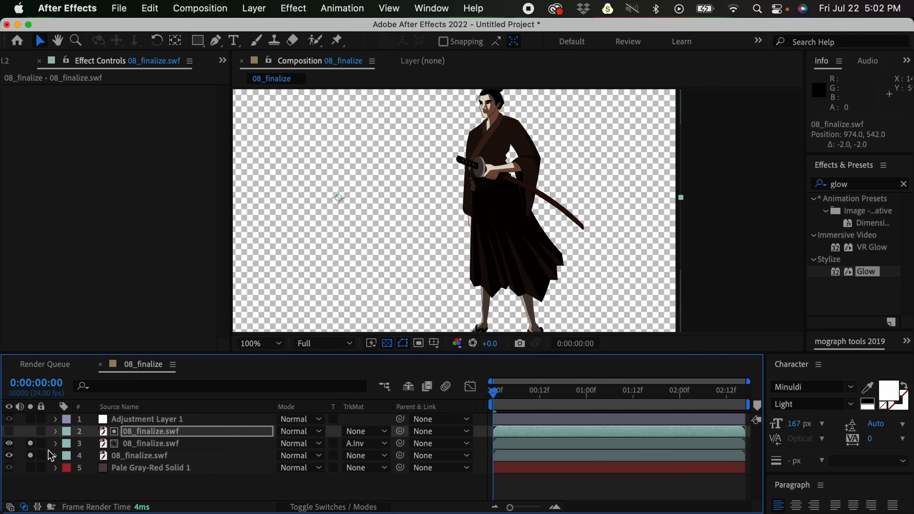
{"action": "left_click", "coordinate": [129, 445]}
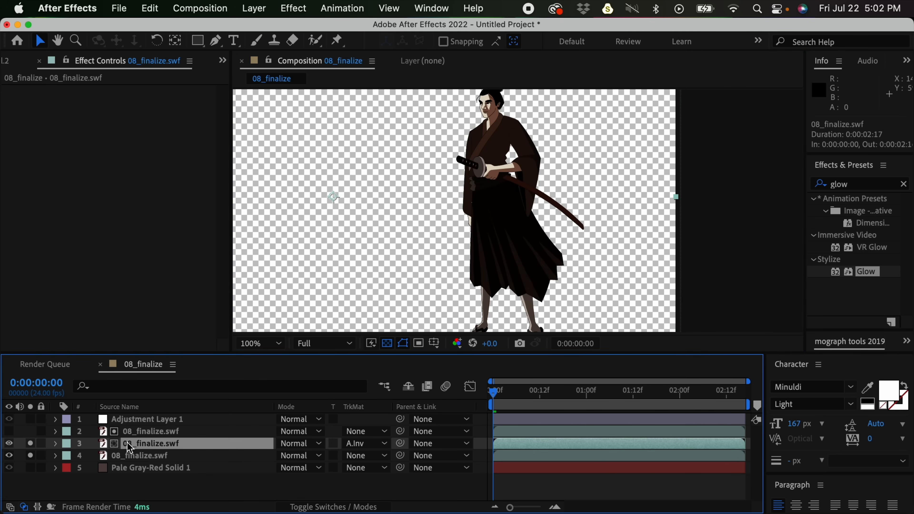
{"action": "left_click", "coordinate": [847, 187]}
{"action": "type", "text": "fill"}
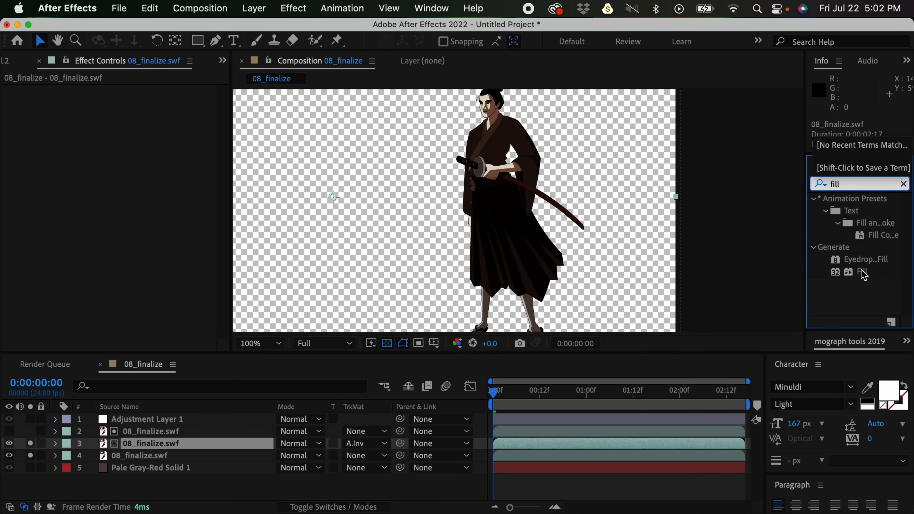
{"action": "double_click", "coordinate": [863, 272]}
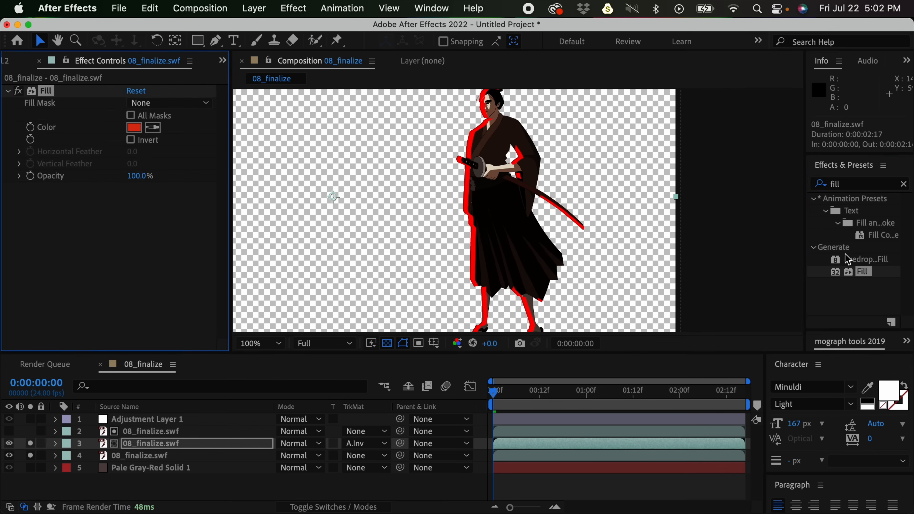
- Move the top 08_finalize.swf matte layer to position 970, 542 to thin the filled rim
{"action": "left_click", "coordinate": [516, 431]}
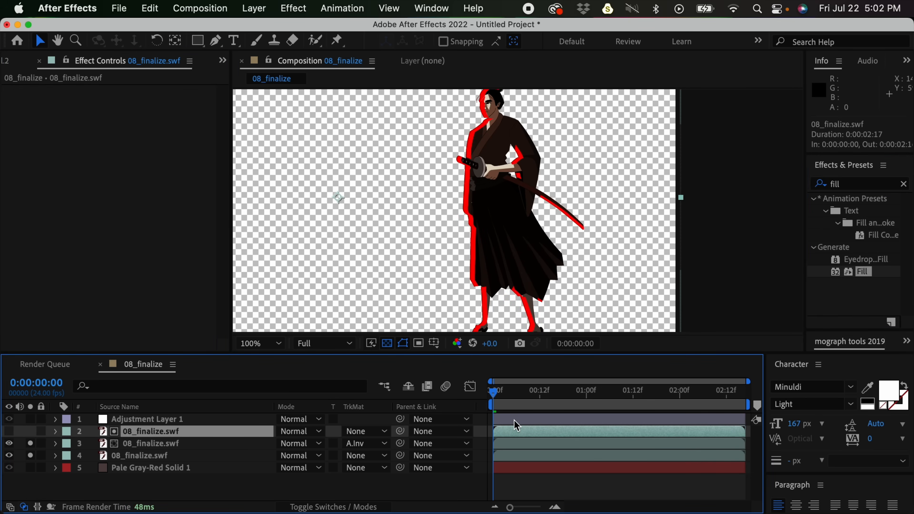
{"action": "mouse_move", "coordinate": [620, 208]}
{"action": "left_mouse_down"}
{"action": "mouse_move", "coordinate": [632, 210]}
{"action": "mouse_move", "coordinate": [624, 210]}
{"action": "left_mouse_up"}
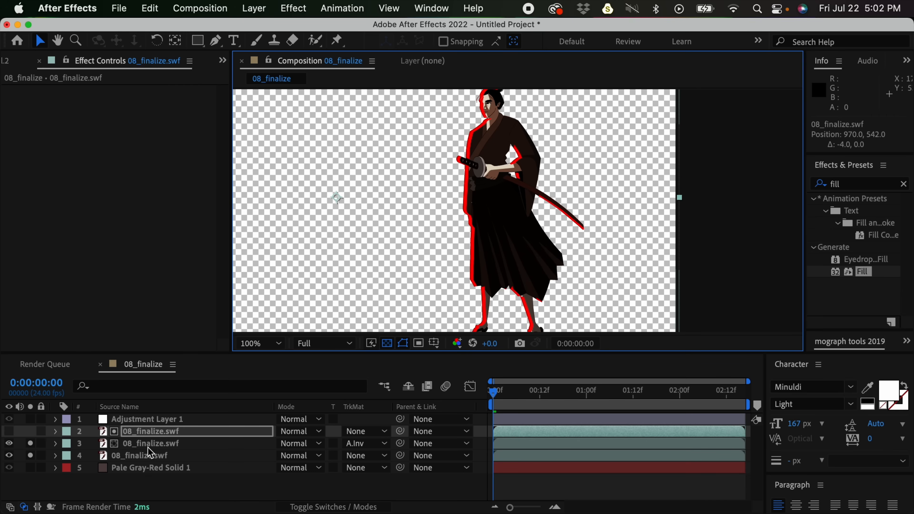
- Try Overlay, and set the matted samurai layer's blending mode to Color Dodge; turn off solo on both samurai layers
{"action": "left_click", "coordinate": [162, 443]}
{"action": "left_click", "coordinate": [311, 446]}
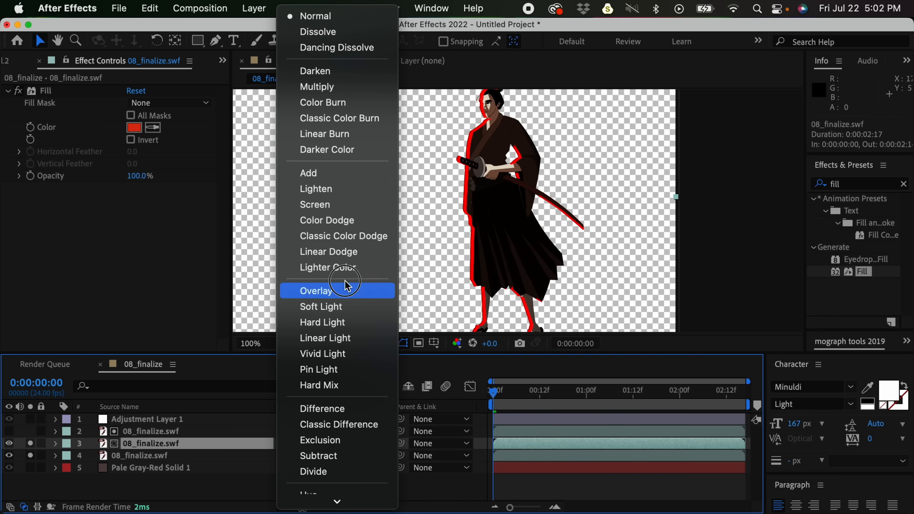
{"action": "left_click", "coordinate": [355, 291]}
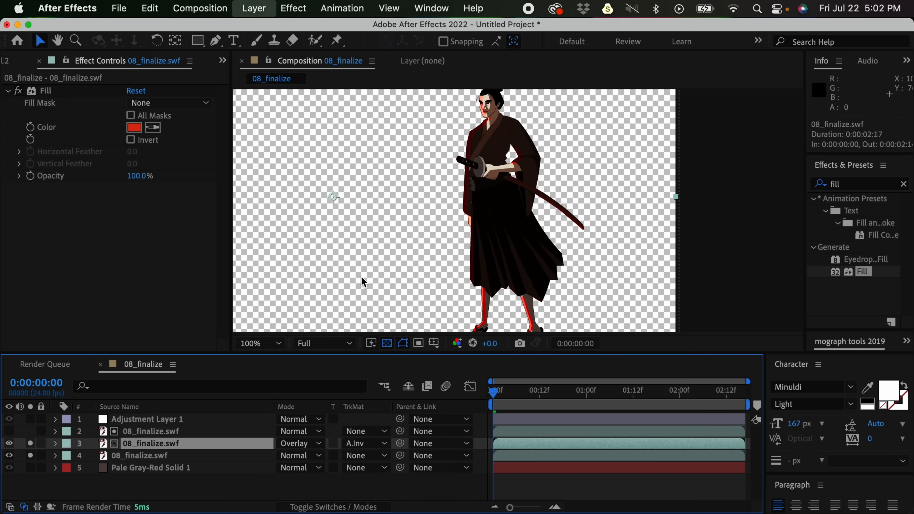
{"action": "left_click", "coordinate": [312, 444]}
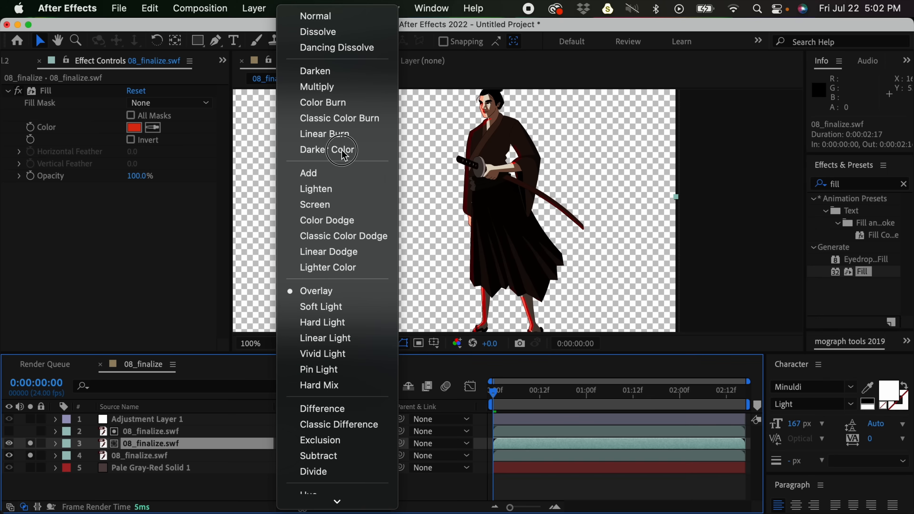
{"action": "left_click", "coordinate": [353, 219]}
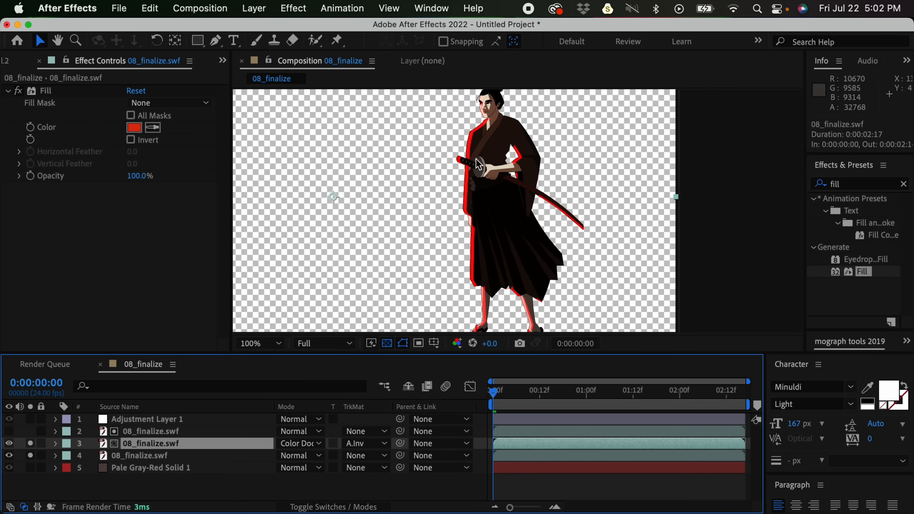
{"action": "left_click_drag", "start_coordinate": [31, 444], "coordinate": [32, 452]}
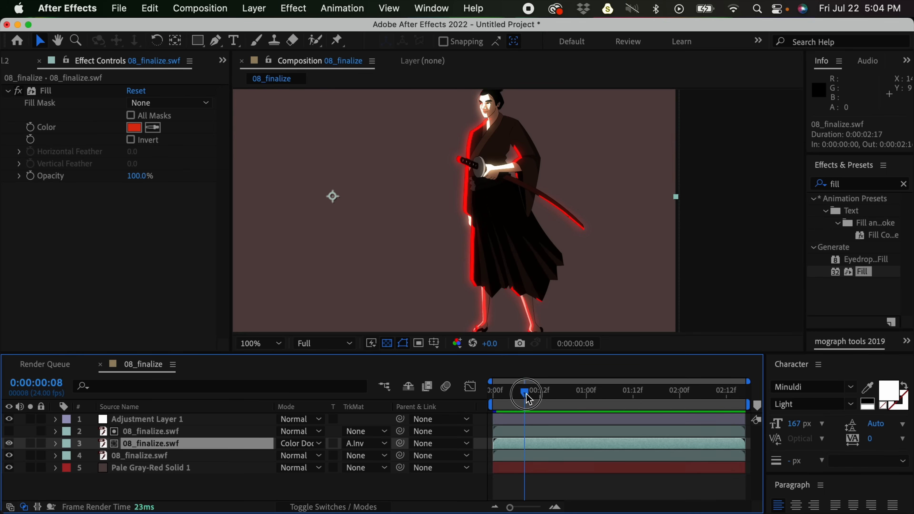
- Change the Fill color of the matted samurai layer to a light blue
{"action": "left_click", "coordinate": [137, 127]}
{"action": "left_click_drag", "start_coordinate": [527, 126], "coordinate": [398, 248]}
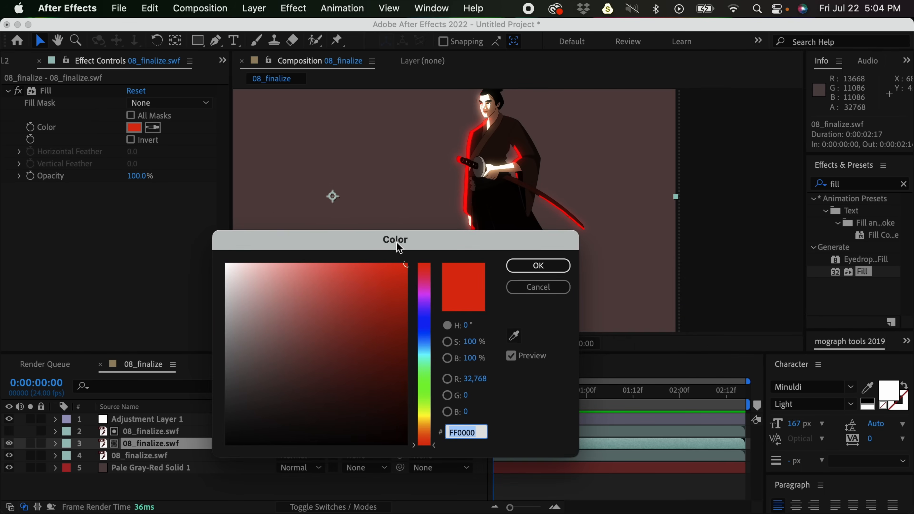
{"action": "left_click_drag", "start_coordinate": [428, 333], "coordinate": [426, 352]}
{"action": "mouse_move", "coordinate": [396, 264]}
{"action": "left_mouse_down"}
{"action": "mouse_move", "coordinate": [322, 252]}
{"action": "mouse_move", "coordinate": [345, 263]}
{"action": "mouse_move", "coordinate": [359, 332]}
{"action": "mouse_move", "coordinate": [361, 282]}
{"action": "mouse_move", "coordinate": [381, 285]}
{"action": "mouse_move", "coordinate": [383, 332]}
{"action": "mouse_move", "coordinate": [306, 297]}
{"action": "mouse_move", "coordinate": [271, 261]}
{"action": "mouse_move", "coordinate": [312, 282]}
{"action": "mouse_move", "coordinate": [270, 252]}
{"action": "mouse_move", "coordinate": [278, 246]}
{"action": "left_mouse_up"}
{"action": "mouse_move", "coordinate": [434, 356]}
{"action": "left_mouse_down"}
{"action": "mouse_move", "coordinate": [432, 366]}
{"action": "mouse_move", "coordinate": [435, 324]}
{"action": "mouse_move", "coordinate": [432, 346]}
{"action": "left_mouse_up"}
{"action": "left_click_drag", "start_coordinate": [544, 236], "coordinate": [580, 223]}
{"action": "left_click_drag", "start_coordinate": [346, 246], "coordinate": [338, 248]}
{"action": "left_click_drag", "start_coordinate": [516, 335], "coordinate": [511, 335]}
{"action": "left_click_drag", "start_coordinate": [349, 255], "coordinate": [367, 245]}
{"action": "left_click", "coordinate": [618, 249]}
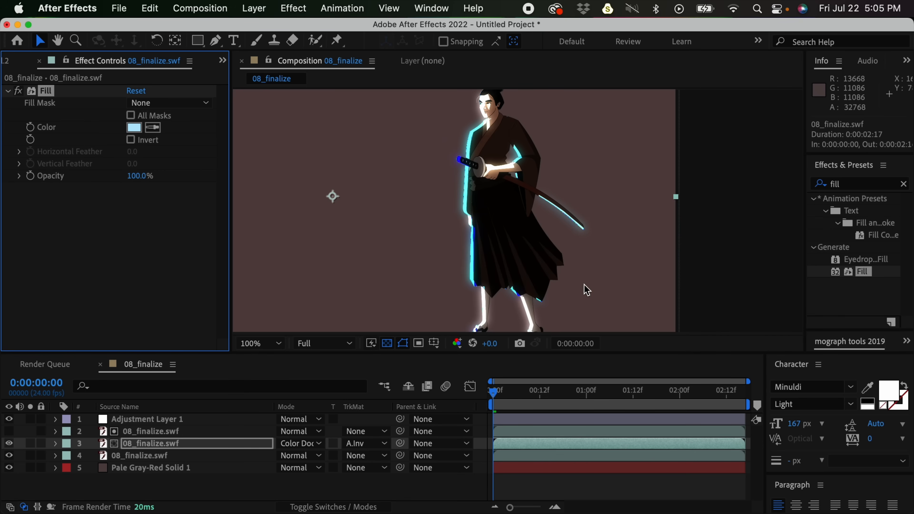
- Try the Classic Color Dodge blending mode on the matted samurai layer, and return it to Color Dodge
{"action": "left_click", "coordinate": [552, 477]}
{"action": "key", "text": "comma"}
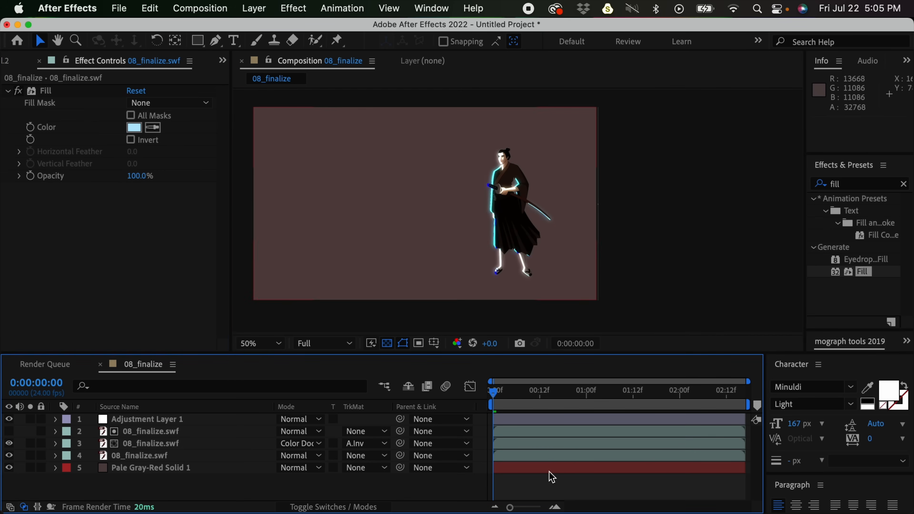
{"action": "key", "text": "period"}
{"action": "left_click", "coordinate": [146, 445]}
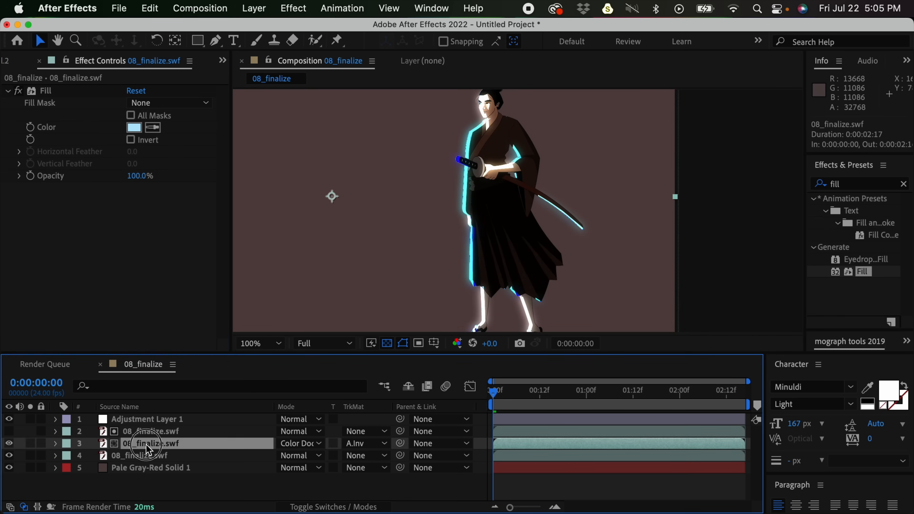
{"action": "left_click", "coordinate": [314, 443]}
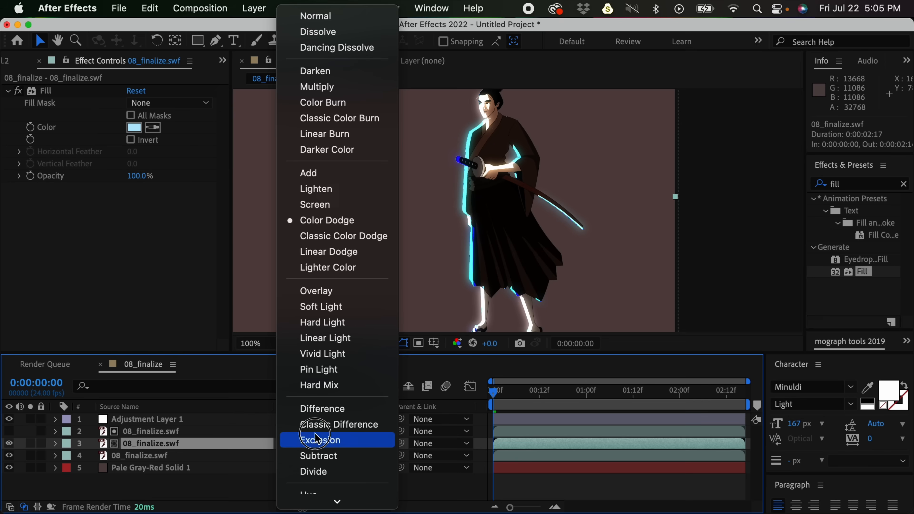
{"action": "left_click", "coordinate": [376, 239]}
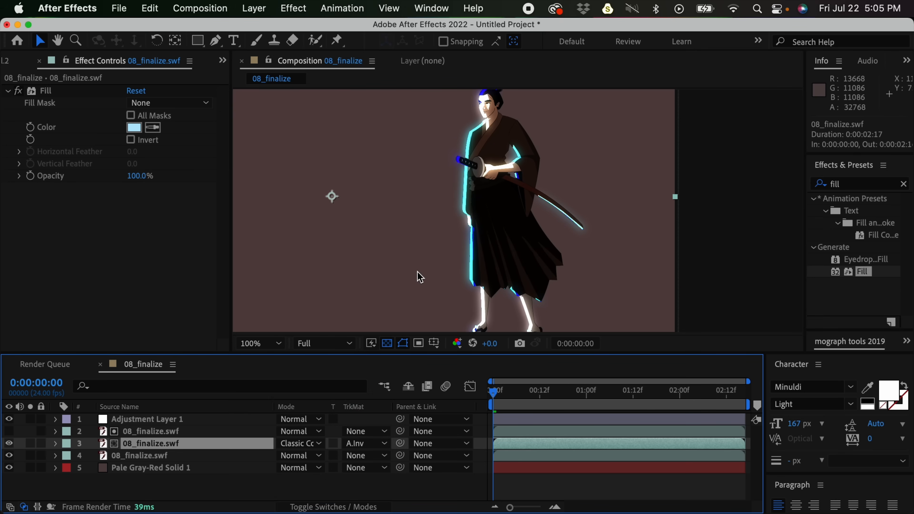
{"action": "key", "text": "space"}
{"action": "left_click_drag", "start_coordinate": [533, 212], "coordinate": [524, 227]}
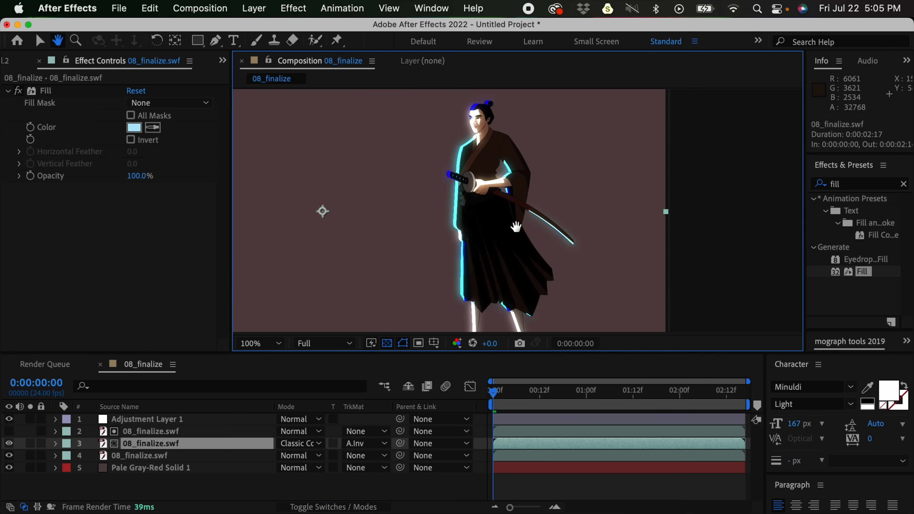
{"action": "left_click", "coordinate": [319, 448]}
{"action": "left_click", "coordinate": [329, 220]}
{"action": "key", "text": "space"}
{"action": "left_click_drag", "start_coordinate": [592, 239], "coordinate": [592, 229]}
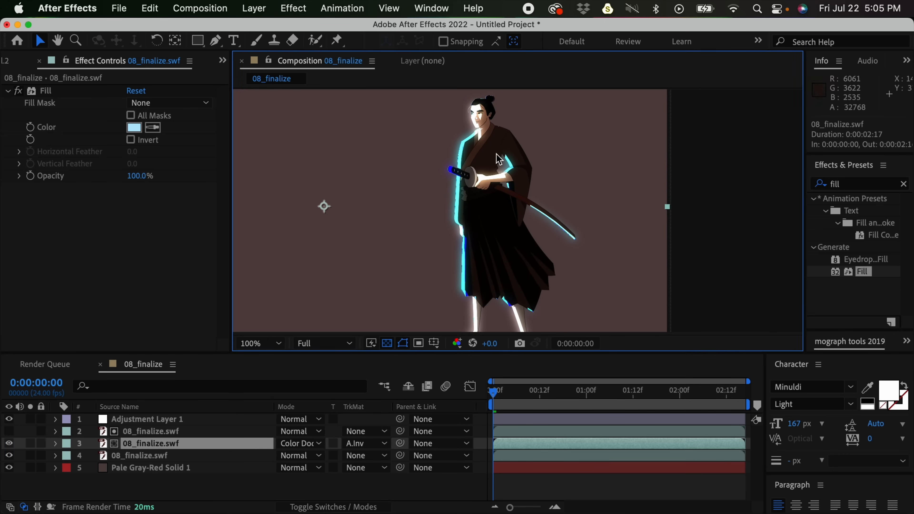
- Lighten the Fill color of the matted samurai layer to a paler tint
{"action": "left_click", "coordinate": [134, 128]}
{"action": "mouse_move", "coordinate": [346, 248]}
{"action": "left_mouse_down"}
{"action": "mouse_move", "coordinate": [327, 236]}
{"action": "mouse_move", "coordinate": [356, 232]}
{"action": "mouse_move", "coordinate": [332, 227]}
{"action": "mouse_move", "coordinate": [341, 229]}
{"action": "left_mouse_up"}
{"action": "left_click", "coordinate": [618, 248]}
- Move the top 08_finalize.swf matte layer to position 964, 542 for a finer rim light
{"action": "left_click", "coordinate": [541, 430]}
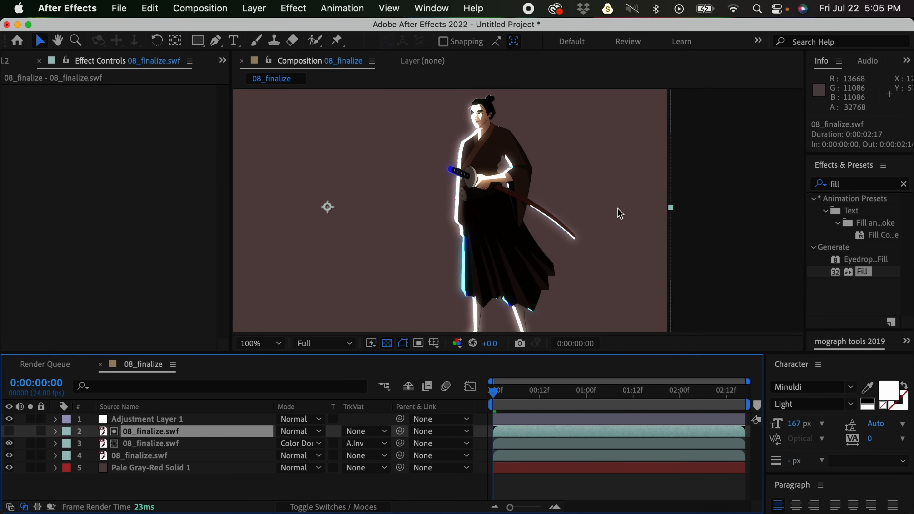
{"action": "key", "text": "space"}
{"action": "left_click_drag", "start_coordinate": [627, 221], "coordinate": [616, 198]}
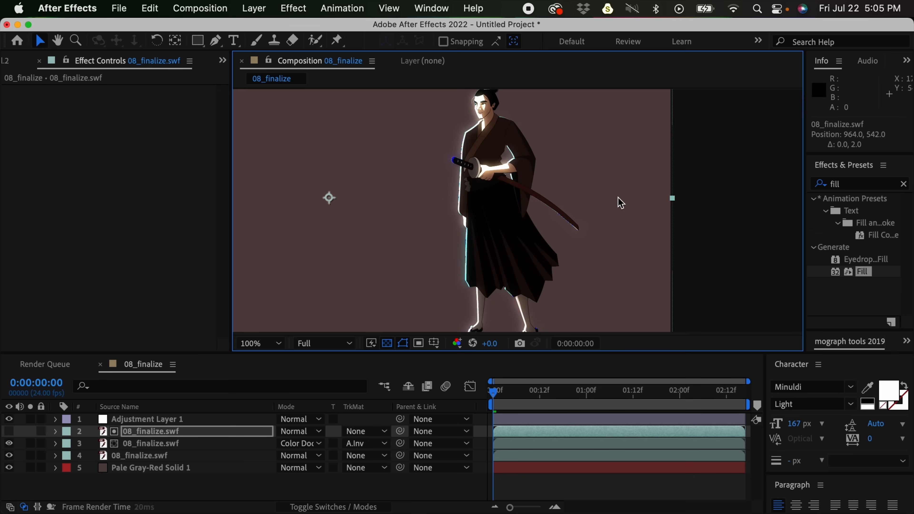
- Play back the whole composition to check the rim light in motion, and return to the first frame
{"action": "key", "text": "comma"}
{"action": "key", "text": "comma"}
{"action": "left_click", "coordinate": [634, 290]}
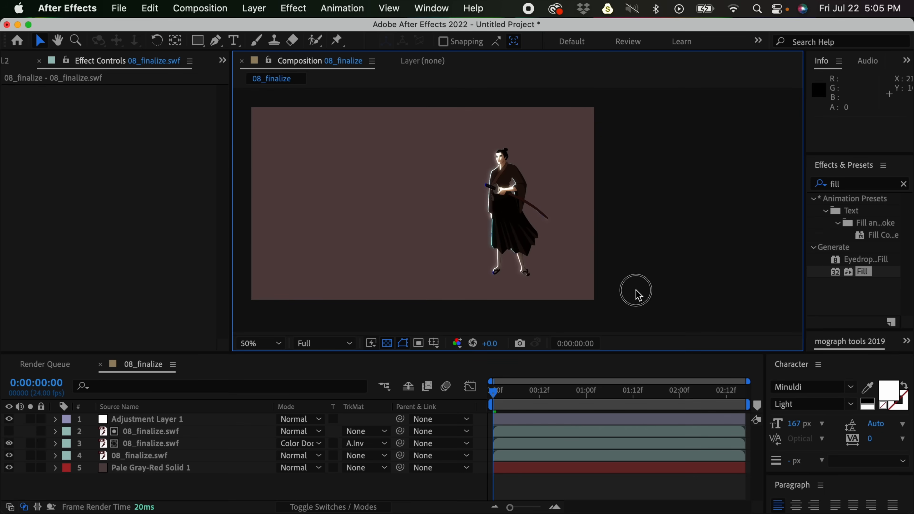
{"action": "left_click", "coordinate": [502, 393]}
{"action": "key", "text": "space"}
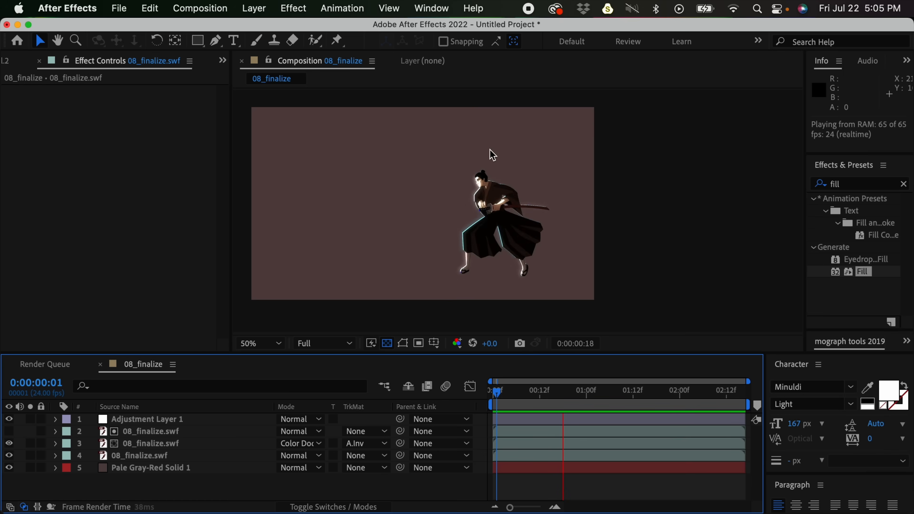
{"action": "left_click_drag", "start_coordinate": [510, 393], "coordinate": [501, 397]}
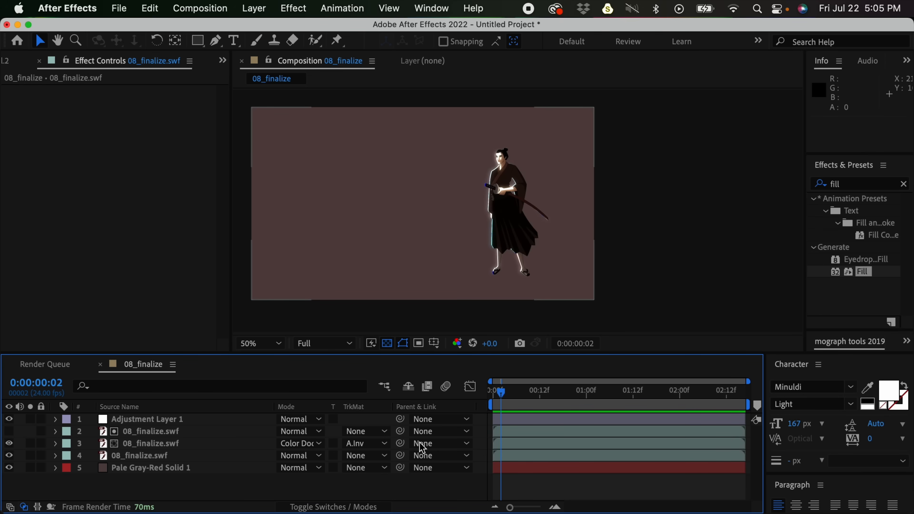
{"action": "left_click_drag", "start_coordinate": [520, 387], "coordinate": [480, 395]}
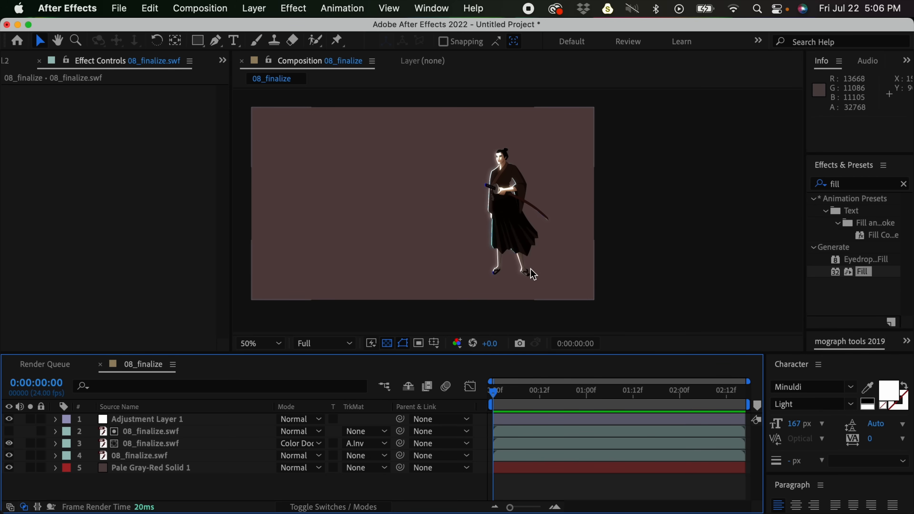
- Duplicate the bottom 08_finalize.swf samurai layer above the solid background
{"action": "left_click", "coordinate": [151, 458]}
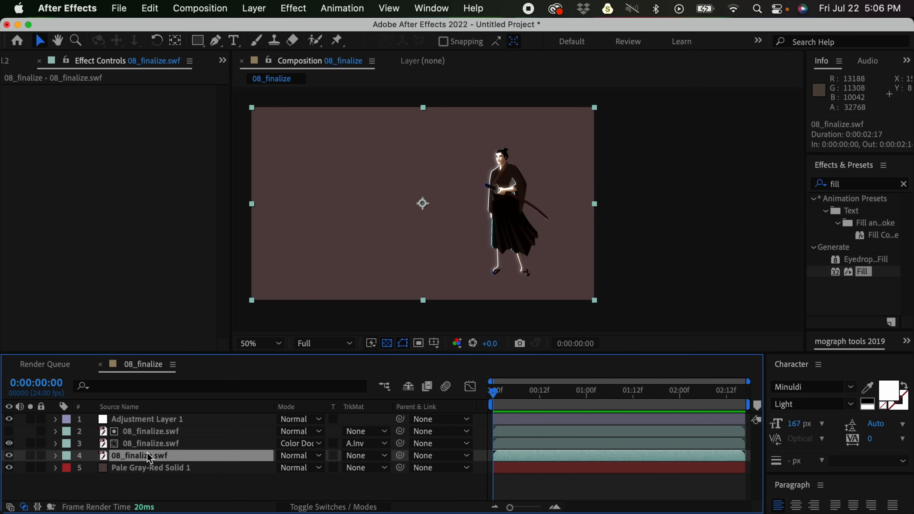
{"action": "key", "text": "super+d"}
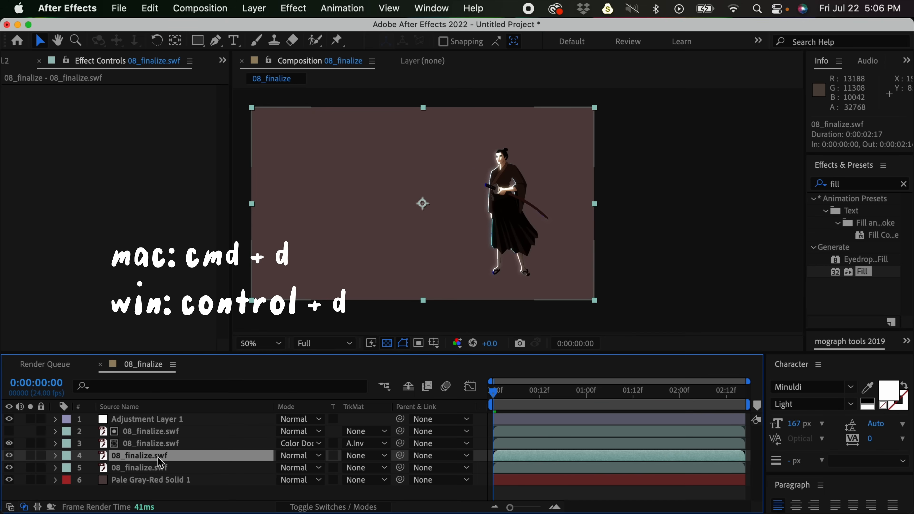
{"action": "left_click", "coordinate": [158, 467]}
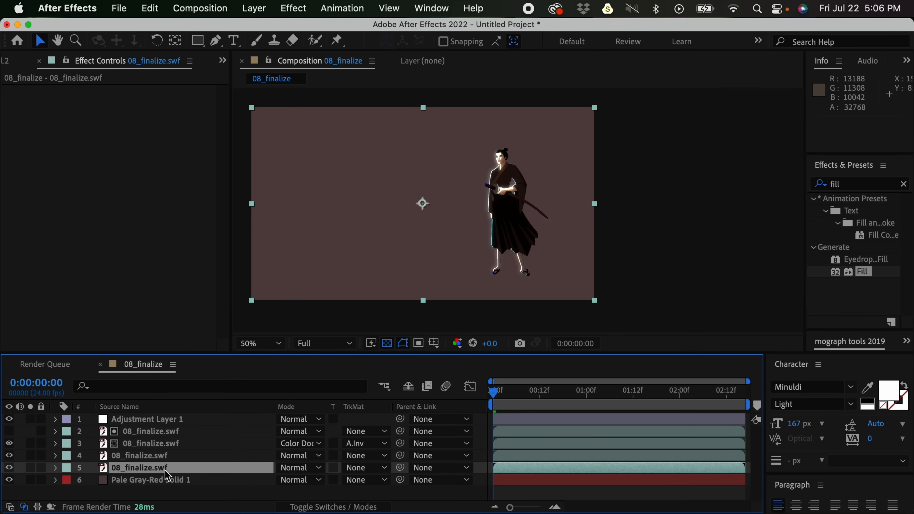
{"action": "left_click", "coordinate": [137, 456]}
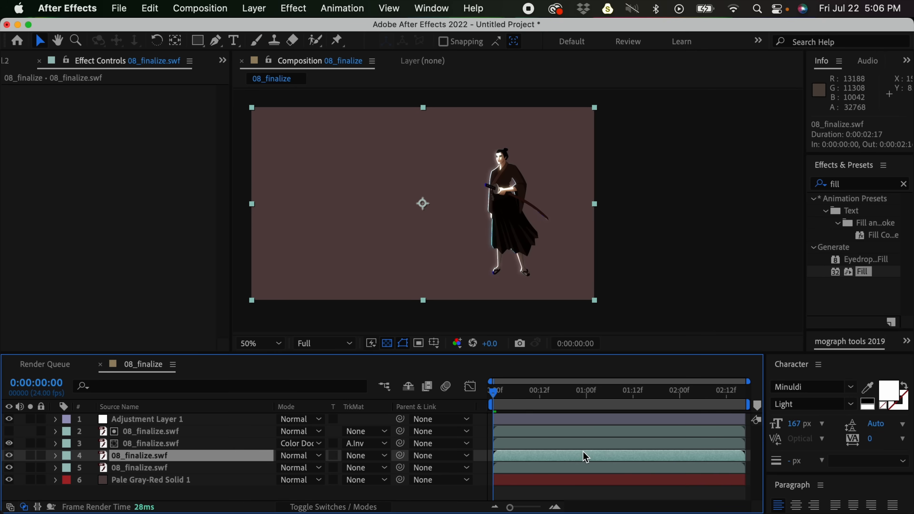
- Apply CC Slant to the lower samurai copy and place its Floor point at the samurai's front foot, at 1380, 908
{"action": "left_click", "coordinate": [147, 468]}
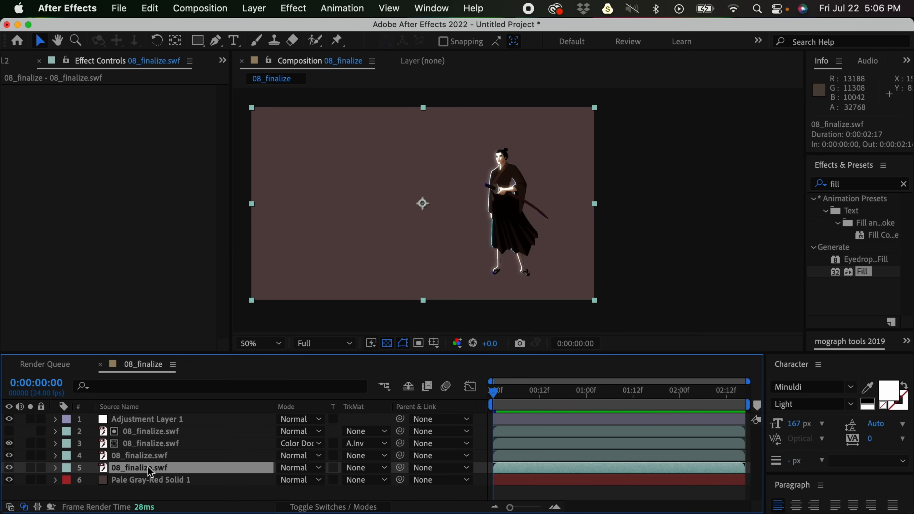
{"action": "left_click", "coordinate": [850, 186]}
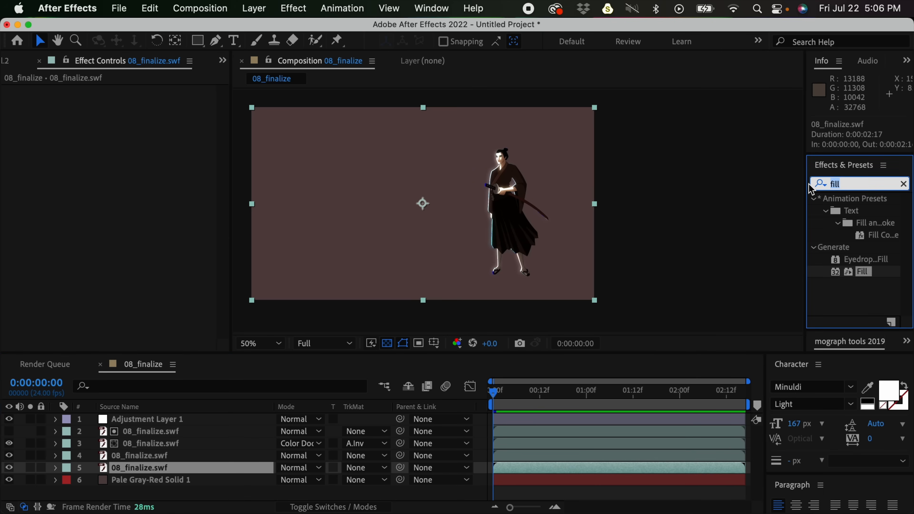
{"action": "type", "text": "slant"}
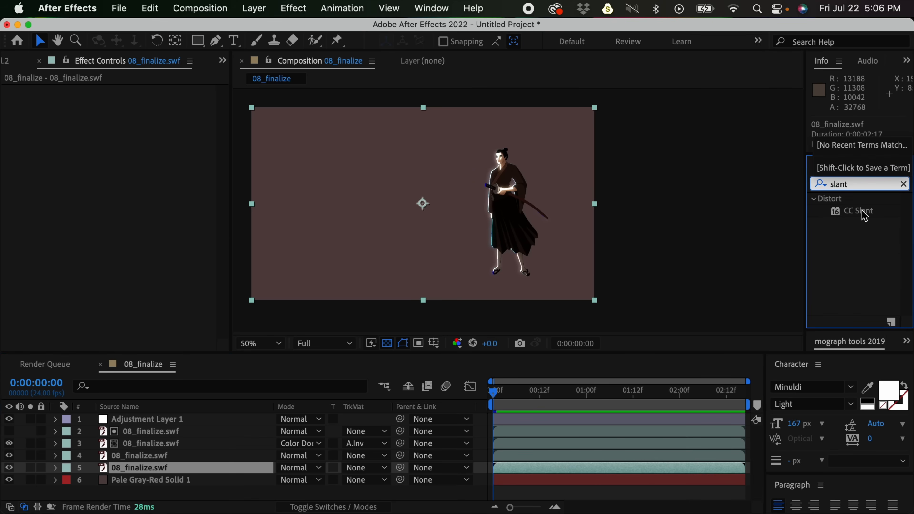
{"action": "double_click", "coordinate": [863, 211]}
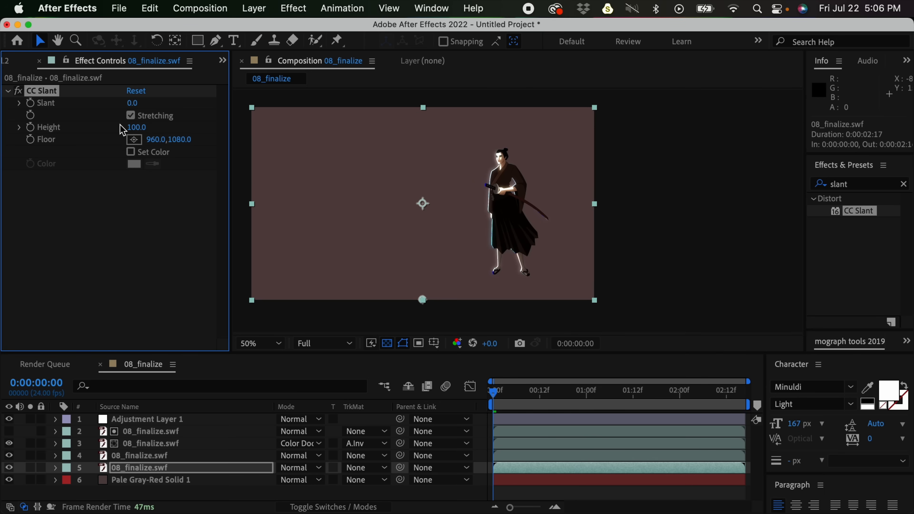
{"action": "left_click", "coordinate": [134, 139]}
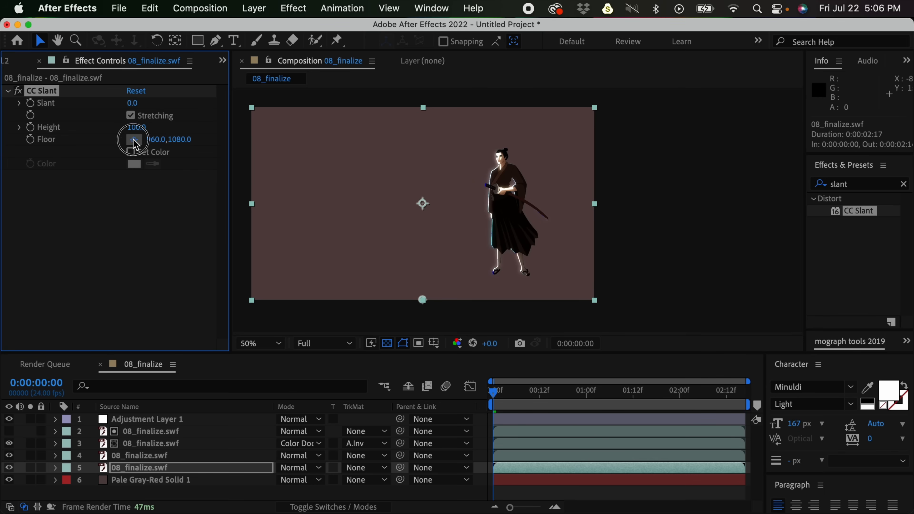
{"action": "left_click", "coordinate": [497, 269]}
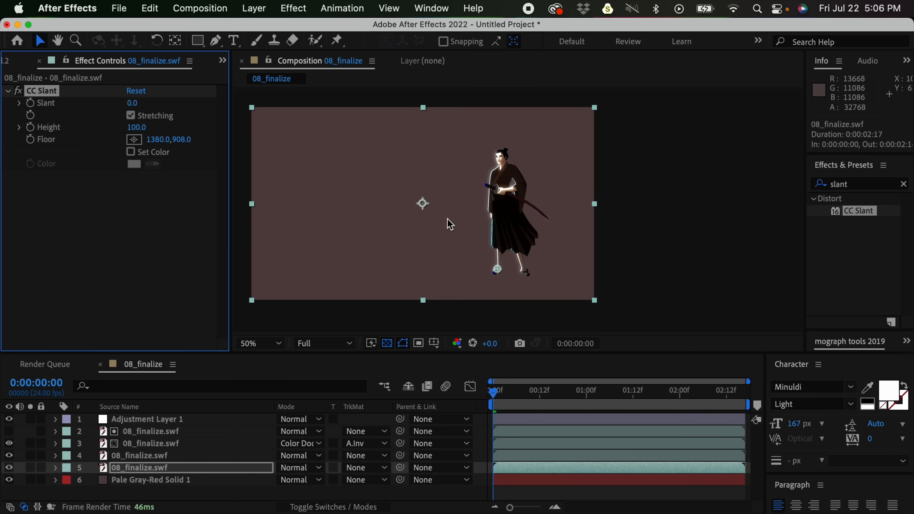
- Set the CC Slant Height to -26 and Slant to 63 on the lower samurai copy to cast it as a ground shadow
{"action": "left_click_drag", "start_coordinate": [140, 130], "coordinate": [54, 139]}
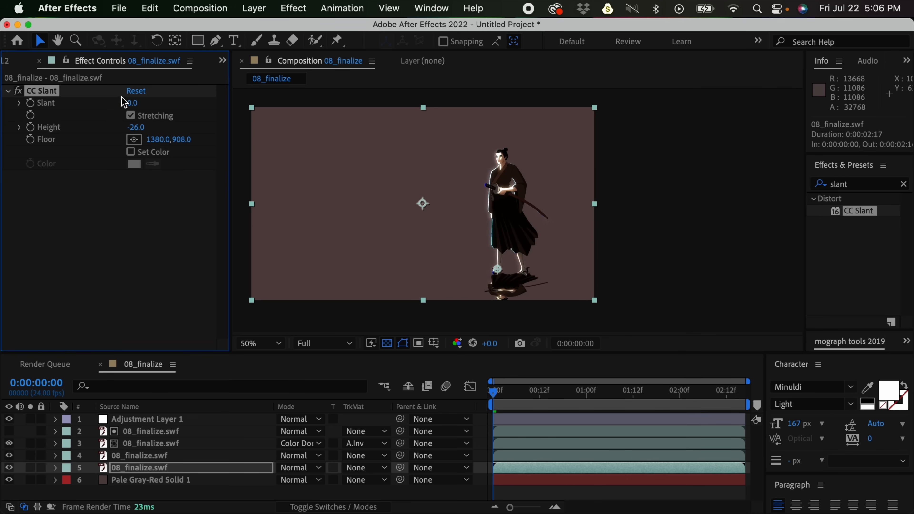
{"action": "left_click_drag", "start_coordinate": [136, 105], "coordinate": [181, 102]}
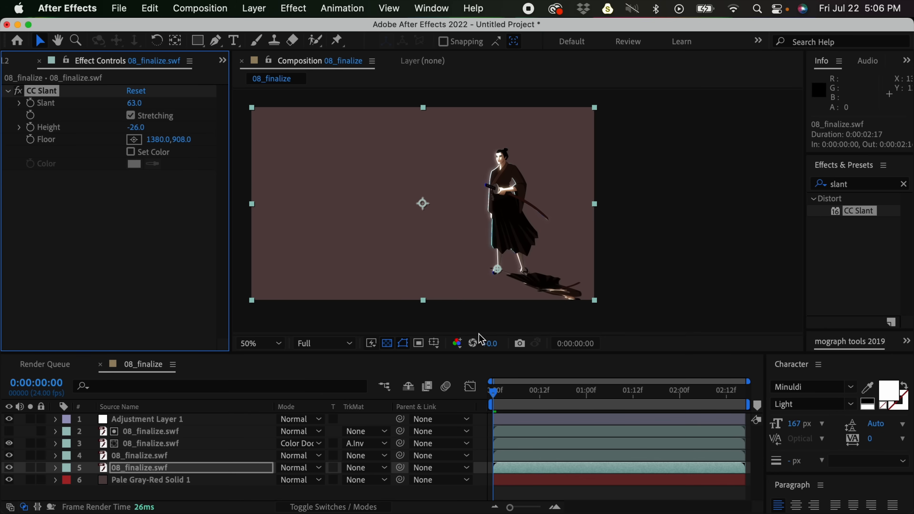
- Apply the Fill effect to the slanted samurai copy and set its fill color to black
{"action": "left_click", "coordinate": [856, 186]}
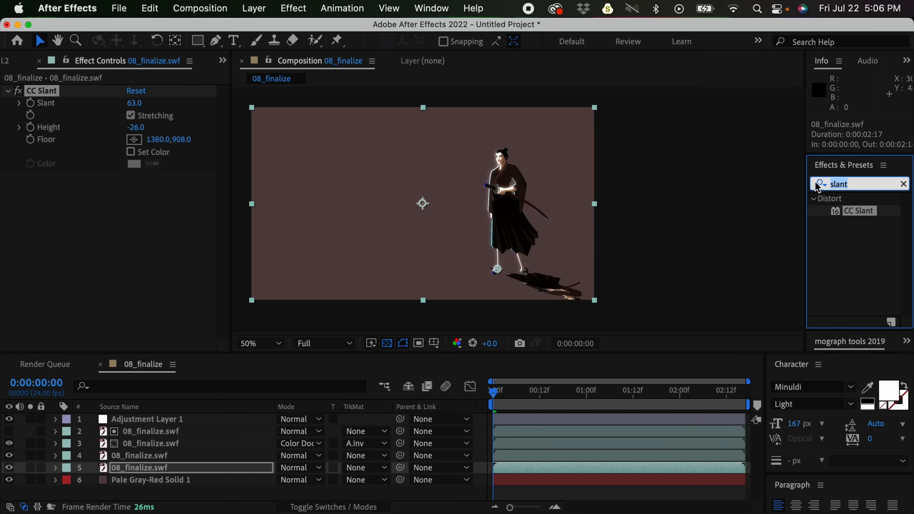
{"action": "left_click", "coordinate": [182, 468]}
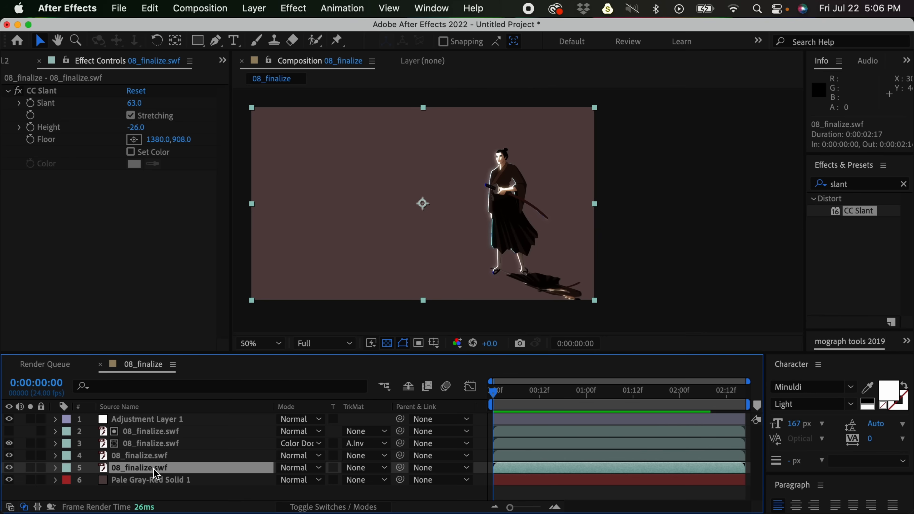
{"action": "left_click", "coordinate": [846, 185]}
{"action": "type", "text": "fill"}
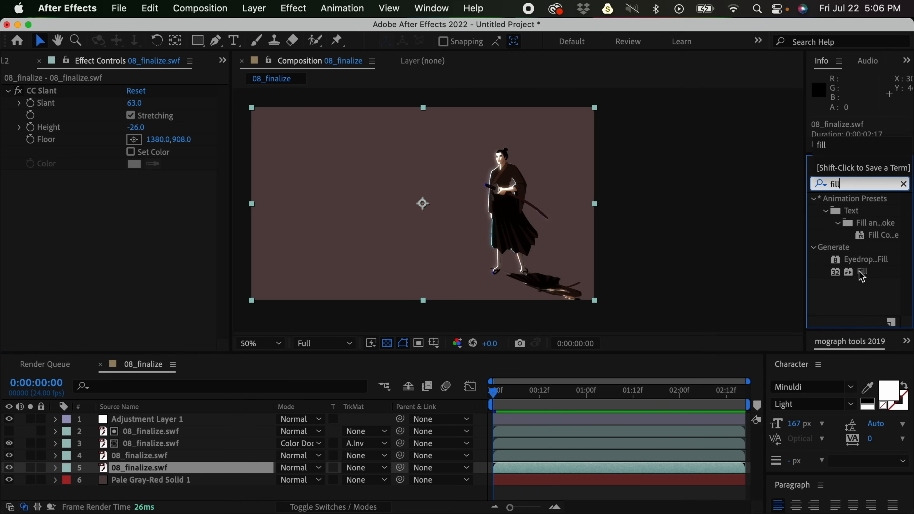
{"action": "double_click", "coordinate": [863, 273]}
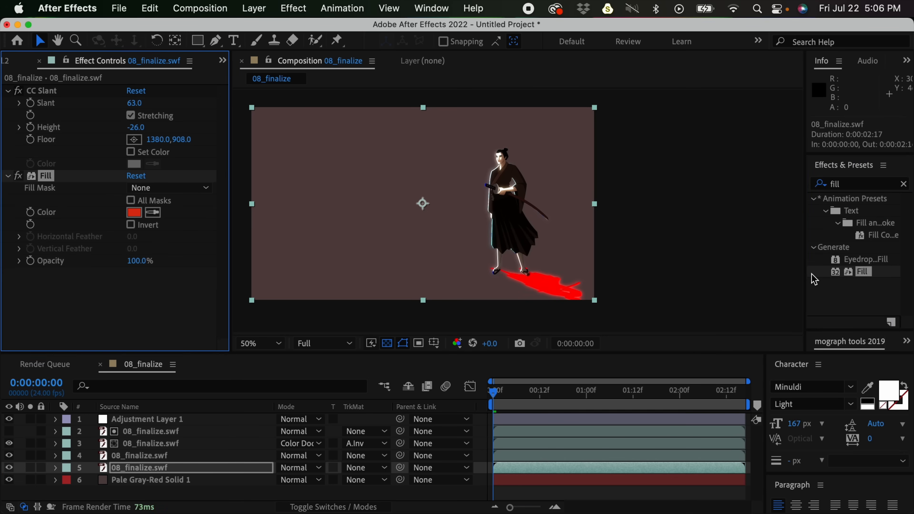
{"action": "left_click", "coordinate": [134, 212]}
{"action": "left_click", "coordinate": [320, 399]}
{"action": "mouse_move", "coordinate": [320, 399]}
{"action": "left_mouse_down"}
{"action": "mouse_move", "coordinate": [314, 408]}
{"action": "mouse_move", "coordinate": [326, 411]}
{"action": "left_mouse_up"}
{"action": "left_click", "coordinate": [619, 251]}
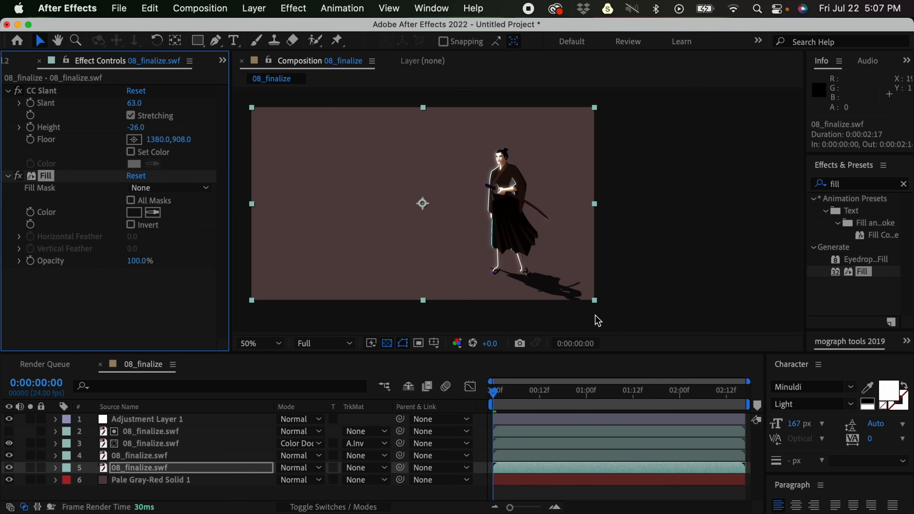
- Play back the composition from the first frame to check the black shadow in motion, stopping at frame 22
{"action": "left_click", "coordinate": [505, 399]}
{"action": "key", "text": "space"}
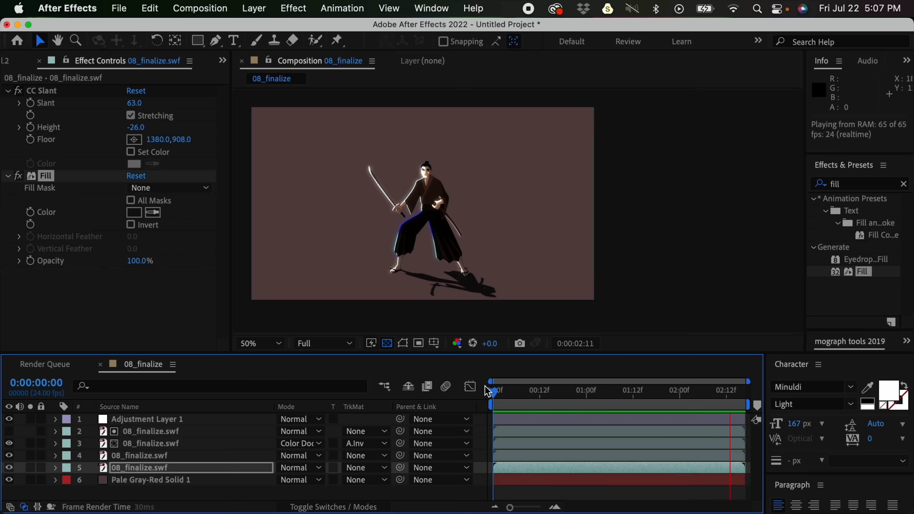
{"action": "key", "text": "space"}
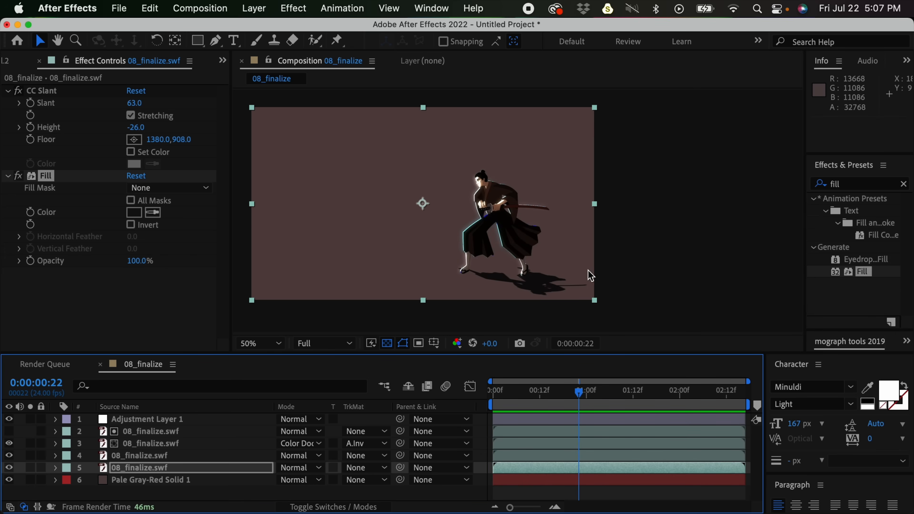
- Reposition the CC Slant Floor point beside the samurai's front foot, at 1244, 928, to line the shadow up with the feet
{"action": "key", "text": "period"}
{"action": "scroll", "coordinate": [595, 270], "scroll_direction": "down", "scroll_amount": 4}
{"action": "scroll", "coordinate": [596, 270], "scroll_direction": "right", "scroll_amount": 2}
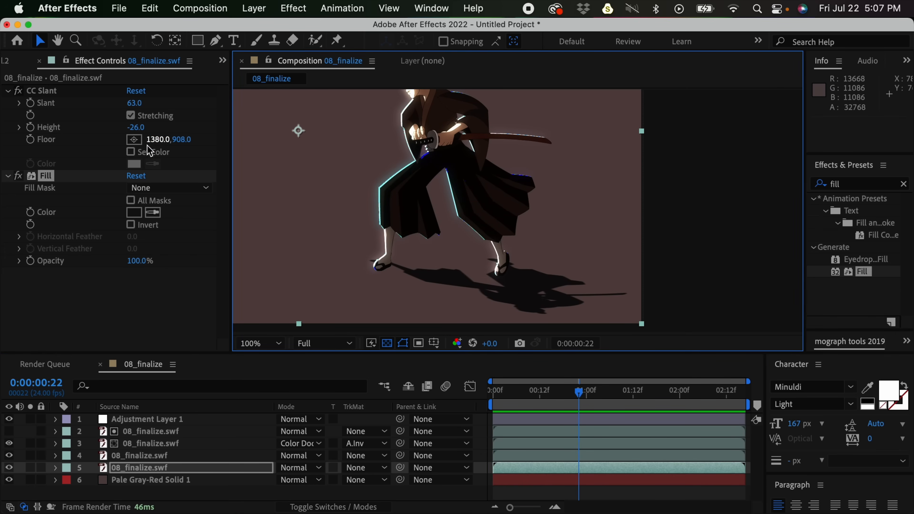
{"action": "left_click", "coordinate": [136, 140]}
{"action": "left_click", "coordinate": [402, 265]}
{"action": "left_click_drag", "start_coordinate": [401, 262], "coordinate": [400, 270]}
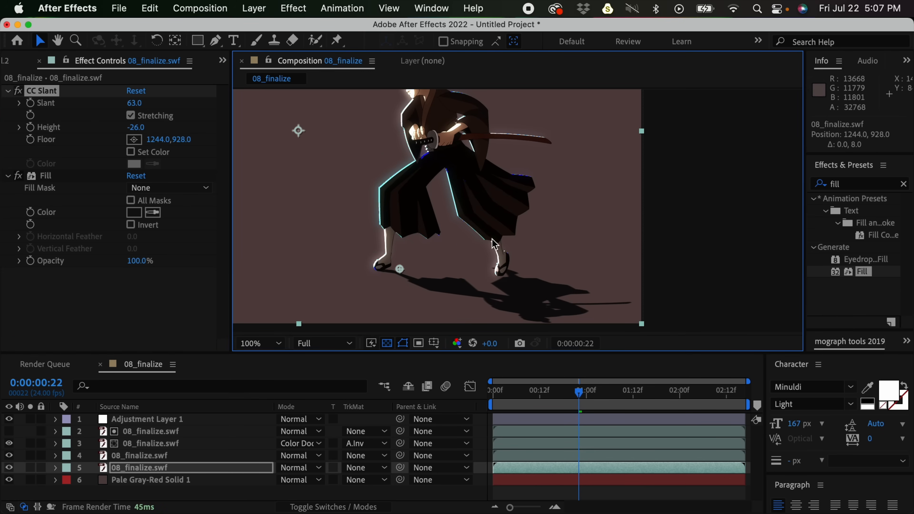
- At frame 15, set the CC Slant Height to 22 to cast the shadow behind the samurai, and deselect the layer
{"action": "mouse_move", "coordinate": [564, 389]}
{"action": "left_mouse_down"}
{"action": "mouse_move", "coordinate": [498, 387]}
{"action": "mouse_move", "coordinate": [591, 384]}
{"action": "mouse_move", "coordinate": [552, 385]}
{"action": "left_mouse_up"}
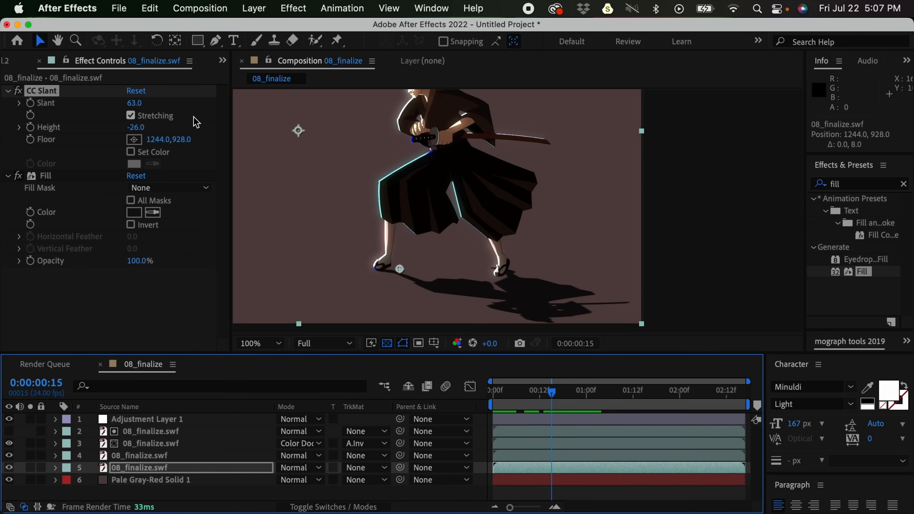
{"action": "left_click_drag", "start_coordinate": [145, 126], "coordinate": [166, 121]}
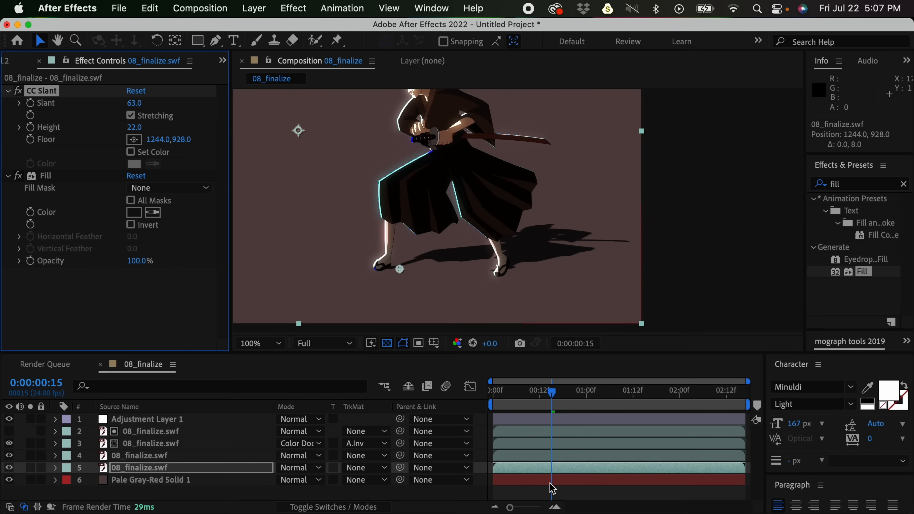
{"action": "left_click", "coordinate": [551, 491]}
- Show the whole frame and play the composition from the start to check the shadow cast behind the samurai
{"action": "key", "text": "comma"}
{"action": "key", "text": "space"}
{"action": "left_click_drag", "start_coordinate": [540, 160], "coordinate": [597, 207]}
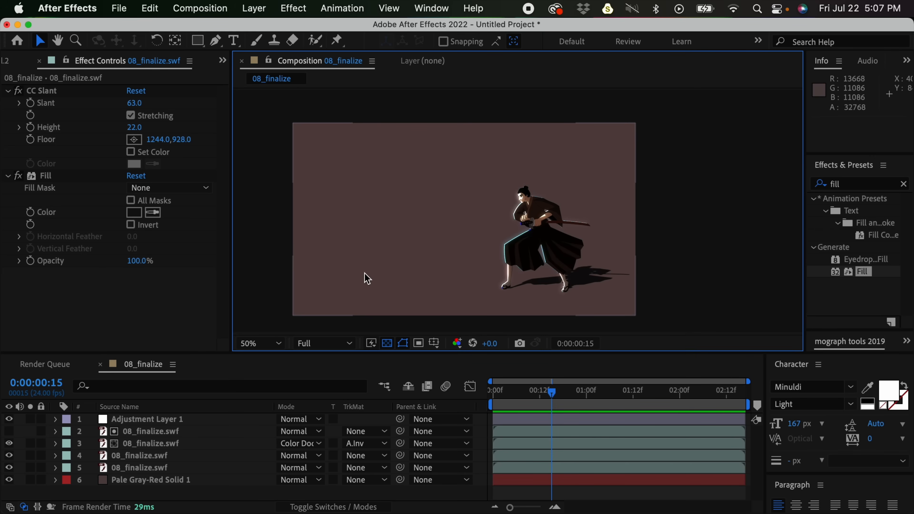
{"action": "left_click", "coordinate": [492, 392]}
{"action": "key", "text": "space"}
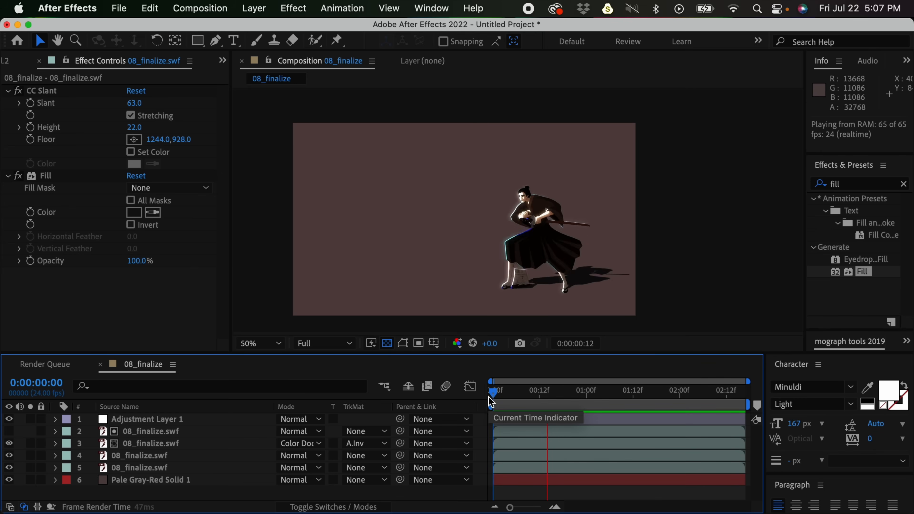